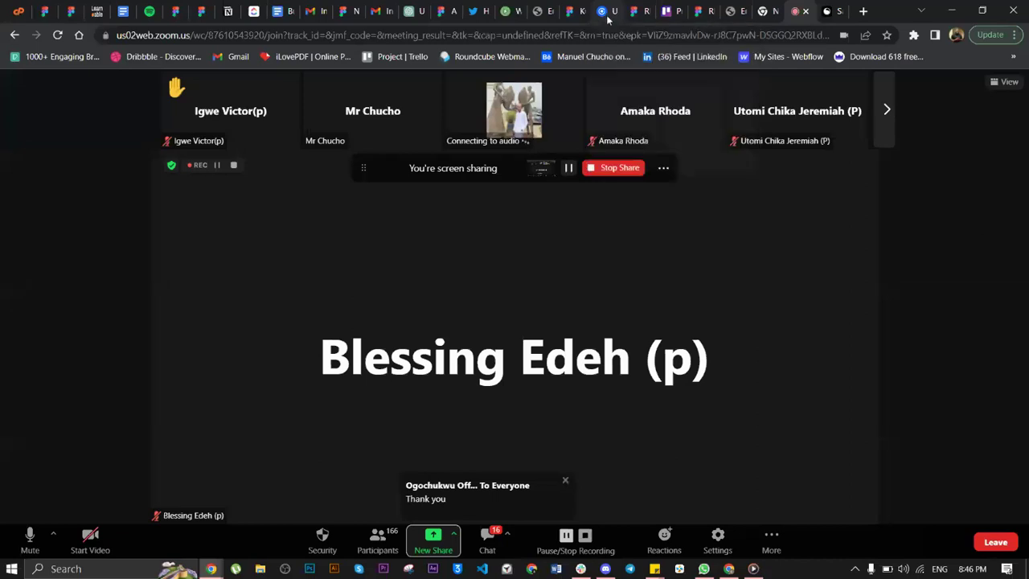
- Switch to the Ionic documentation and look through the full UI Components overview, from Action Sheet to Toolbar
left_click(607, 14)
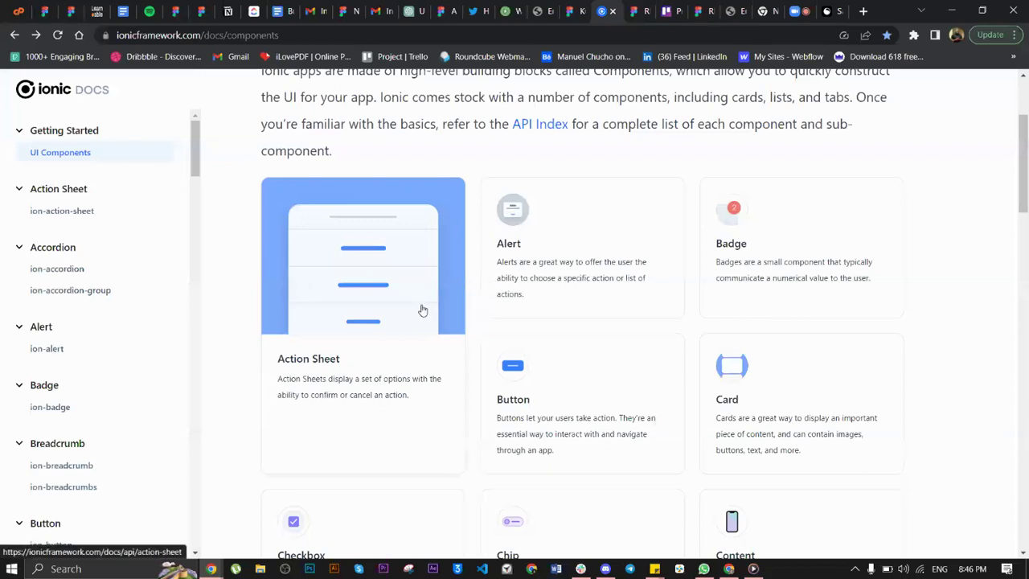
scroll(422, 309, "down", 2)
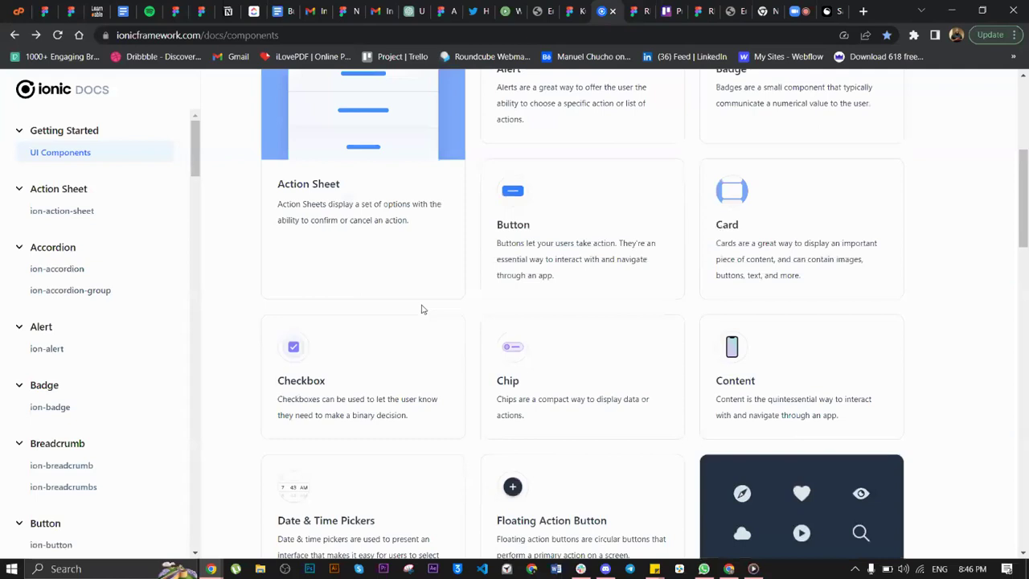
scroll(422, 310, "down", 3)
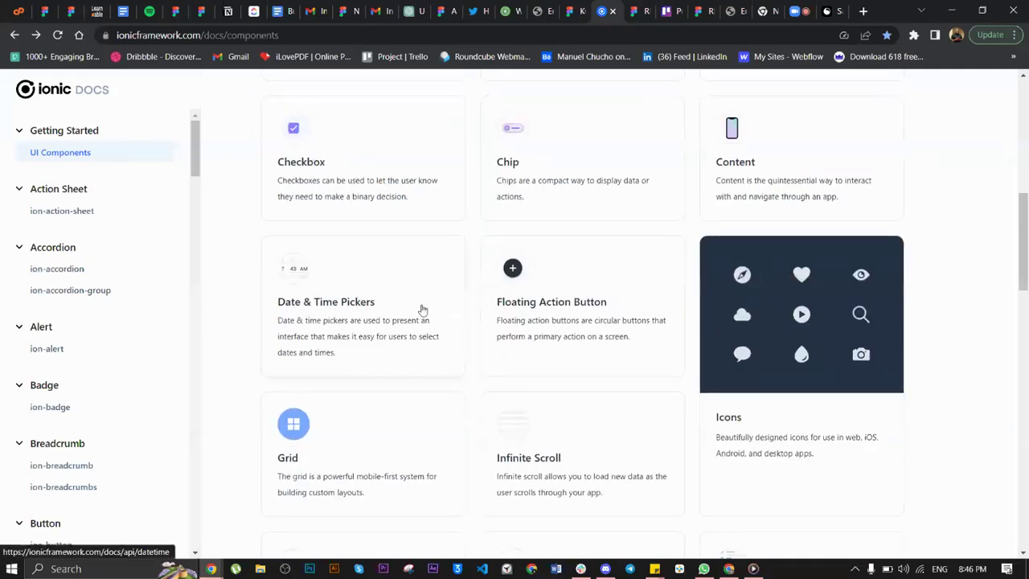
scroll(422, 309, "down", 2)
scroll(422, 309, "up", 1)
scroll(422, 309, "down", 1)
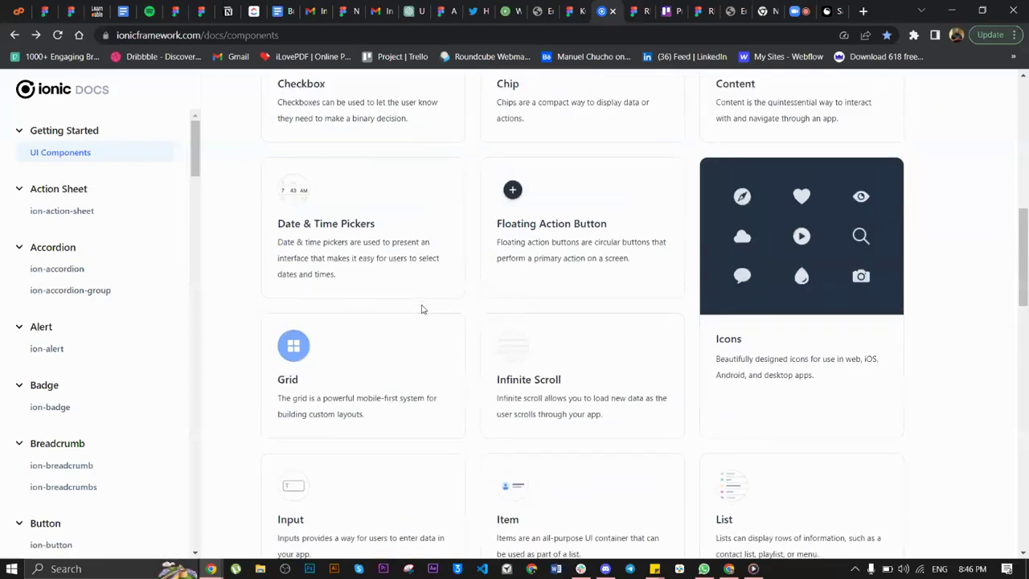
scroll(422, 309, "up", 1)
scroll(422, 309, "down", 3)
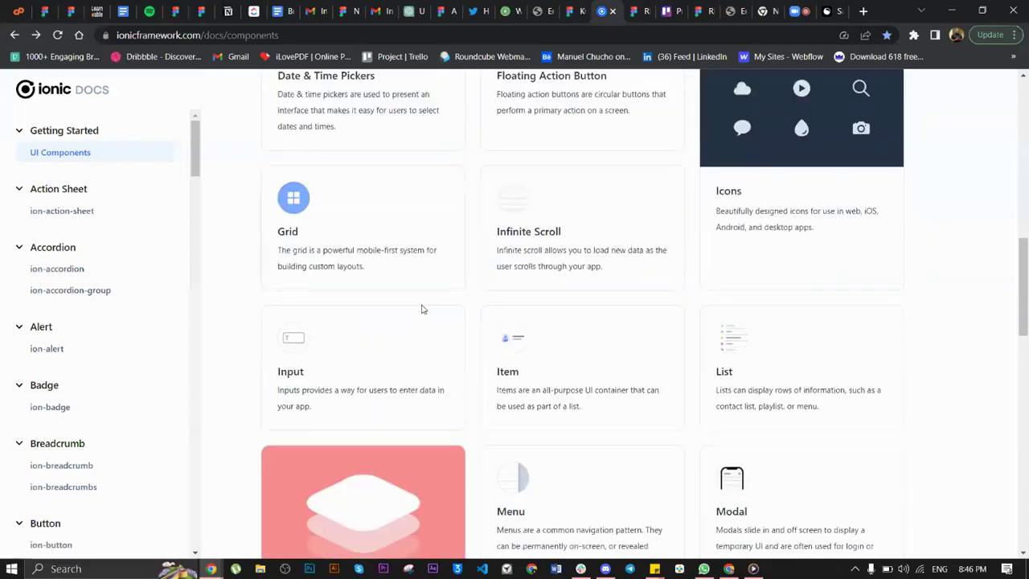
scroll(422, 309, "down", 5)
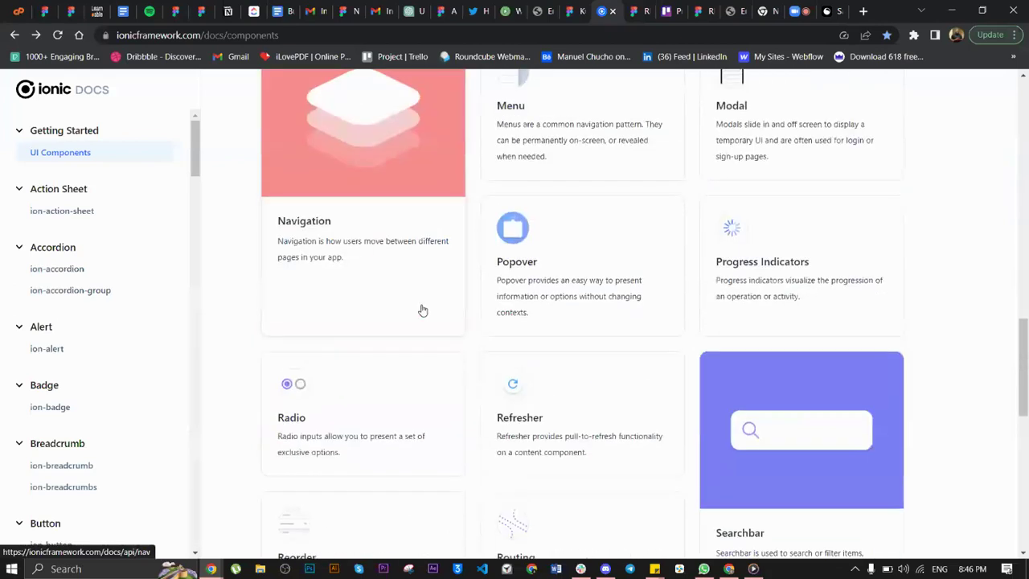
scroll(422, 309, "down", 4)
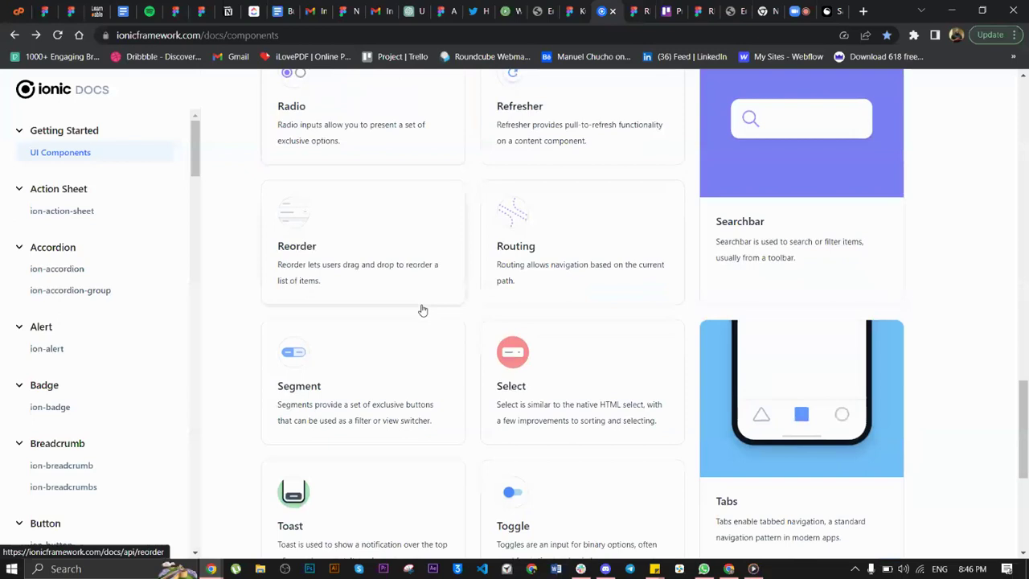
scroll(423, 309, "down", 3)
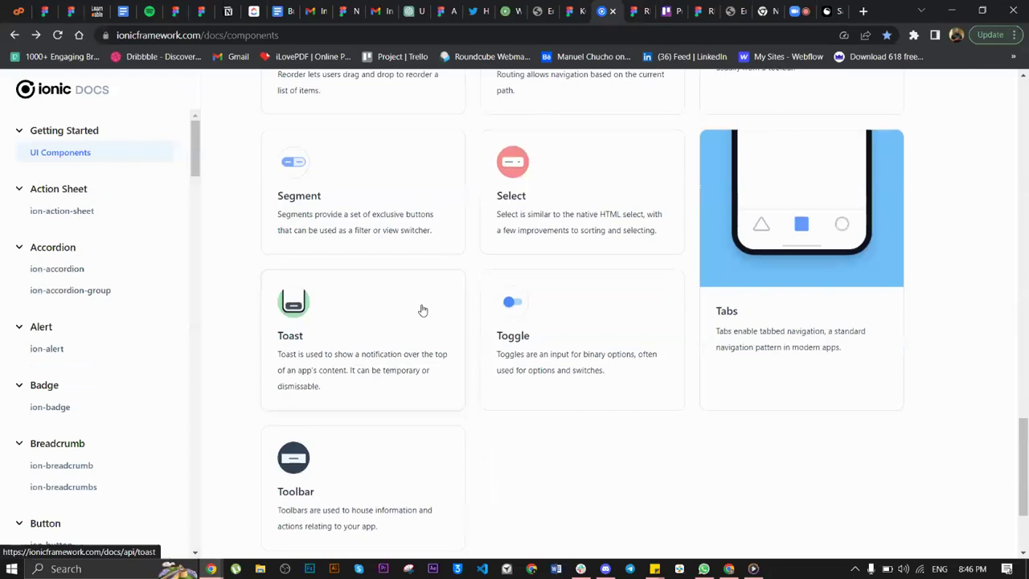
scroll(422, 310, "up", 1)
scroll(422, 310, "up", 20)
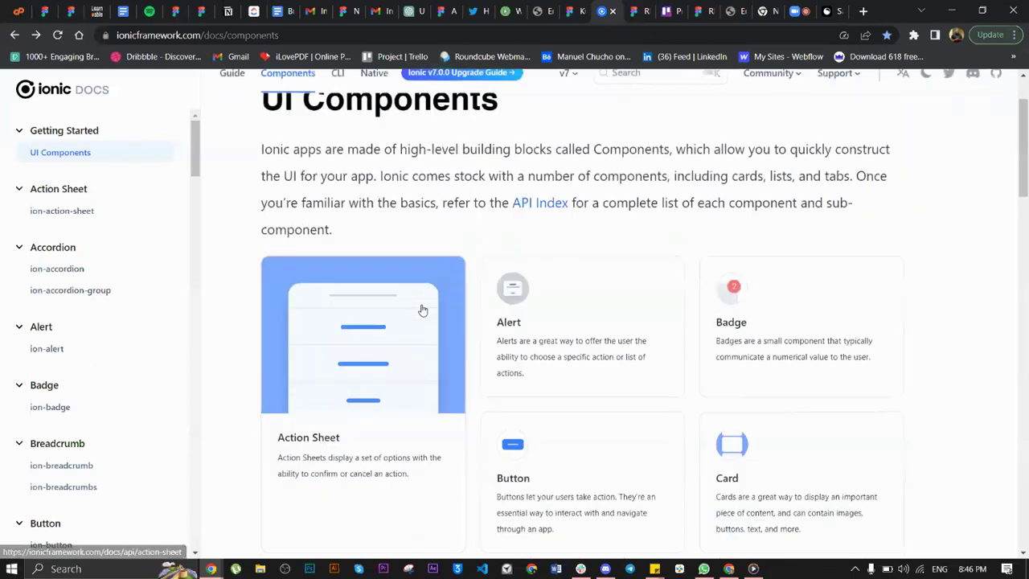
- Examine the individual component cards again, from Action Sheet, Alert and Button through Icons, Input and List to Navigation and Modal
scroll(422, 309, "down", 1)
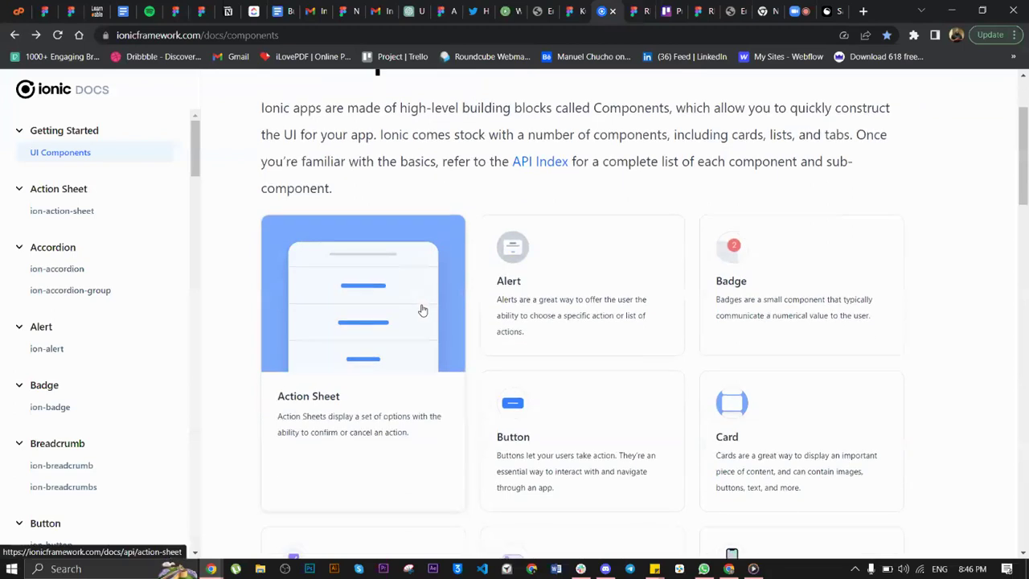
scroll(423, 310, "down", 3)
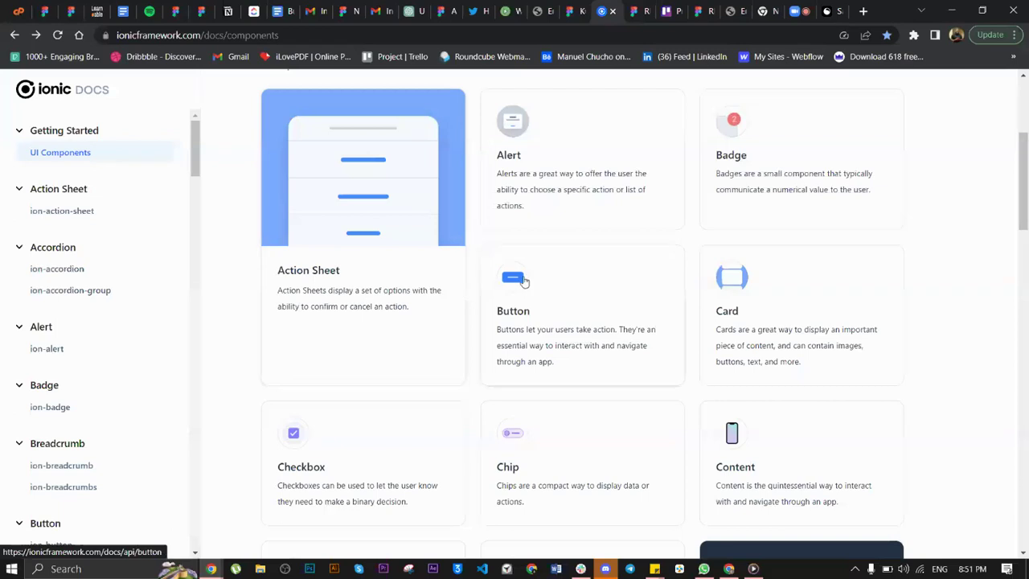
scroll(525, 279, "down", 1)
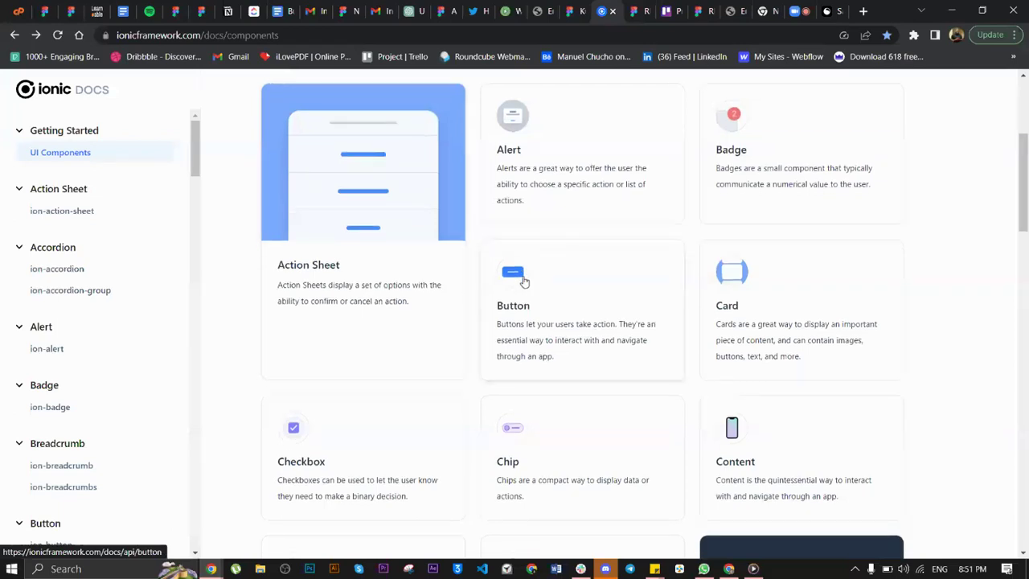
scroll(525, 280, "down", 8)
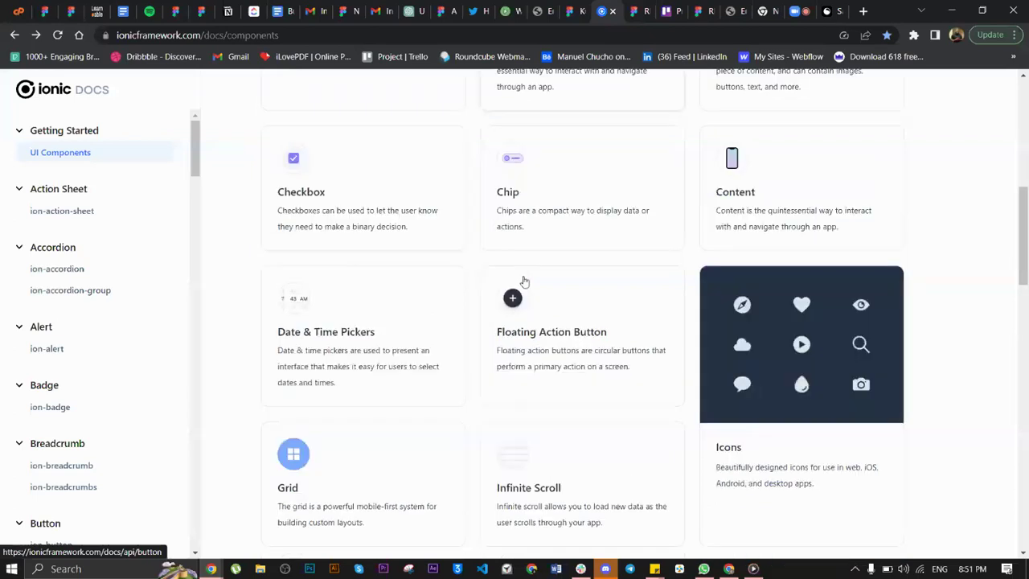
scroll(524, 281, "up", 10)
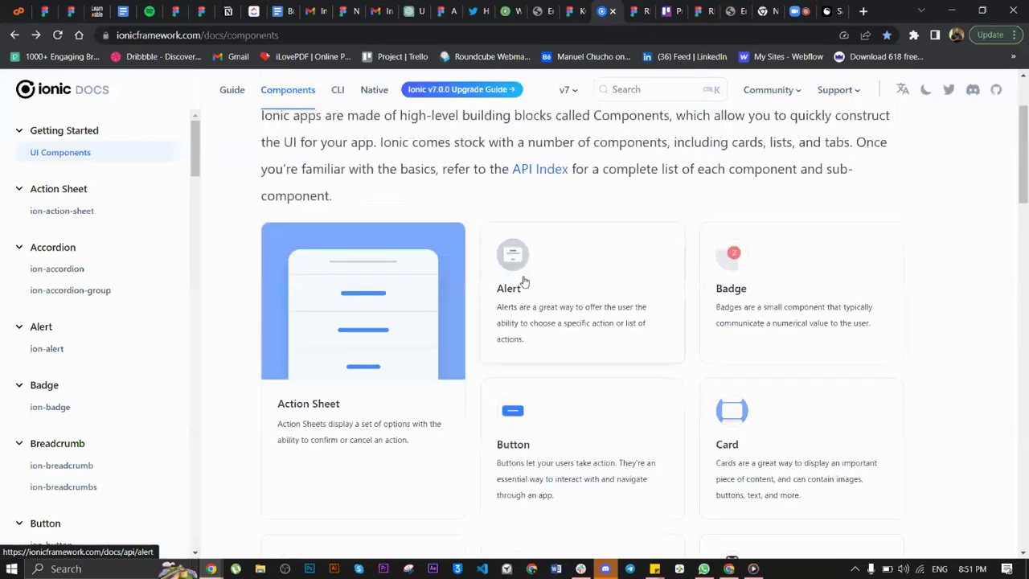
scroll(605, 289, "up", 1)
scroll(605, 289, "down", 1)
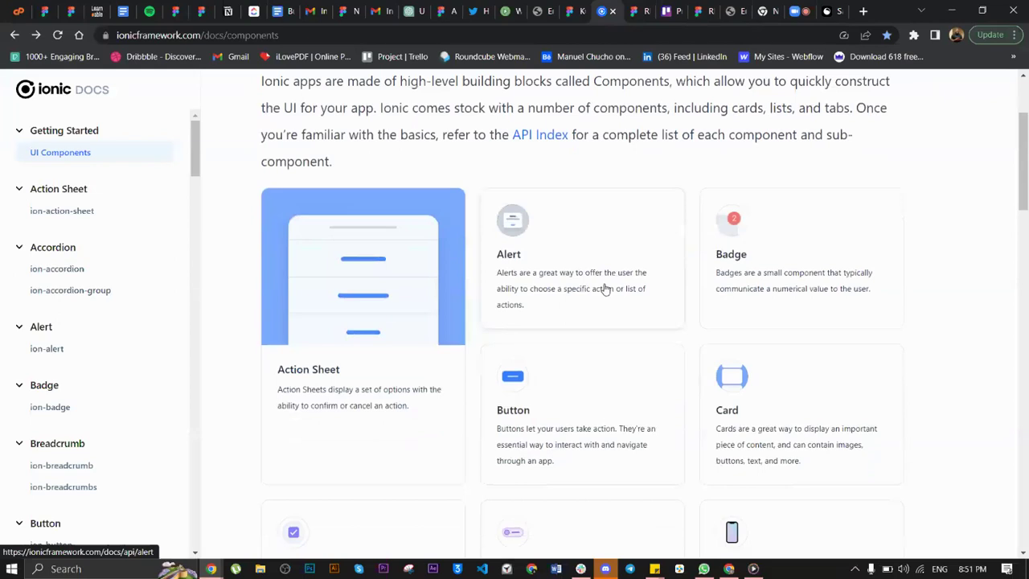
scroll(606, 289, "down", 1)
scroll(605, 290, "down", 1)
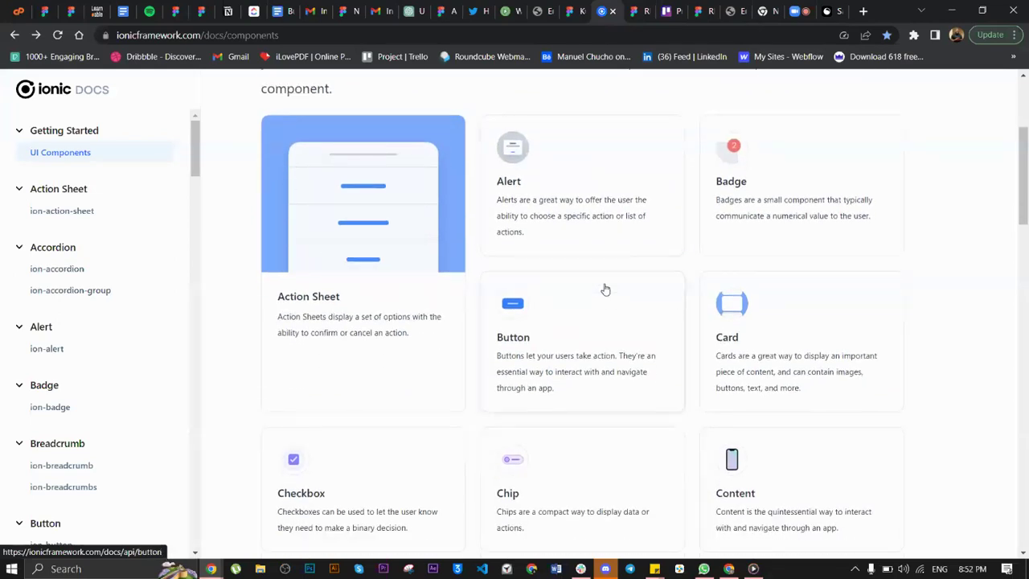
scroll(606, 290, "down", 2)
scroll(605, 290, "down", 1)
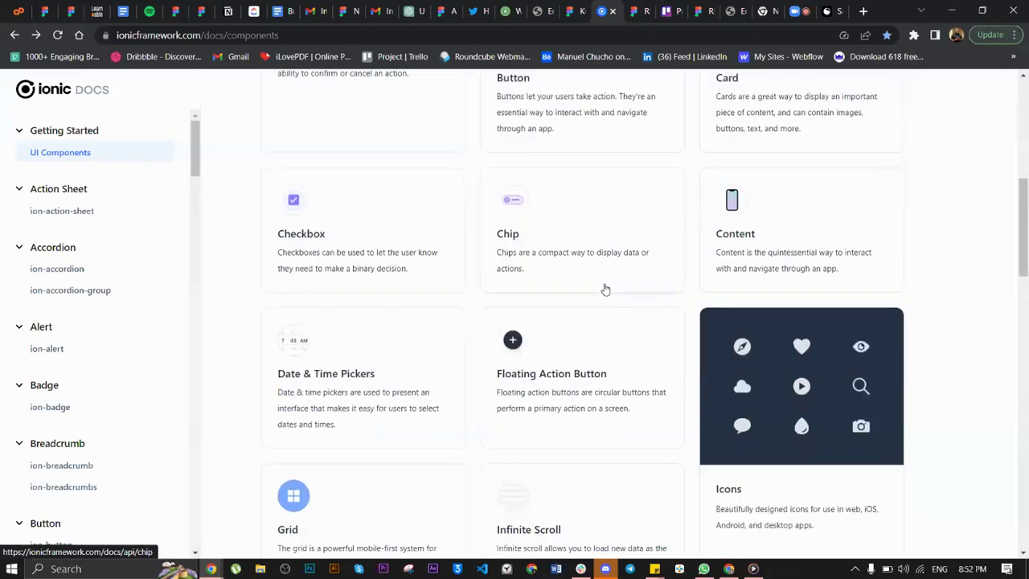
scroll(605, 289, "down", 1)
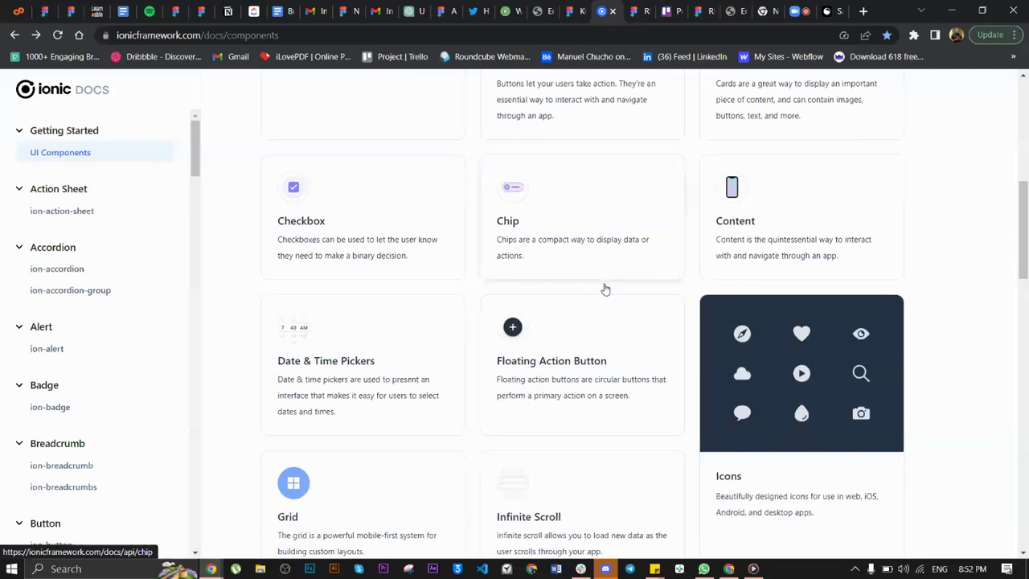
scroll(616, 298, "down", 1)
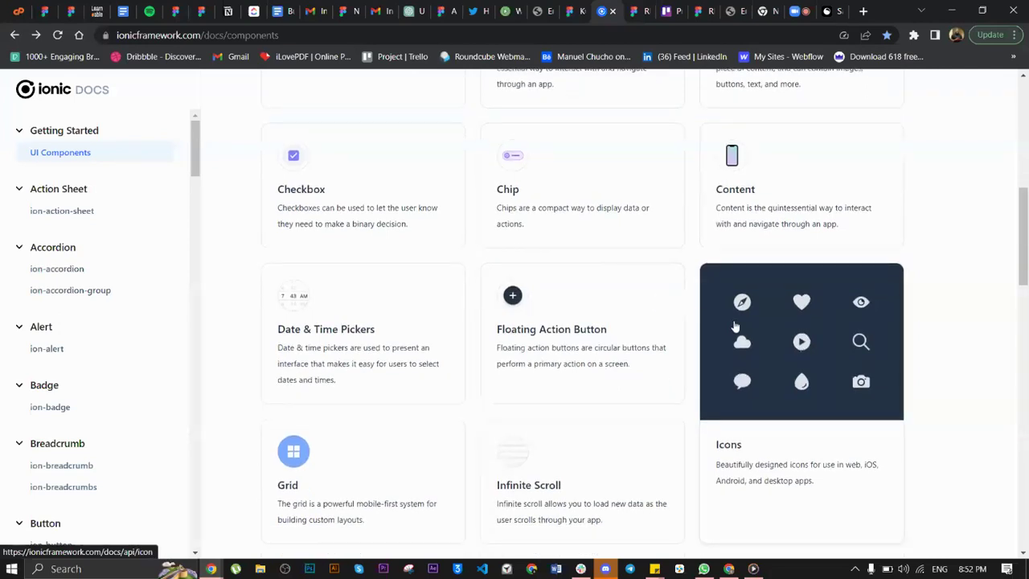
scroll(609, 458, "down", 2)
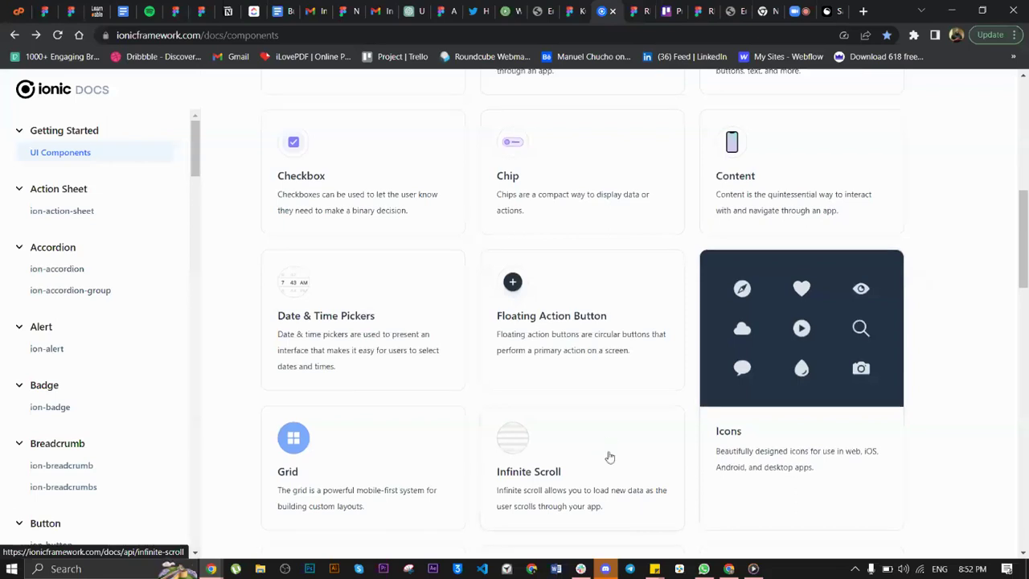
scroll(609, 458, "down", 2)
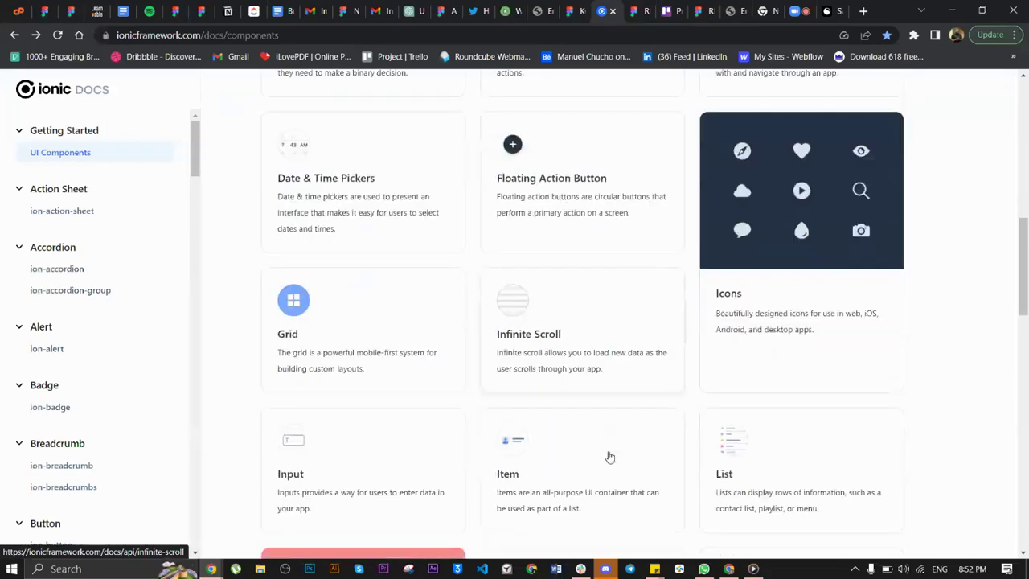
scroll(609, 457, "down", 3)
scroll(609, 457, "down", 3)
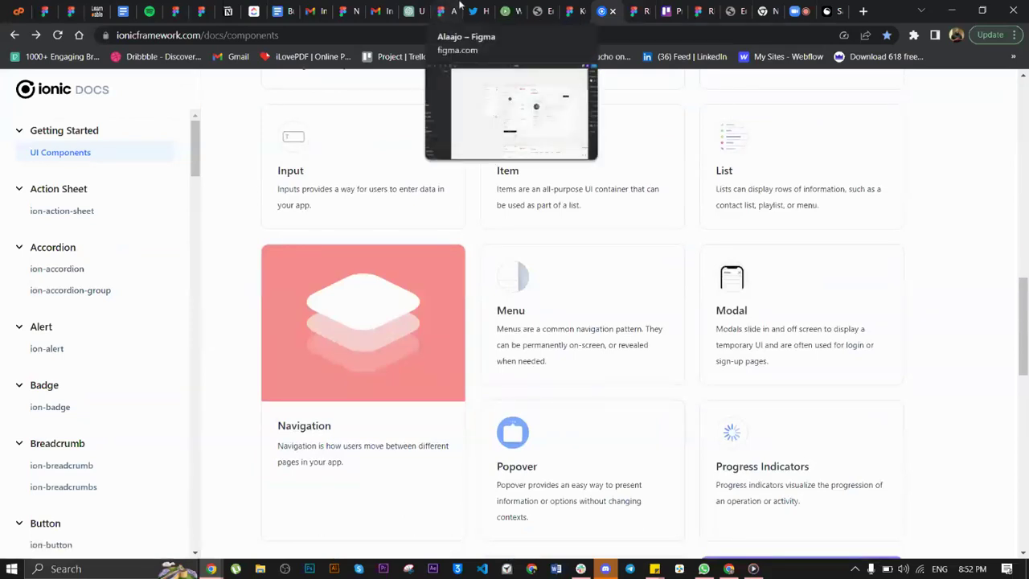
- Switch to the REIC design file in Figma, open its Webpage page and deselect the About HXAFRICA paragraph
left_click(637, 11)
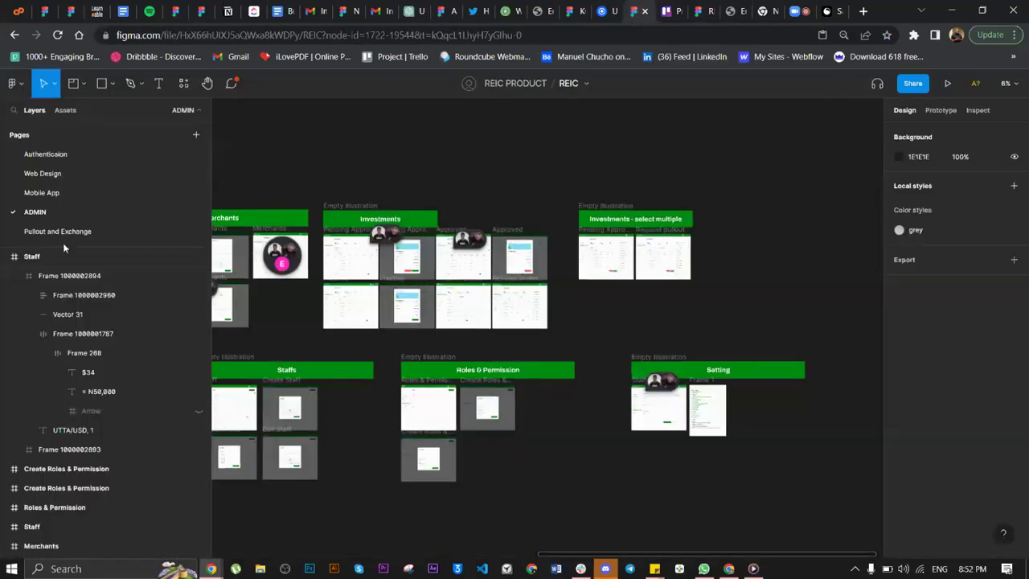
scroll(81, 210, "down", 2)
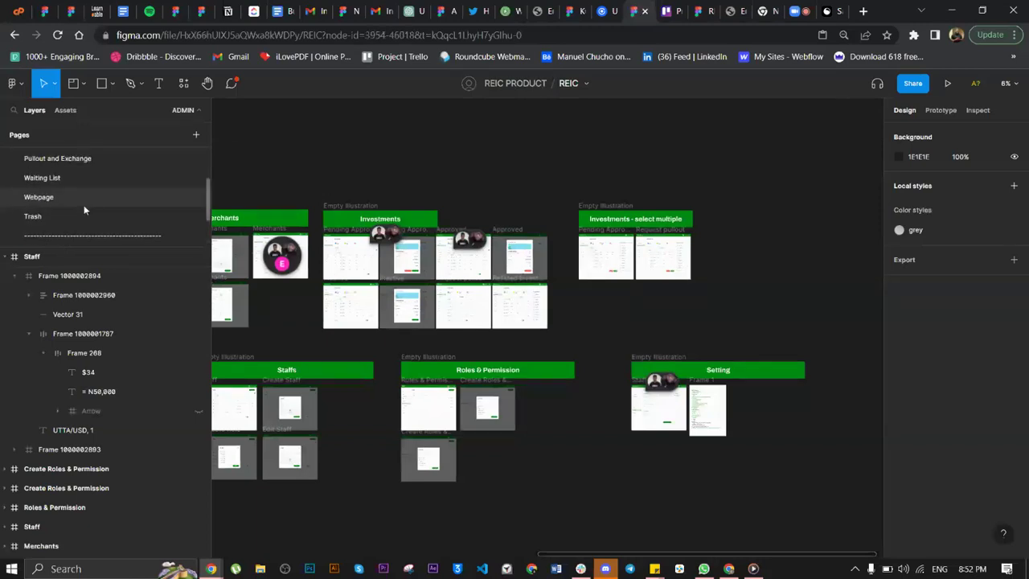
left_click(85, 205)
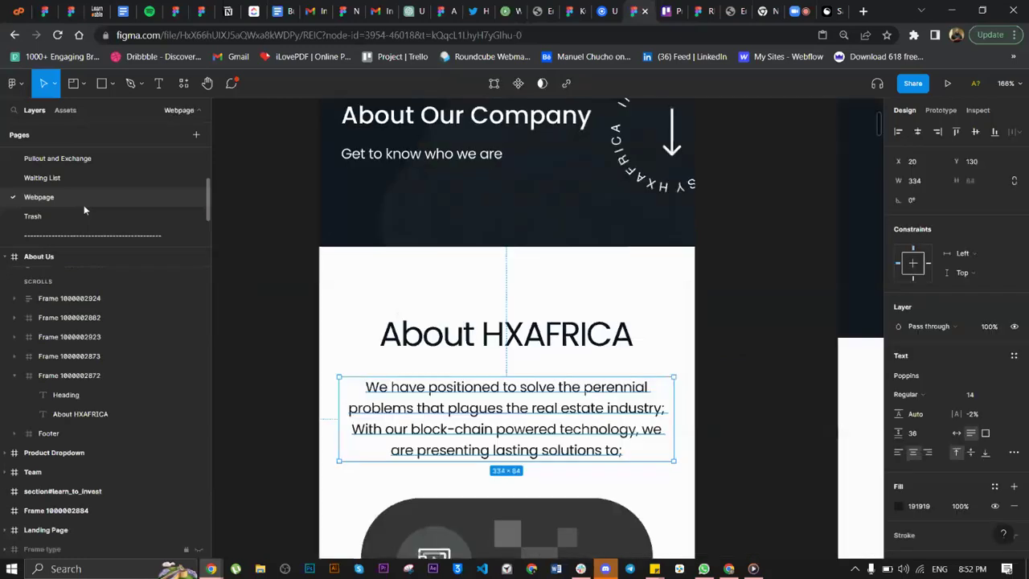
left_click(728, 246)
- Examine the Landing Page frame's hero section, especially the circular "Investment made easy HXafrica" badge around the down arrow
scroll(716, 244, "down", 10)
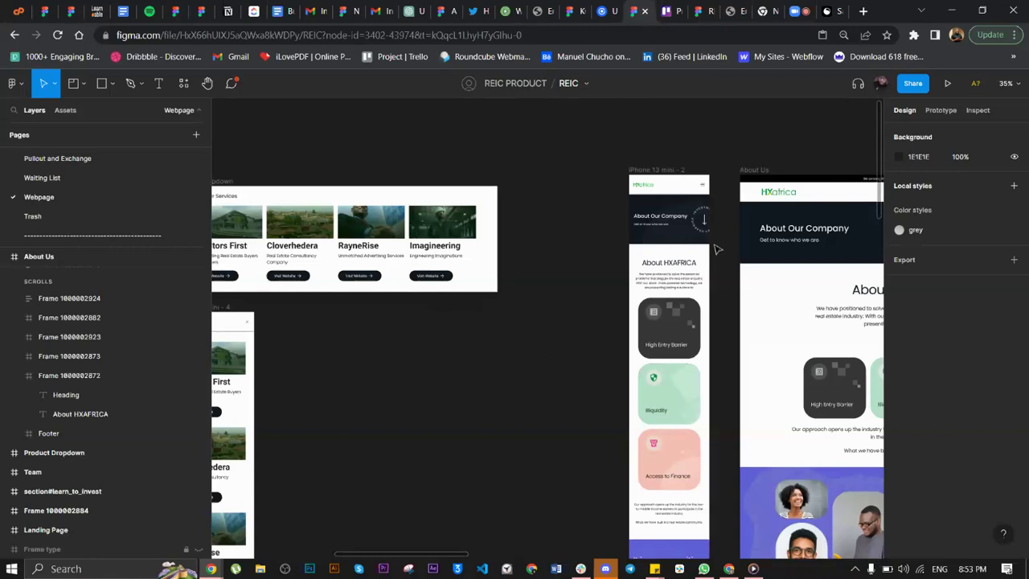
scroll(718, 250, "left", 1)
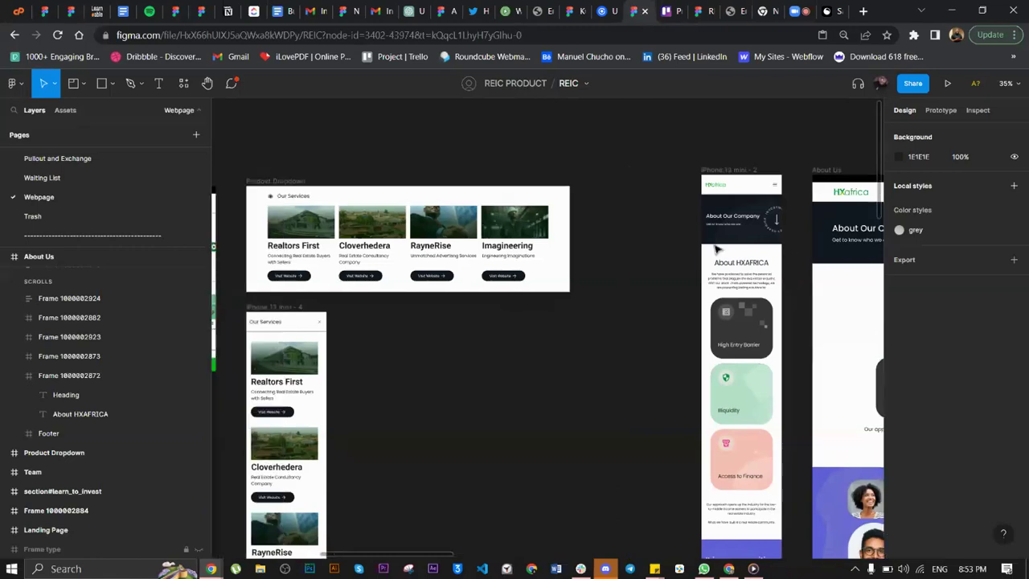
scroll(724, 245, "left", 5)
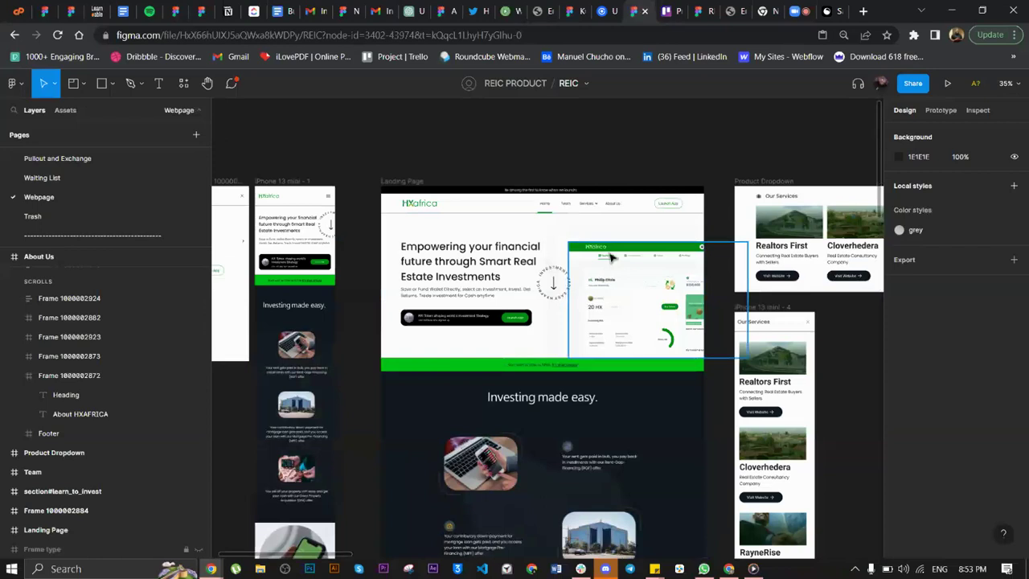
scroll(611, 258, "up", 5)
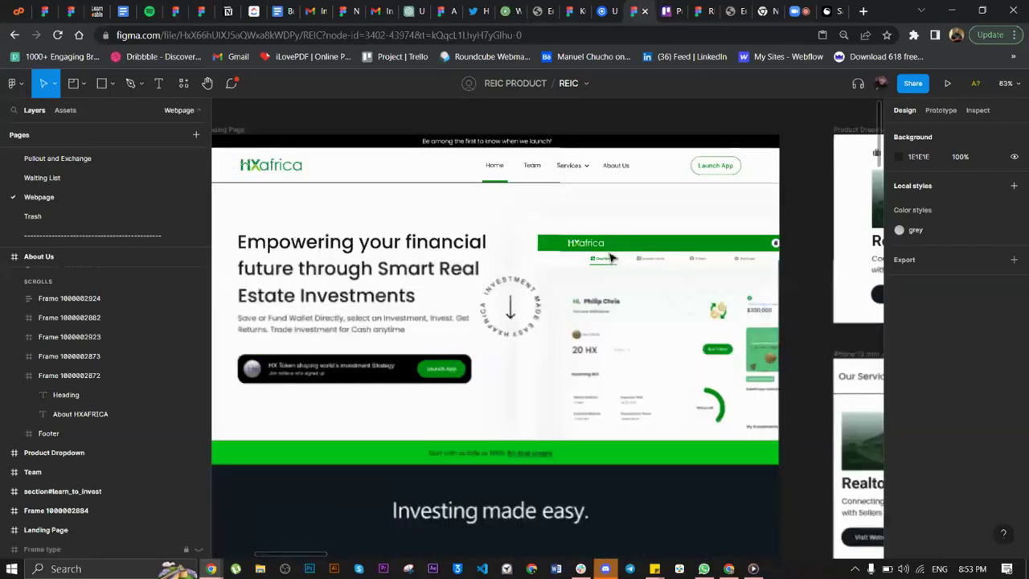
scroll(611, 257, "up", 2)
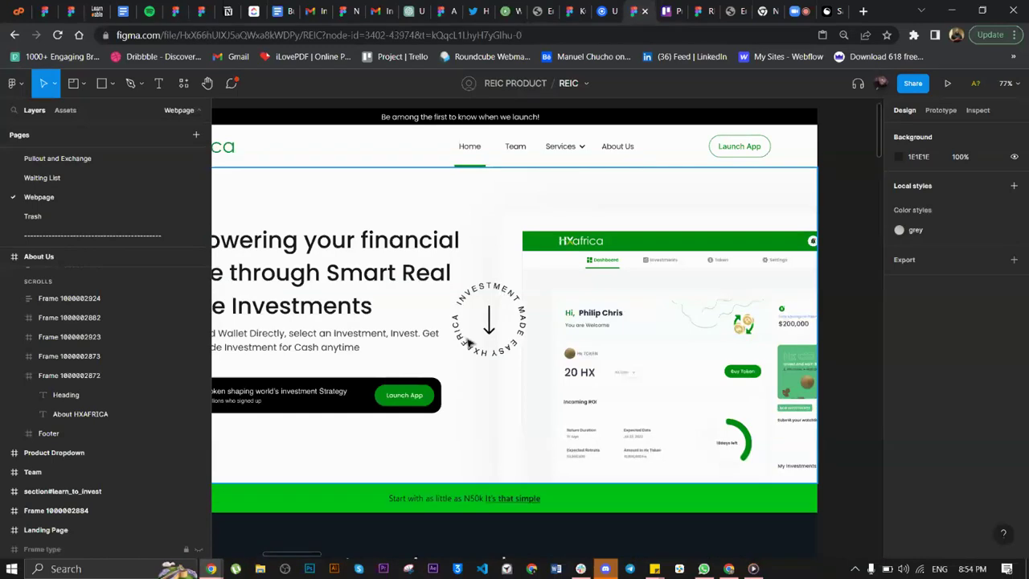
scroll(469, 328, "up", 5)
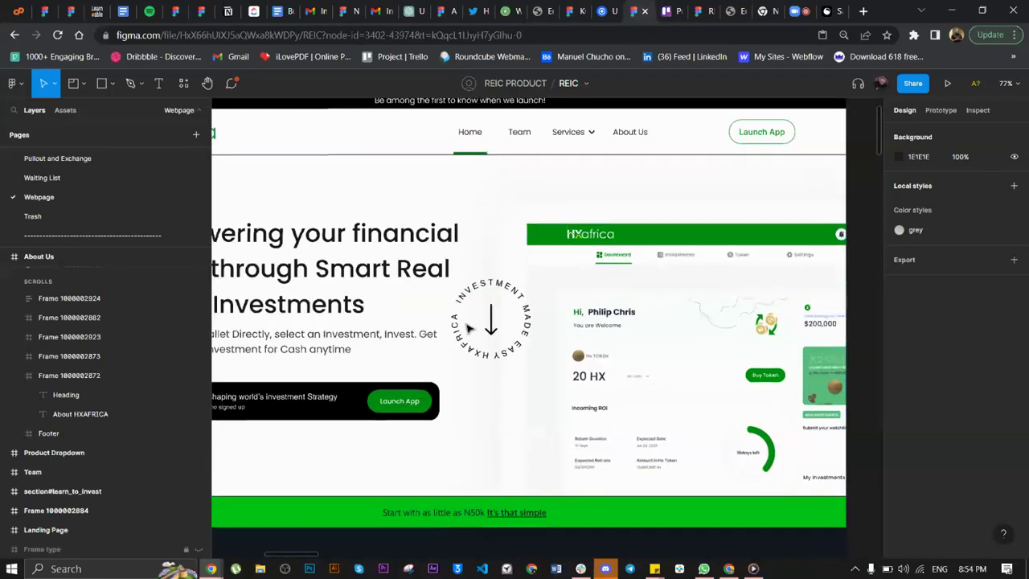
scroll(515, 271, "down", 3)
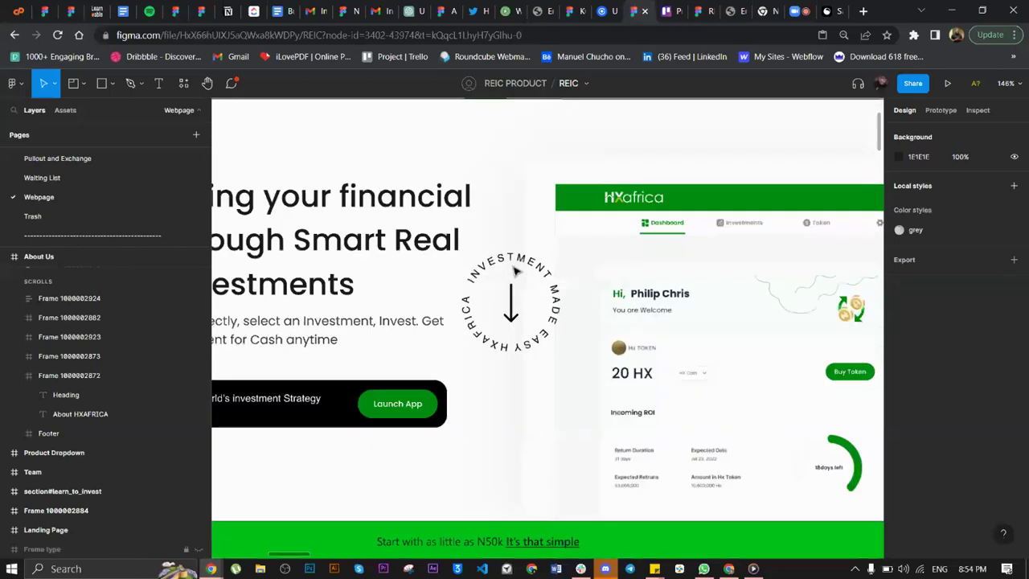
scroll(515, 271, "down", 8)
scroll(514, 270, "up", 3)
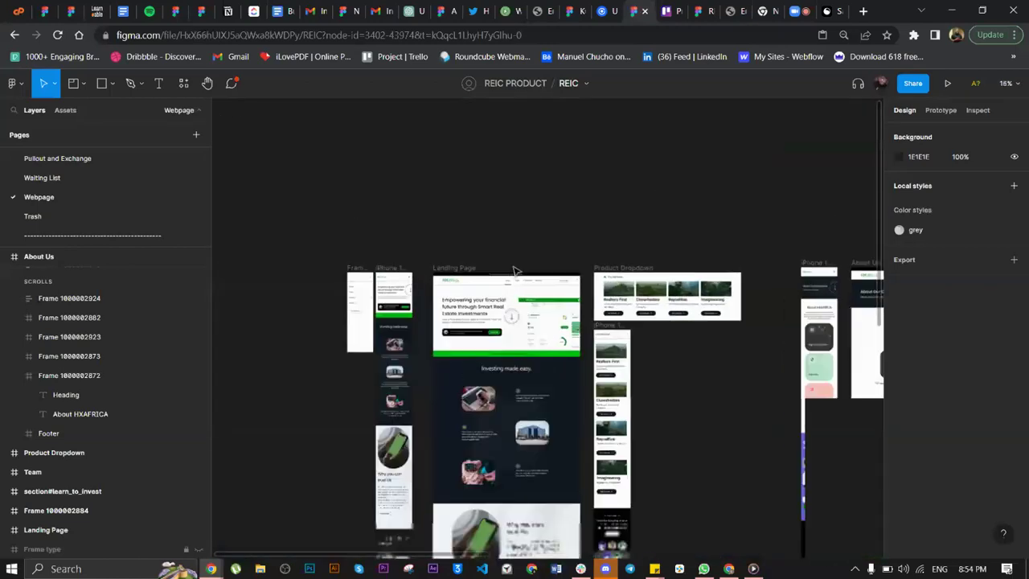
scroll(523, 370, "up", 3)
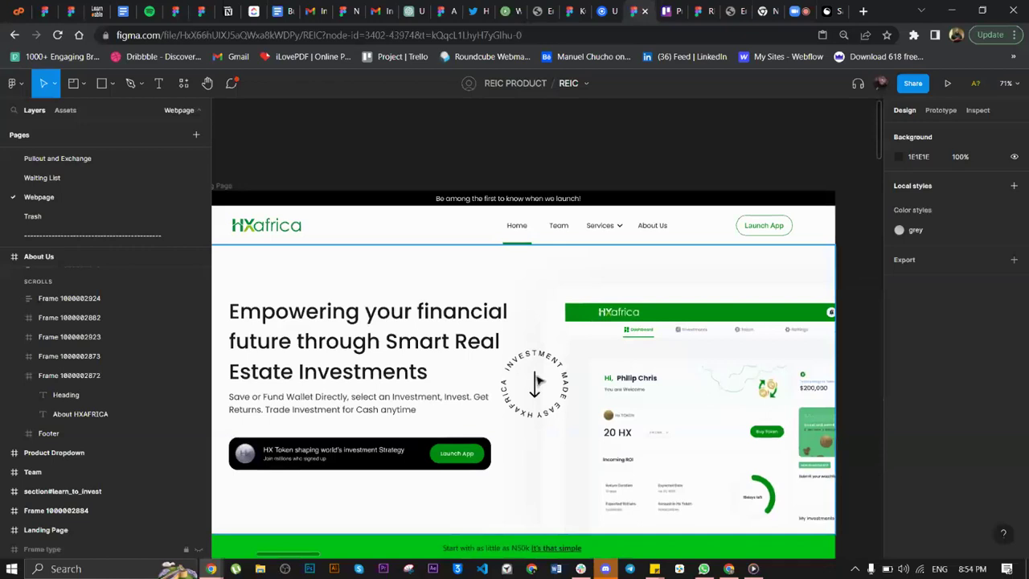
scroll(537, 380, "up", 3)
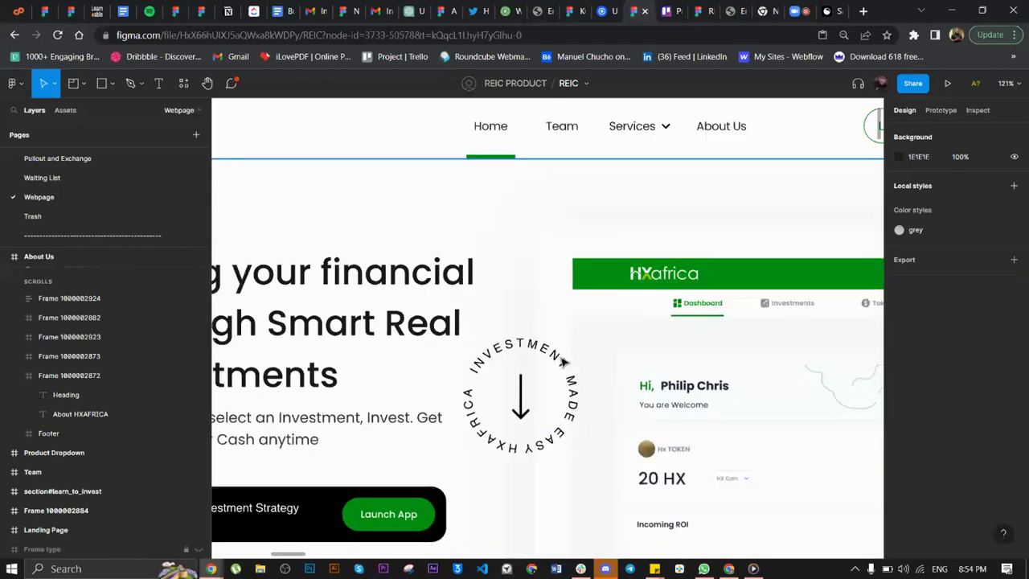
- Select the hero's circular arrow badge component, go to its main component and examine the rotated badge variants on the Components page
left_click(563, 361)
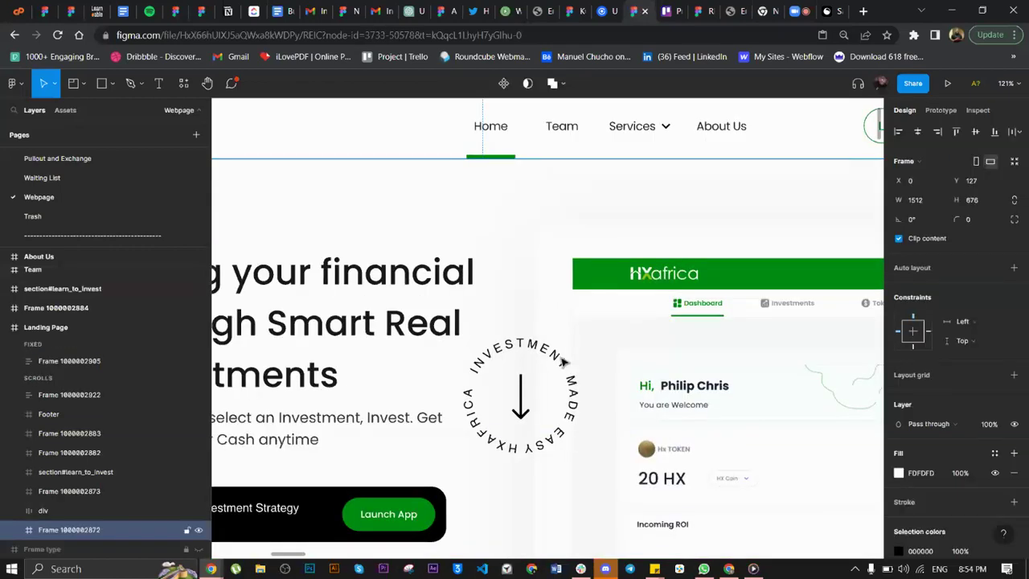
left_click(563, 362)
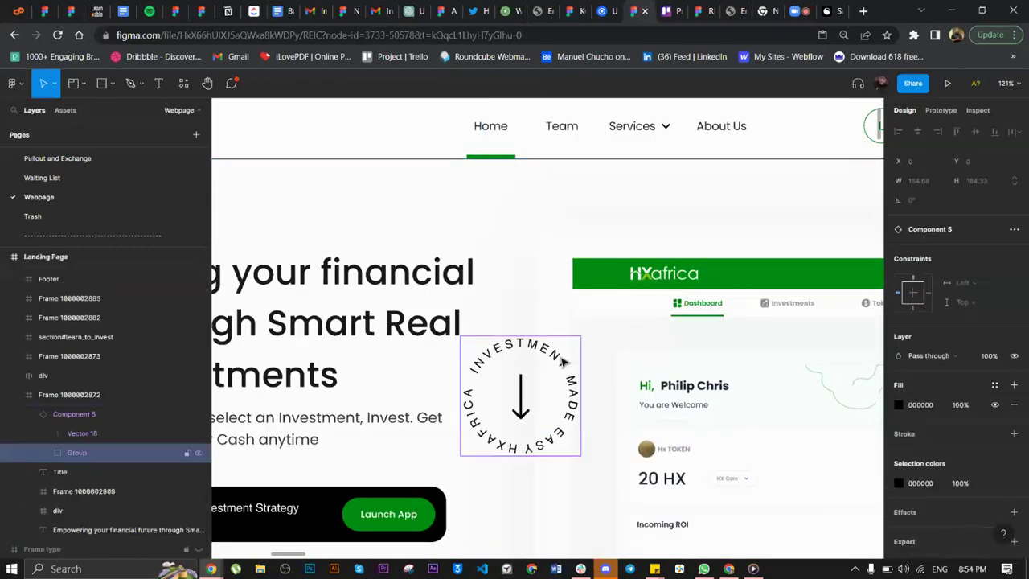
left_click(96, 414)
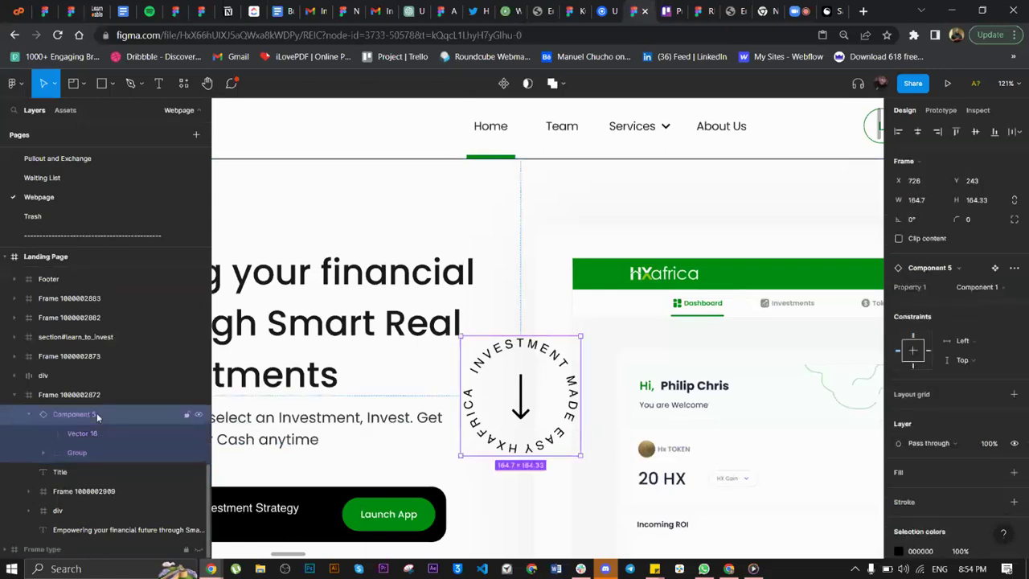
left_click(996, 271)
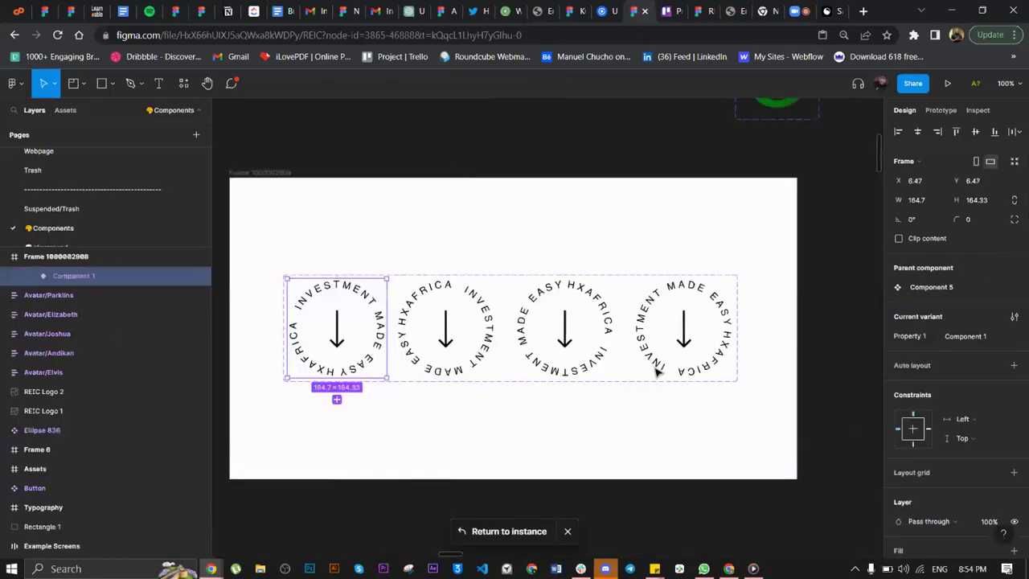
right_click(654, 362)
left_click(439, 206)
left_click(439, 207)
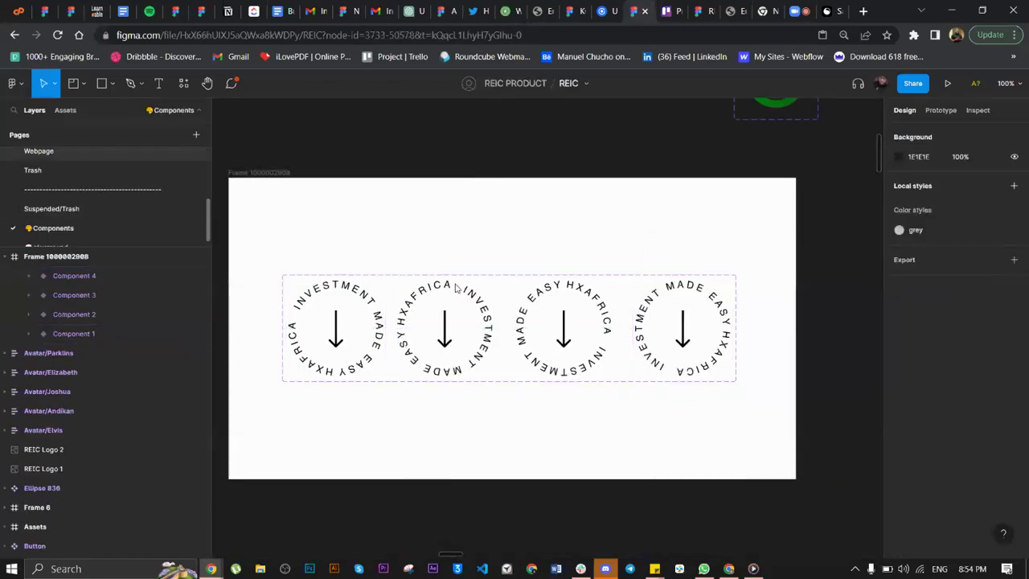
- Return to the Webpage page, select the Landing Page frame and present its prototype
scroll(499, 330, "down", 5)
left_click(289, 216)
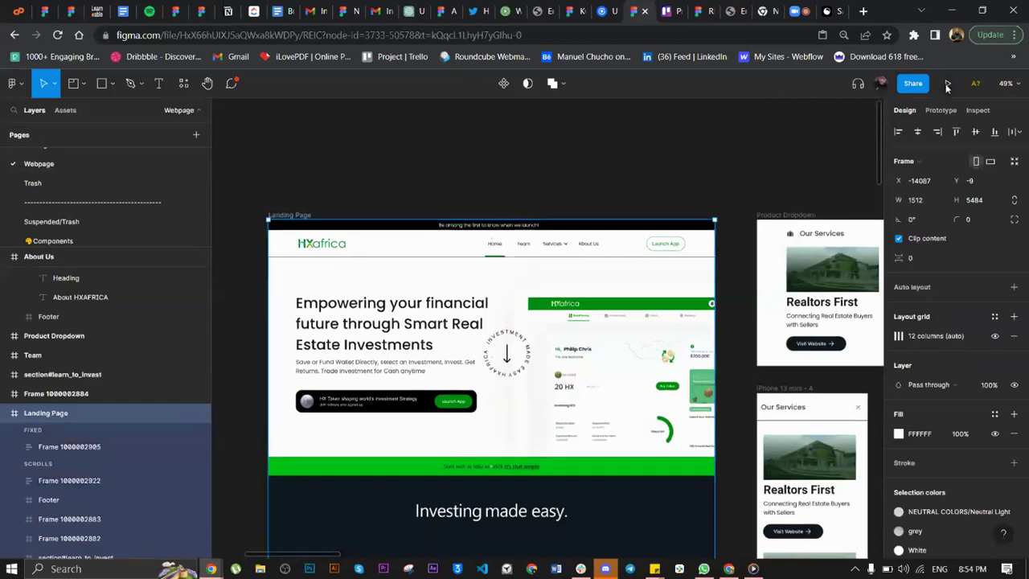
left_click(948, 85)
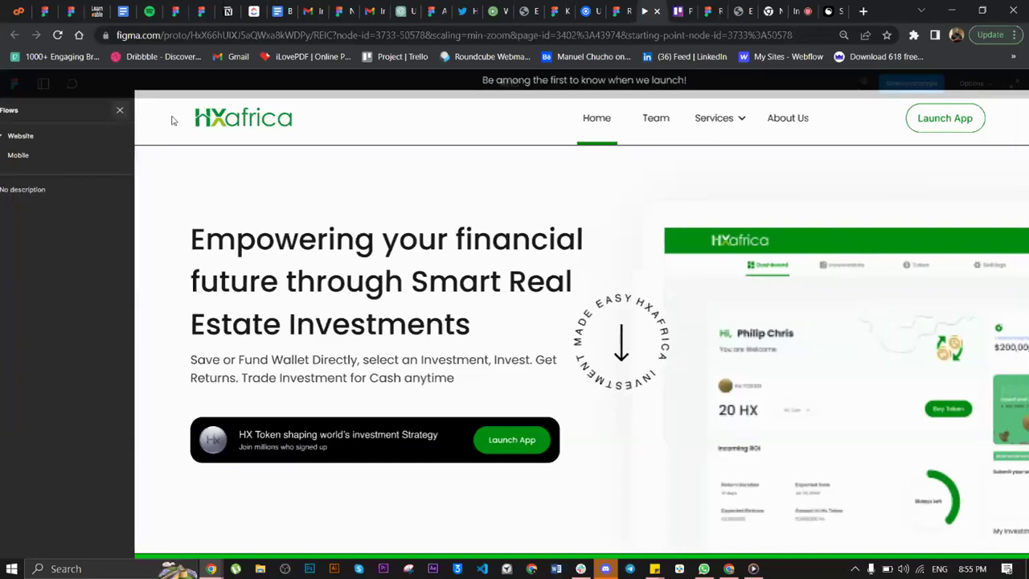
- Explore the prototype's navigation by opening the Team page and the Services dropdown, and try the About Us link
left_click(576, 128)
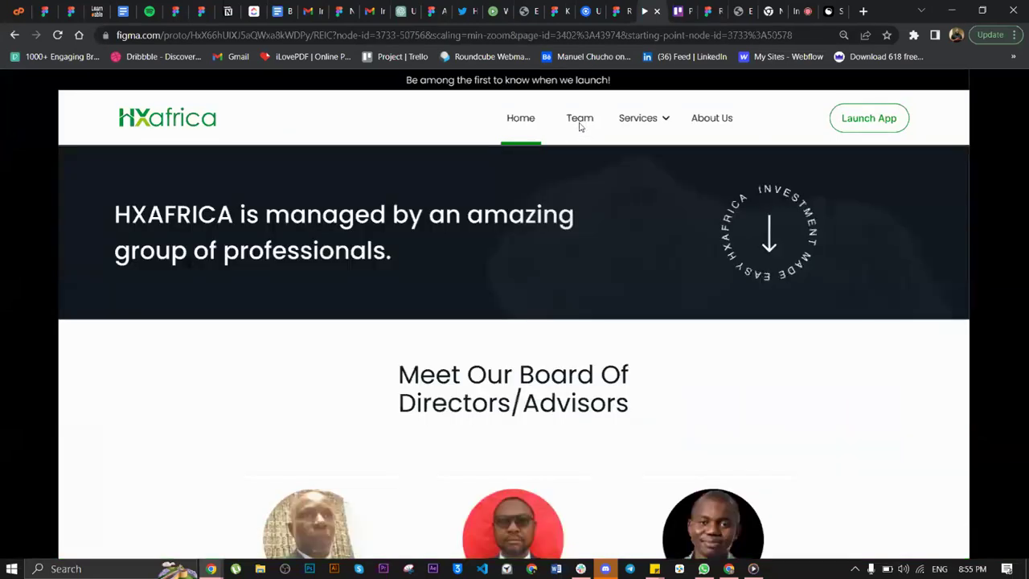
left_click(653, 127)
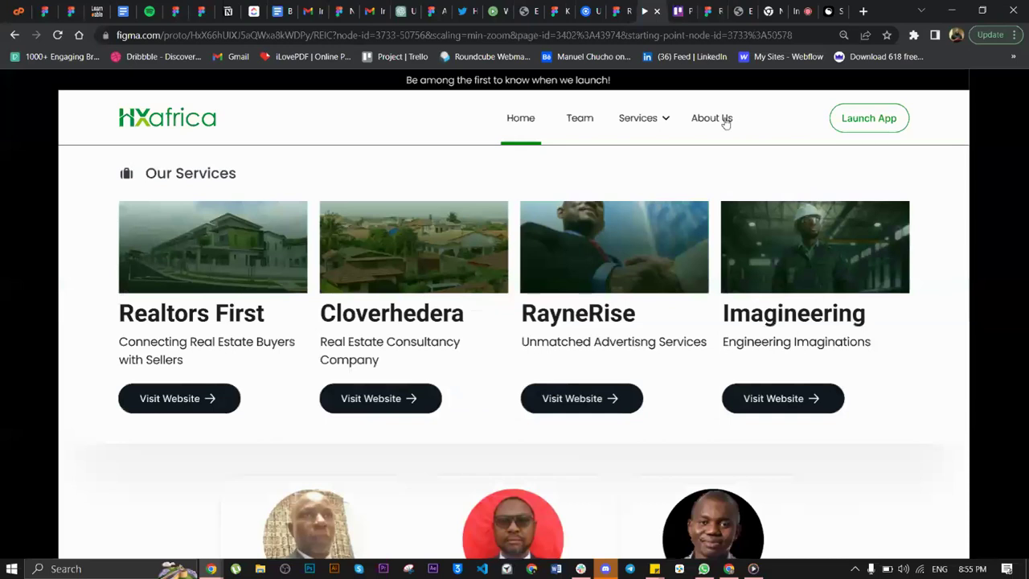
left_click(712, 118)
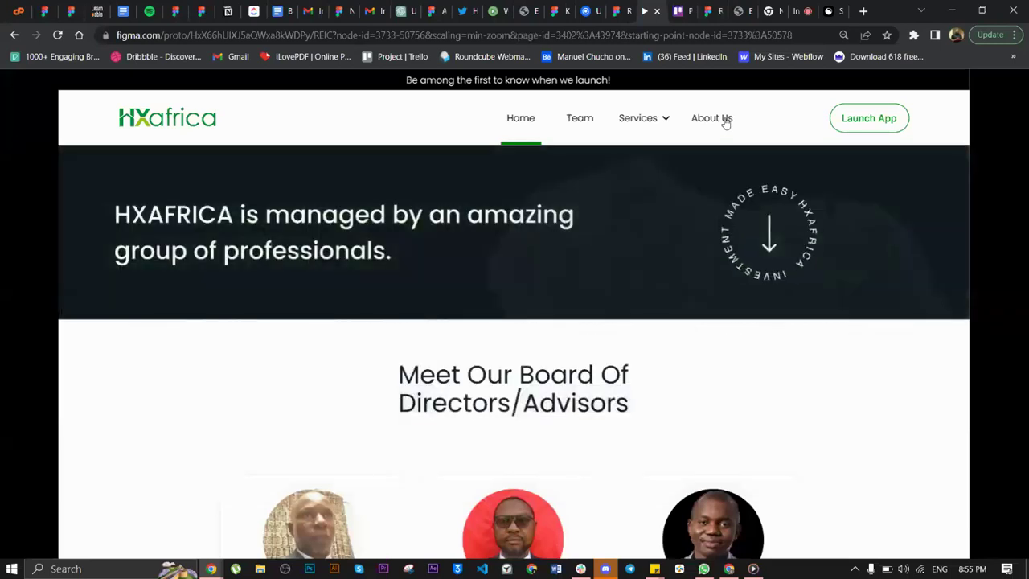
- Open the live hxafrica.com site in a new tab, view its Services page and close the tab
left_click(864, 12)
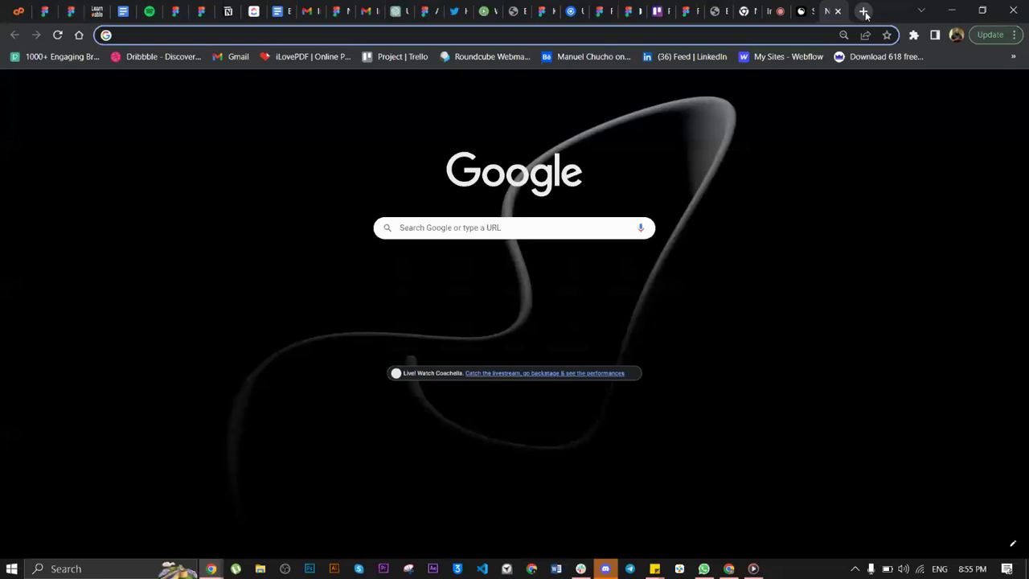
type("h")
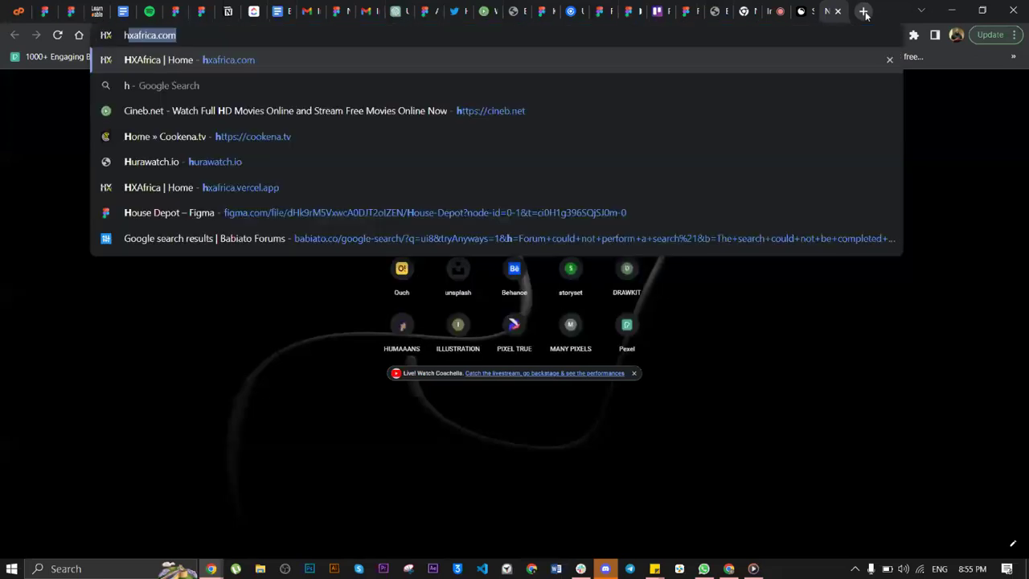
key("Return")
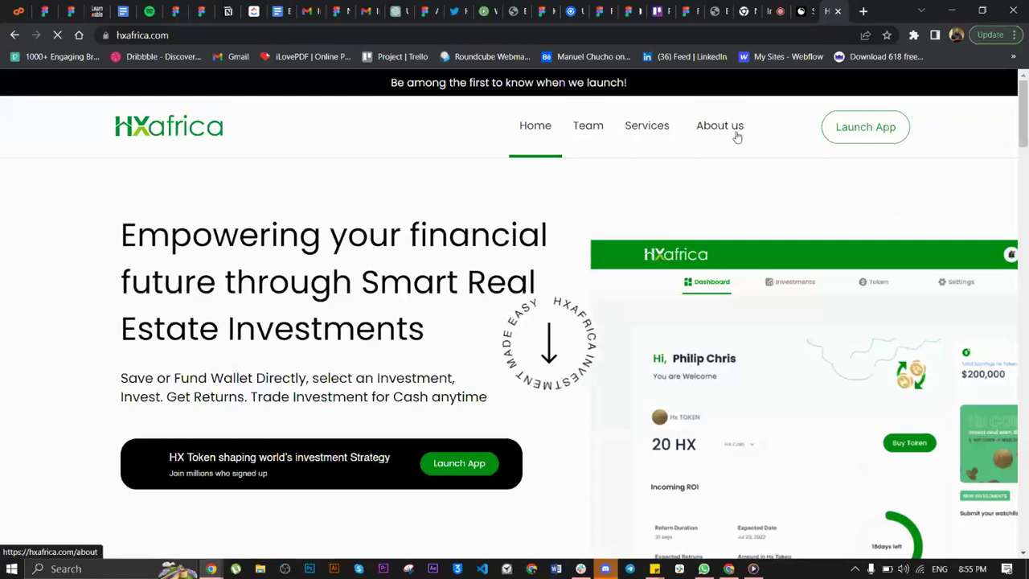
left_click(654, 132)
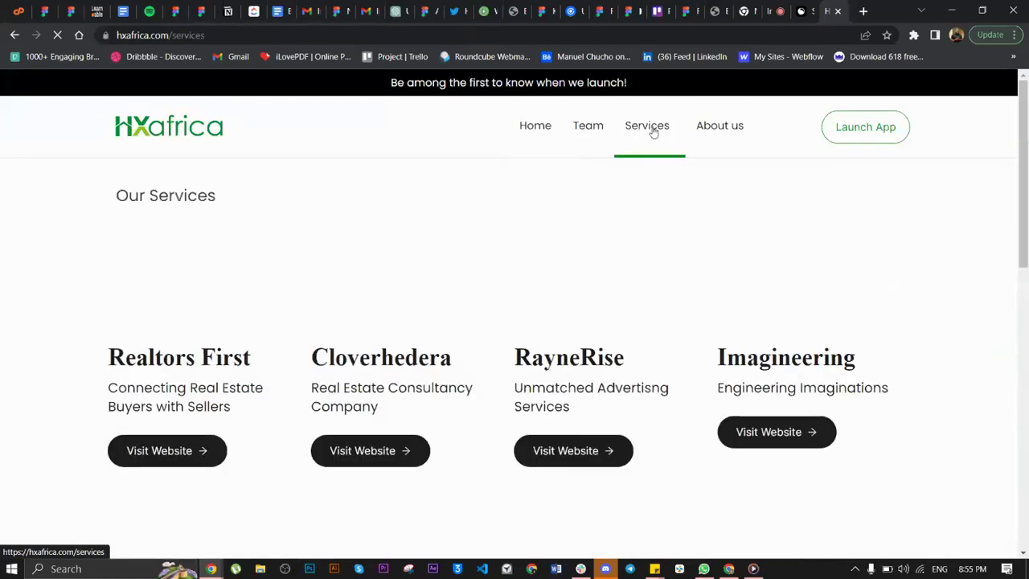
left_click(839, 12)
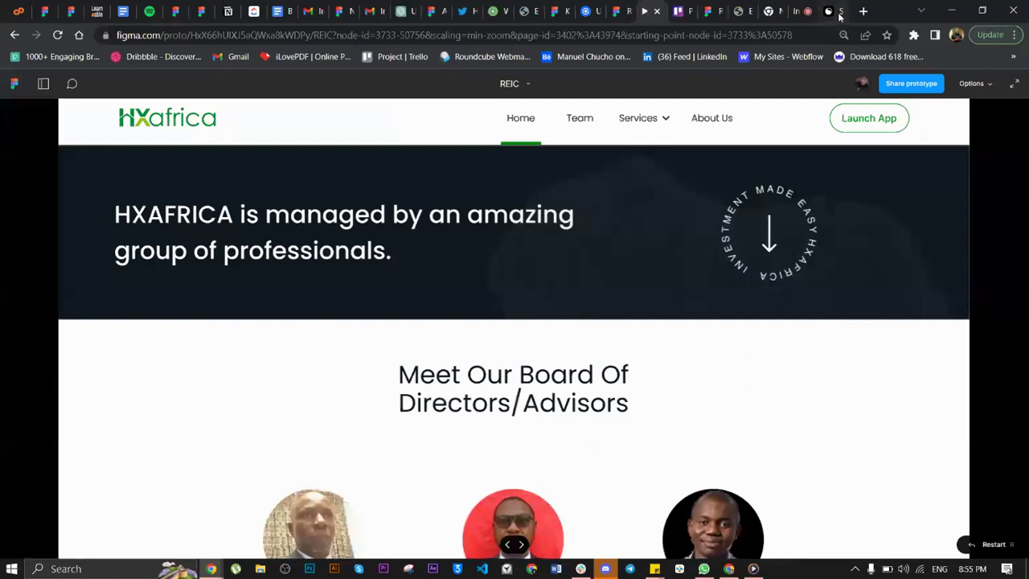
- Close the prototype tab, switch back to the Ionic UI Components overview and look back through the cards from Navigation to Button
left_click(657, 12)
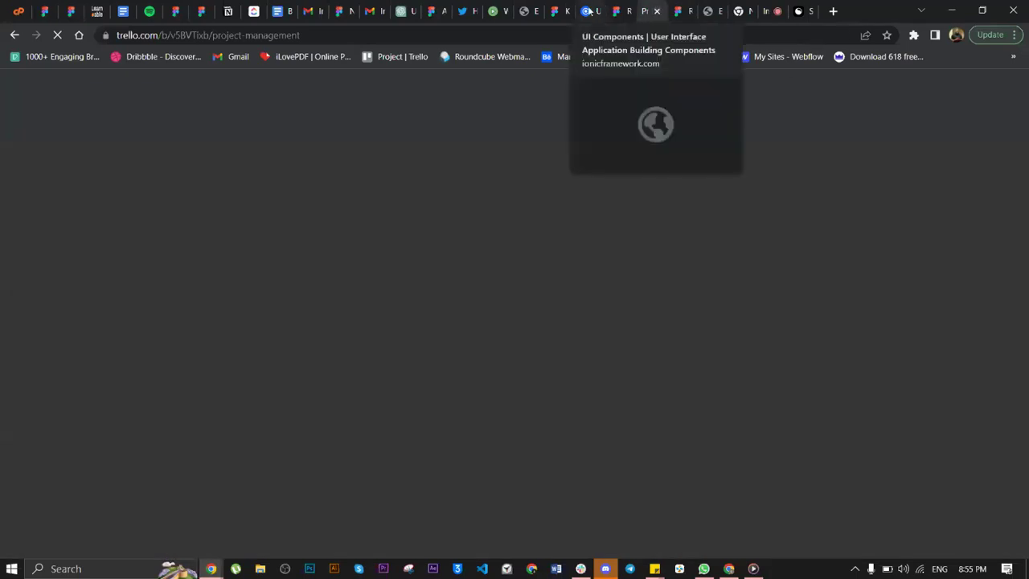
left_click(589, 12)
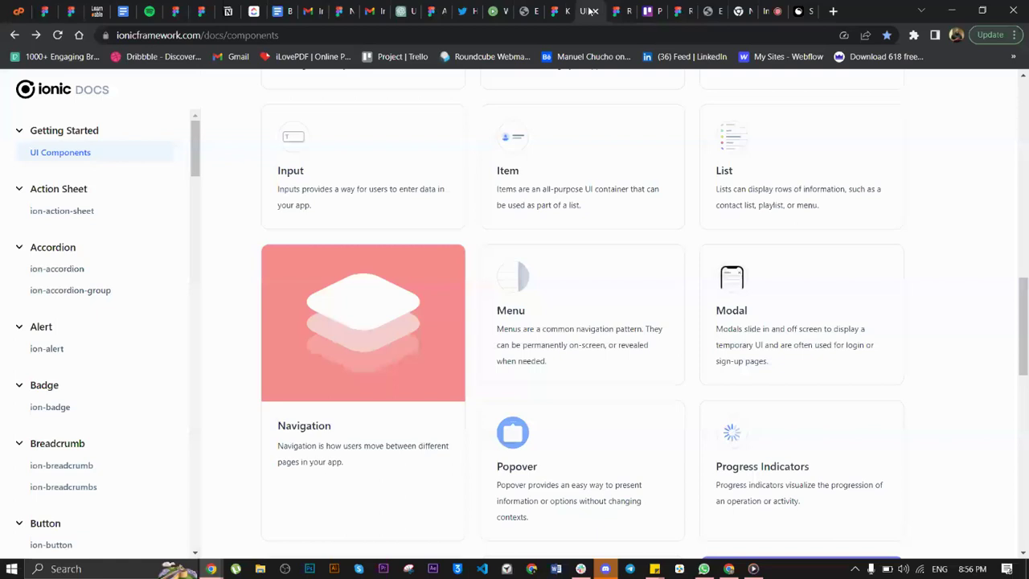
left_click(591, 10)
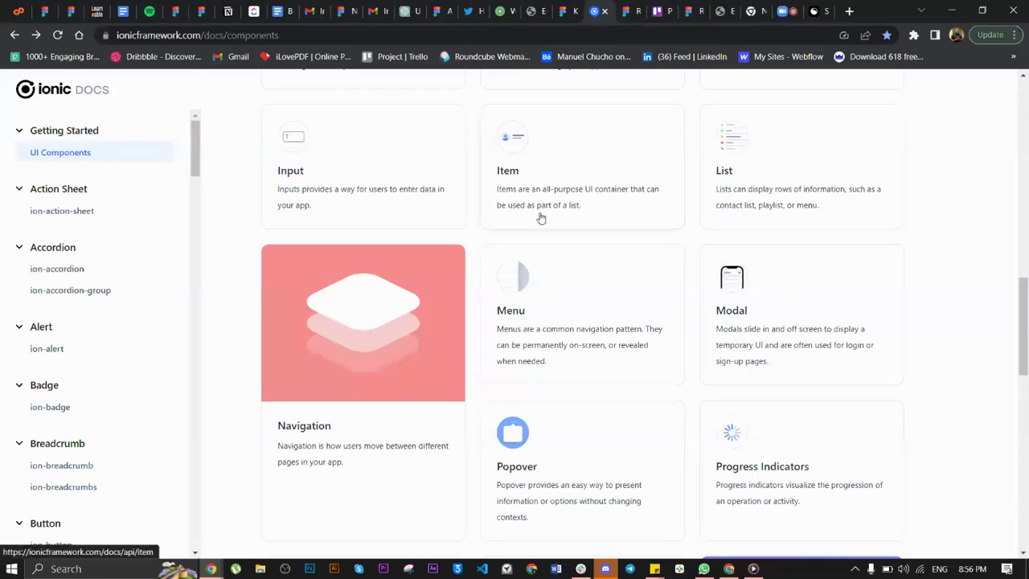
scroll(541, 217, "up", 1)
scroll(541, 217, "up", 4)
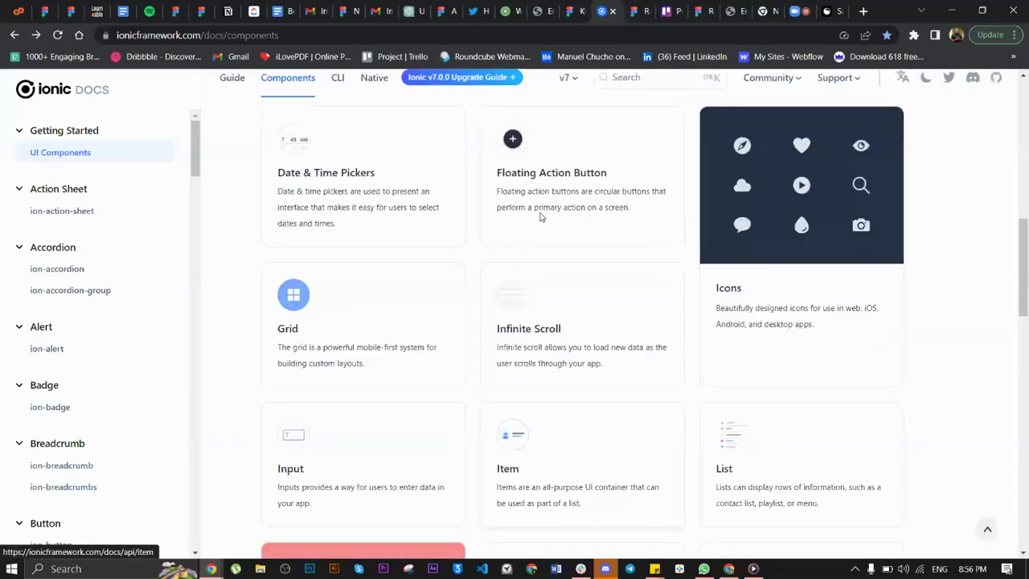
scroll(541, 218, "up", 3)
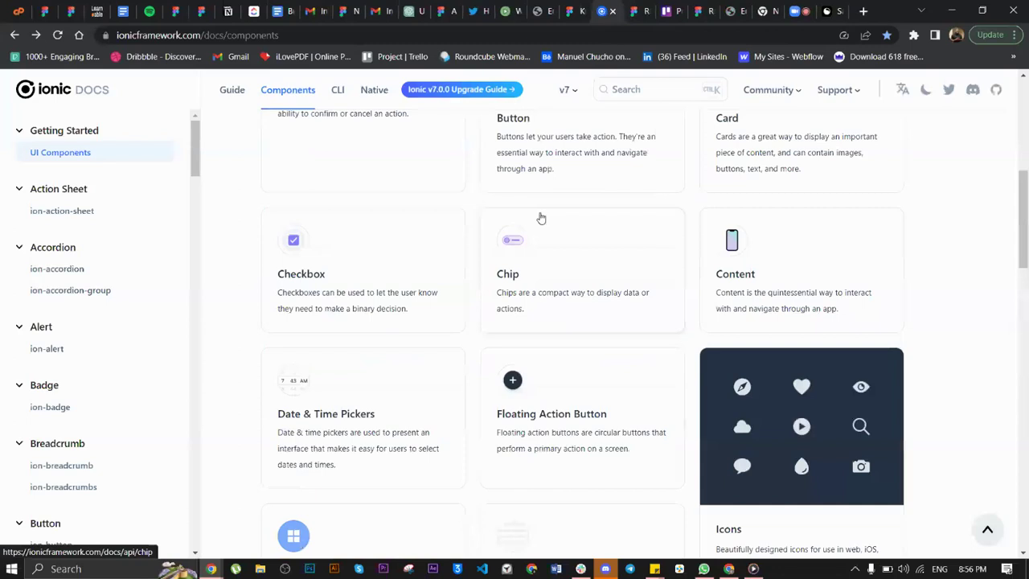
- Check the Zoom meeting tab, then return to the Ionic UI Components introduction and its first cards
left_click(794, 11)
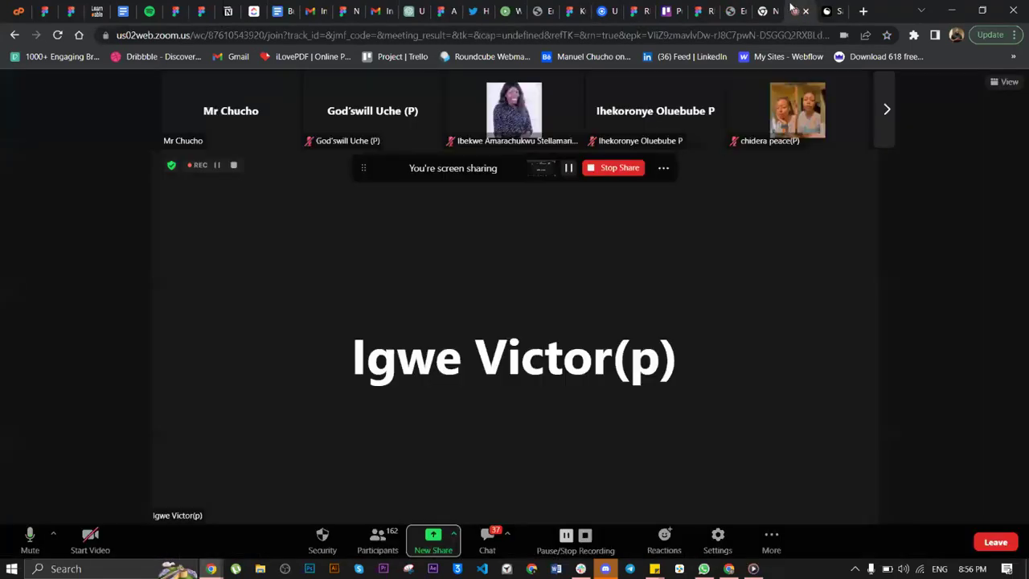
left_click(605, 12)
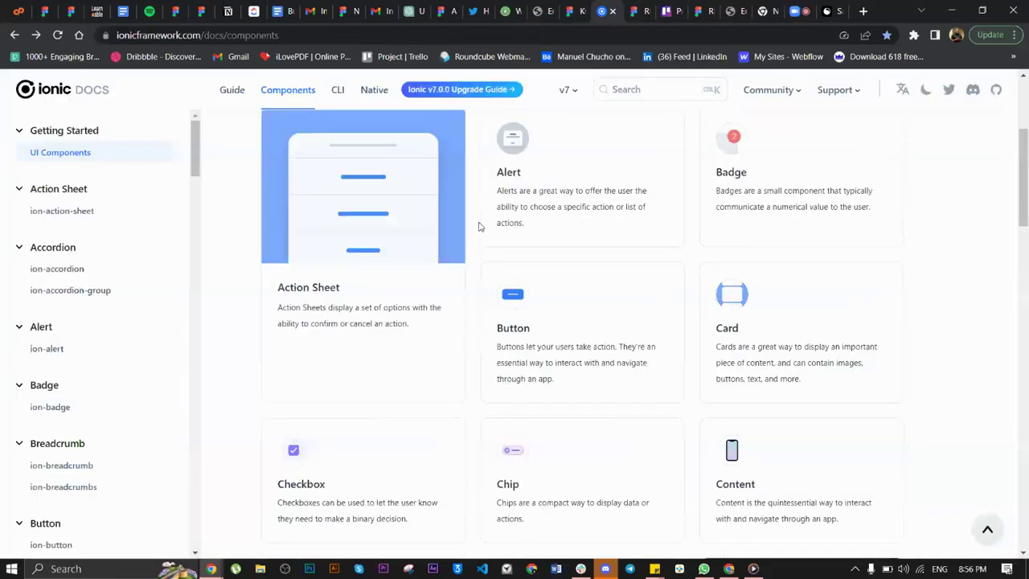
scroll(478, 226, "up", 3)
scroll(357, 362, "down", 1)
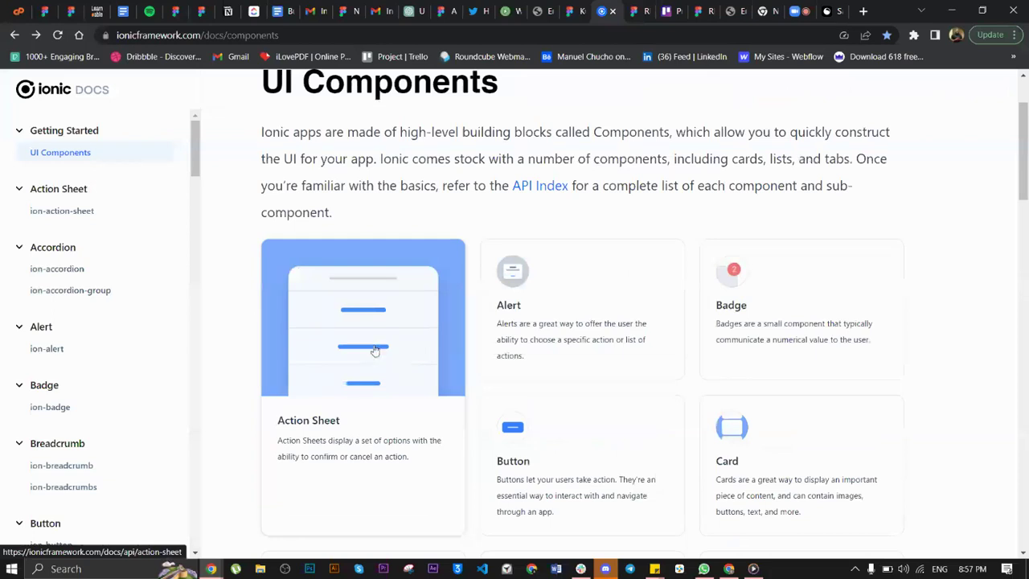
scroll(374, 351, "up", 1)
- Open the Action Sheet documentation, bring up the action sheet in the iOS inline demo and dismiss it with Cancel
left_click(450, 370)
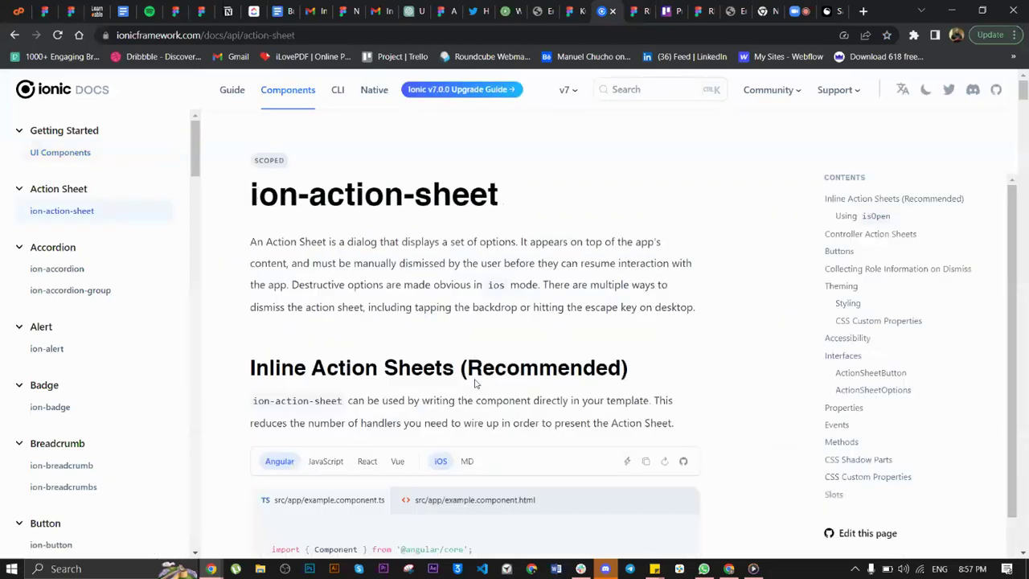
scroll(475, 378, "down", 3)
scroll(555, 337, "down", 3)
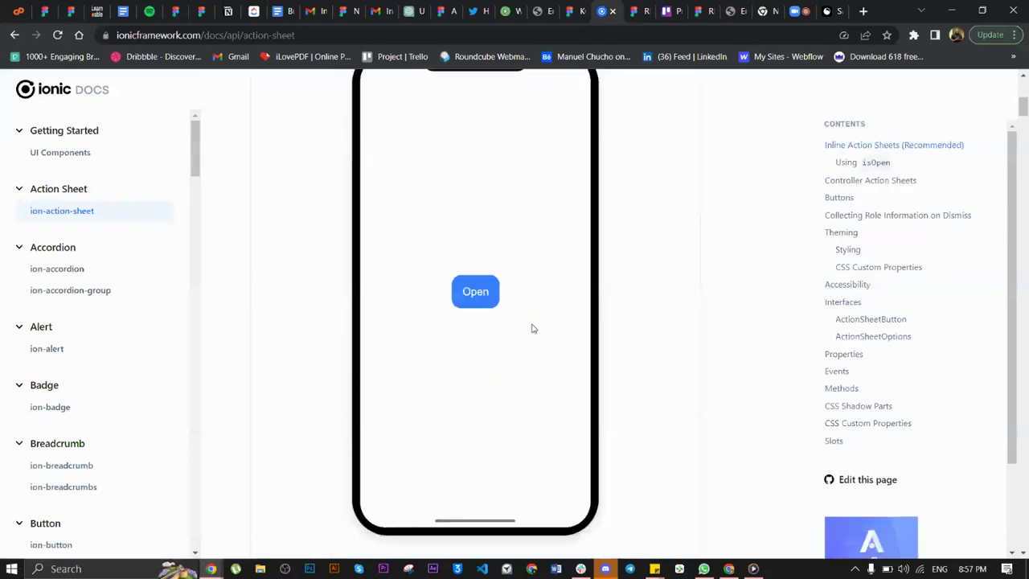
left_click(481, 297)
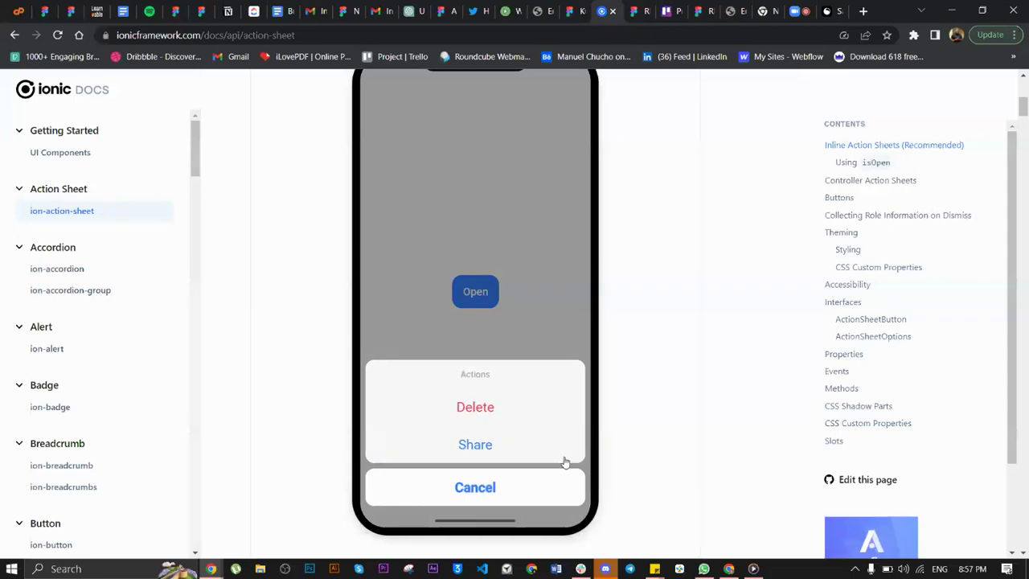
left_click(525, 496)
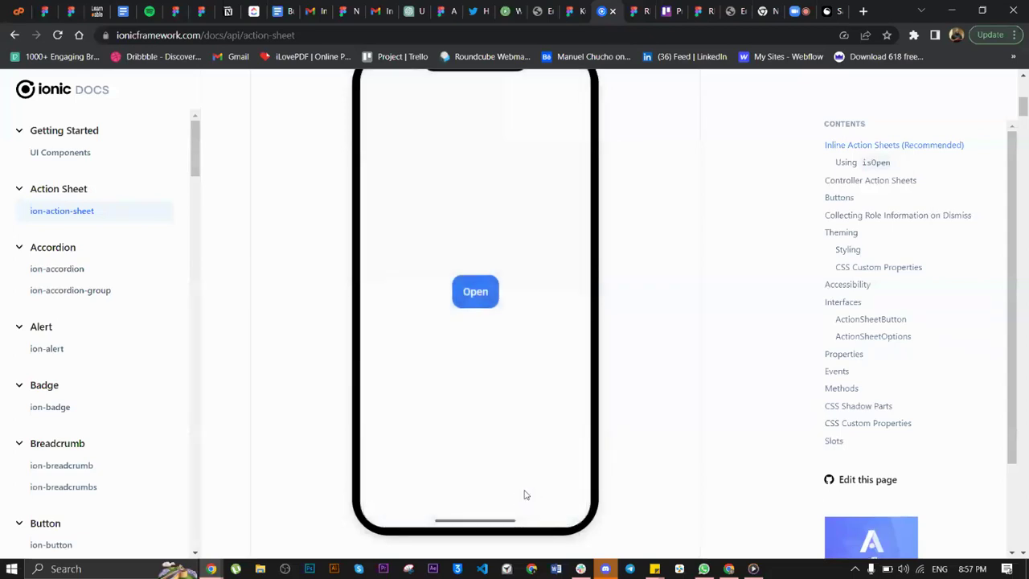
- Bring up the demo action sheet twice more, choosing Delete the first time and Cancel the second
left_click(474, 291)
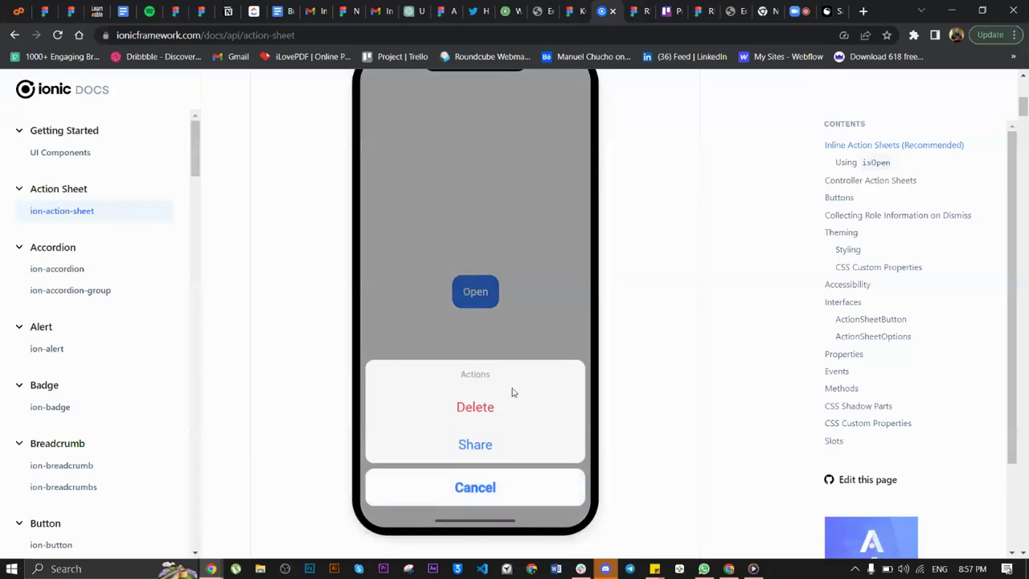
left_click(489, 415)
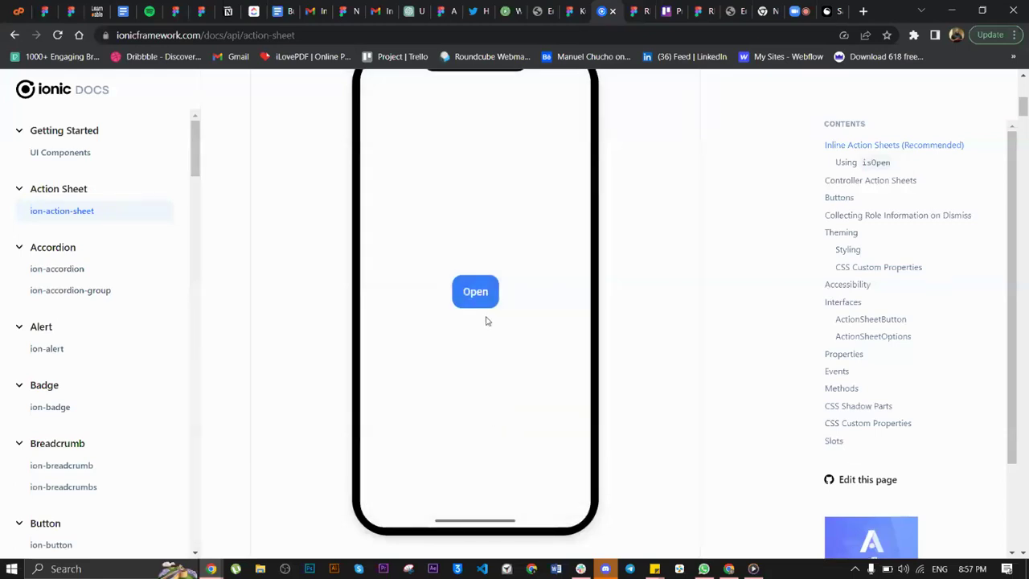
left_click(475, 302)
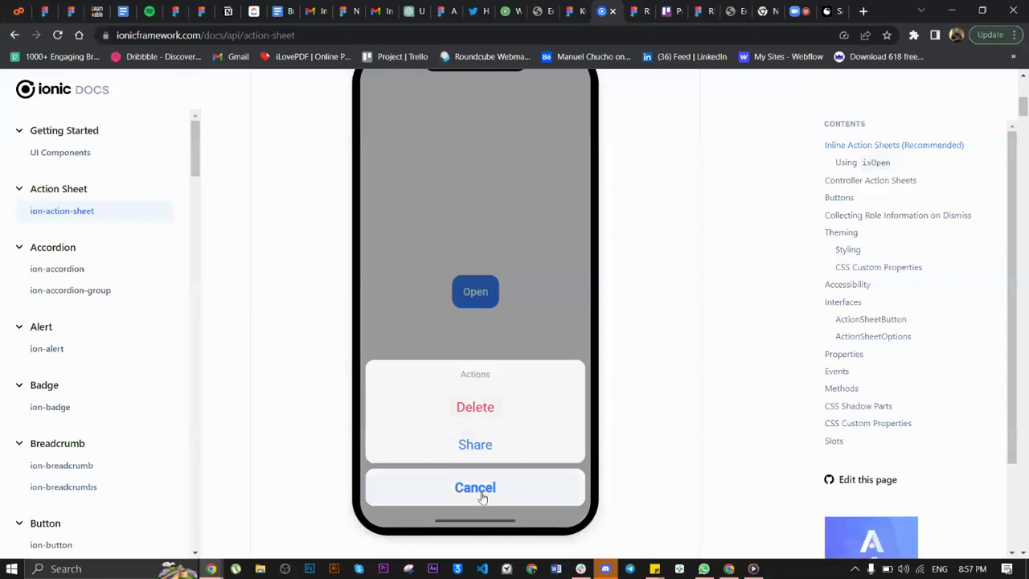
left_click(482, 492)
- Go back to the UI Components overview and open the Alert component's documentation
scroll(507, 322, "up", 2)
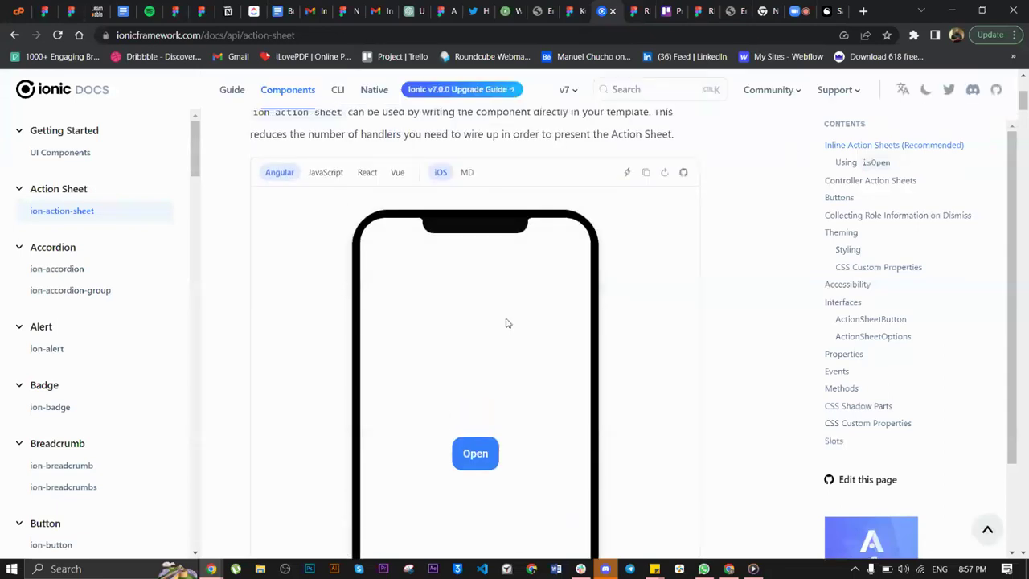
scroll(507, 323, "up", 2)
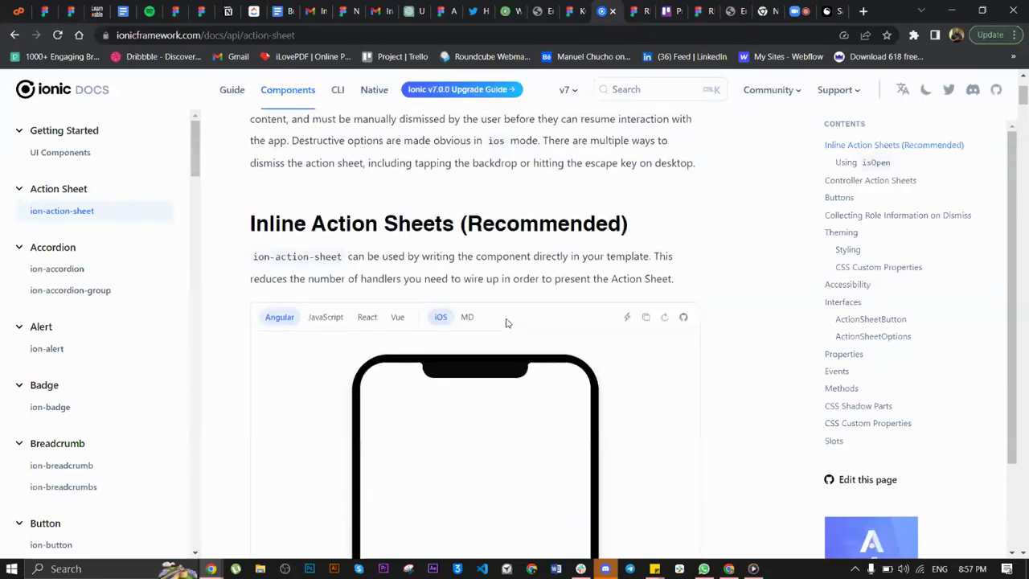
scroll(507, 323, "up", 2)
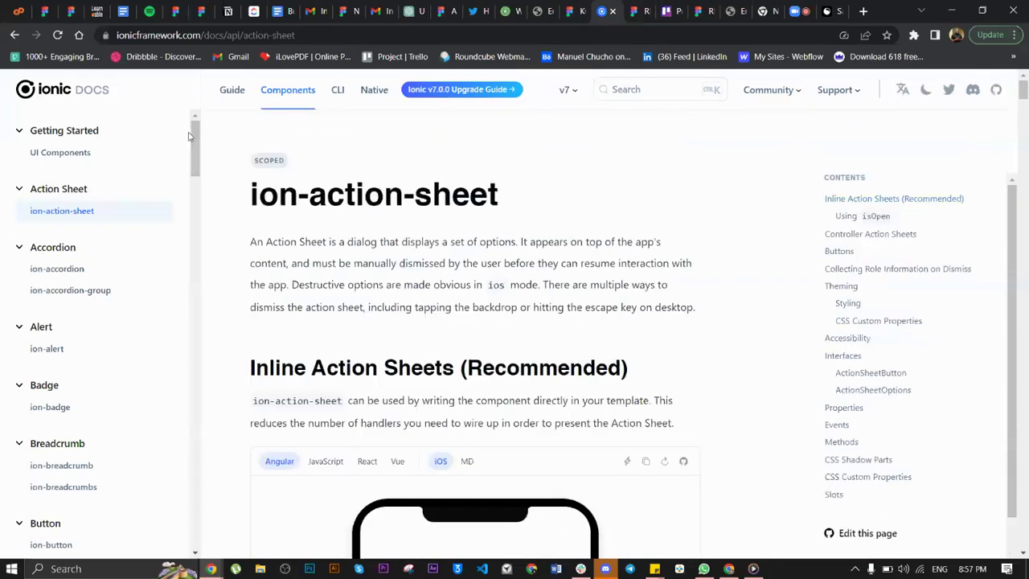
left_click(13, 36)
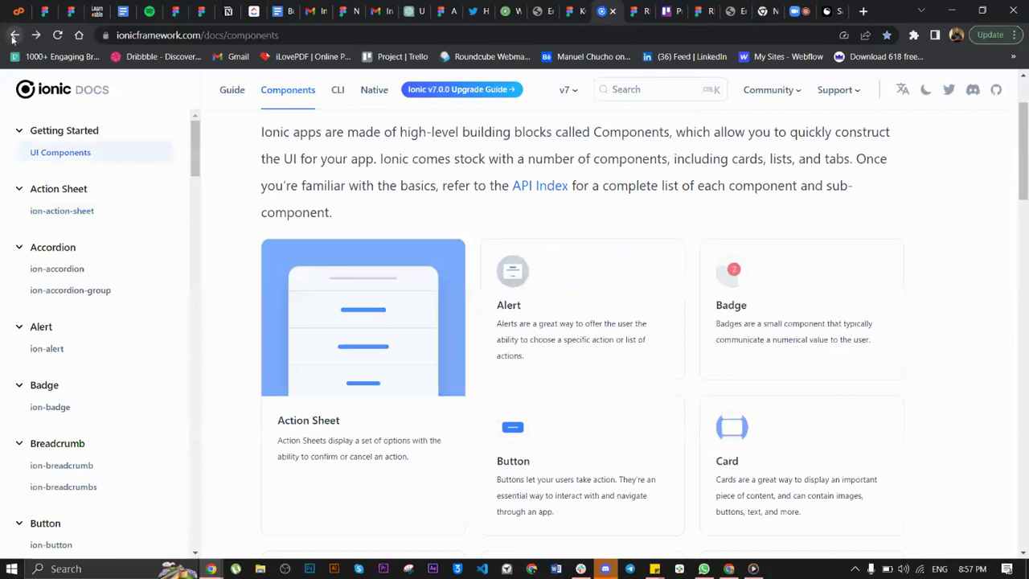
left_click(541, 311)
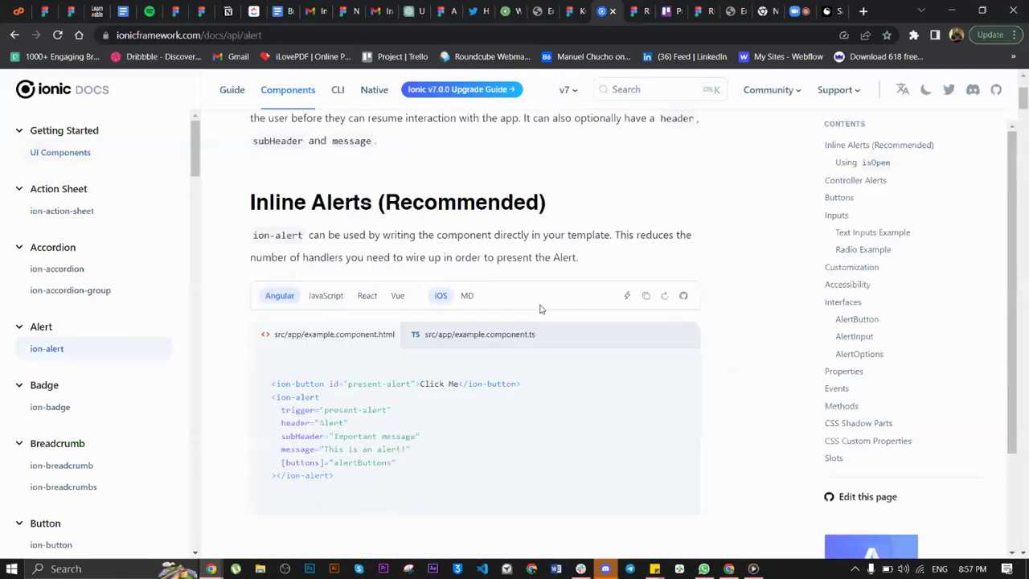
- Bring up the alert in the iOS inline alerts demo and dismiss it with OK
scroll(541, 310, "down", 2)
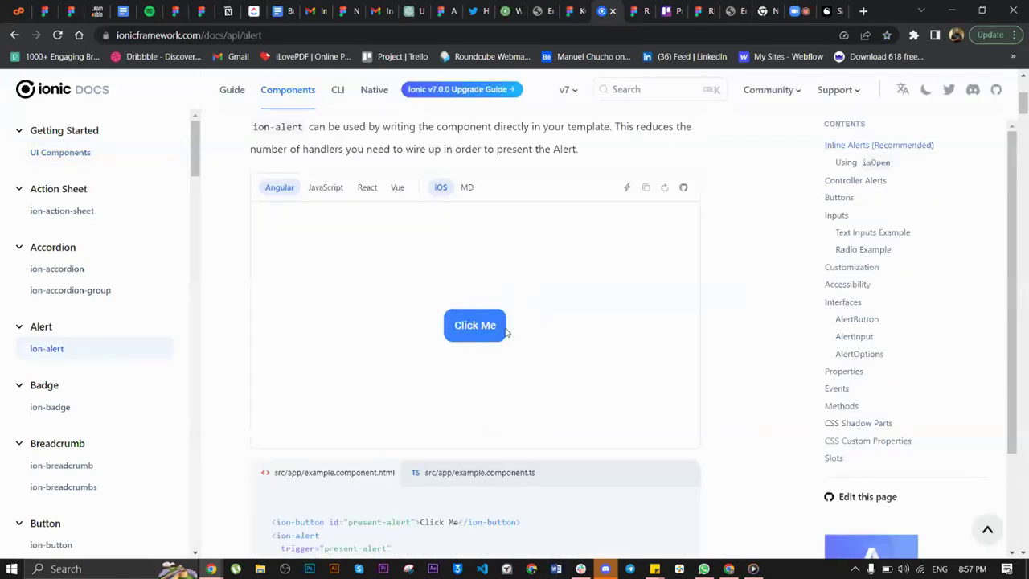
left_click(488, 332)
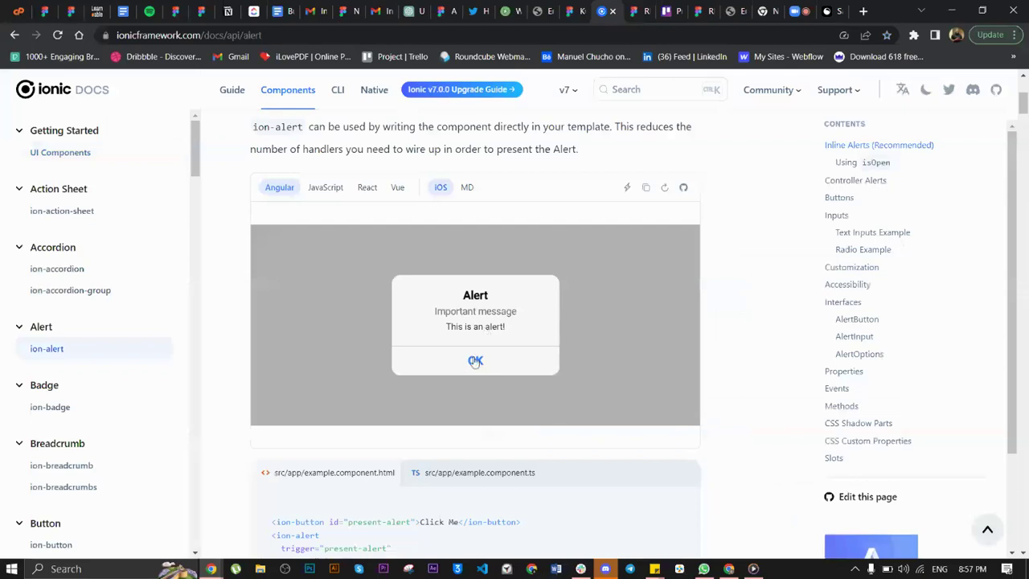
left_click(475, 361)
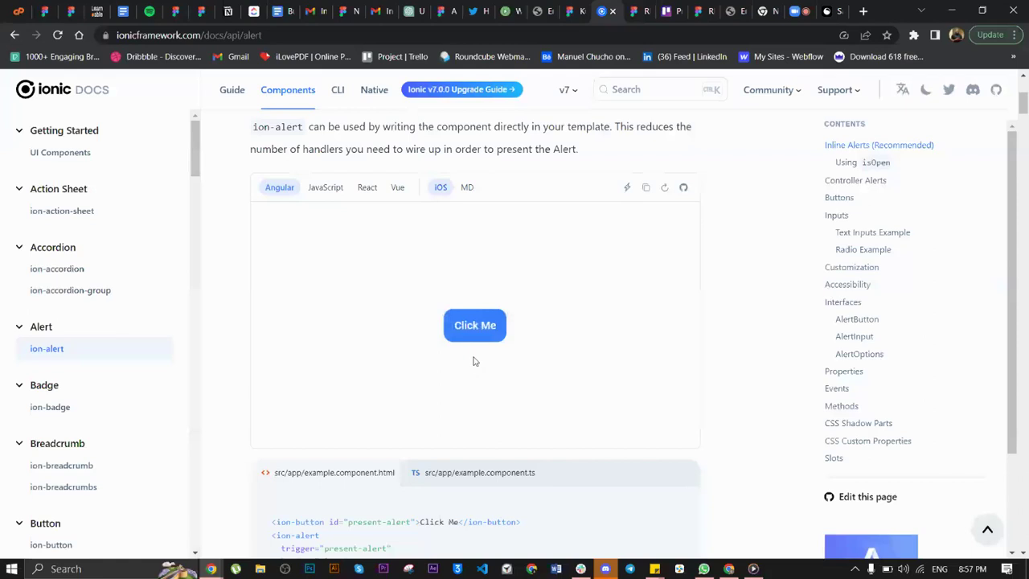
- Return to the UI Components overview, open the Badge documentation and examine its Basic Usage demo with badges in the start and end slots
left_click(14, 35)
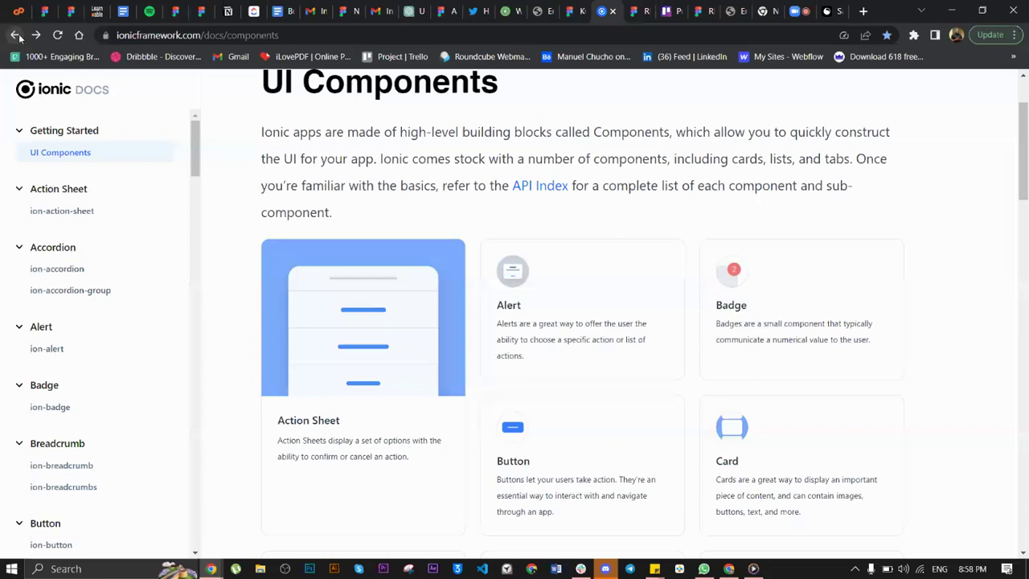
left_click(796, 330)
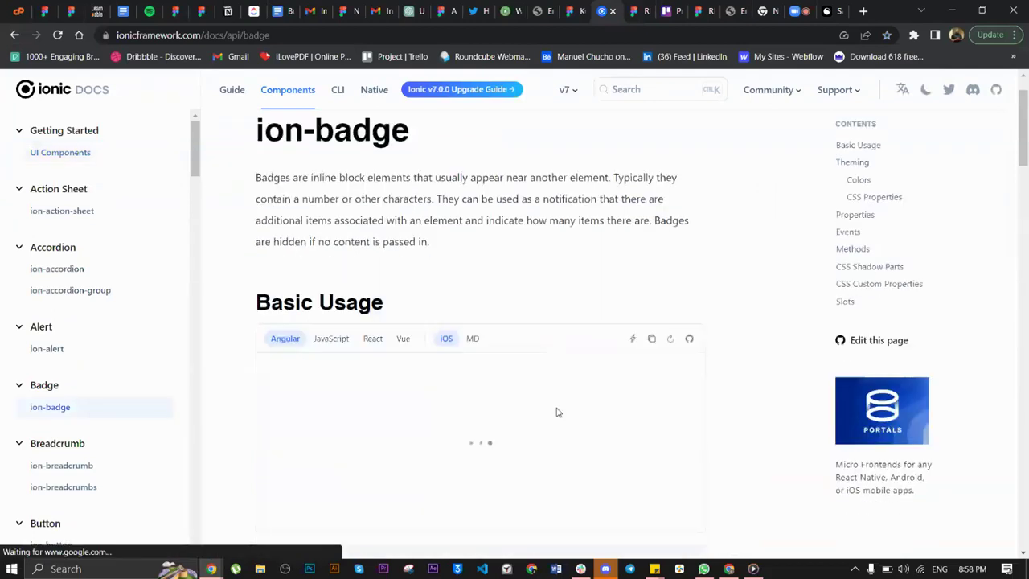
scroll(558, 412, "down", 2)
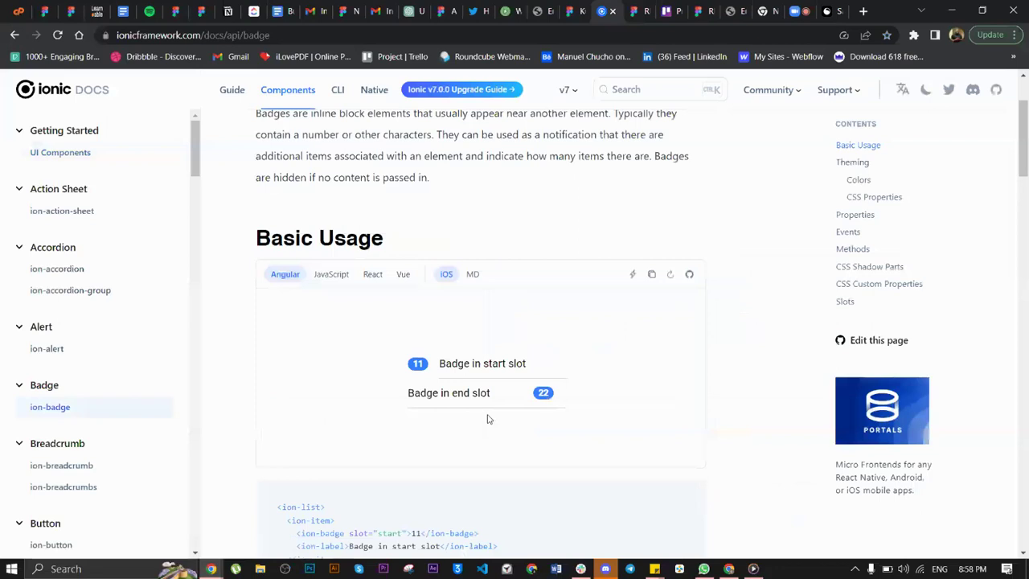
scroll(486, 419, "up", 2)
- Go back to the UI Components overview, open the Button documentation and examine the Default and Disabled buttons in the Basic Usage demo
left_click(14, 35)
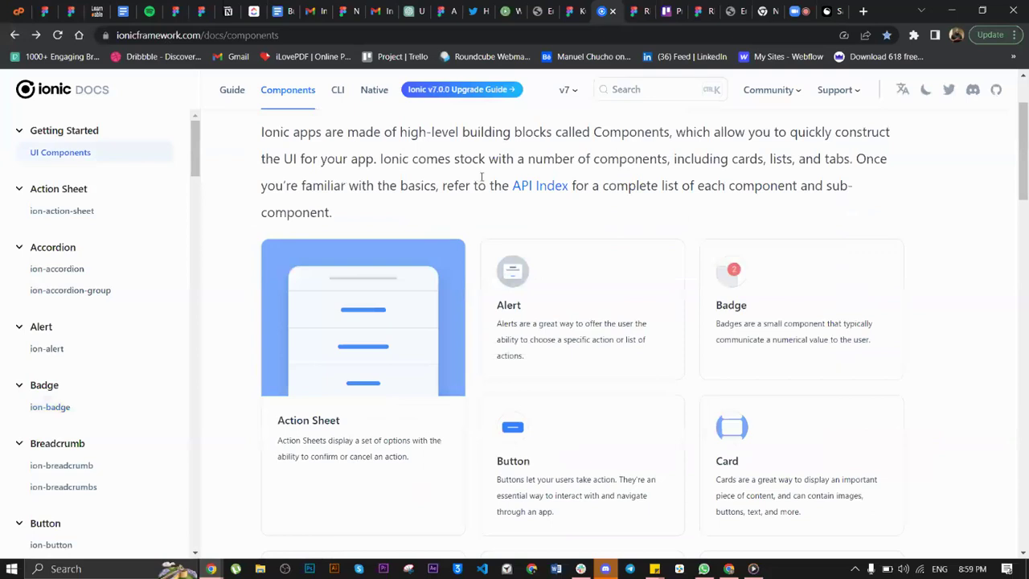
scroll(523, 257, "down", 3)
left_click(588, 340)
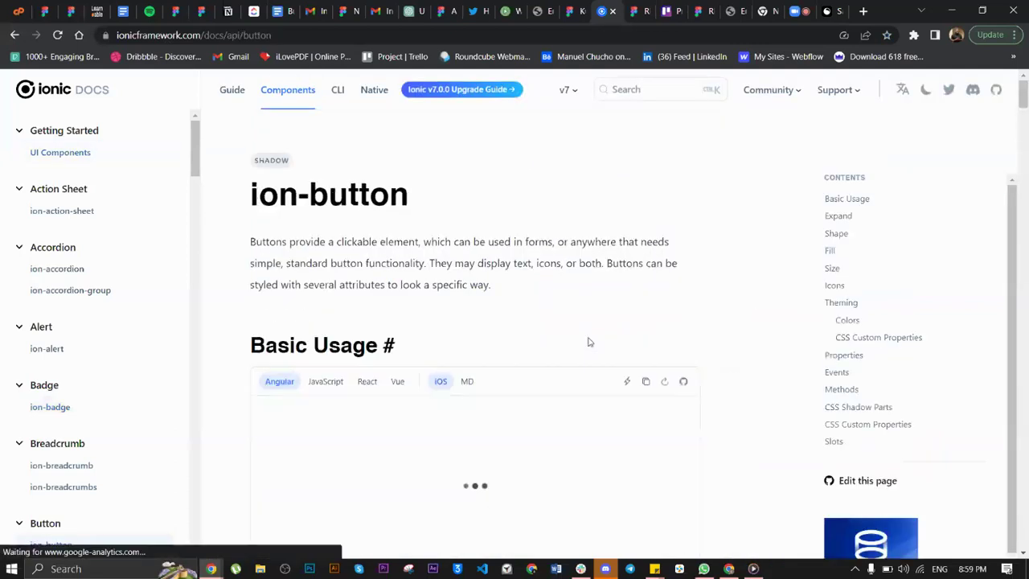
scroll(588, 341, "down", 2)
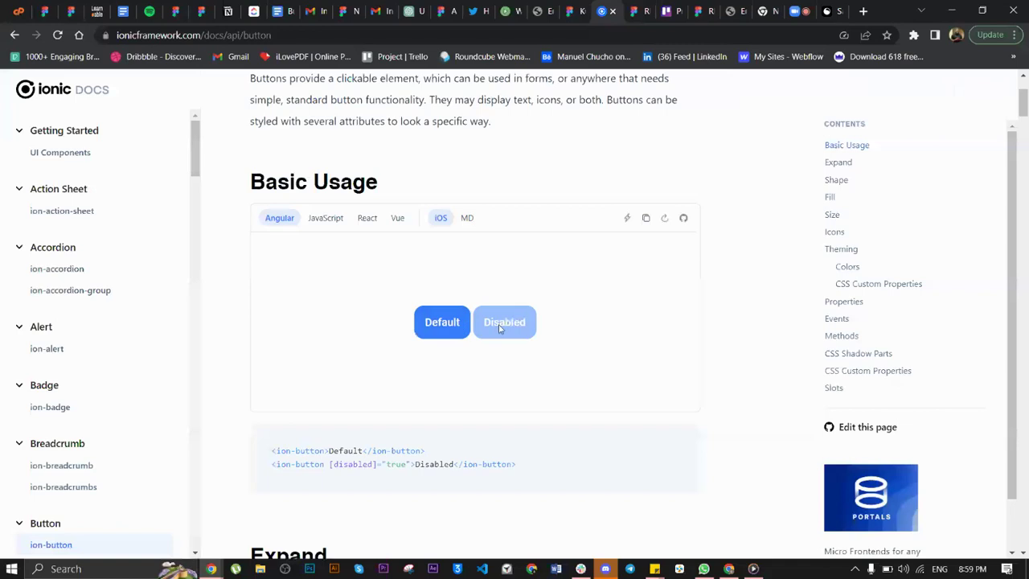
scroll(233, 148, "up", 2)
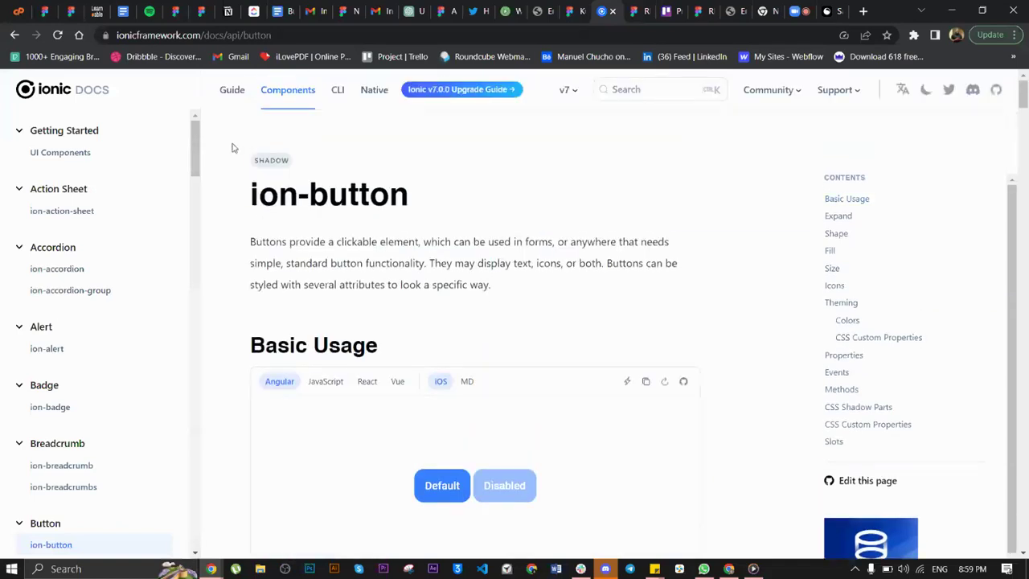
key("alt+Left")
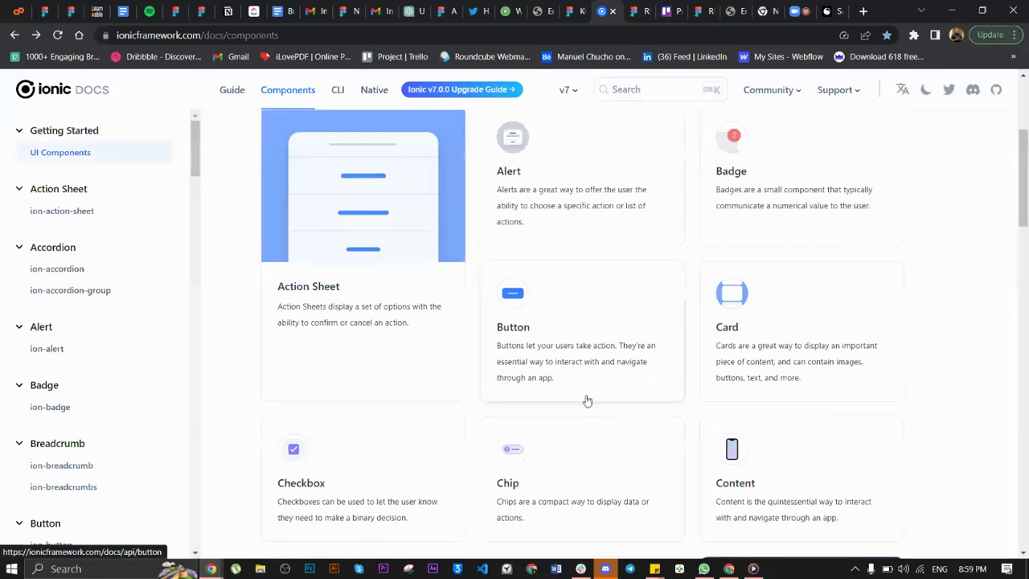
scroll(587, 400, "down", 1)
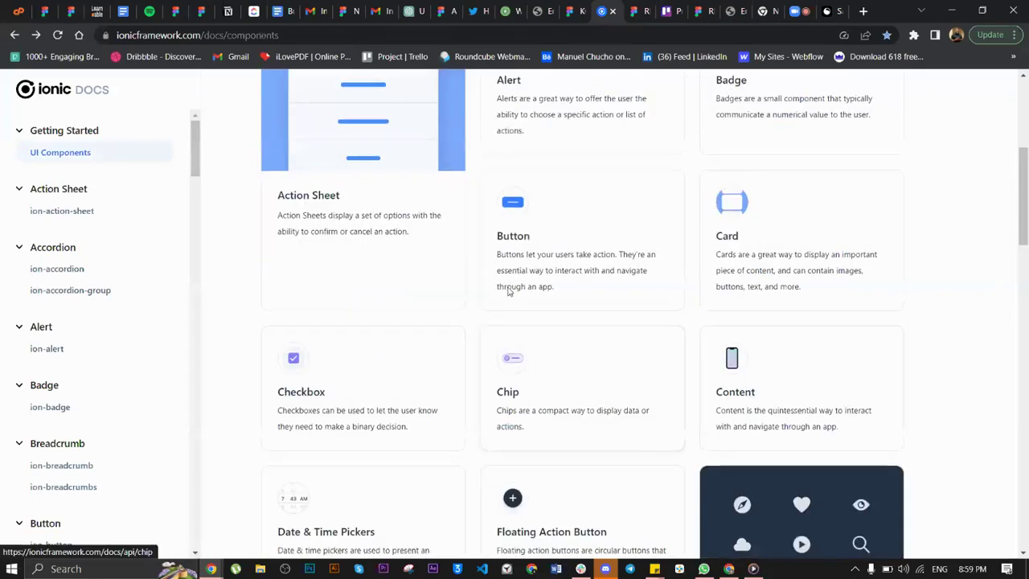
left_click(298, 37)
key("ctrl+c")
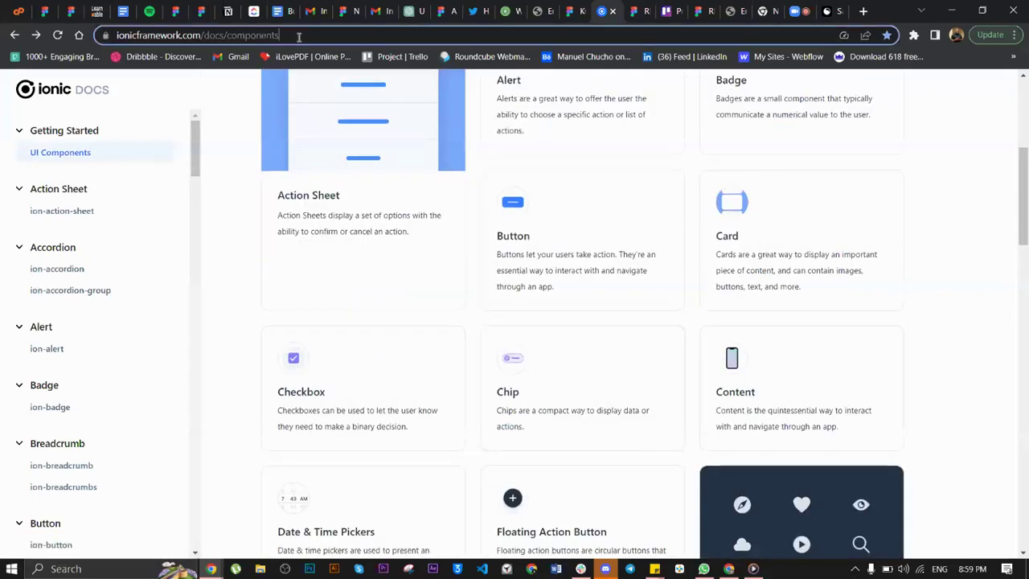
left_click(796, 11)
left_click(489, 537)
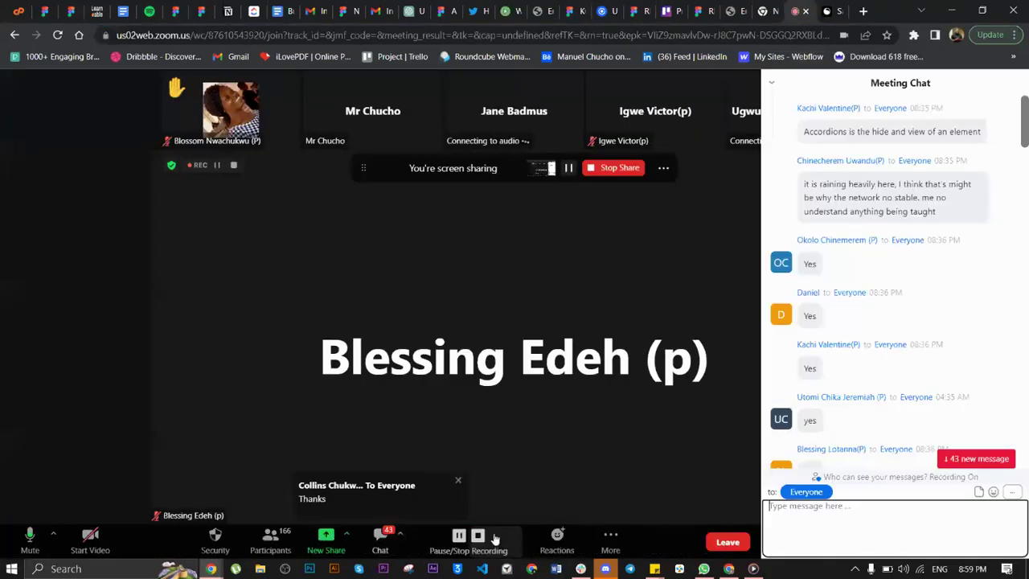
key("ctrl+v")
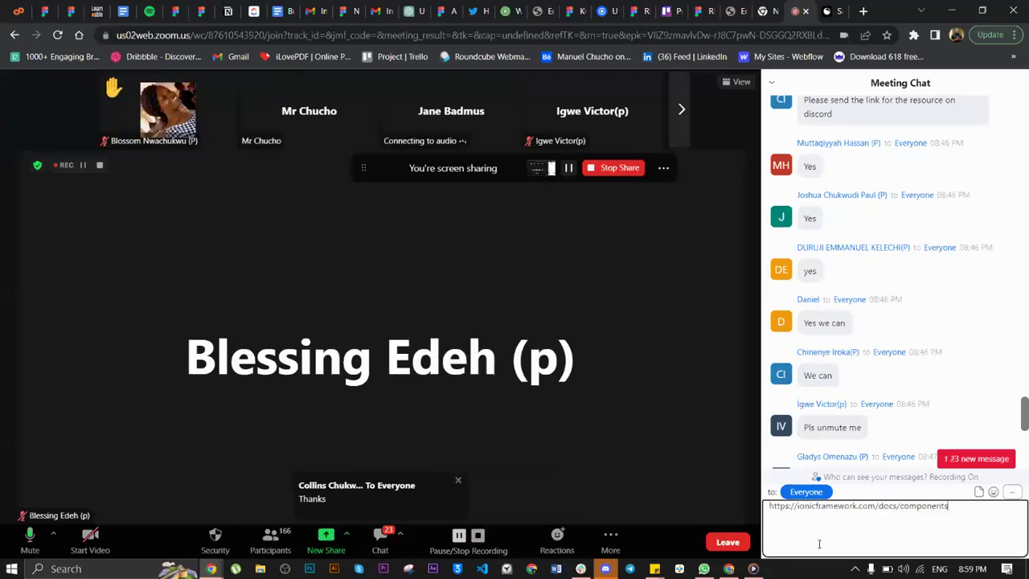
key("Return")
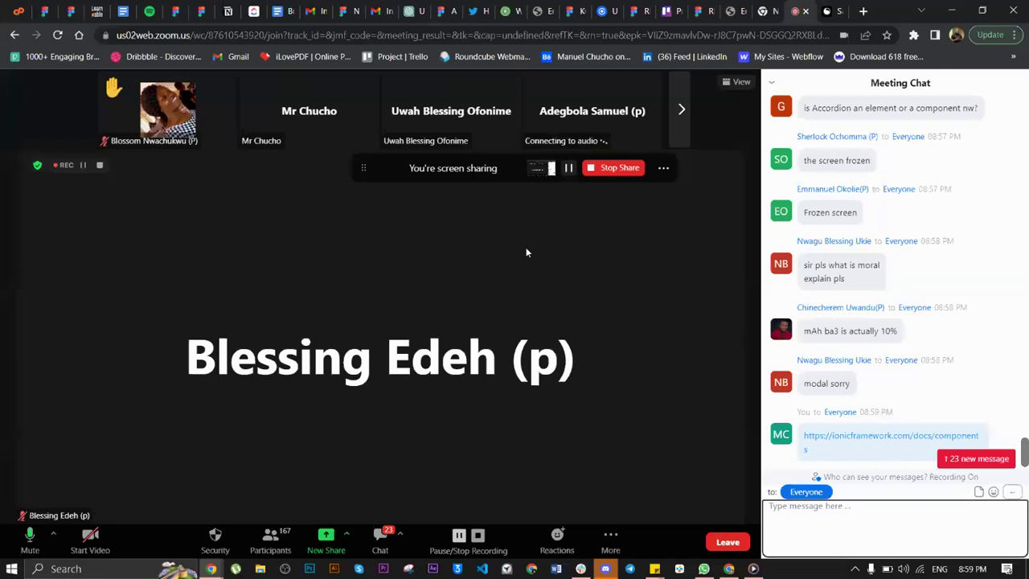
- Return to the Ionic UI Components overview and look through the component cards, comparing the Checkbox and Radio descriptions
left_click(601, 12)
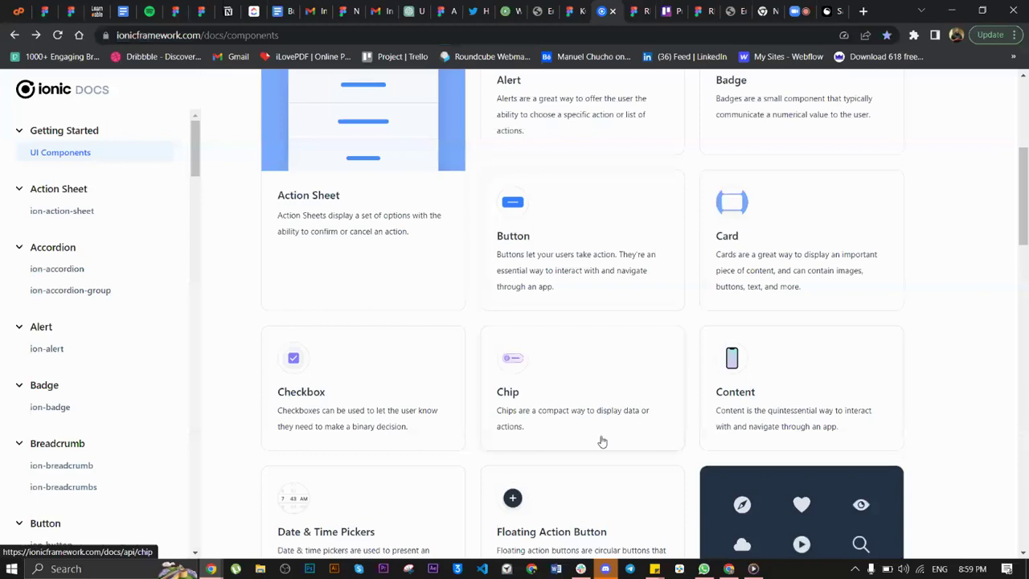
scroll(603, 442, "down", 3)
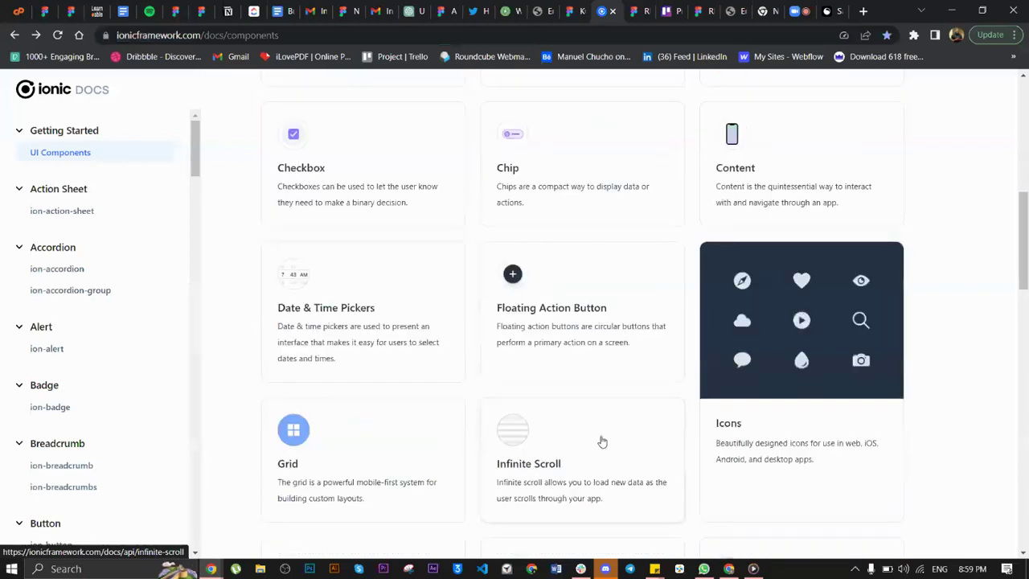
scroll(294, 223, "up", 1)
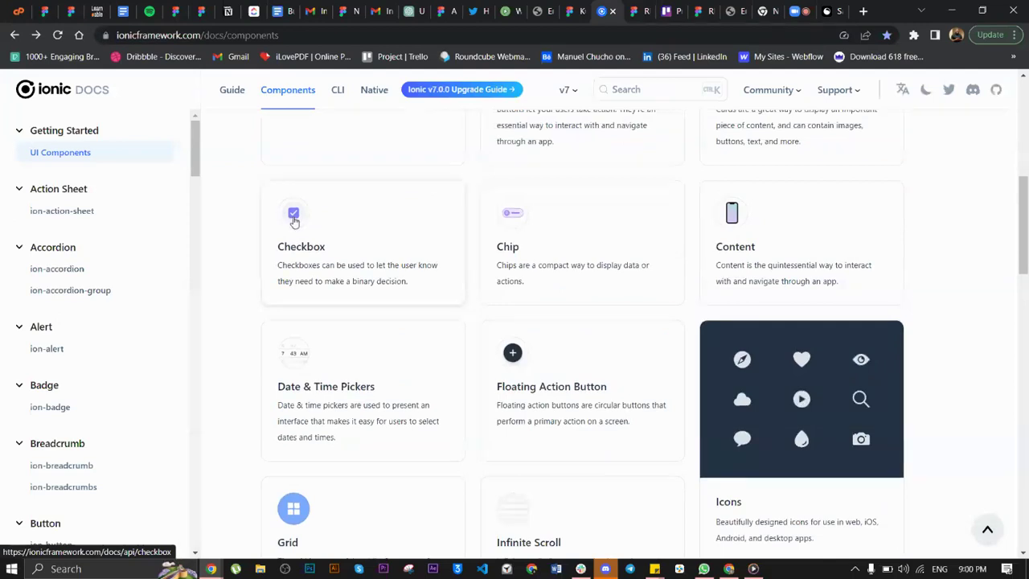
scroll(295, 223, "down", 5)
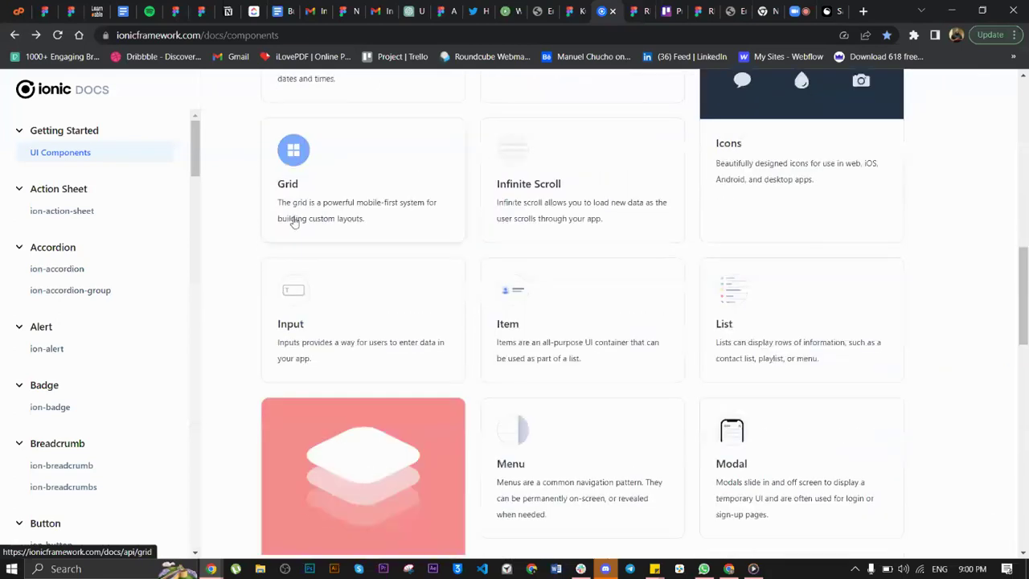
scroll(294, 223, "down", 4)
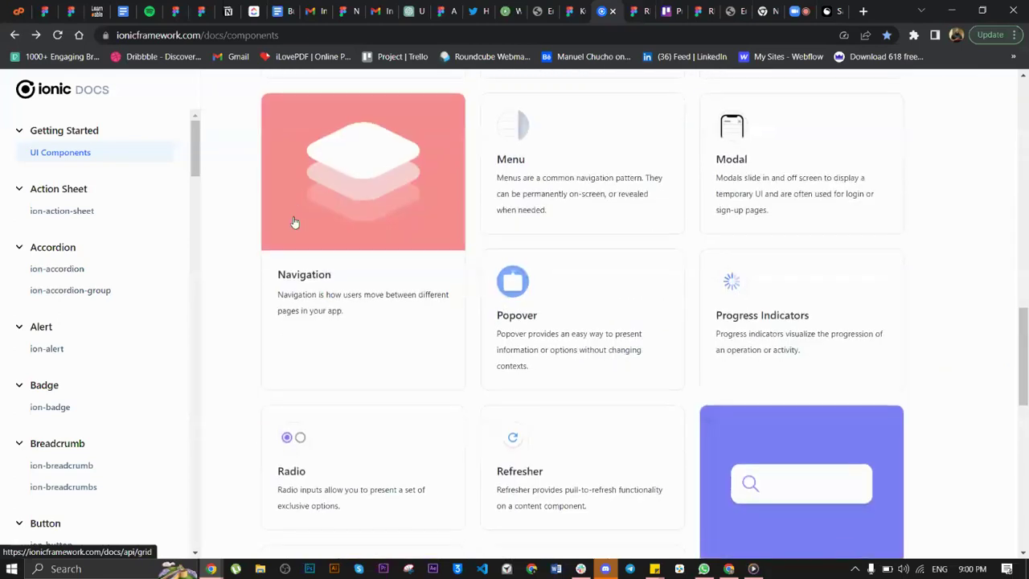
scroll(294, 223, "down", 1)
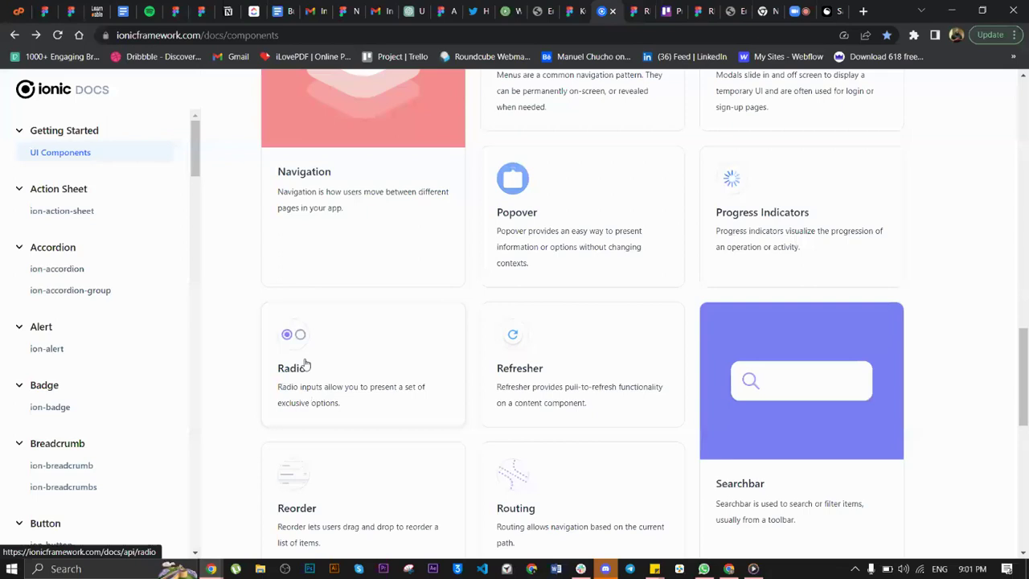
scroll(305, 362, "up", 10)
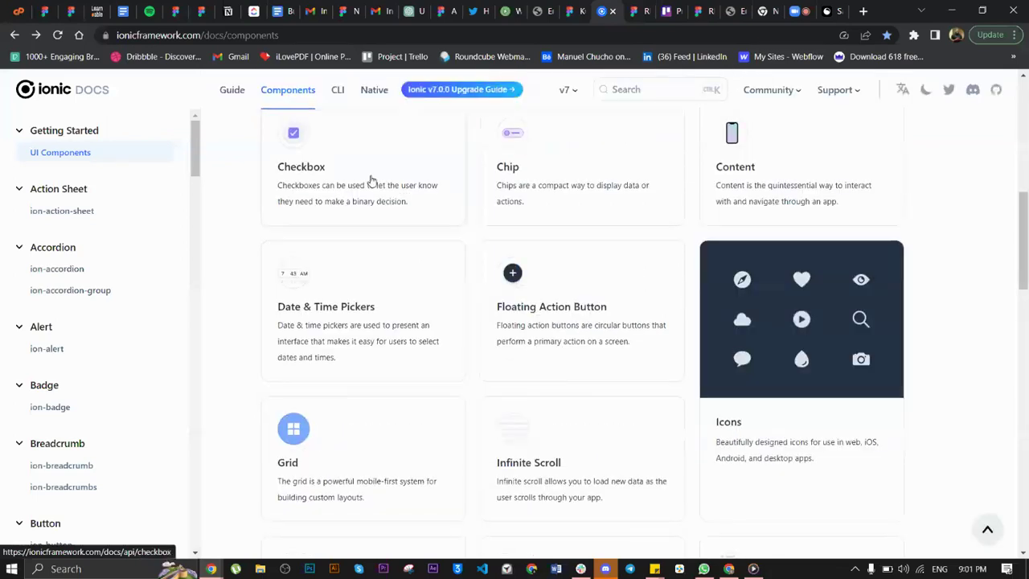
scroll(349, 257, "up", 1)
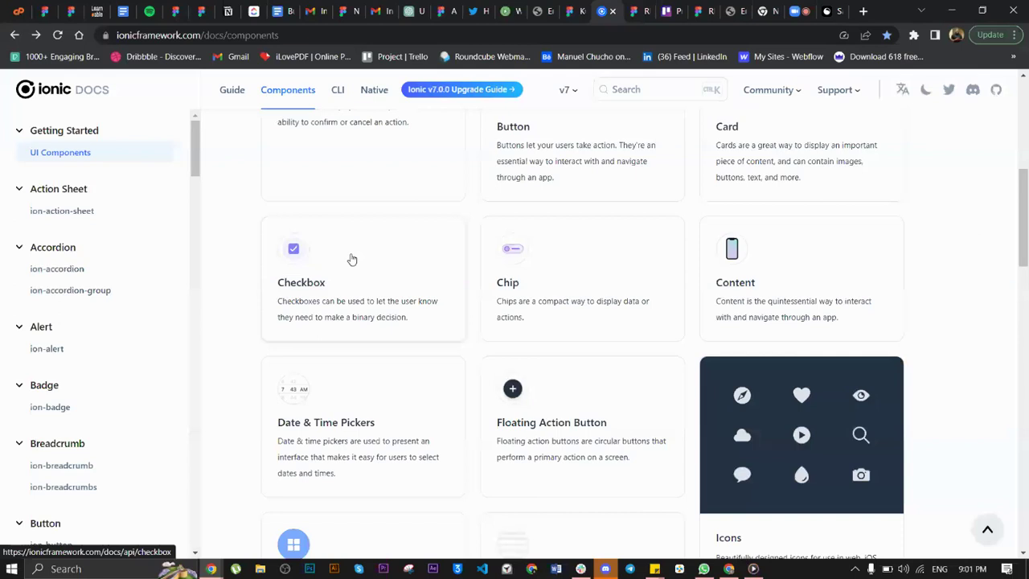
scroll(352, 259, "down", 10)
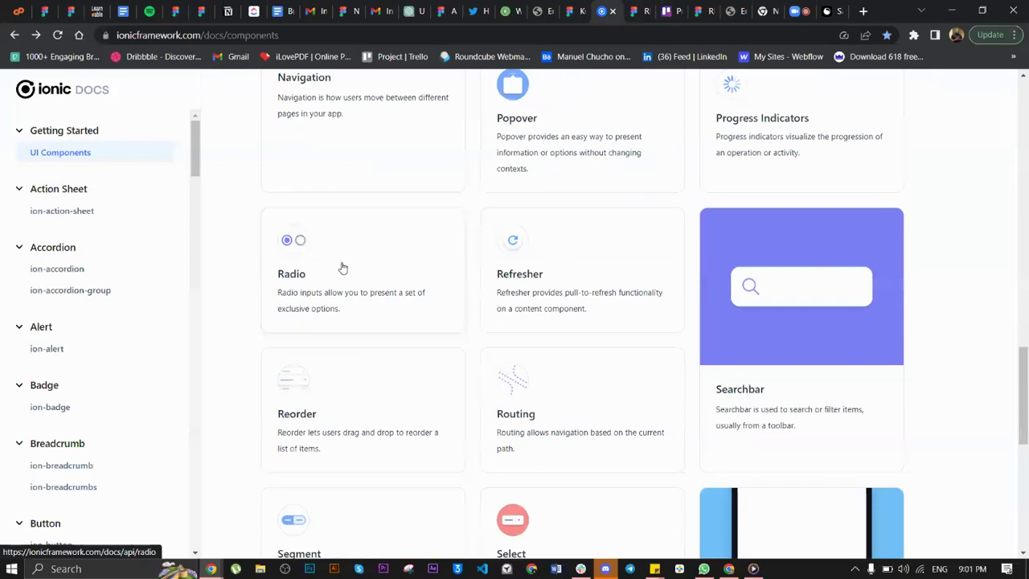
scroll(341, 273, "up", 10)
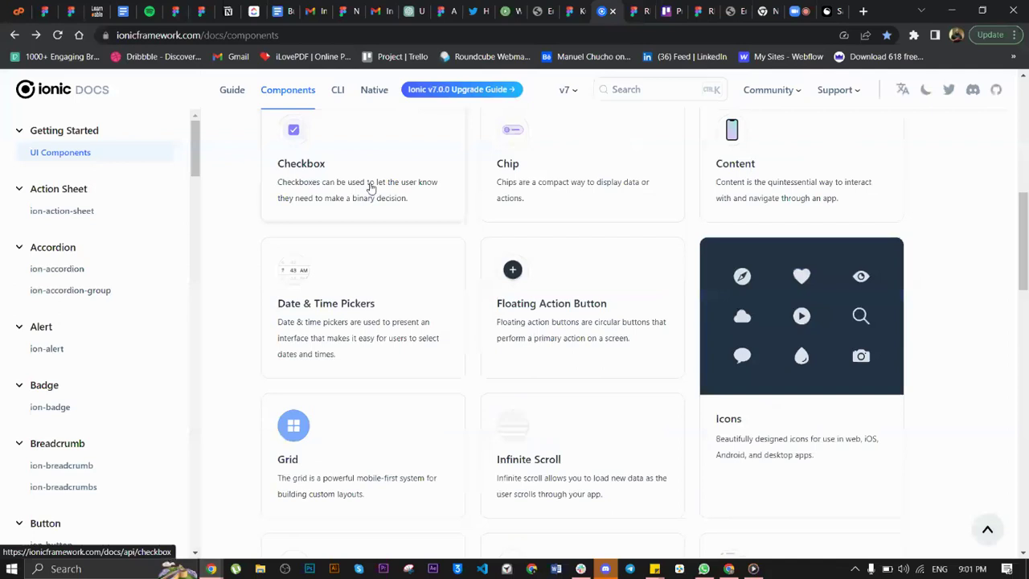
- Switch to the Zoom meeting and read the latest replies in the meeting chat
left_click(799, 12)
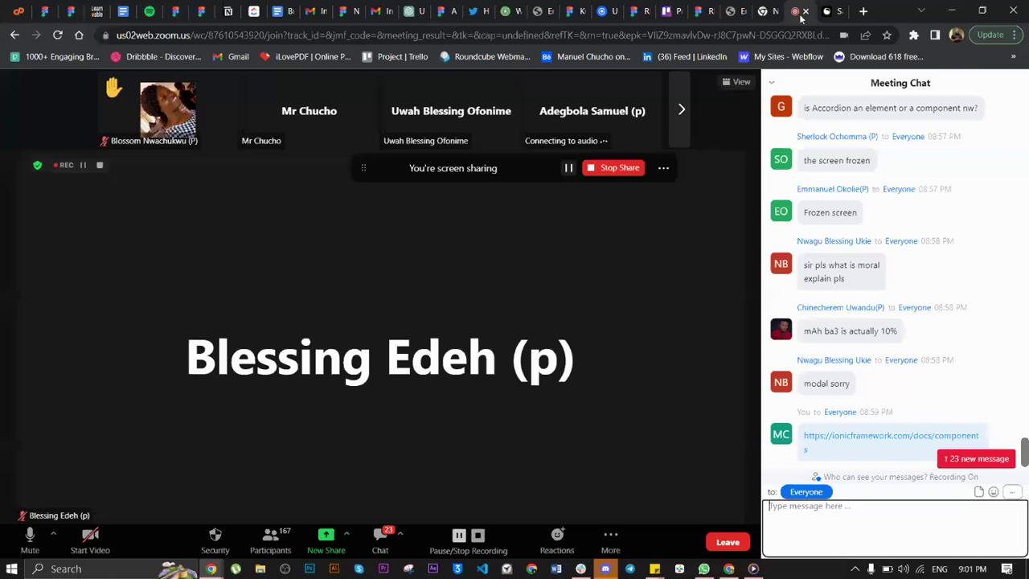
scroll(885, 282, "down", 10)
scroll(822, 288, "up", 5)
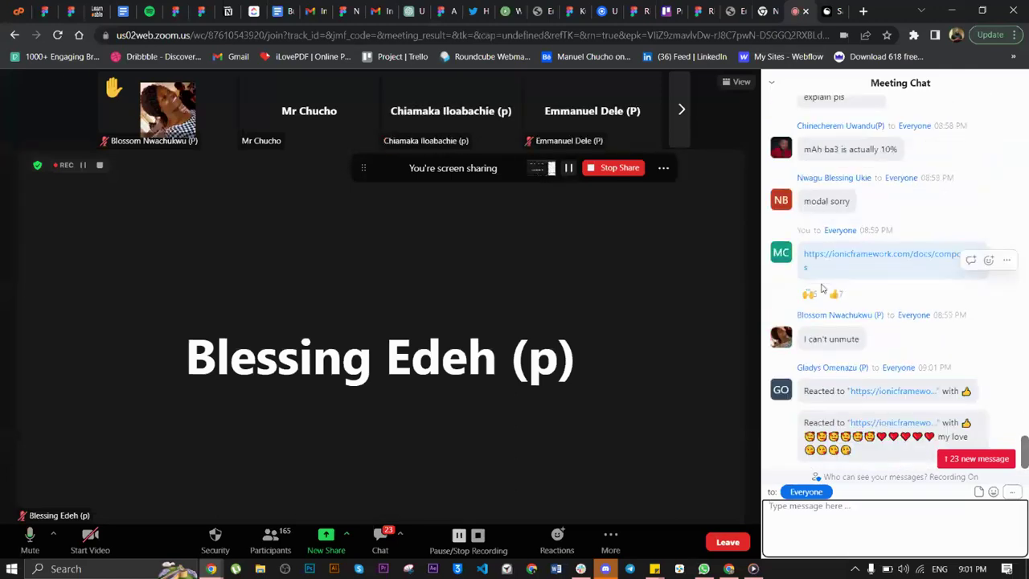
scroll(822, 288, "down", 1)
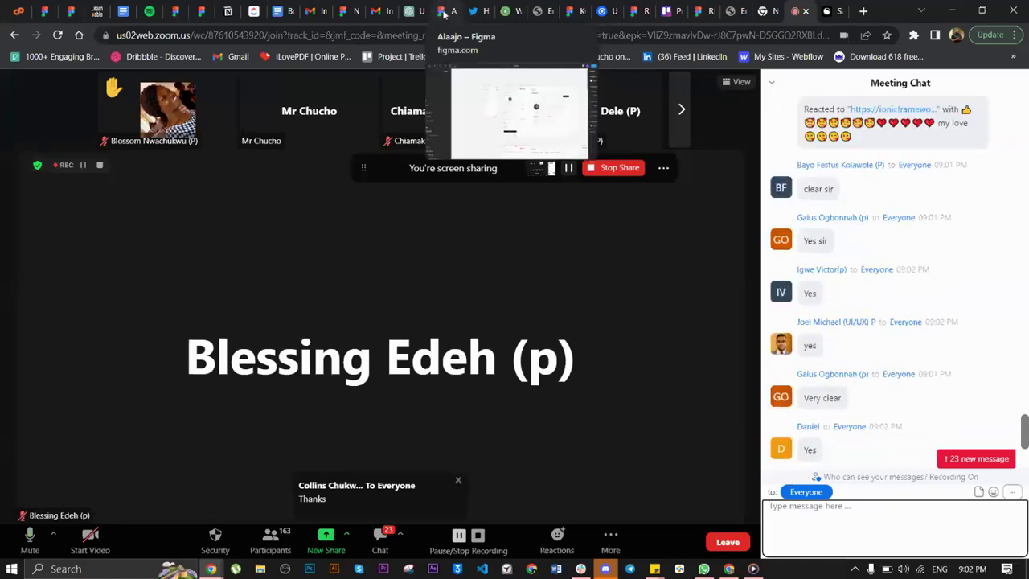
- Switch to the Kwaba Test file in Figma and examine the Cardy dashboard design on Page 1
left_click(569, 15)
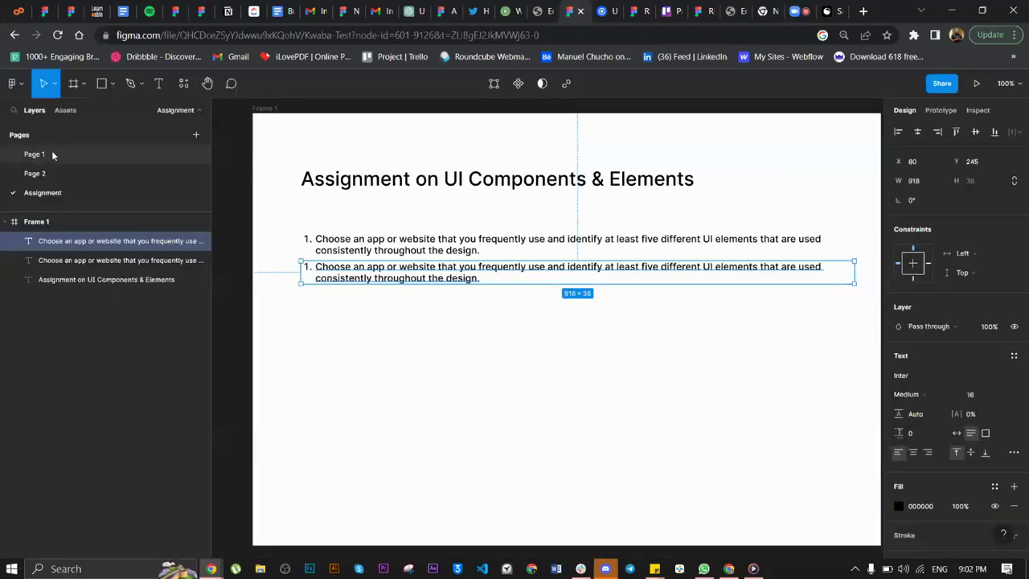
left_click(52, 154)
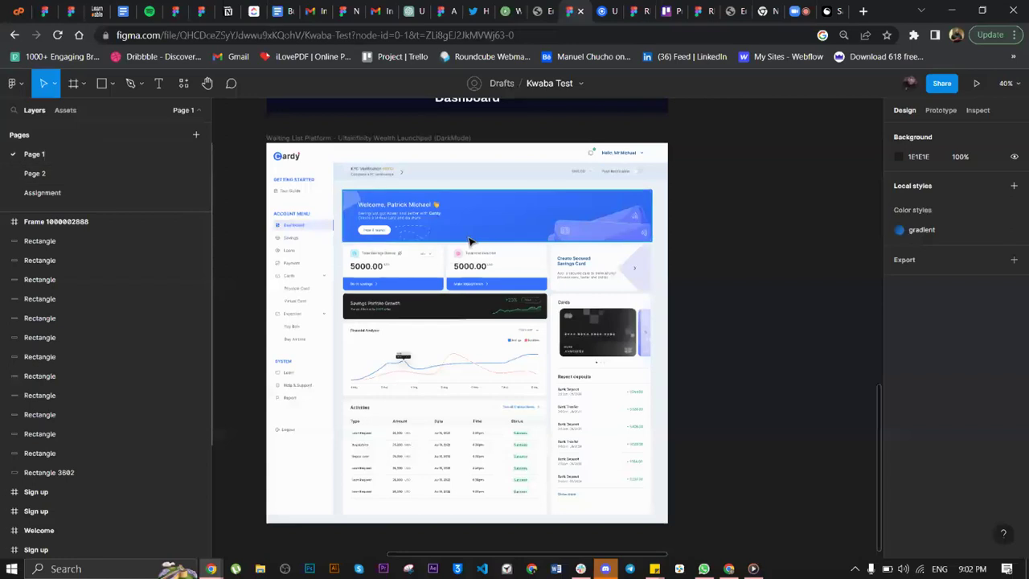
scroll(470, 241, "up", 1, "ctrl")
scroll(470, 241, "down", 3)
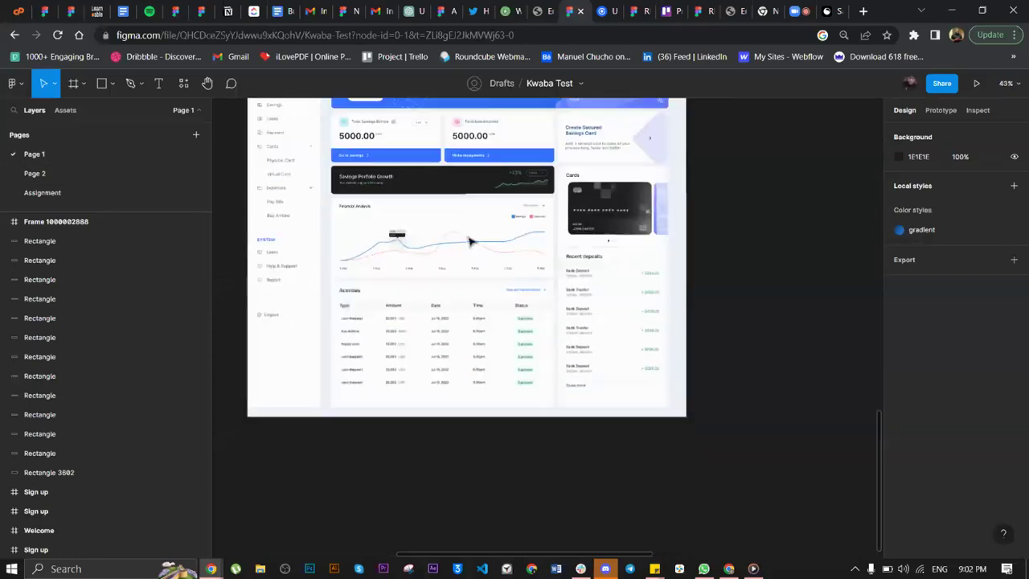
- Add a new page below Page 2 and name it Examples
left_click(116, 175)
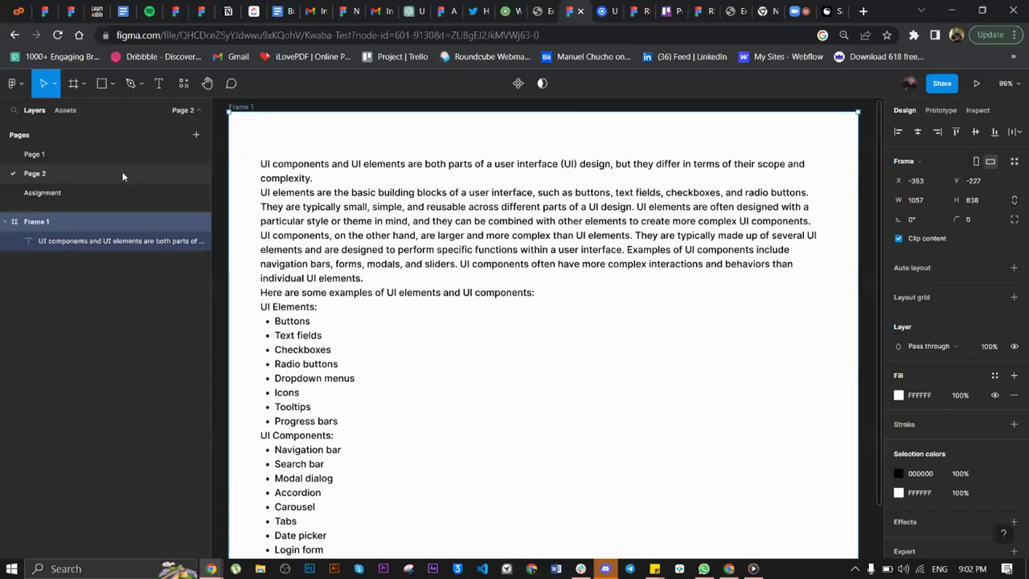
left_click(196, 134)
type("Exampless")
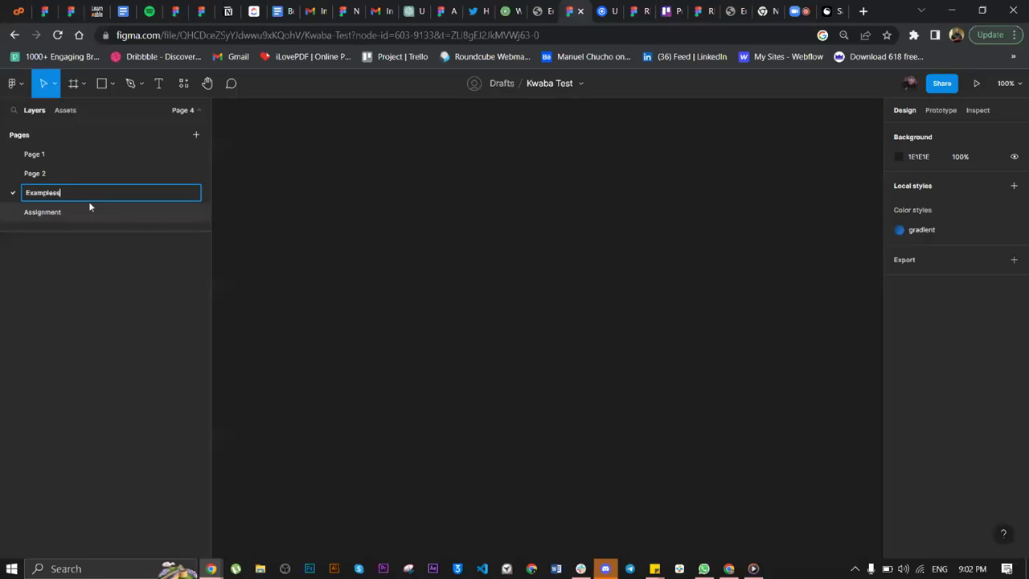
key("BackSpace")
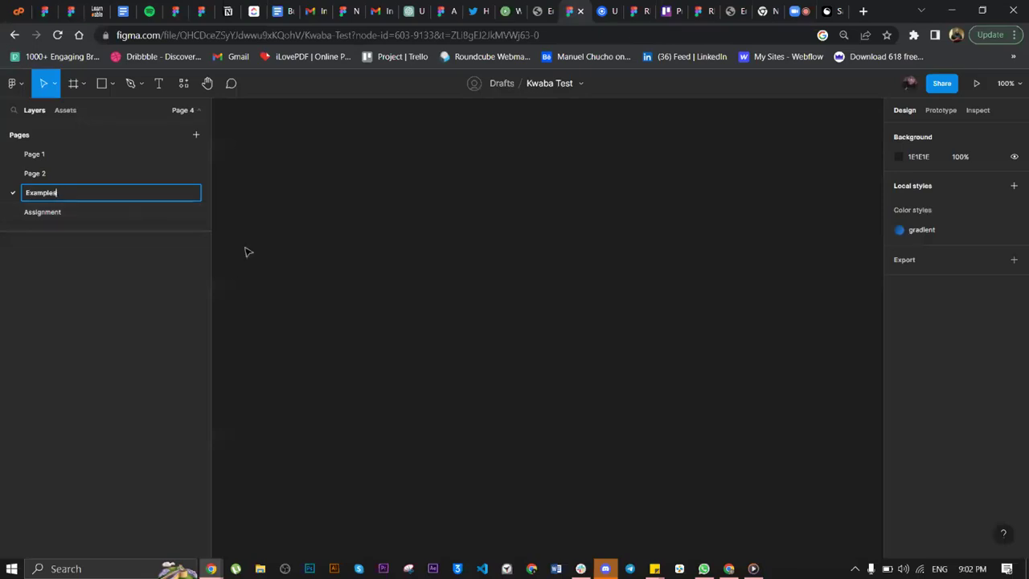
key("Return")
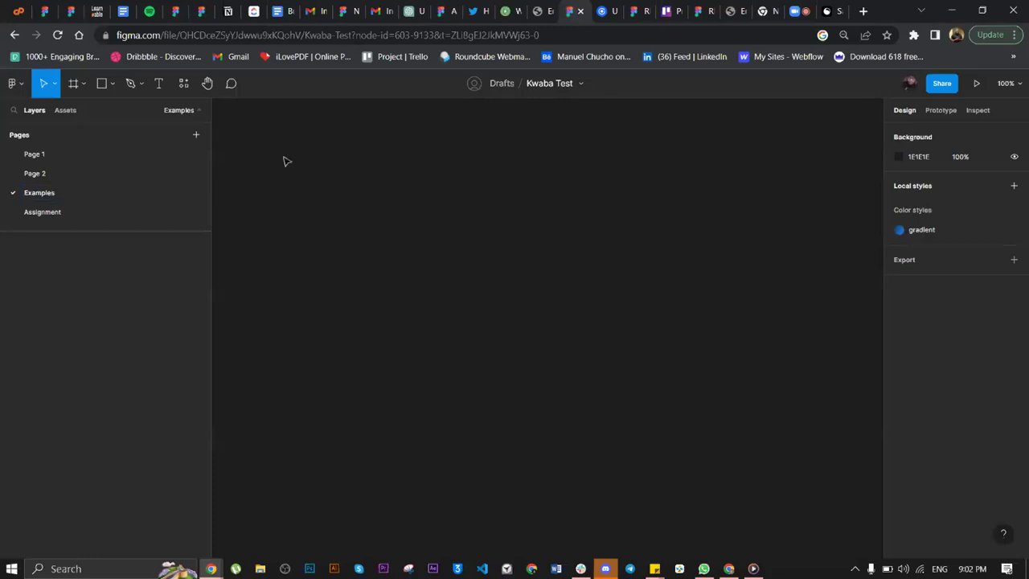
- Create a frame on the Examples page from the 1440 × 1024 Desktop preset
key("f")
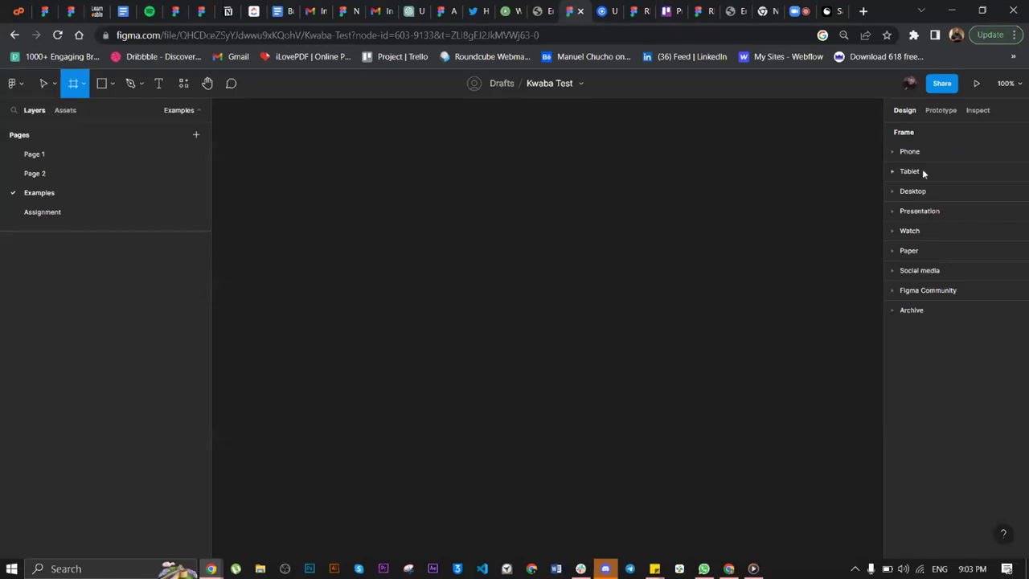
left_click(893, 170)
left_click(892, 172)
left_click(893, 192)
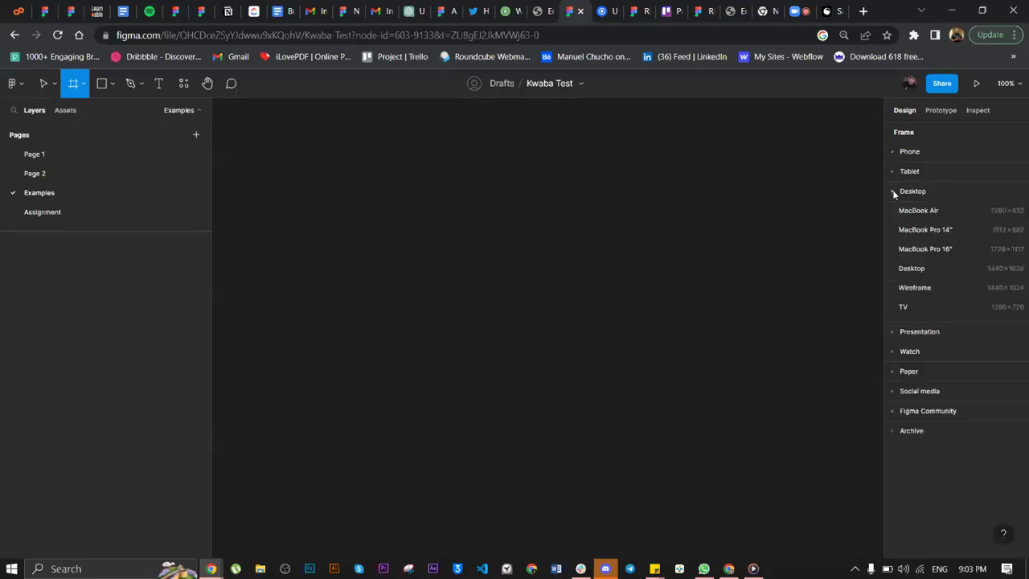
left_click(917, 271)
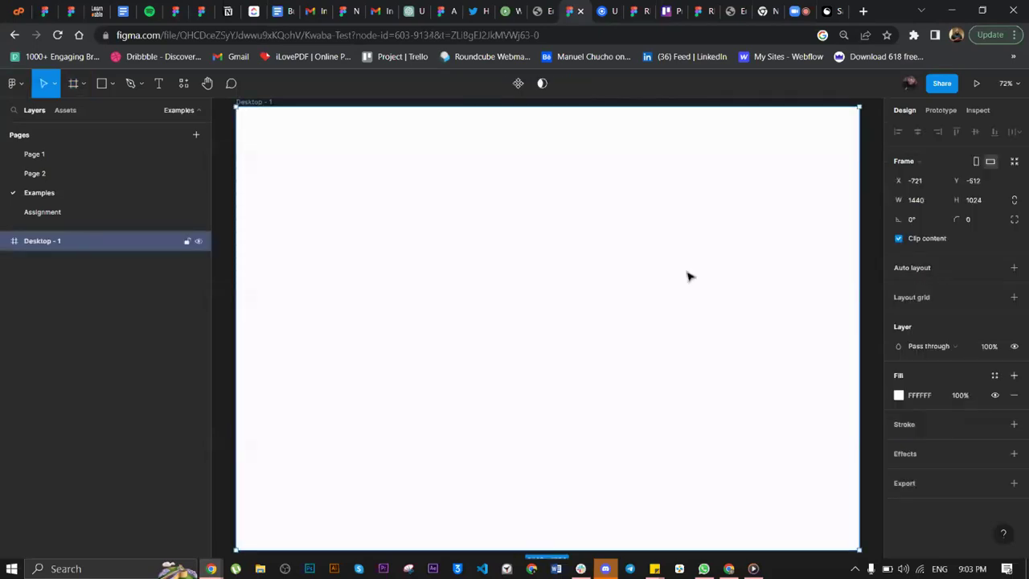
scroll(688, 277, "up", 1)
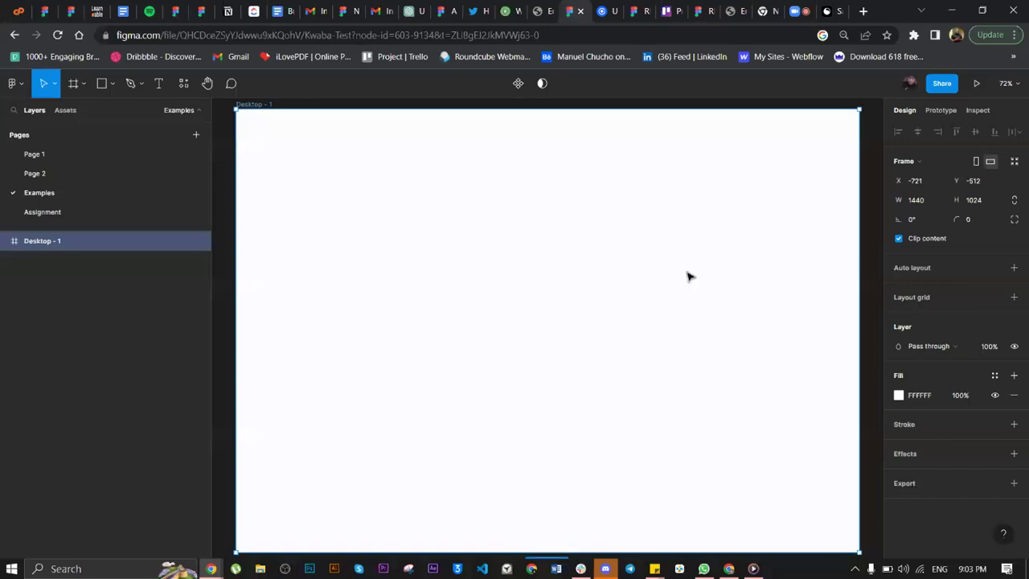
left_click(873, 215)
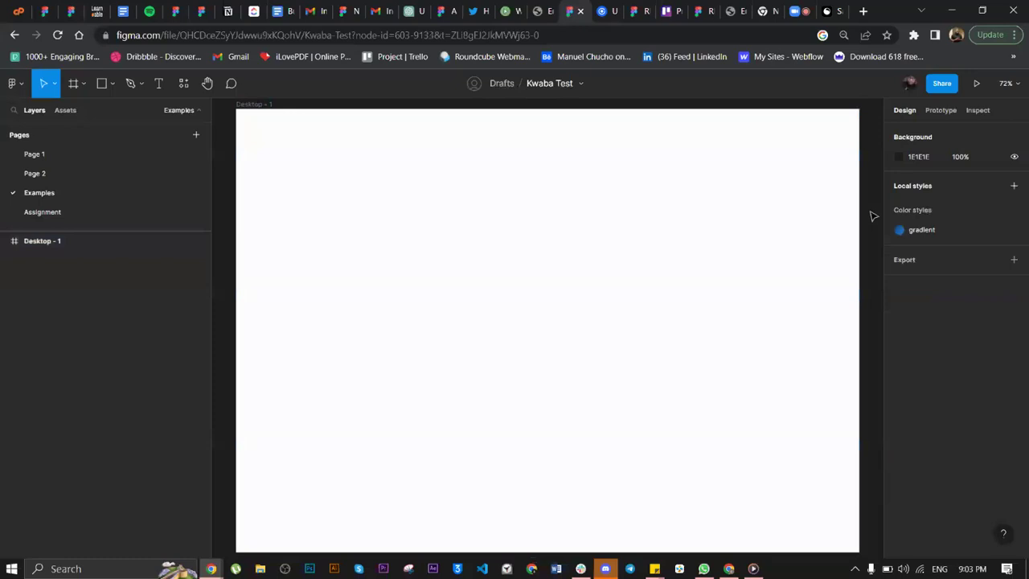
left_click(73, 85)
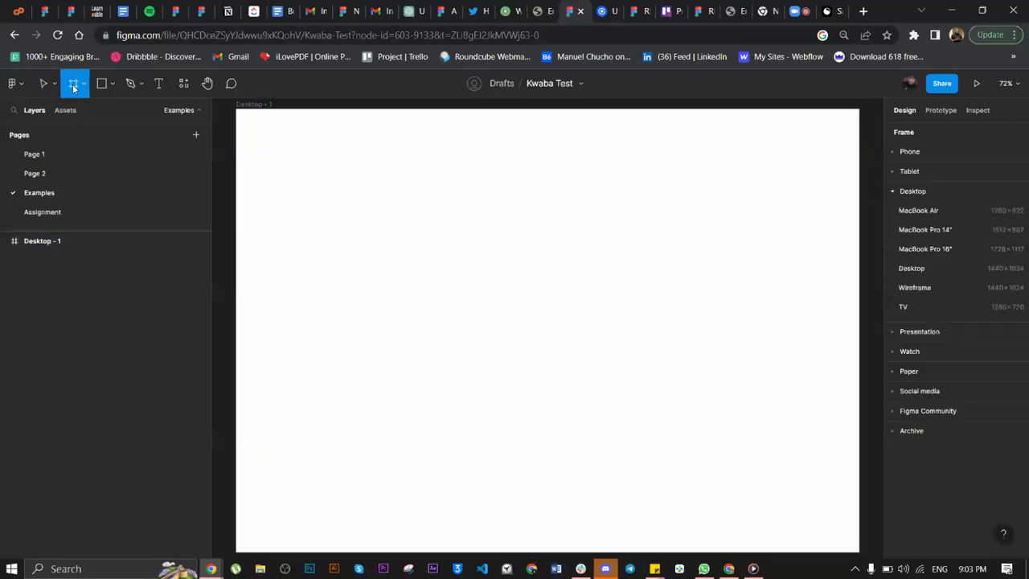
left_click(893, 191)
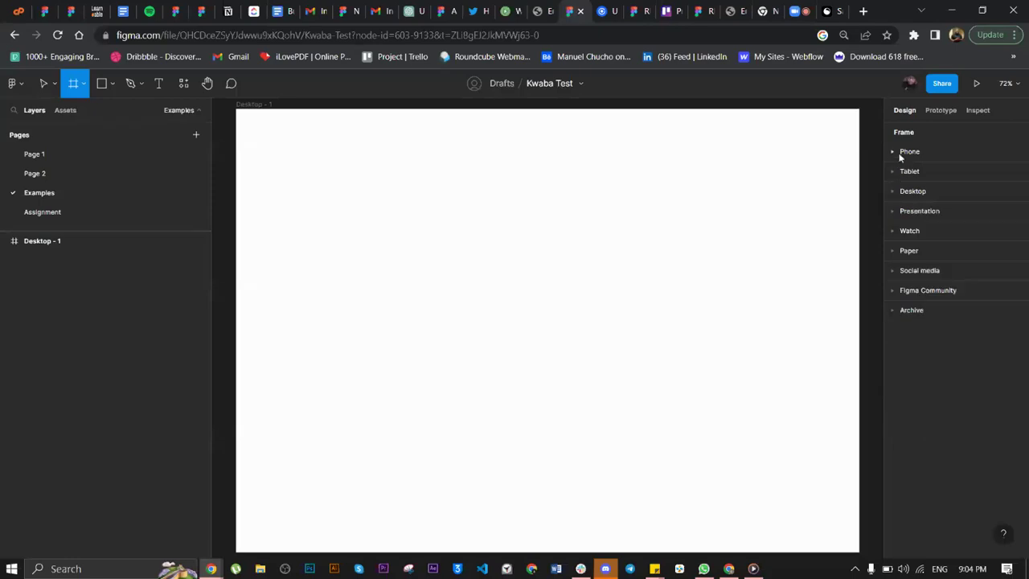
left_click(894, 152)
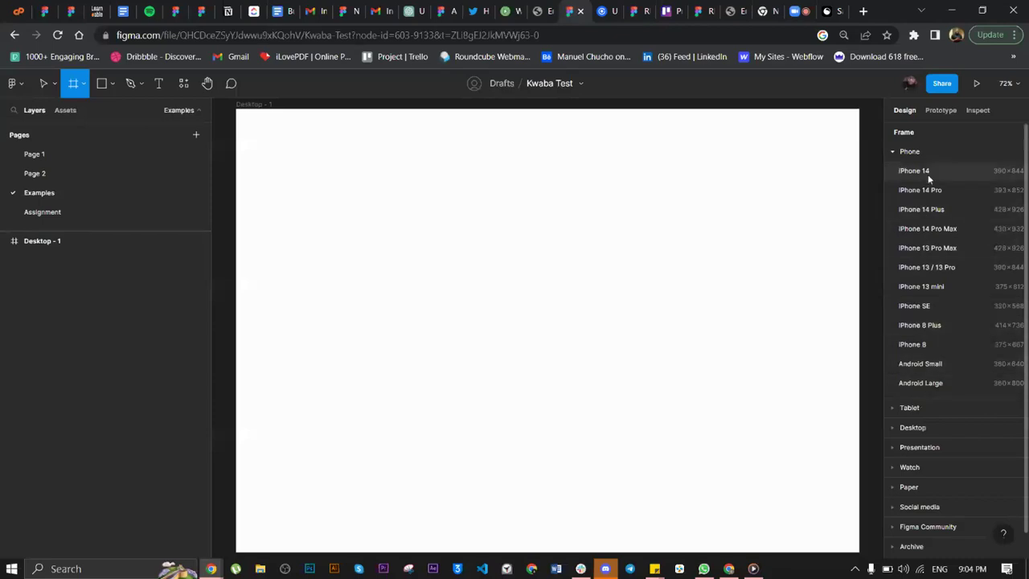
left_click(877, 179)
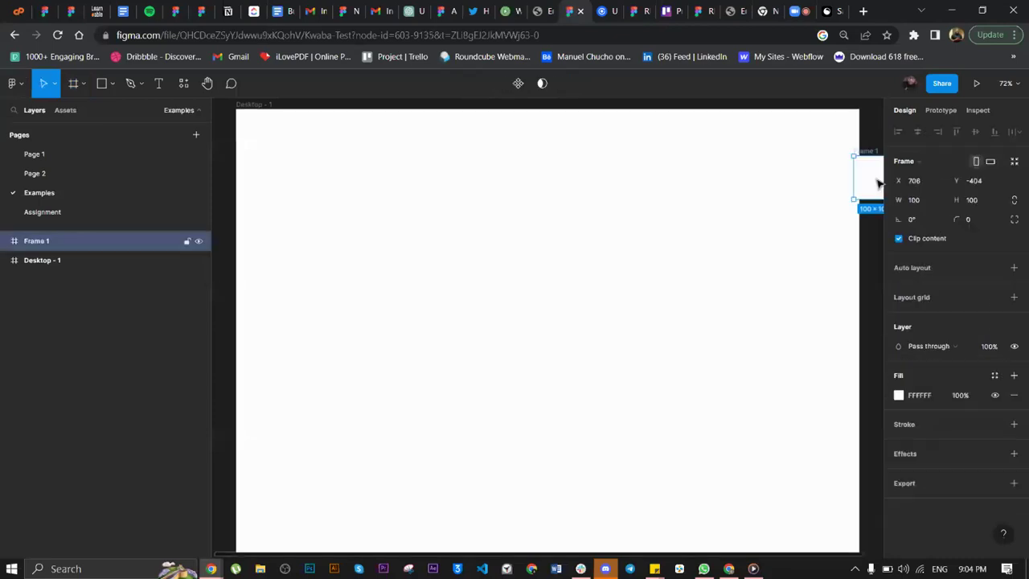
key("Delete")
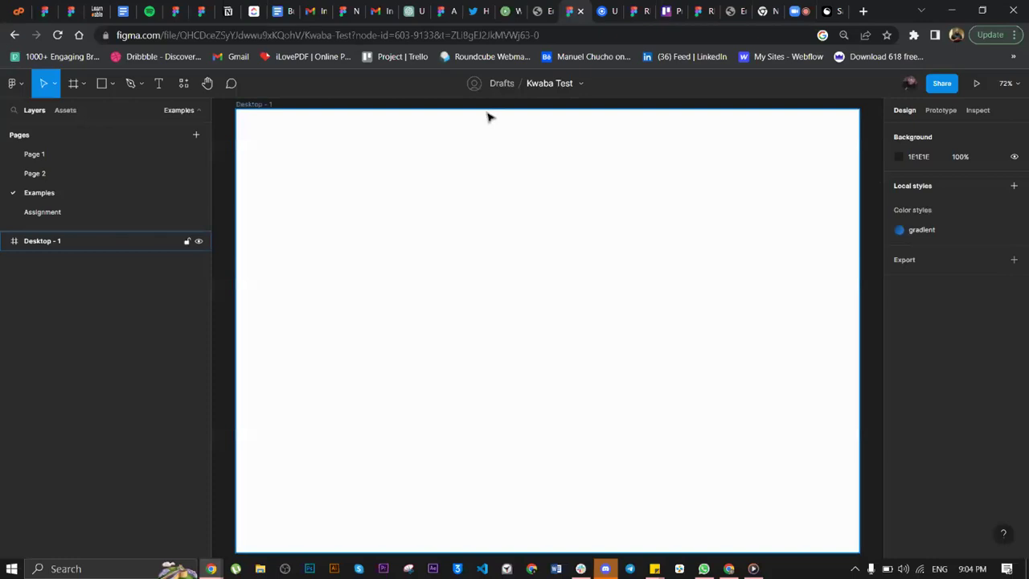
- Draw a nested frame that covers the whole 1440 × 1024 desktop frame
key("f")
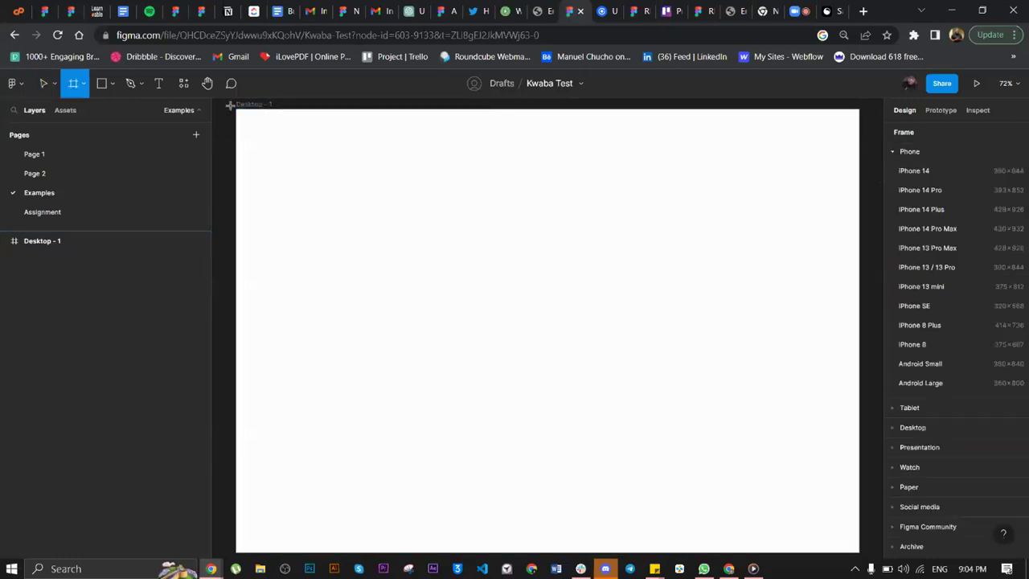
left_click_drag(234, 105, 859, 523)
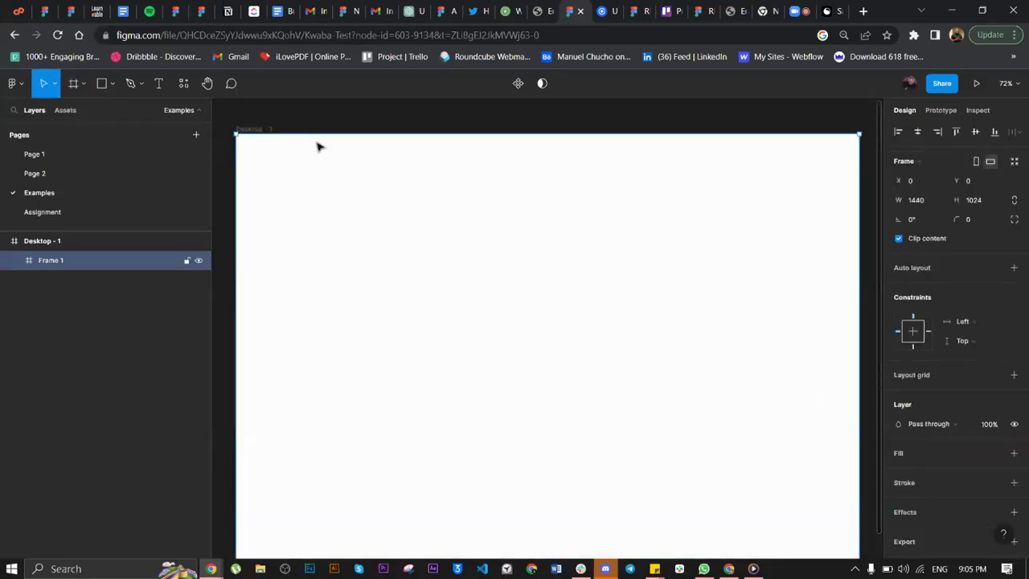
- Rename the outer frame Desktop Frame and the nested frame Side Background
double_click(66, 241)
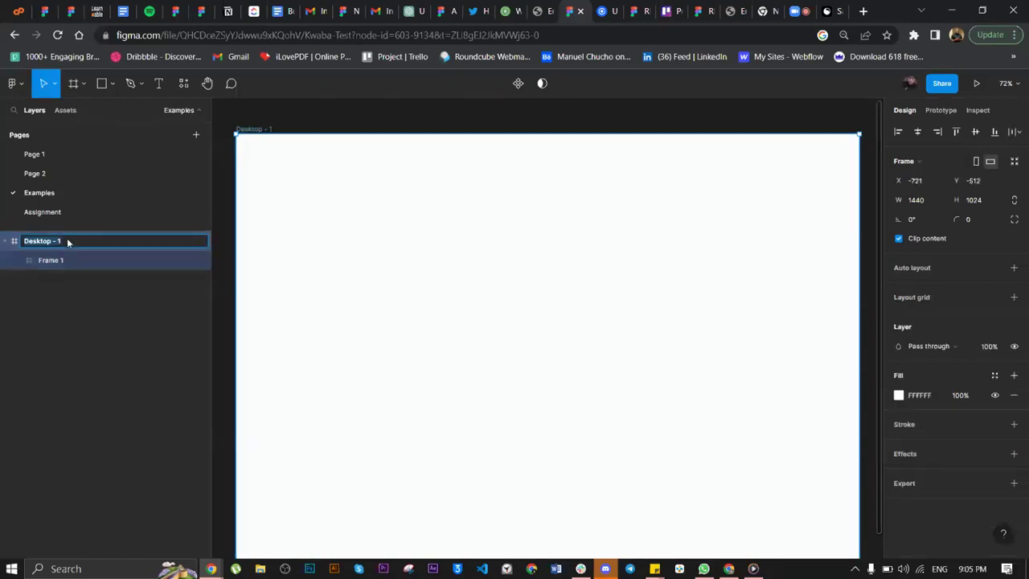
type("Des")
type("ktop Frame")
double_click(52, 261)
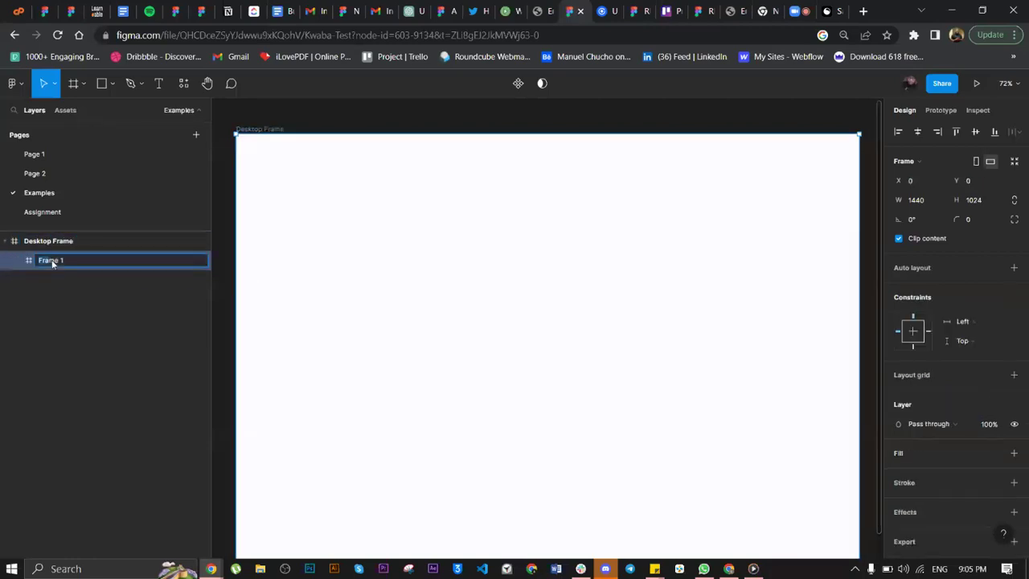
type("Side Background")
key("Return")
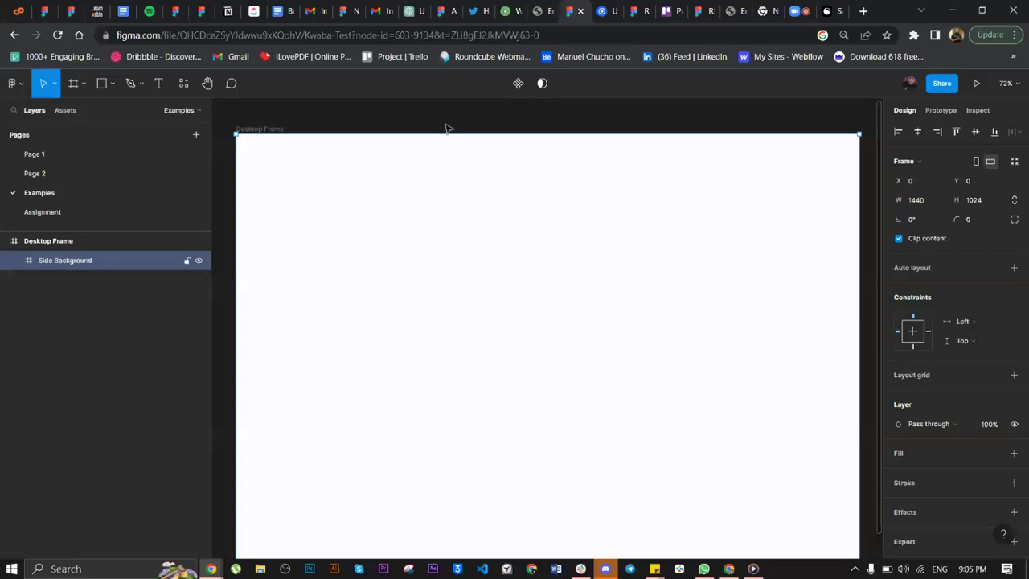
left_click(336, 131)
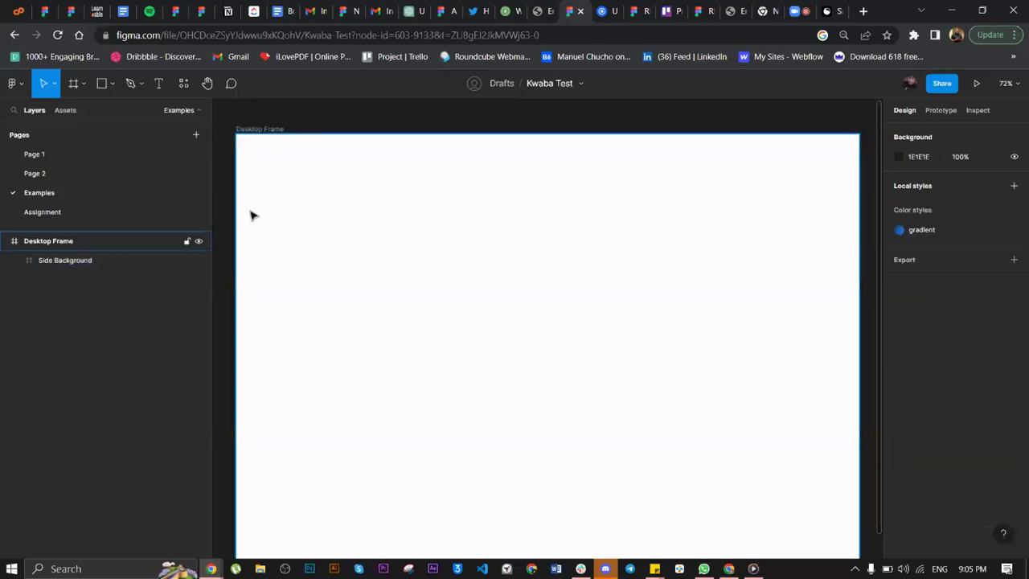
- Halve the width of the Side Background frame by entering 1440/2
left_click(72, 262)
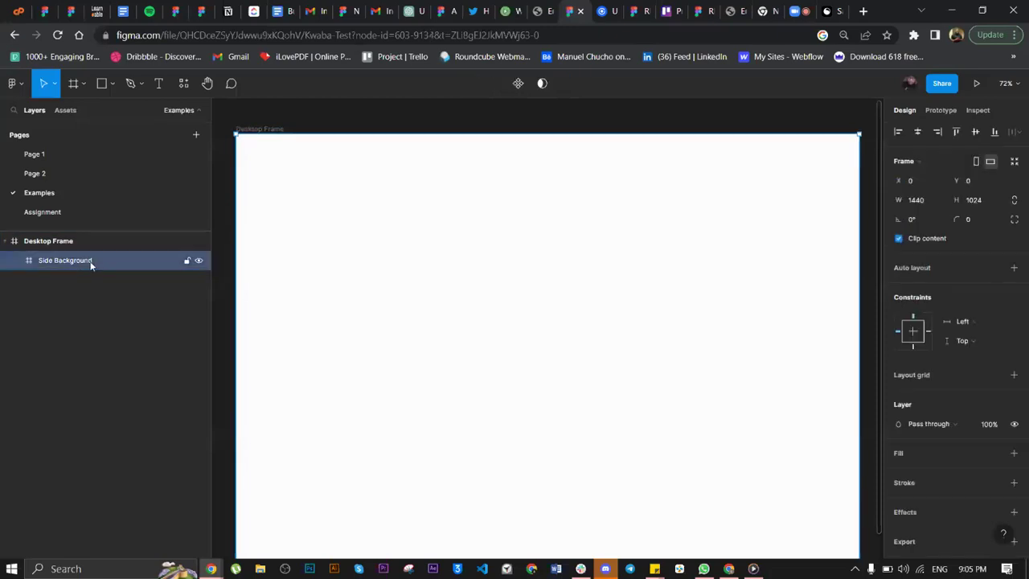
left_click(932, 202)
left_click(935, 202)
type("2")
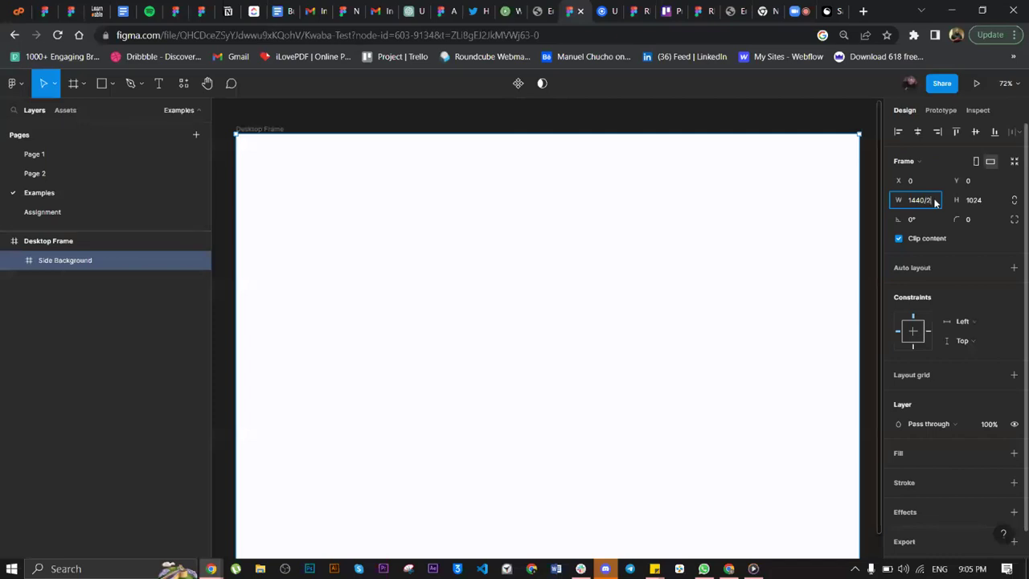
key("Return")
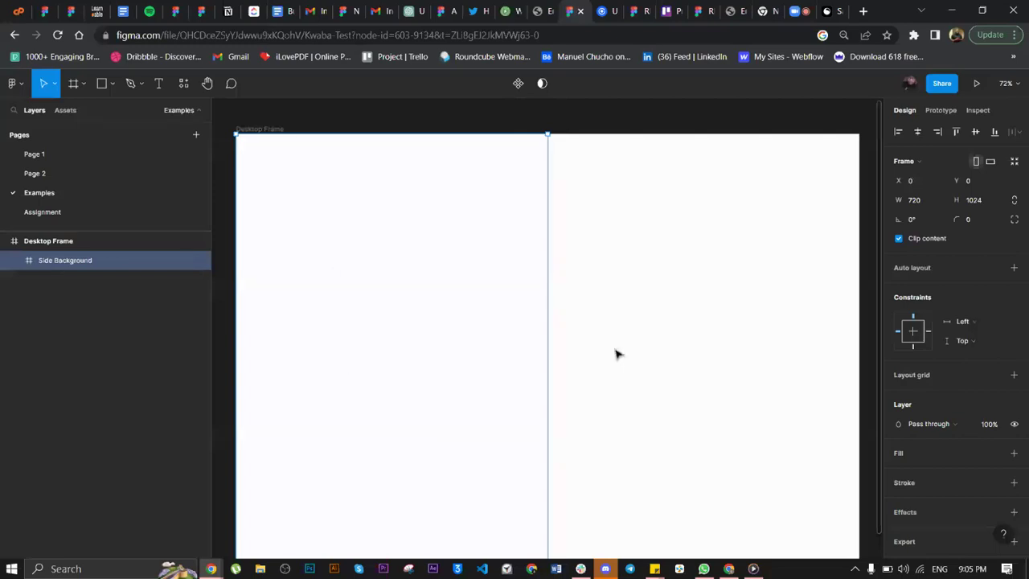
- Add a solid dark brown fill, 382626, to the Side Background frame and deselect it
scroll(501, 351, "down", 2)
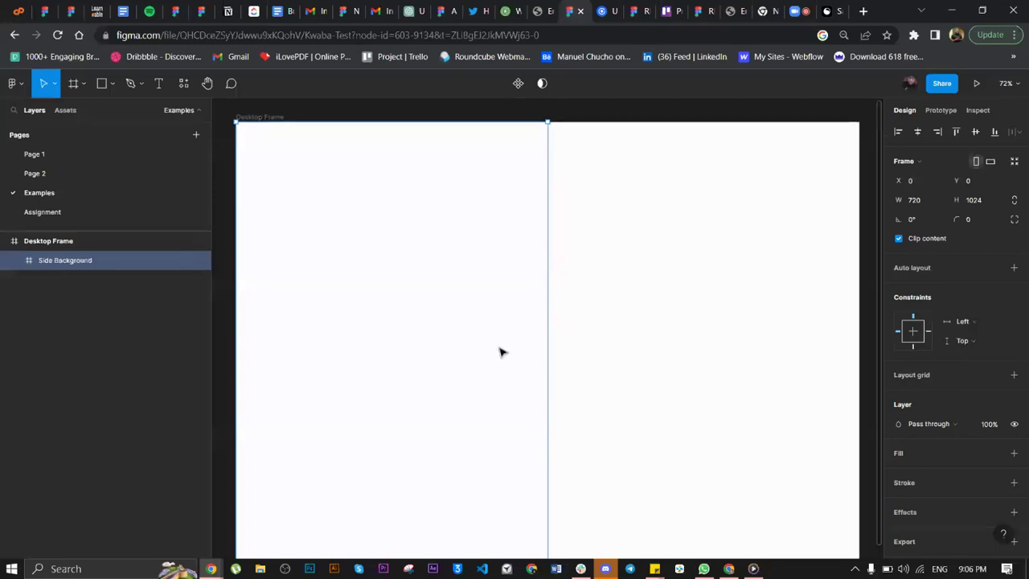
scroll(500, 351, "up", 1)
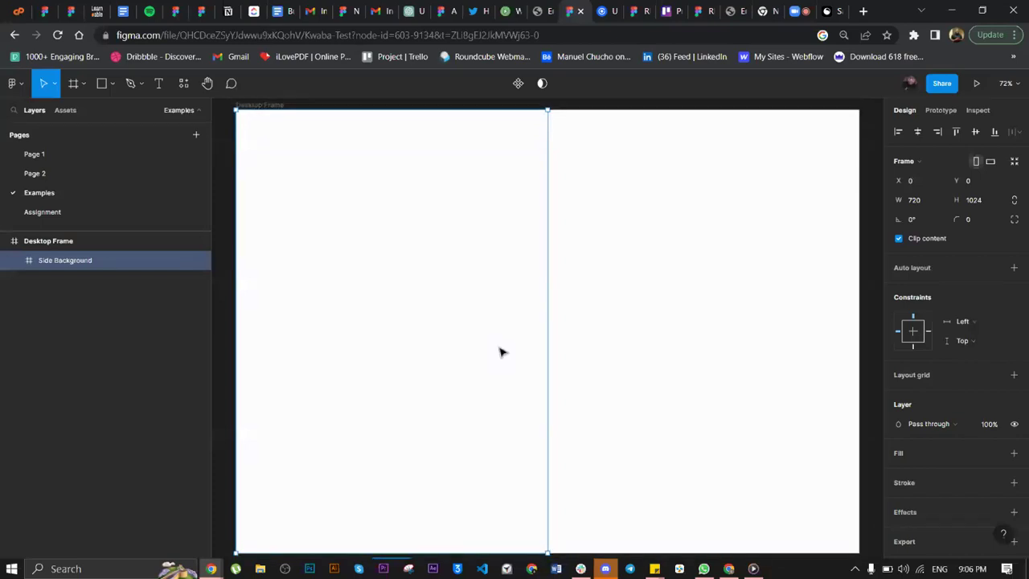
left_click(1014, 452)
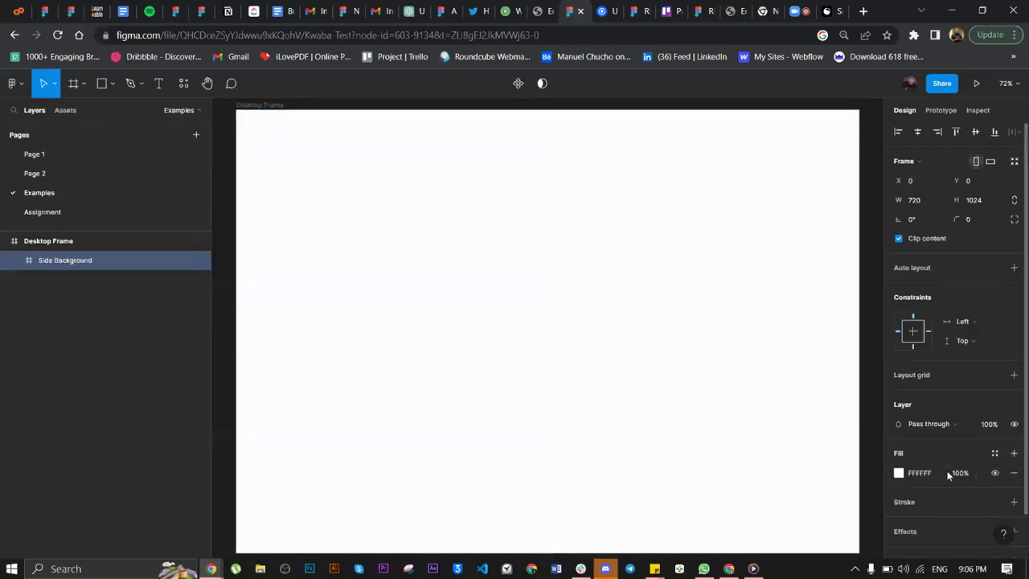
left_click(900, 473)
left_click_drag(798, 351, 767, 374)
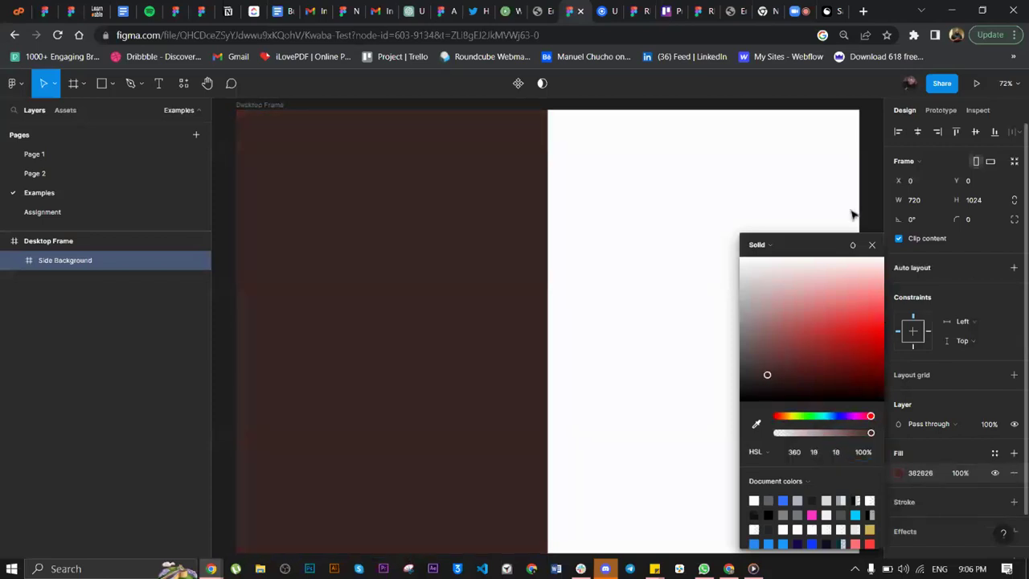
left_click(872, 245)
key("Escape")
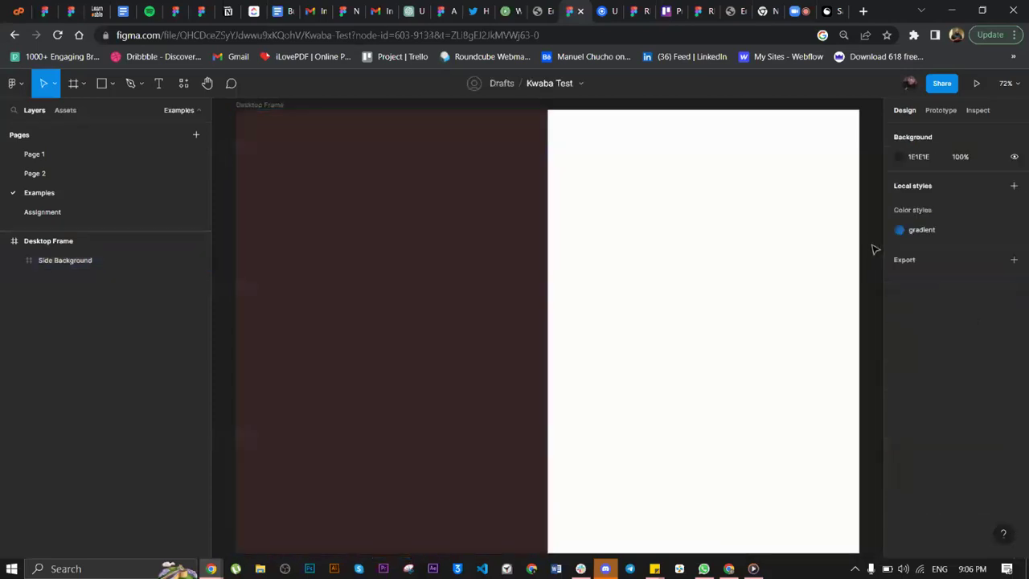
key("shift+1")
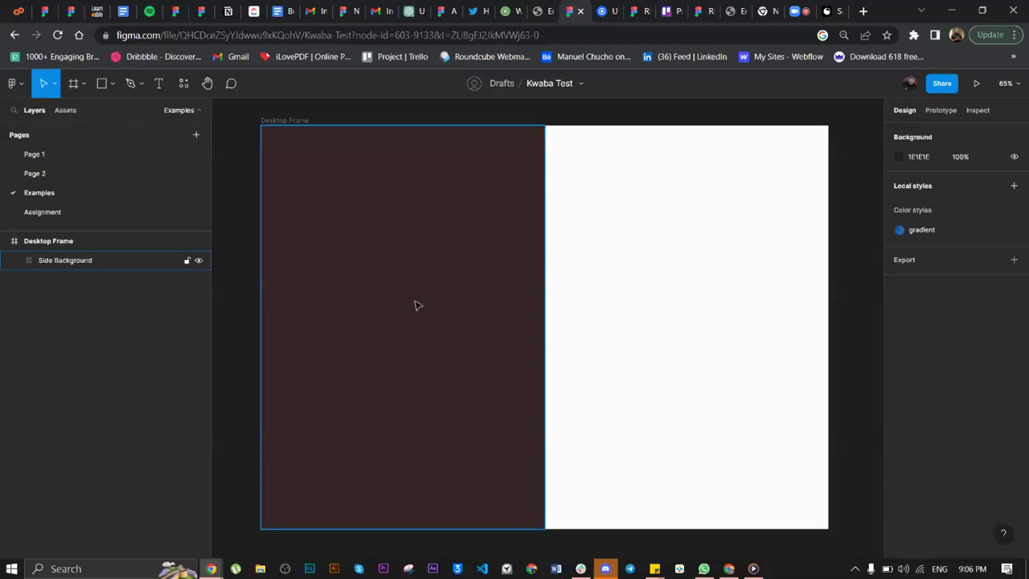
- Narrow the layers sidebar and look over the recently used plugins in the plugin browser
left_click(412, 347)
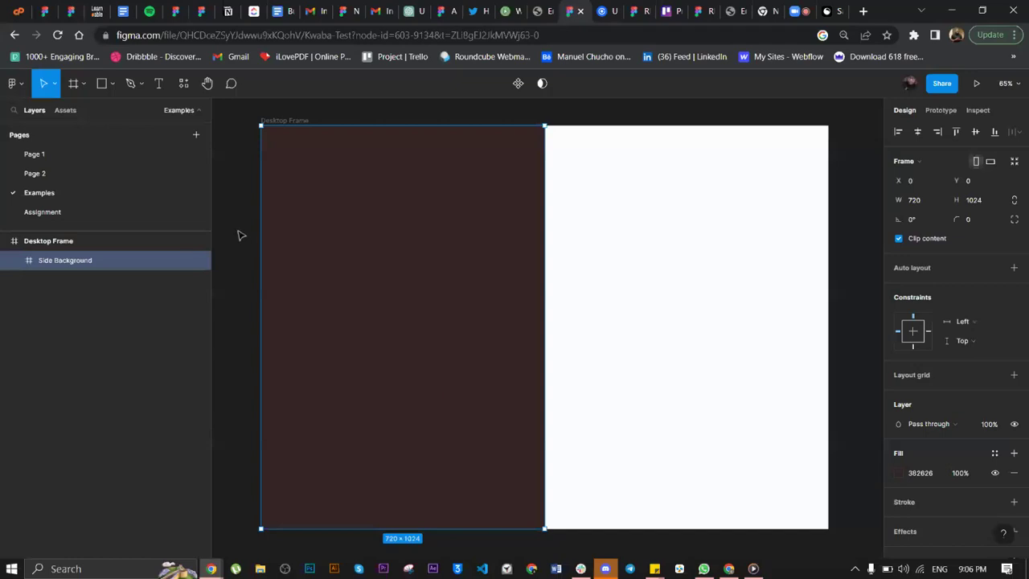
left_click_drag(185, 188, 121, 198)
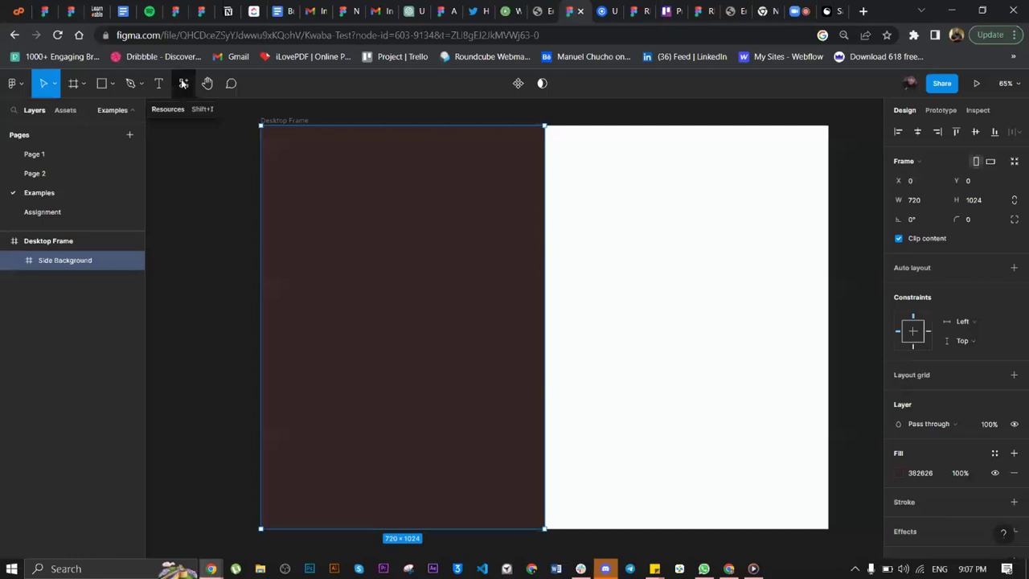
right_click(183, 142)
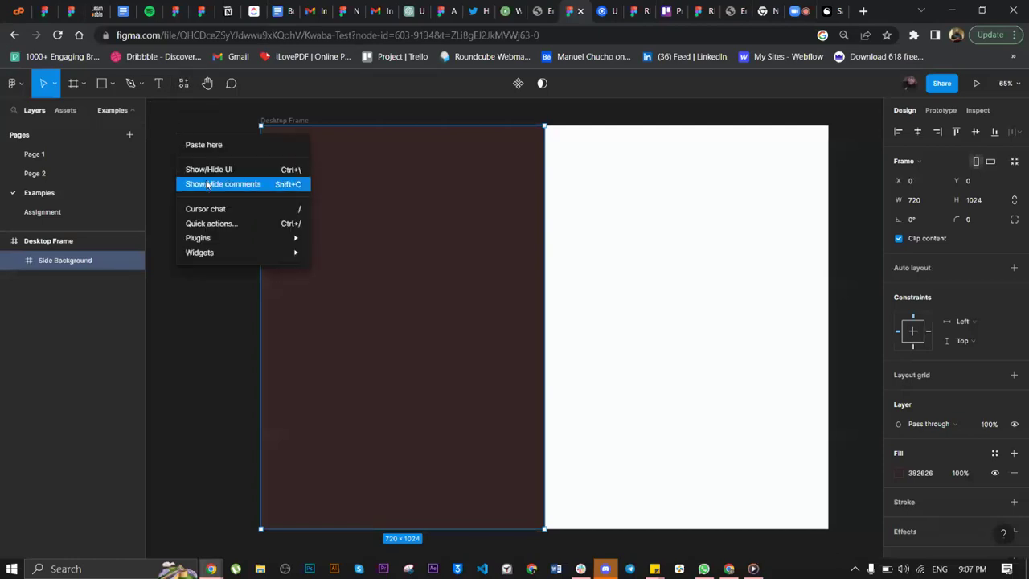
mouse_move(221, 240)
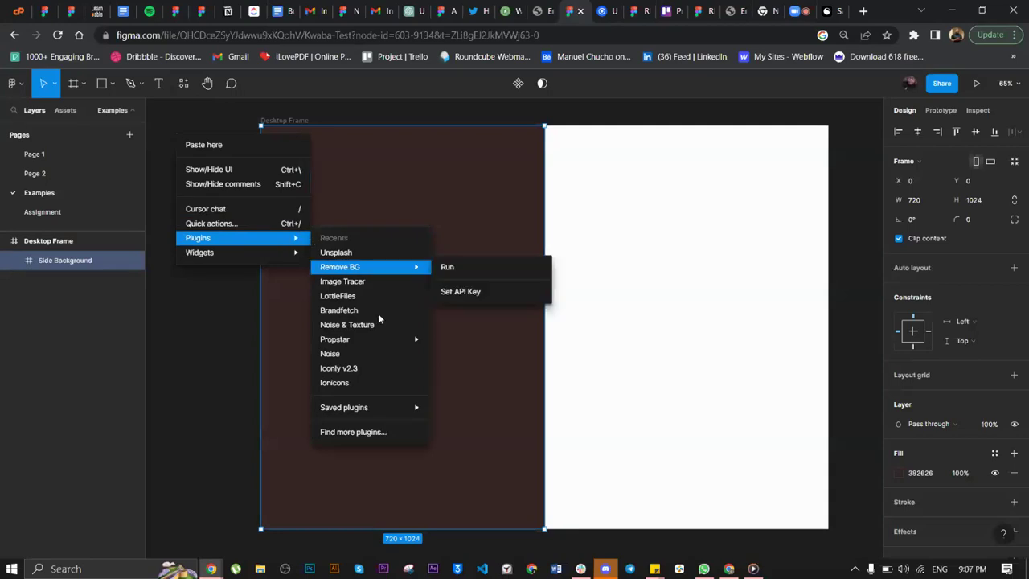
left_click(358, 434)
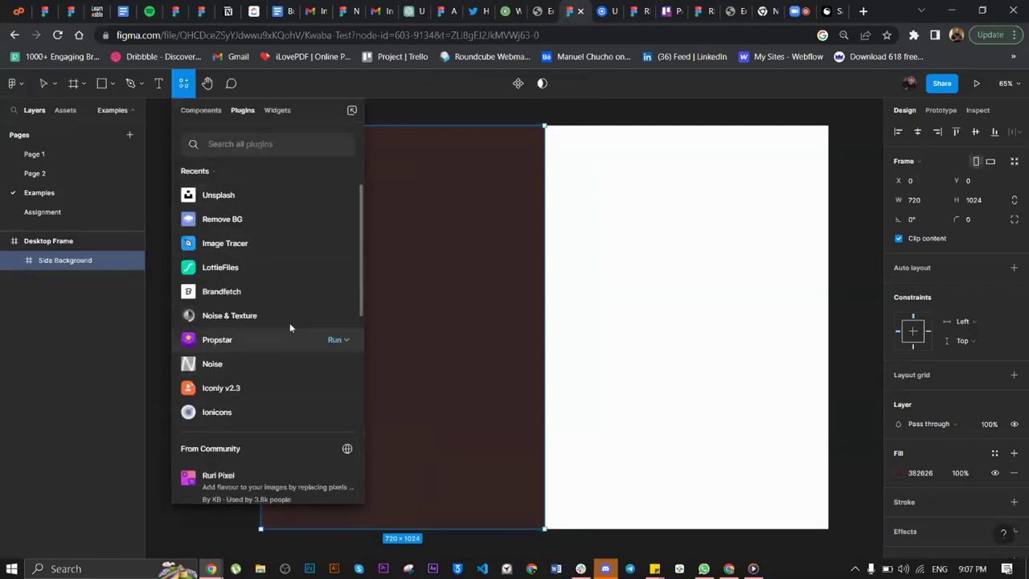
left_click(553, 120)
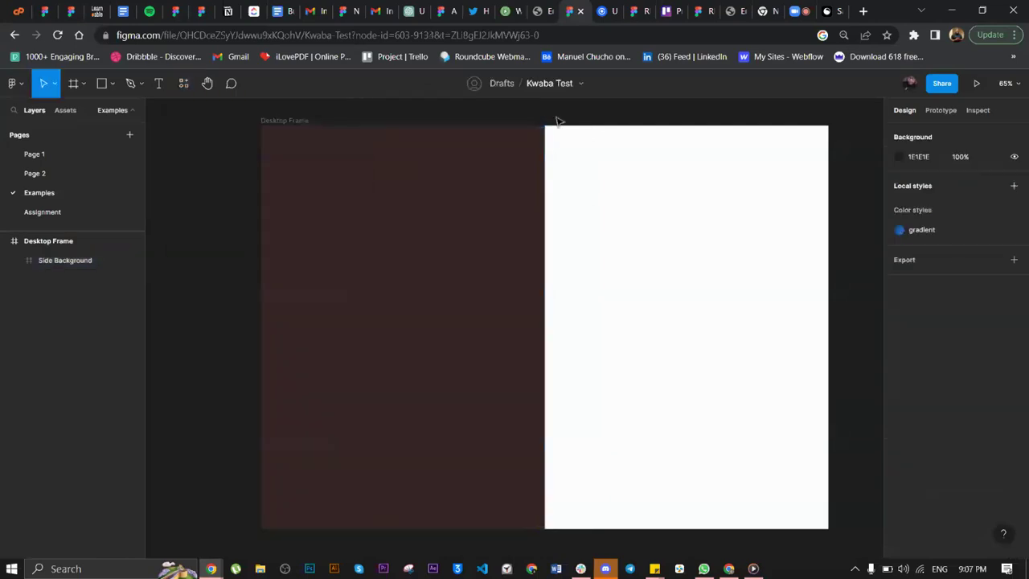
- Run the Unsplash plugin from the recently used plugins
left_click(181, 82)
left_click(183, 84)
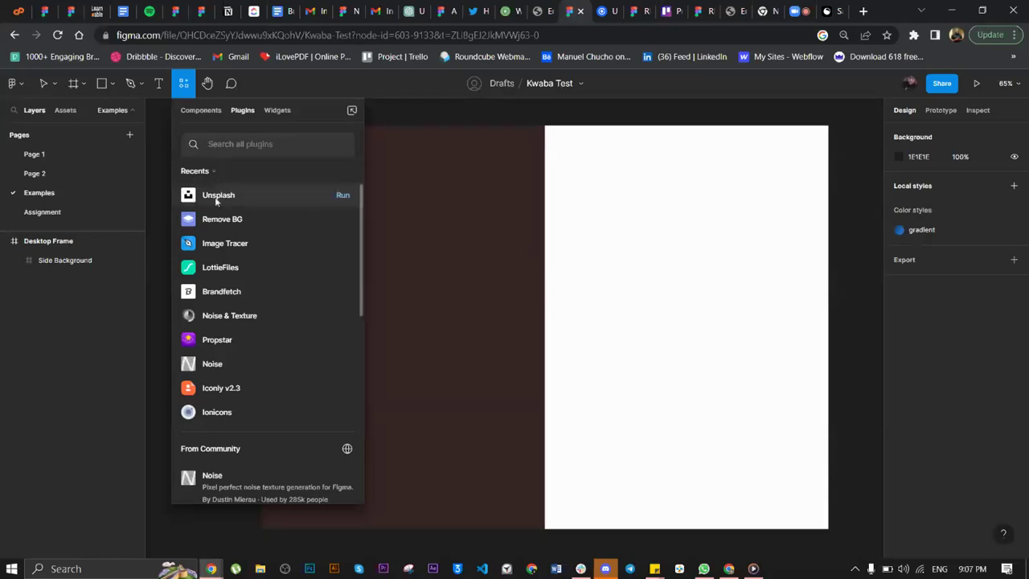
left_click(346, 195)
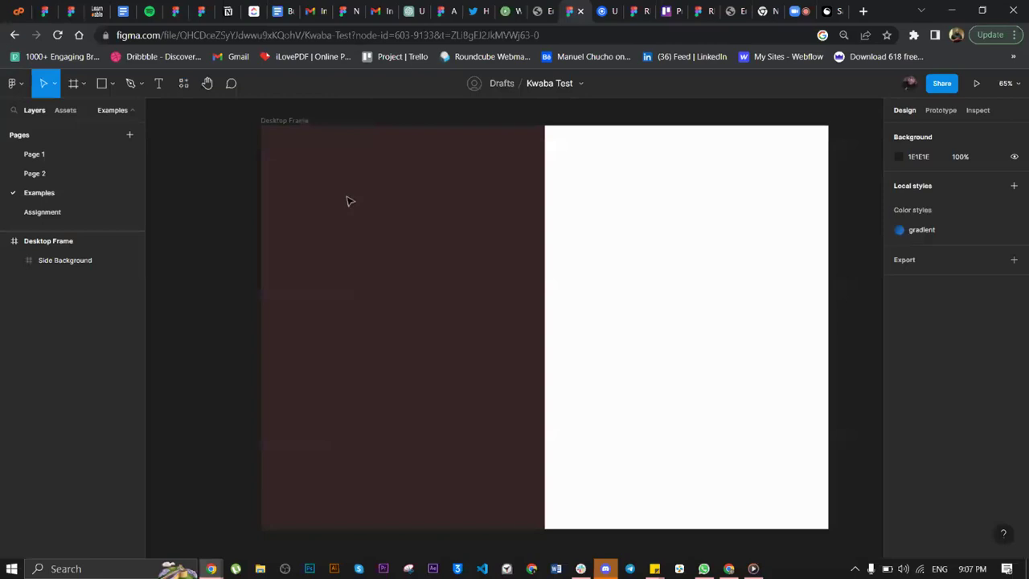
scroll(443, 269, "right", 2)
scroll(443, 266, "left", 1)
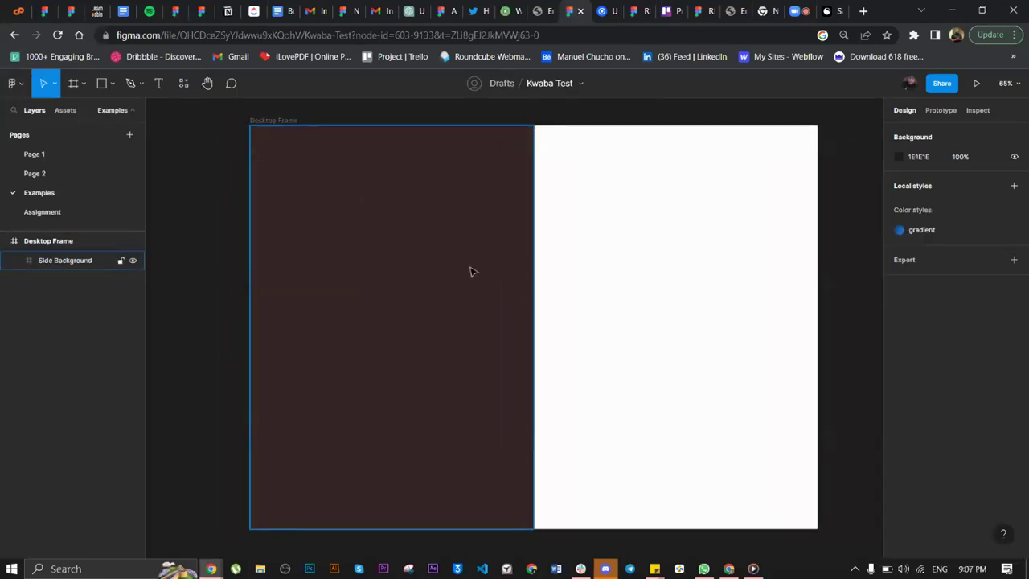
scroll(459, 272, "right", 1)
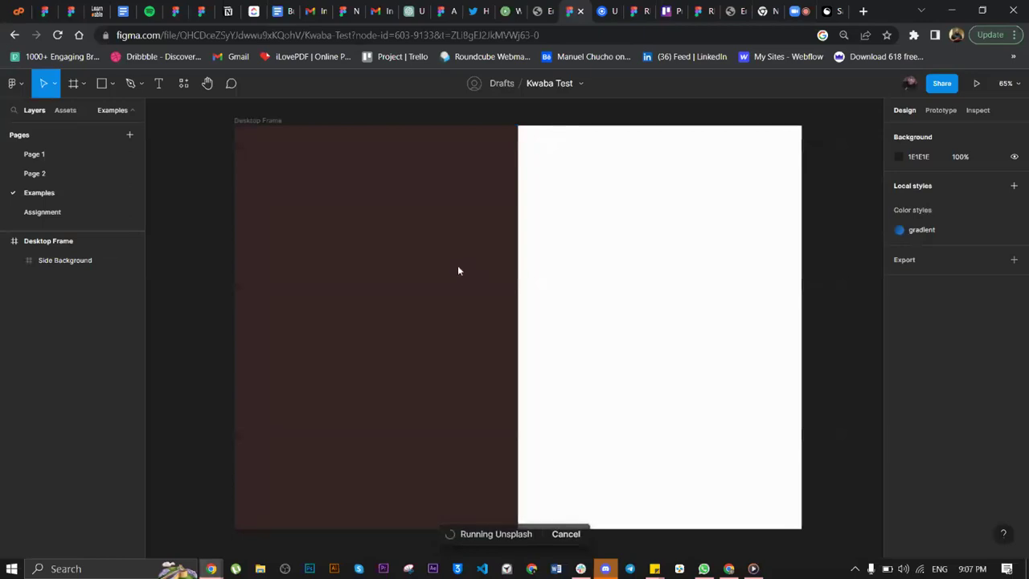
scroll(575, 221, "left", 6)
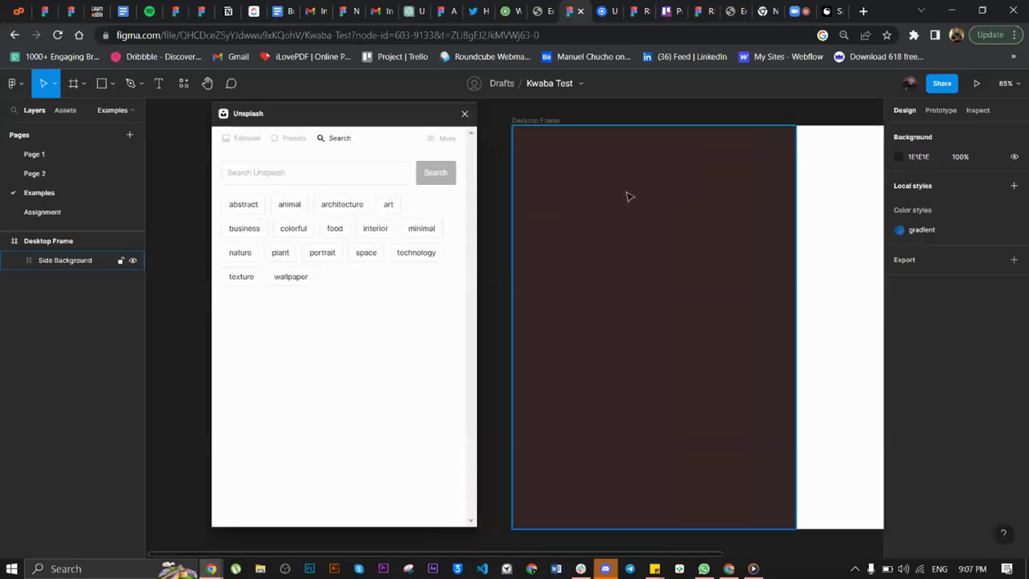
- Select the Side Background frame and search Unsplash for "Black abstract background"
left_click(629, 196)
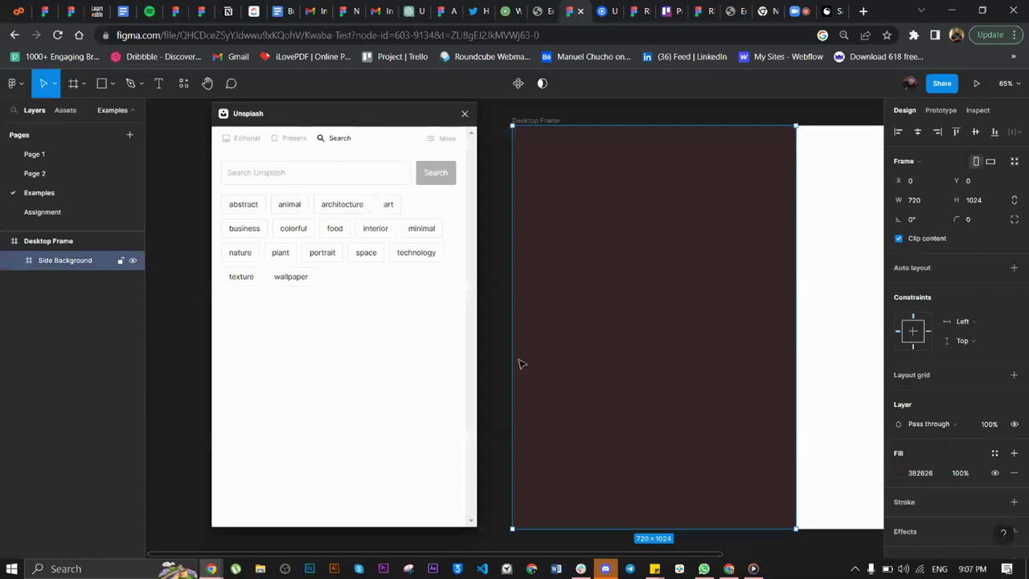
left_click(363, 181)
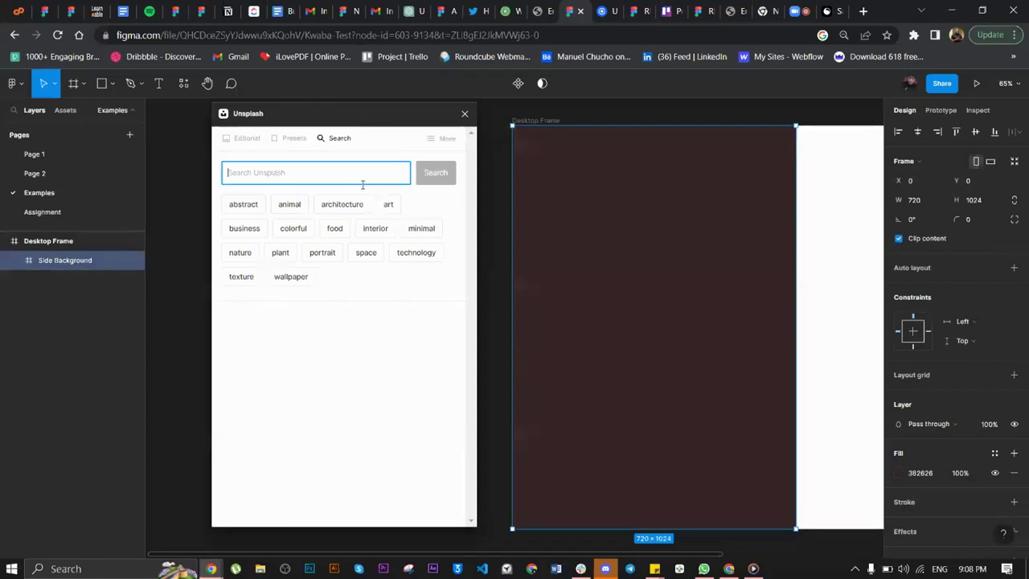
type("Black abstract")
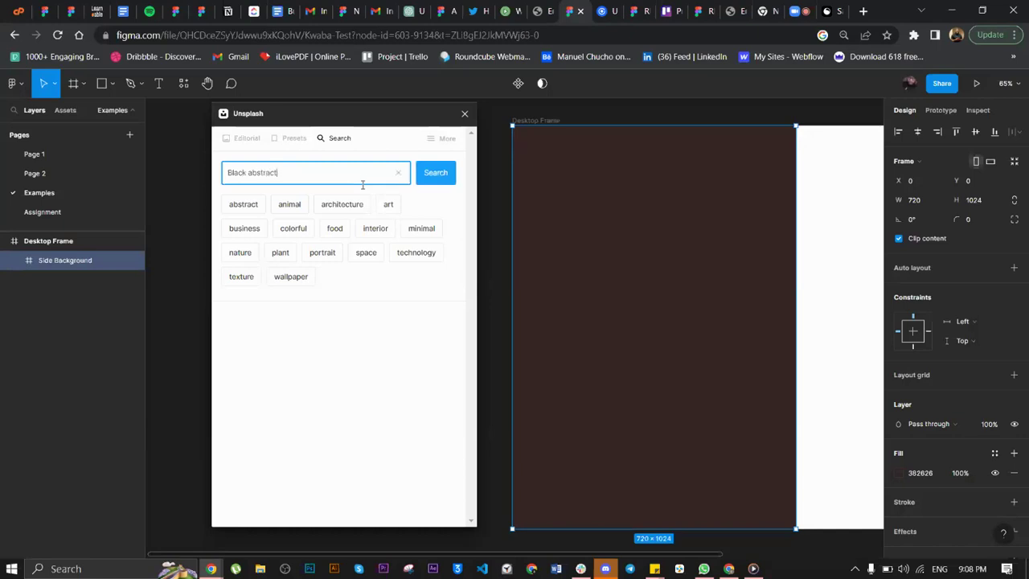
type(" background")
left_click(441, 173)
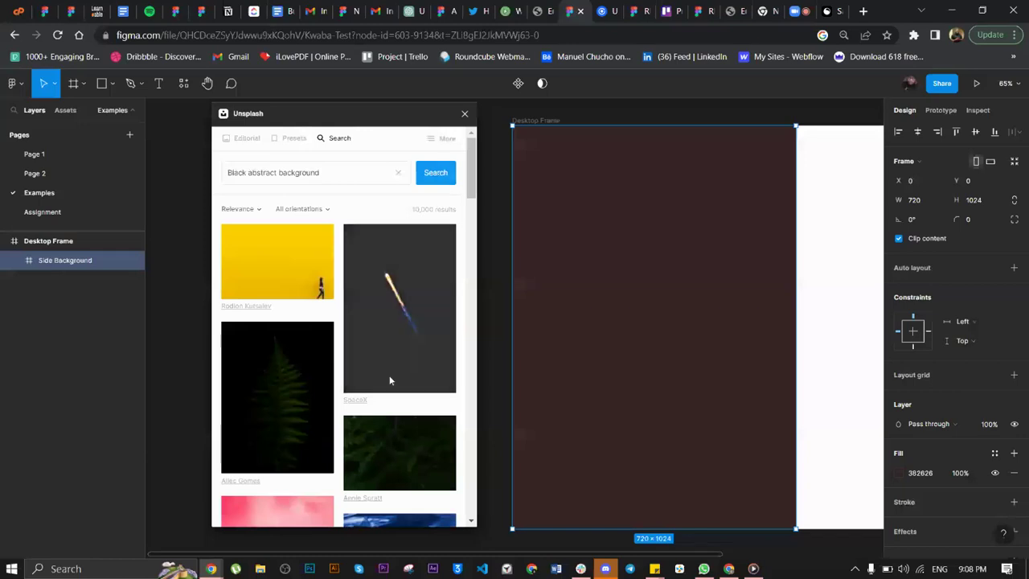
- Browse the Unsplash results and fill the Side Background frame with the yellow photo of large black numerals
scroll(390, 380, "down", 10)
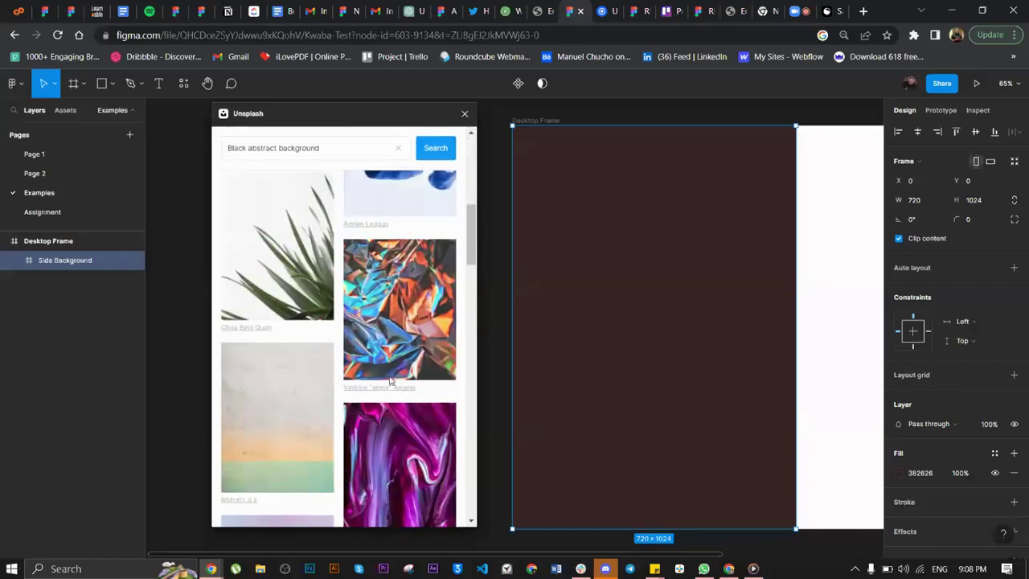
scroll(390, 380, "down", 10)
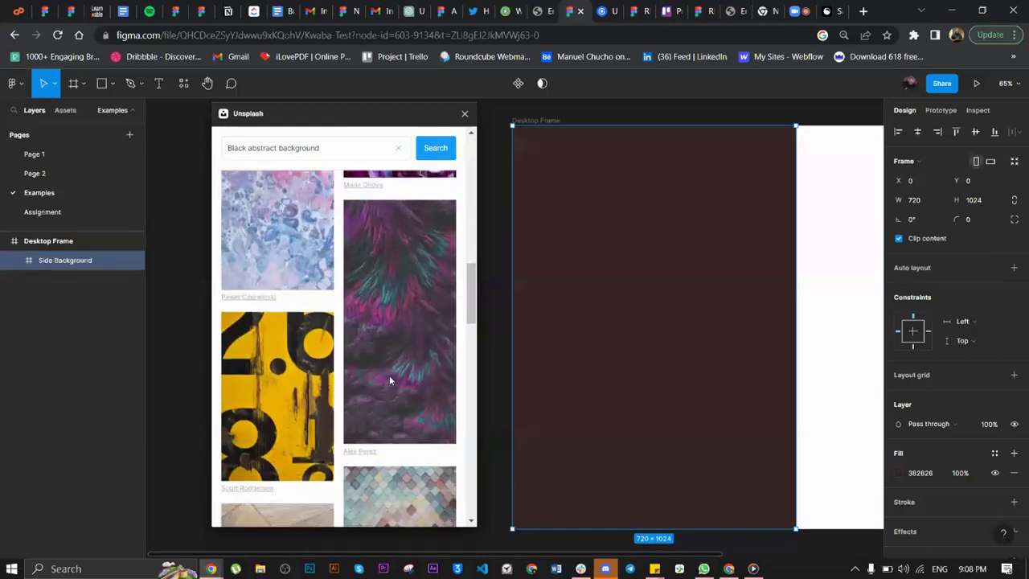
scroll(389, 380, "down", 5)
scroll(391, 384, "down", 1)
scroll(295, 315, "up", 3)
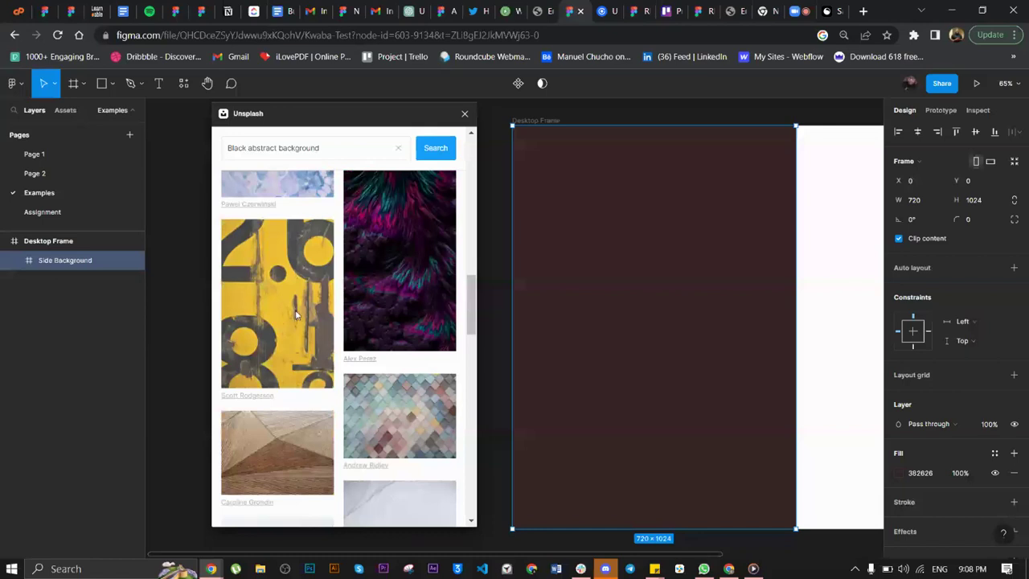
scroll(394, 385, "down", 5)
scroll(395, 385, "down", 3)
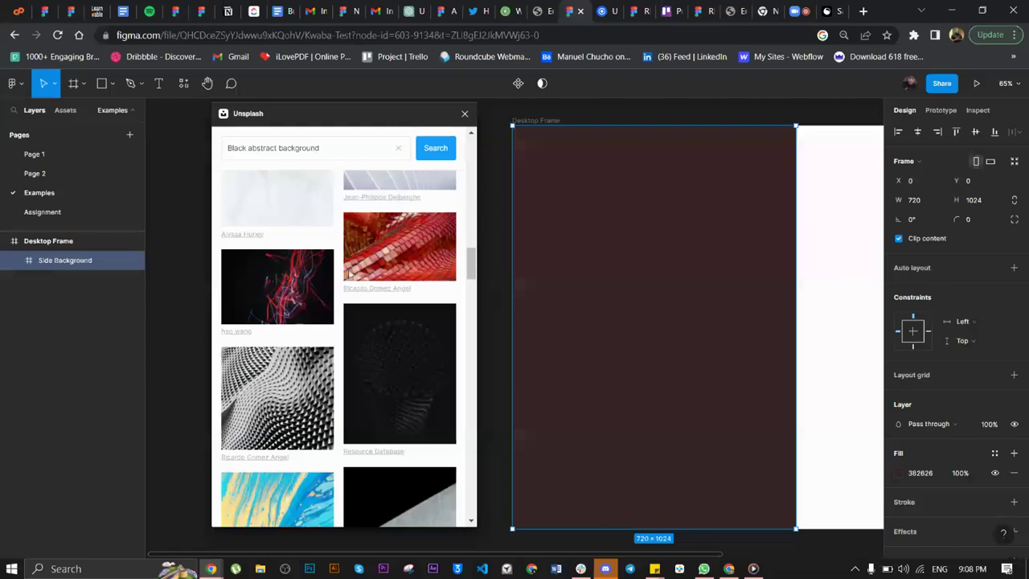
scroll(349, 275, "up", 12)
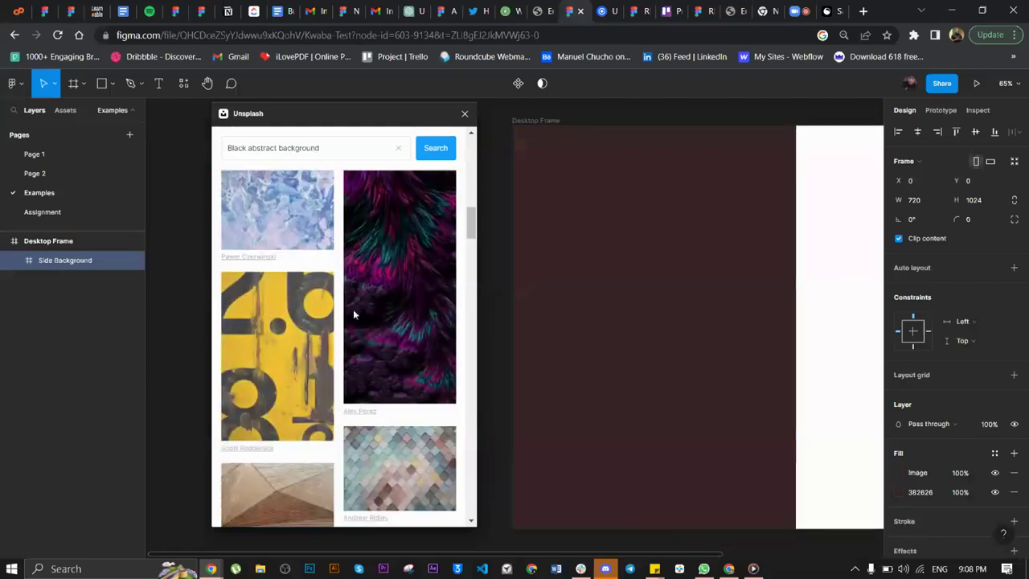
scroll(674, 281, "right", 3)
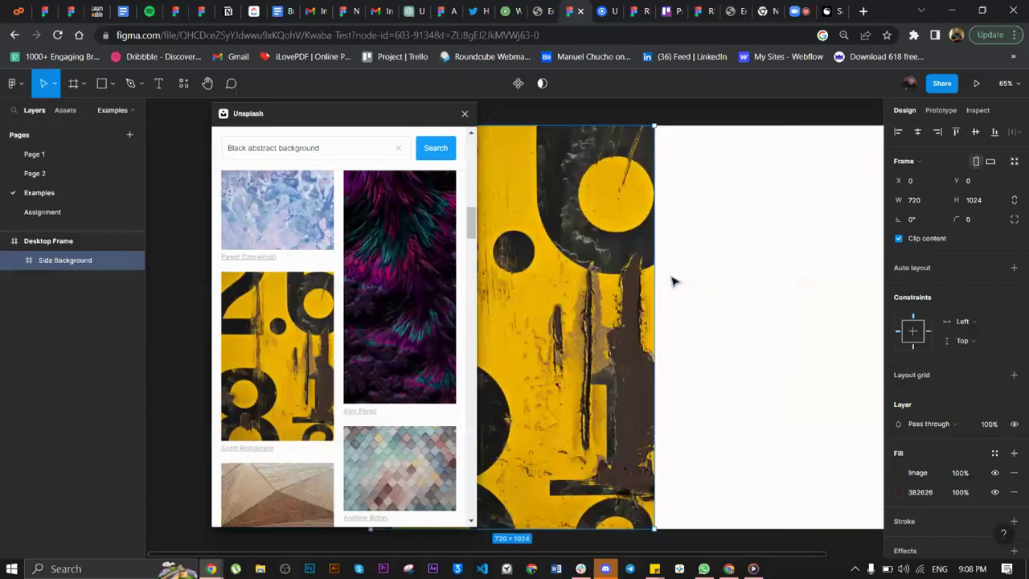
- Select the Desktop Frame and fill it with the near-black Unsplash image of clustered spheres
right_click(674, 281)
left_click(781, 111)
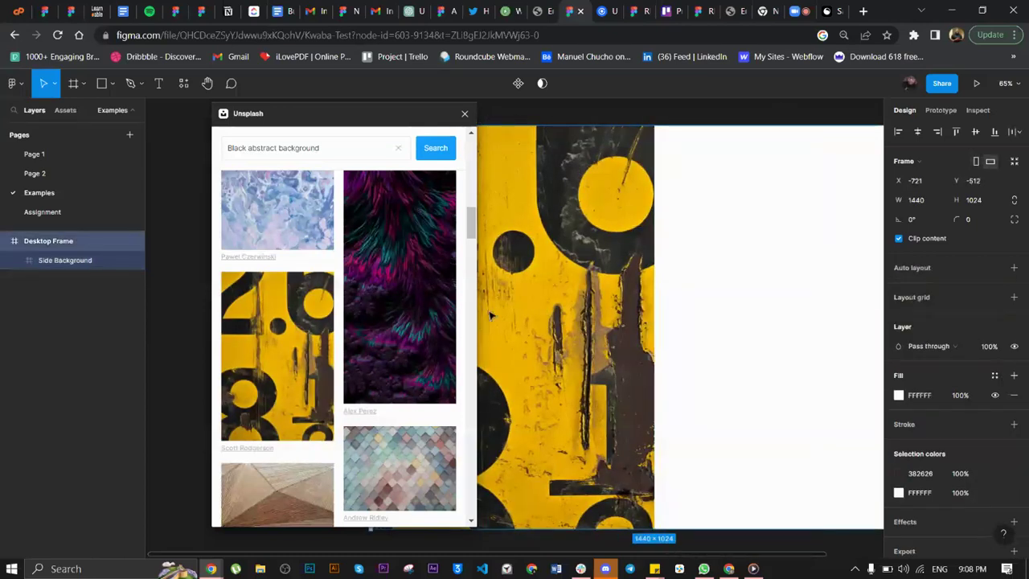
scroll(399, 357, "down", 10)
left_click(400, 361)
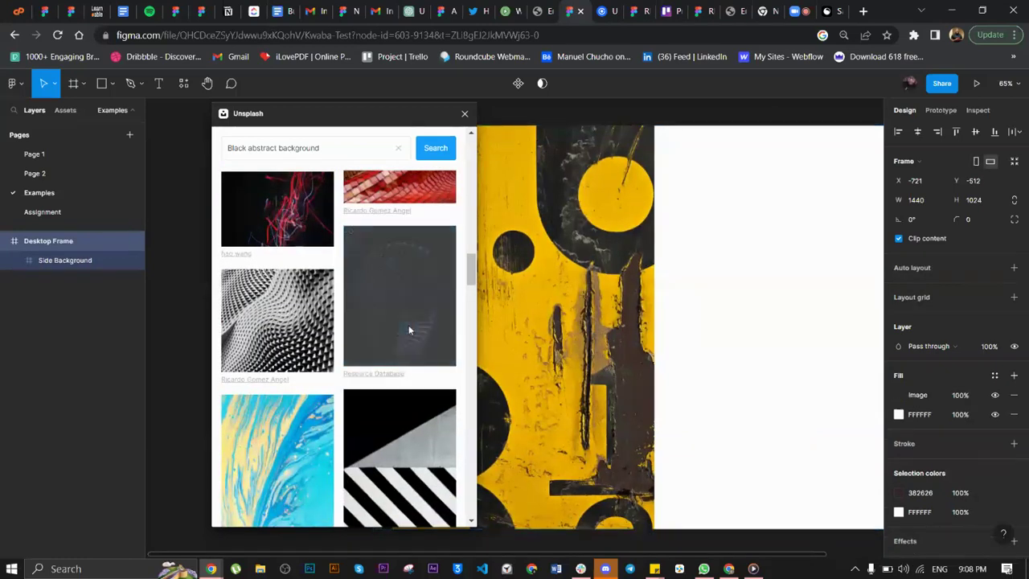
key("BackSpace")
key("BackSpace")
key("BackSpace")
key("BackSpace")
key("BackSpace")
key("BackSpace")
key("BackSpace")
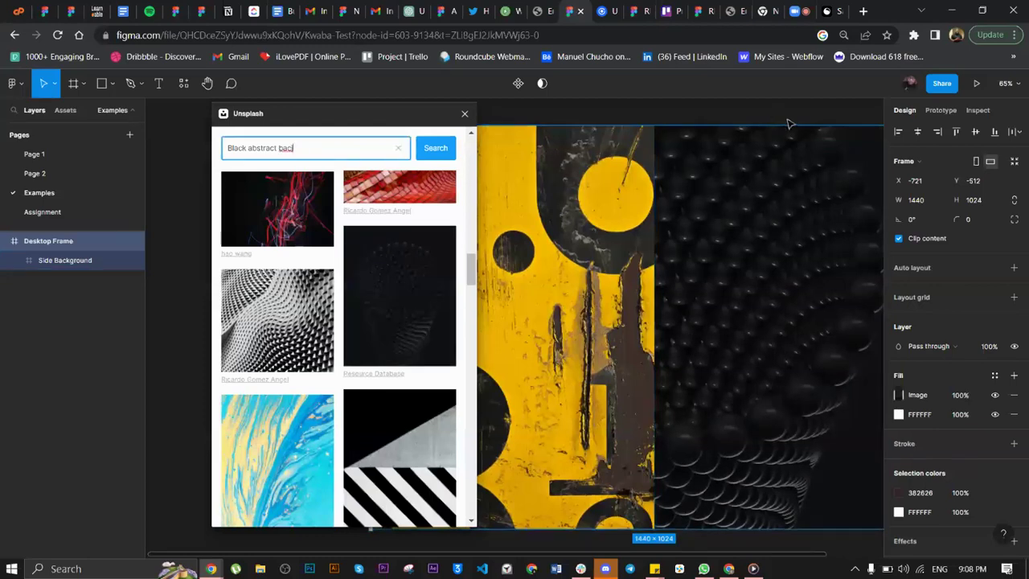
- Select the Side Background frame and fill it with the near-black Unsplash image of clustered spheres
left_click(579, 209)
left_click(390, 277)
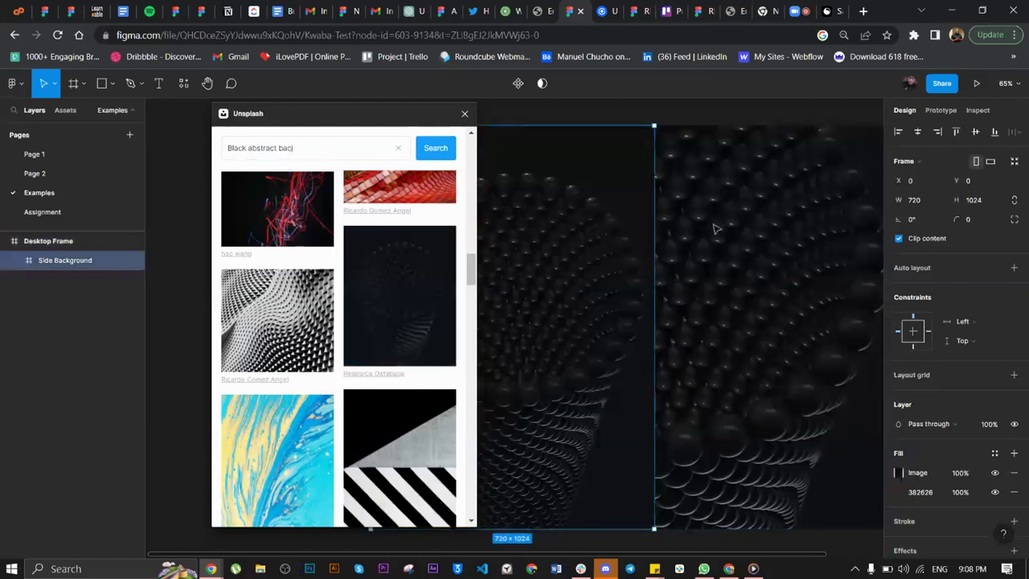
scroll(713, 229, "down", 5)
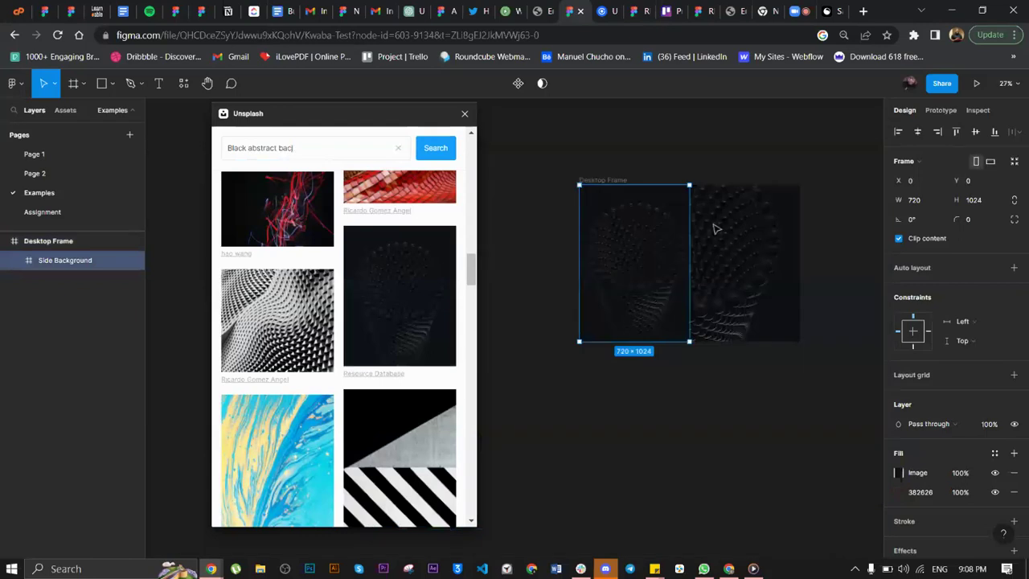
- Remove the image fill from the Desktop Frame, keeping its white fill, and close the Unsplash plugin
left_click(630, 180)
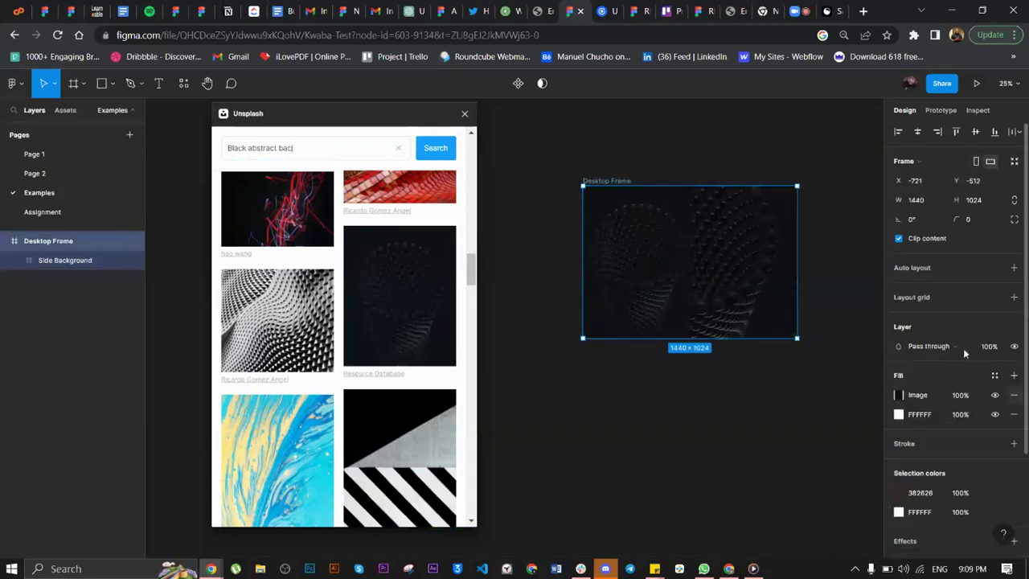
left_click(1014, 395)
scroll(699, 221, "up", 3)
left_click(464, 113)
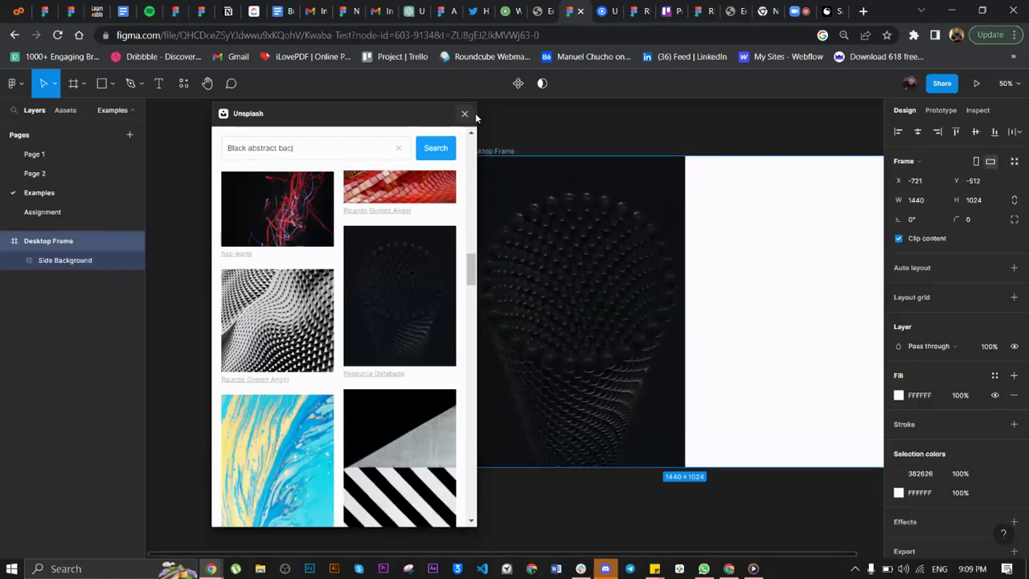
scroll(606, 240, "up", 1)
scroll(606, 241, "up", 2)
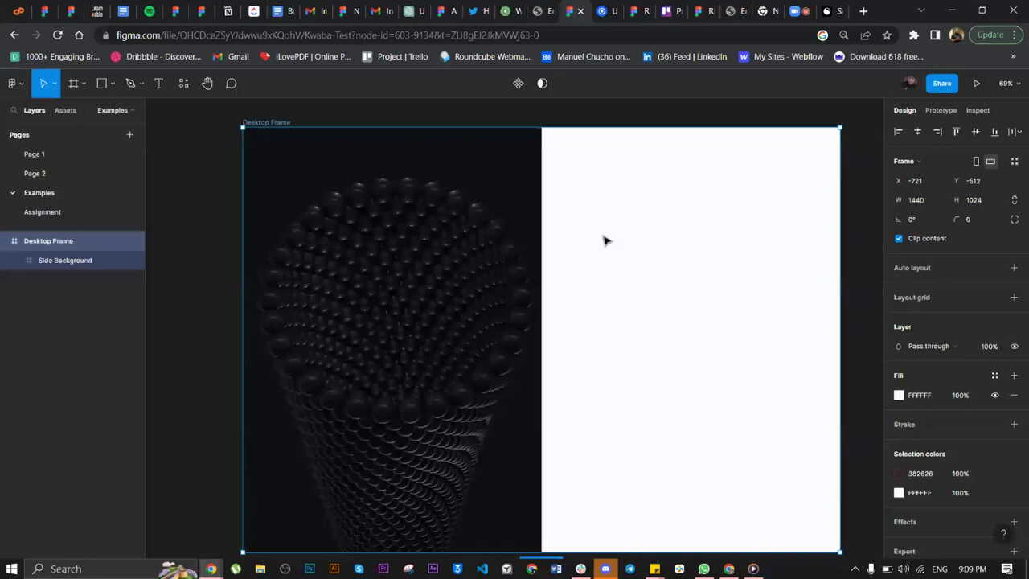
- Add a layout grid to the Desktop Frame and set it to 12 columns
left_click(1016, 297)
left_click(898, 316)
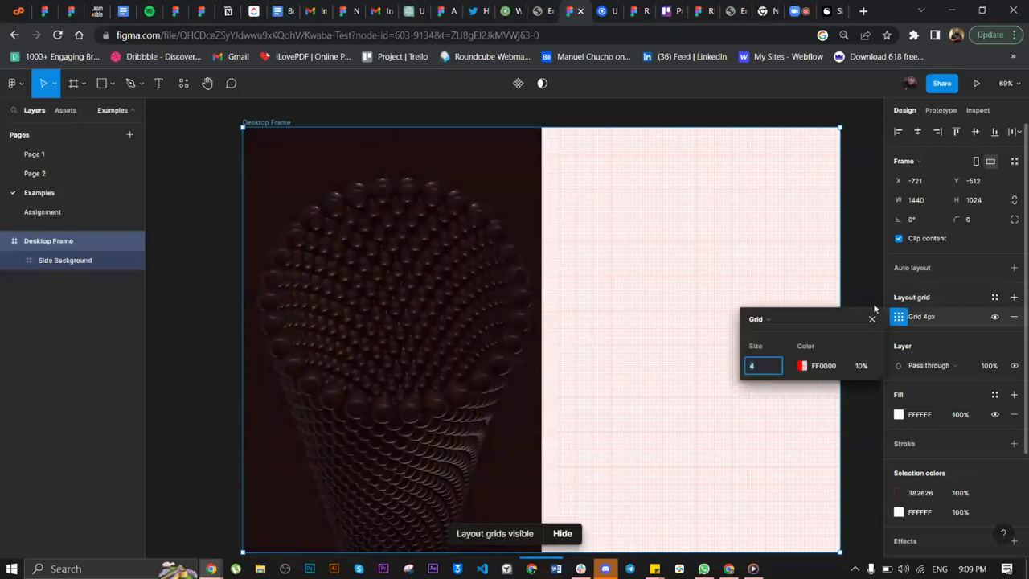
left_click(758, 319)
left_click(764, 333)
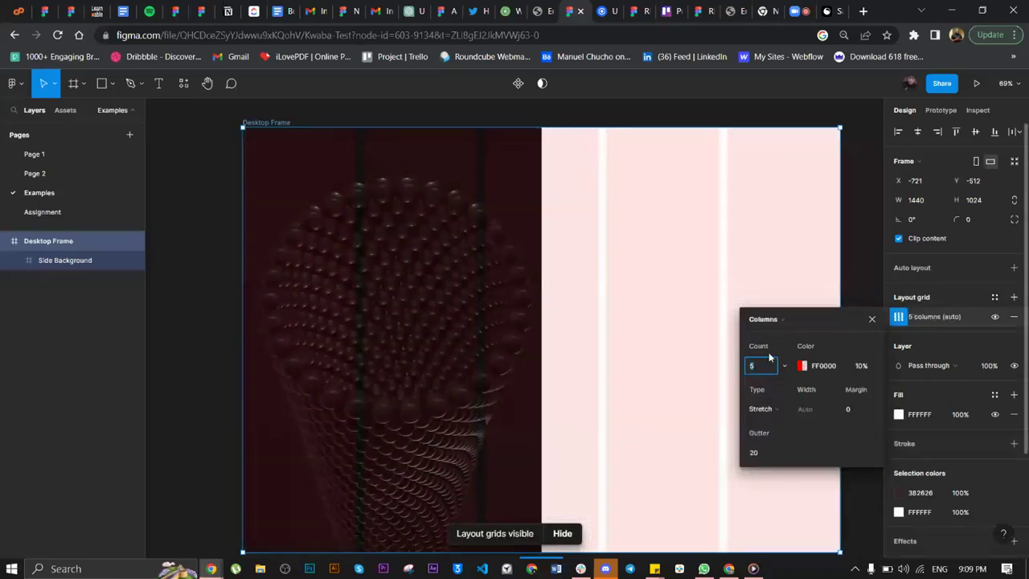
type("12")
key("Return")
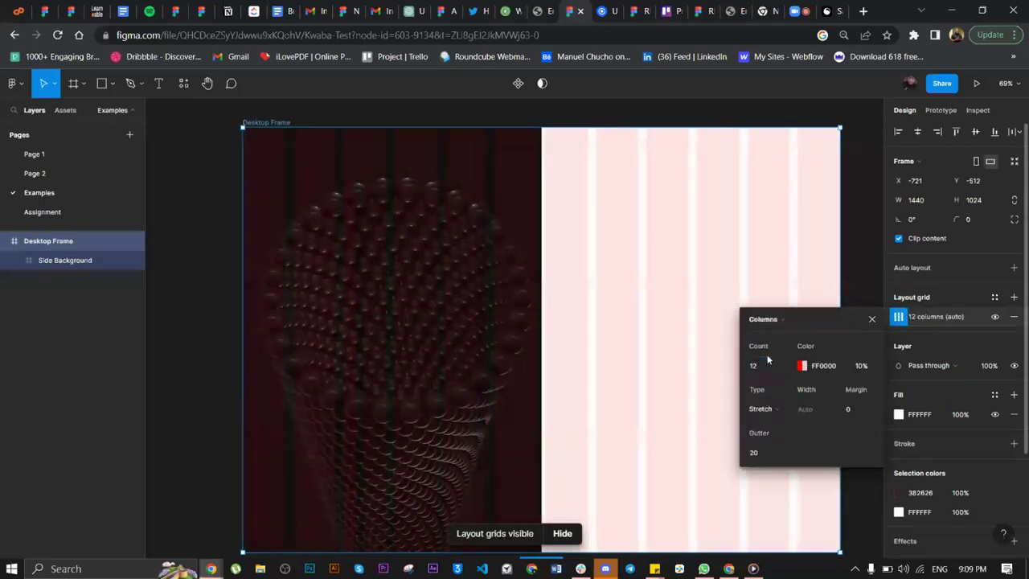
- Set the column grid's margin to 100, then close the grid settings and deselect the frame
left_click(857, 411)
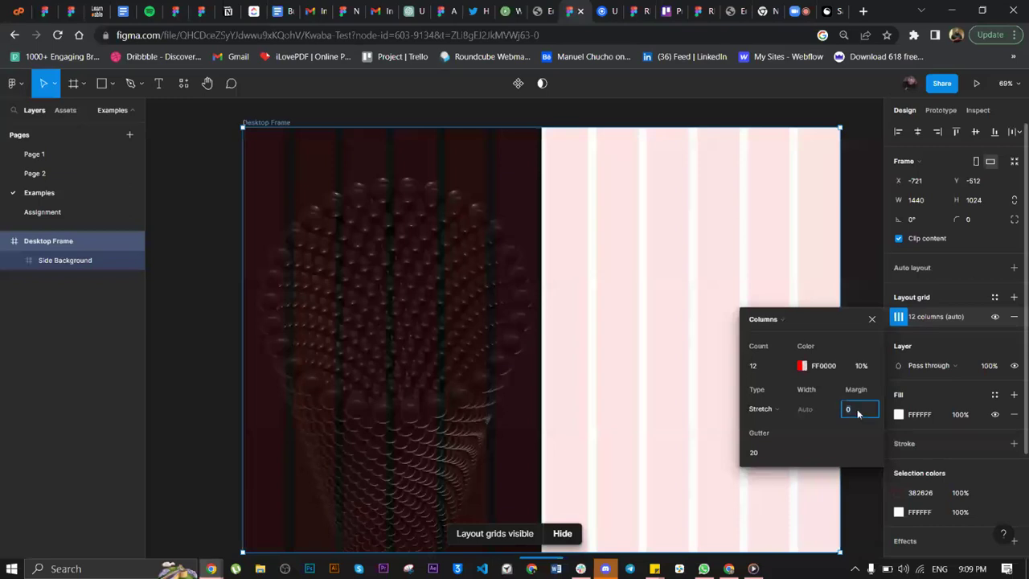
type("100")
key("Return")
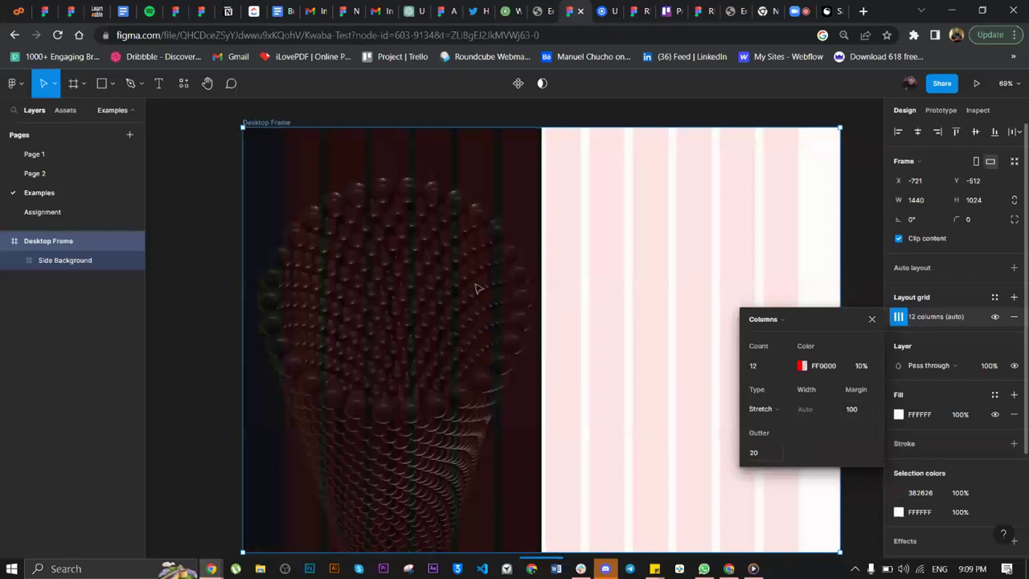
key("Escape")
key("Escape")
- Draw a frame about 195 by 46 at the first column near the Side Background's top and fill it with white sampled from the canvas
scroll(440, 252, "up", 3, "ctrl")
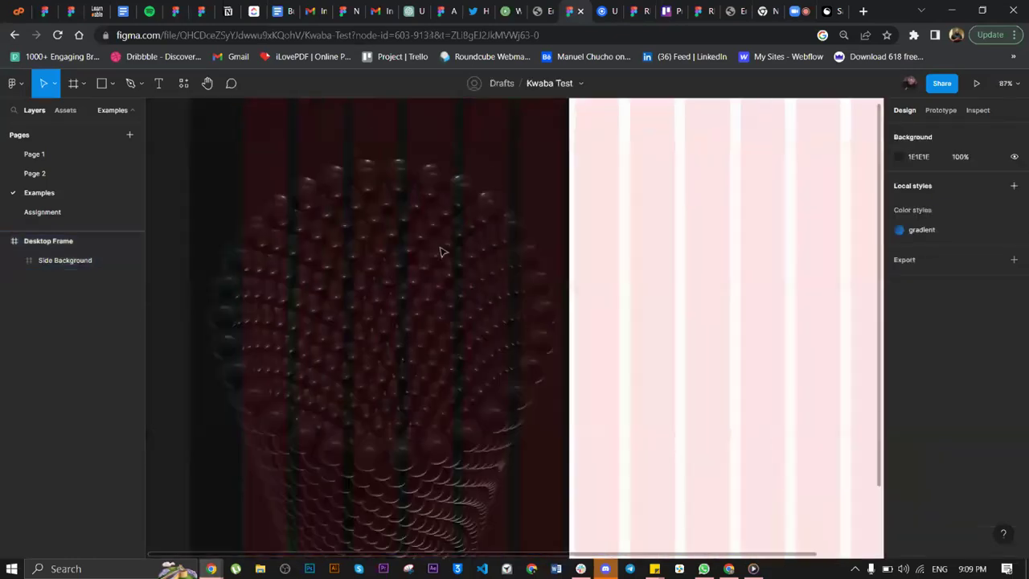
scroll(440, 252, "up", 2)
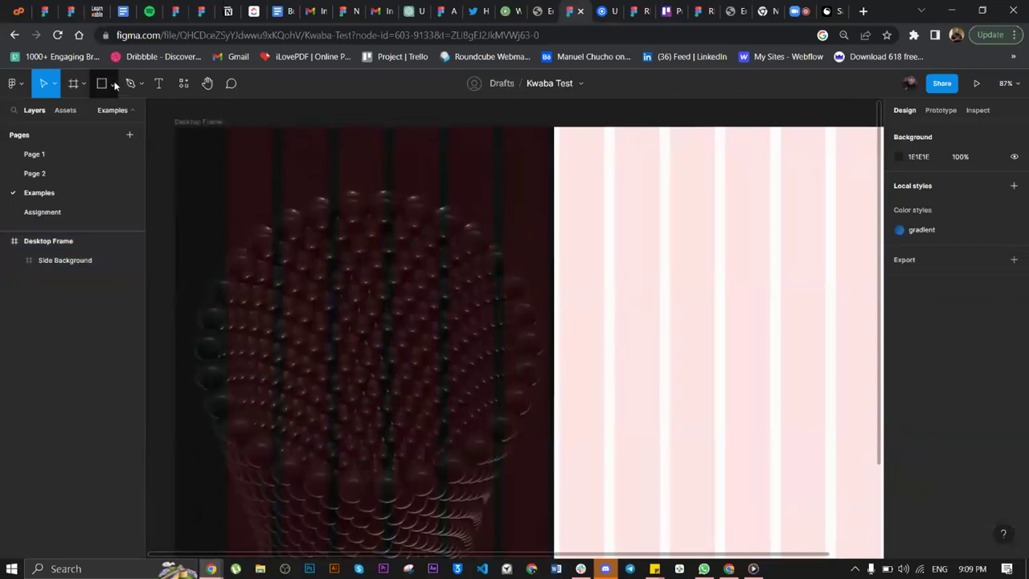
key("f")
left_click_drag(226, 147, 332, 173)
key("i")
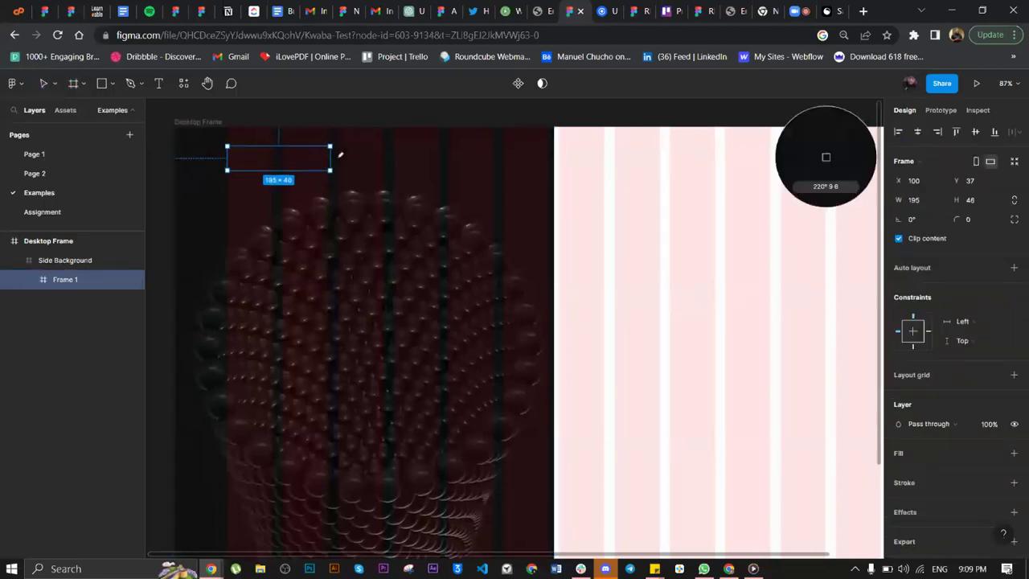
left_click(595, 202)
- Narrow the small white frame to a width of 190 so it ends at the second column's edge
scroll(308, 158, "up", 3)
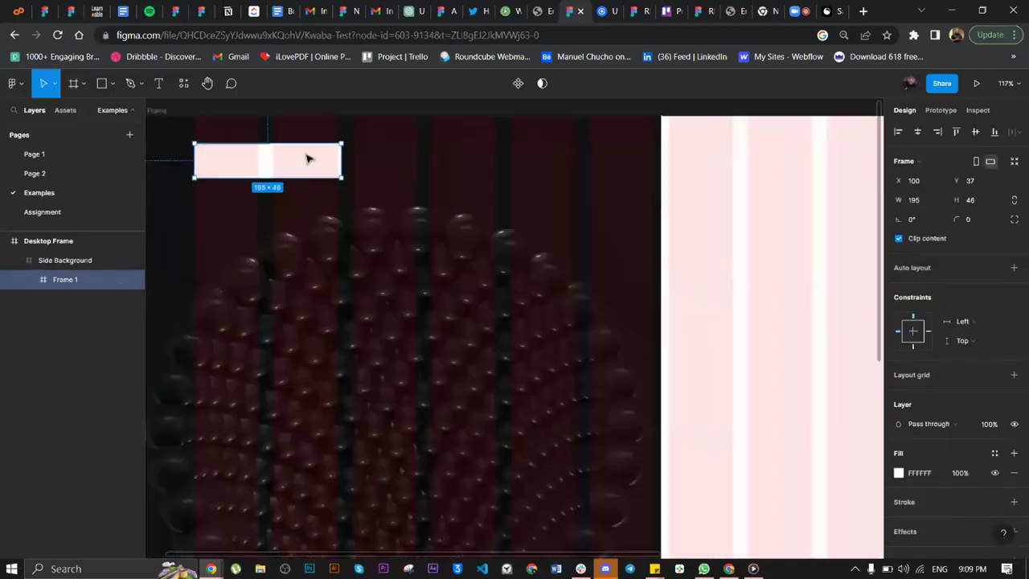
scroll(308, 158, "up", 3)
left_click_drag(390, 166, 378, 164)
scroll(378, 165, "down", 5)
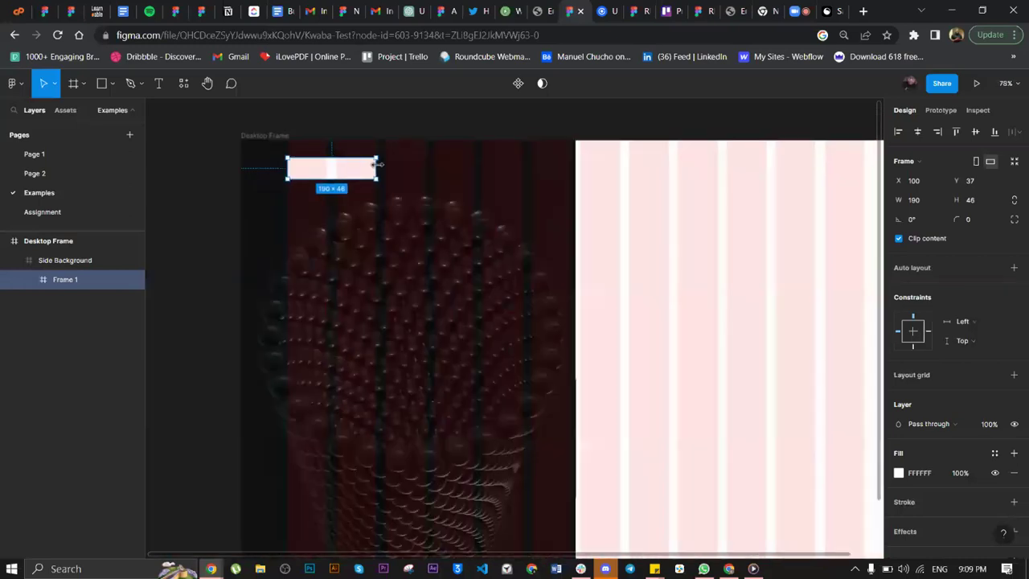
scroll(570, 273, "up", 3)
scroll(570, 273, "up", 1)
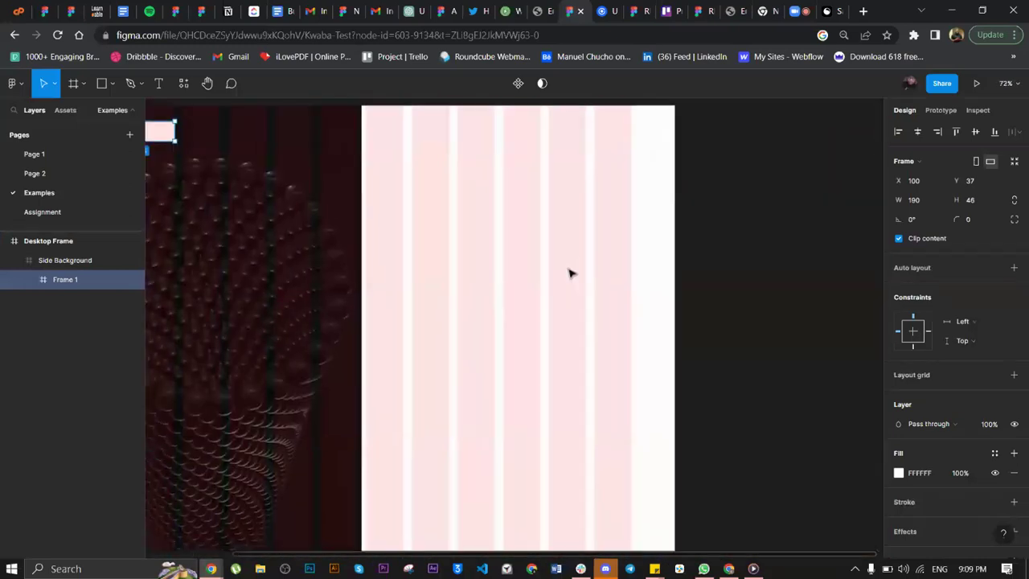
scroll(568, 274, "up", 1)
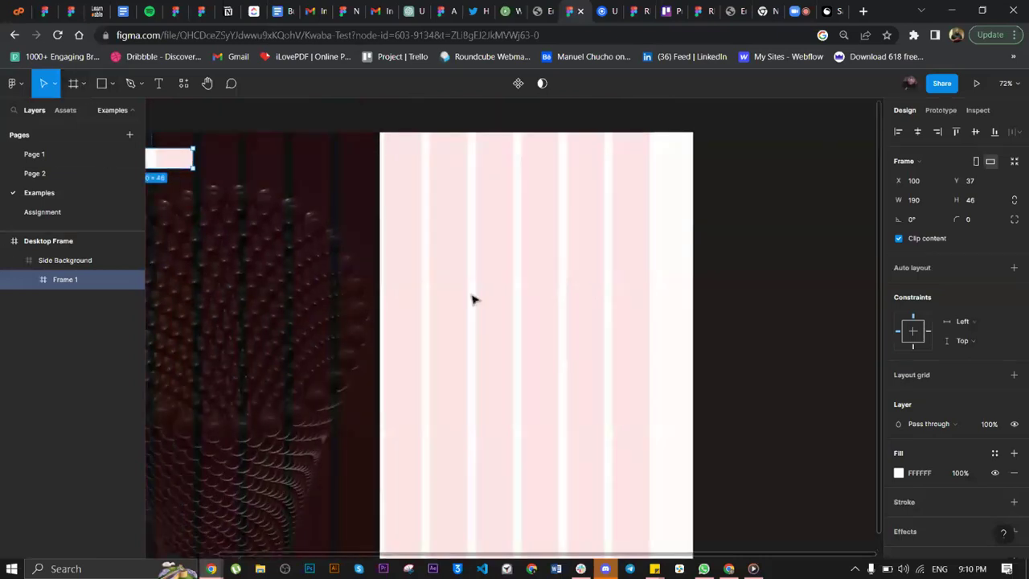
scroll(473, 300, "up", 1)
scroll(473, 296, "left", 3)
key("Escape")
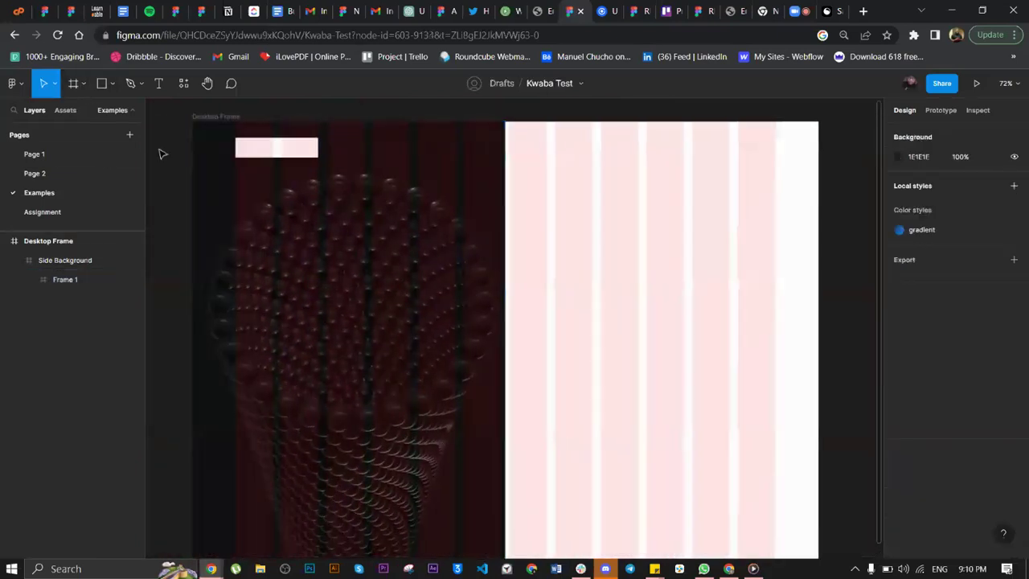
key("r")
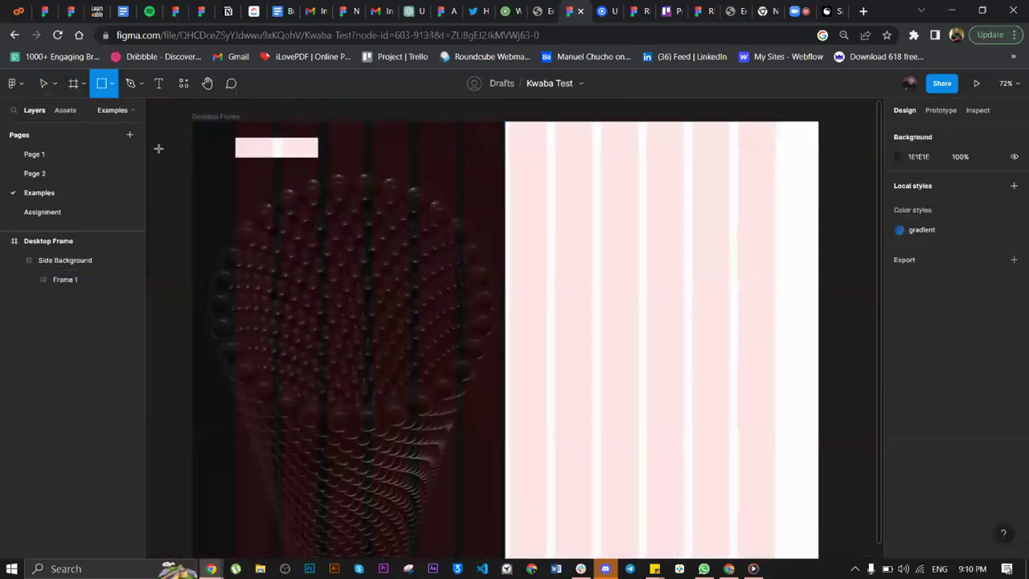
left_click(323, 325)
key("Delete")
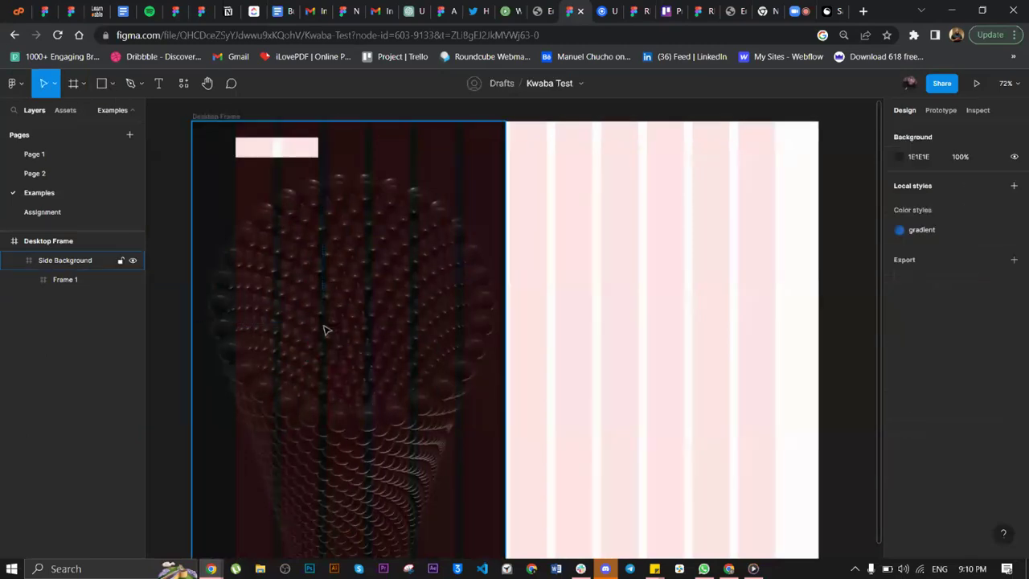
- Add a text layer reading "Re-Imagine Technology" in the middle of the Side Background
key("t")
left_click(303, 300)
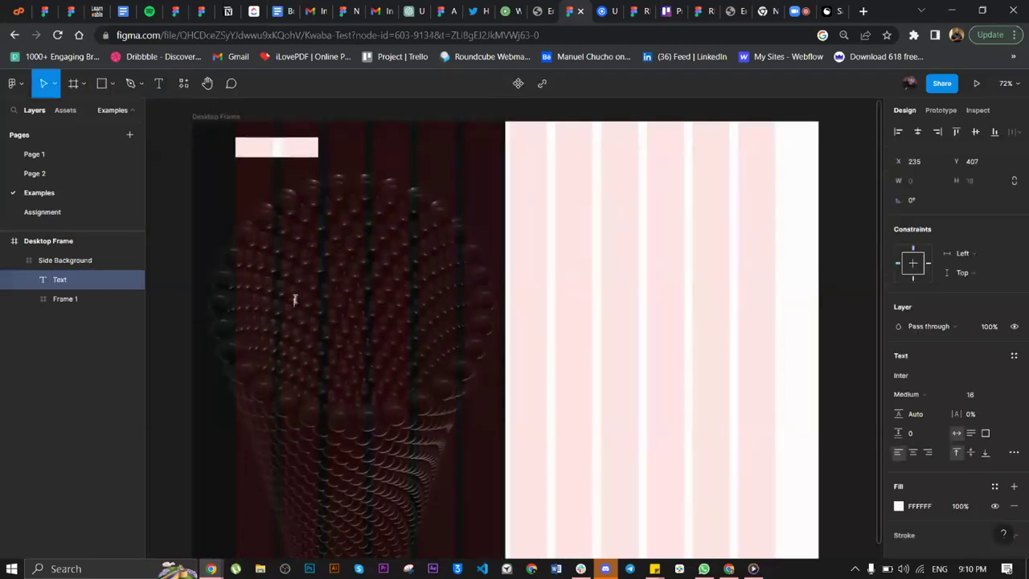
type("Re-Imag")
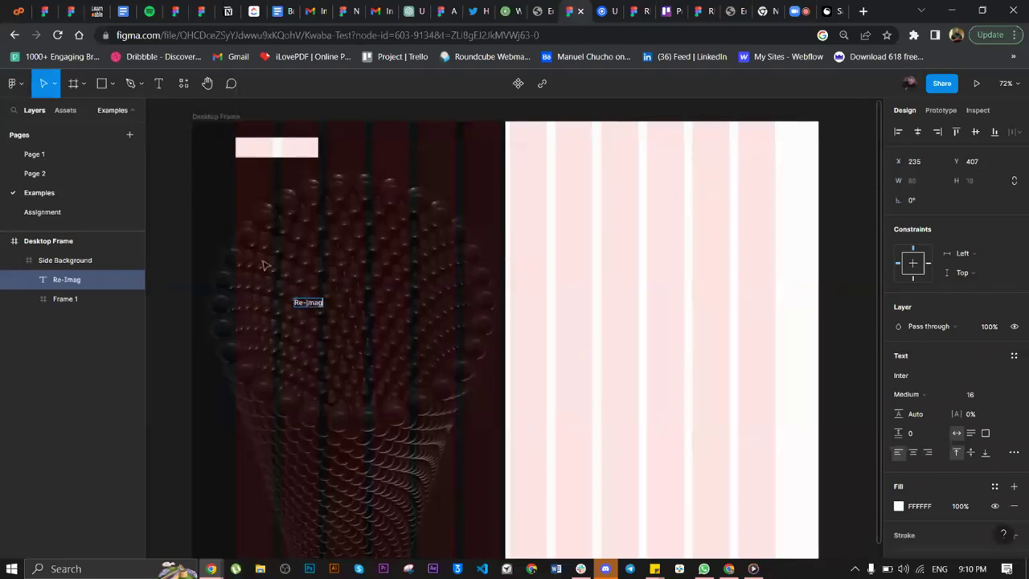
type("ine 1echnology")
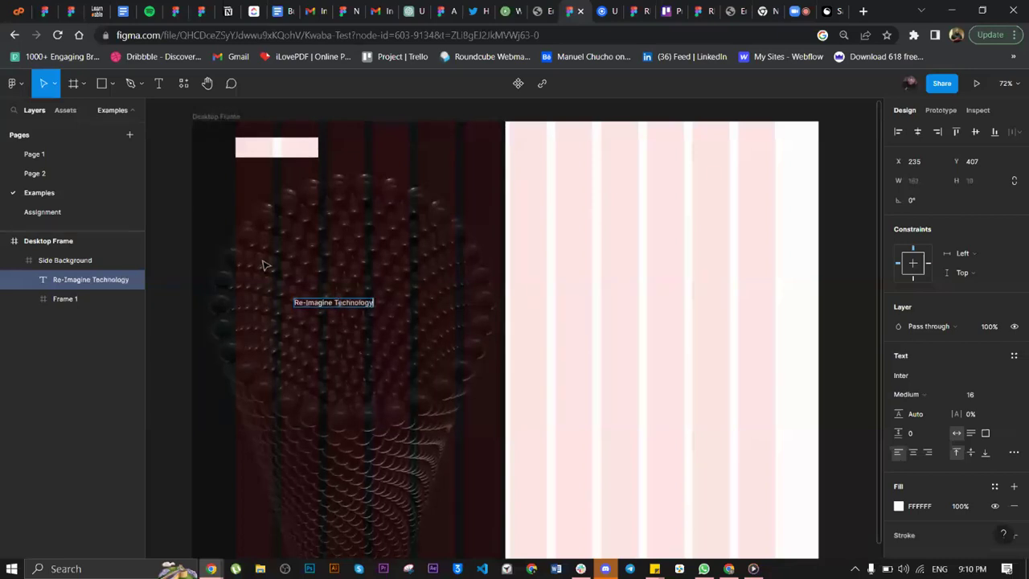
key("Escape")
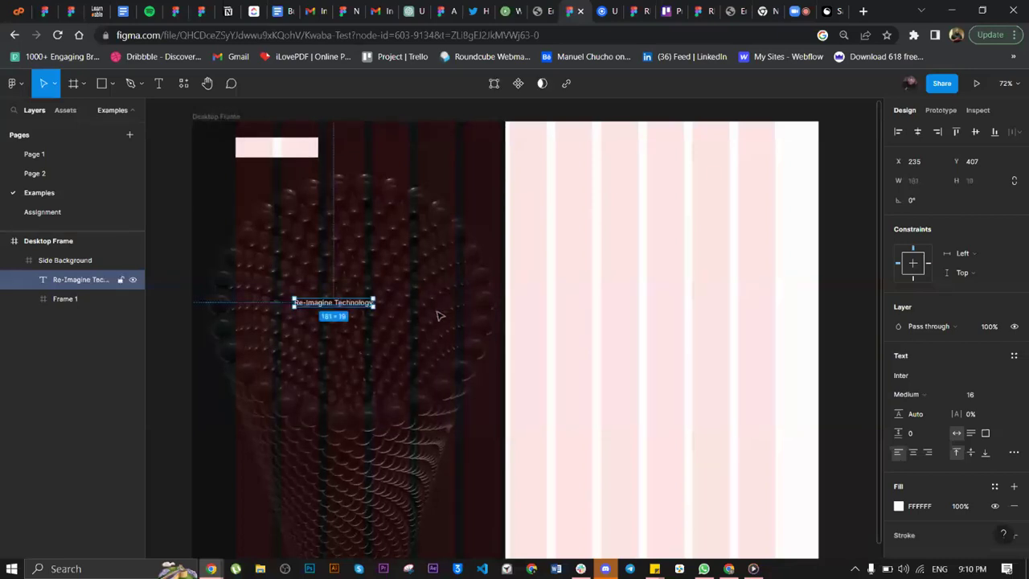
- Set the heading's font size to 60 and narrow its box to about 461 wide, starting at the first column, so it wraps onto two lines
left_click(975, 398)
type("60")
key("Return")
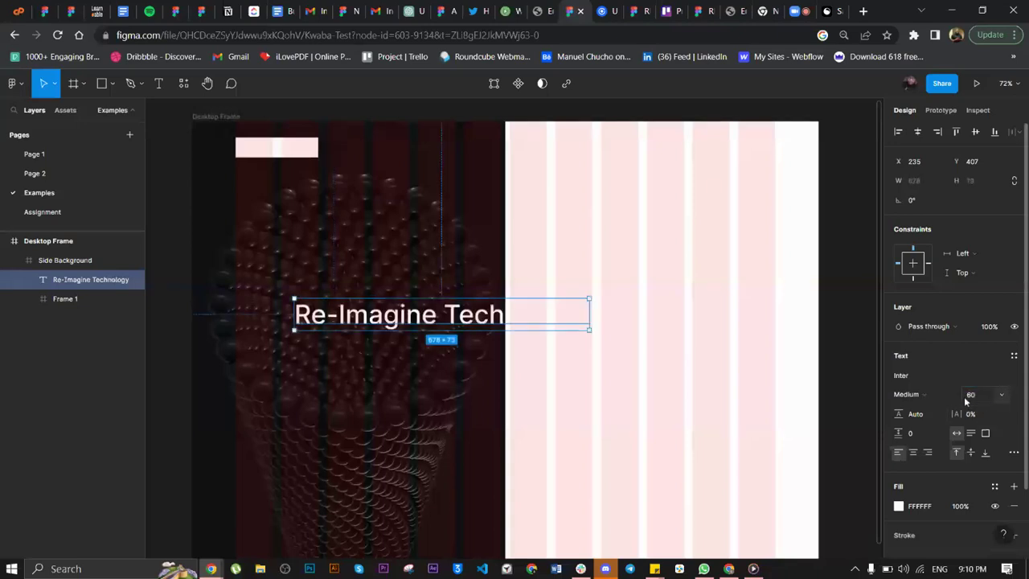
left_click_drag(590, 314, 404, 318)
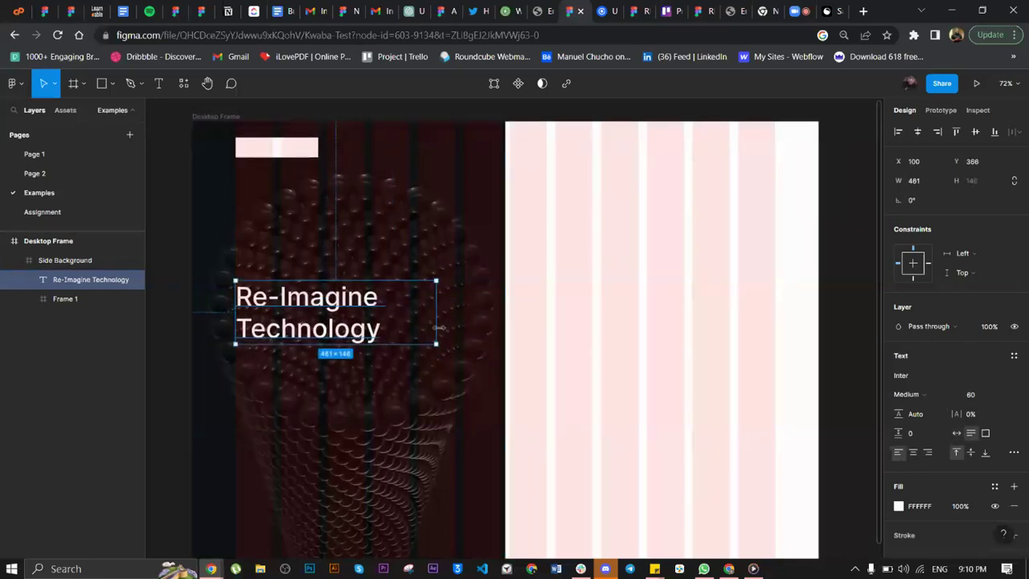
- Scale the two-line heading up proportionally from the first column's edge, then deselect it
key("k")
mouse_move(455, 327)
left_mouse_down()
mouse_move(538, 349)
mouse_move(510, 325)
mouse_move(467, 326)
left_mouse_up()
key("v")
left_click(165, 291)
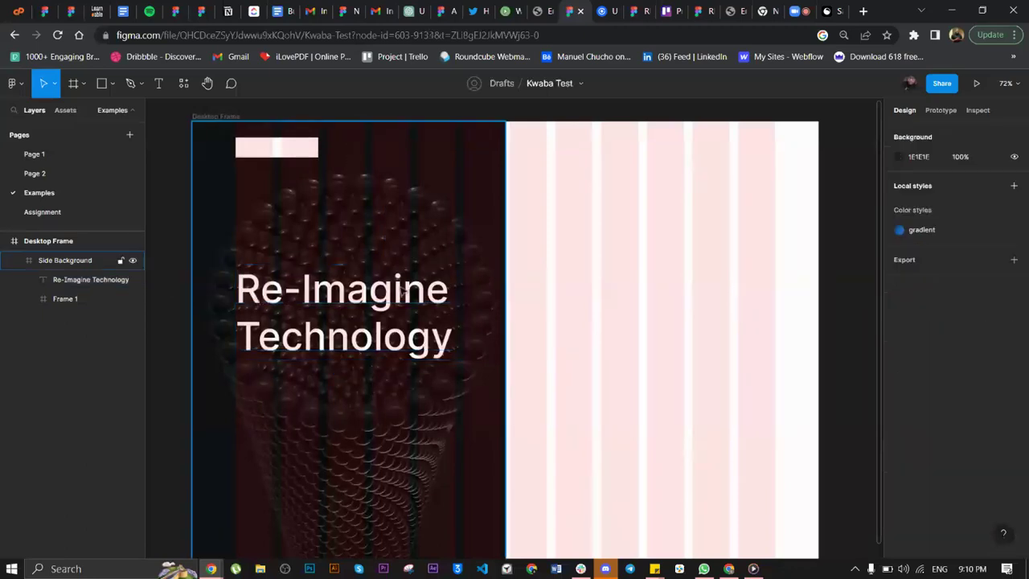
- Switch to the Zoom meeting to read the latest chat messages, then return to the Kwaba Test file in Figma
left_click(796, 13)
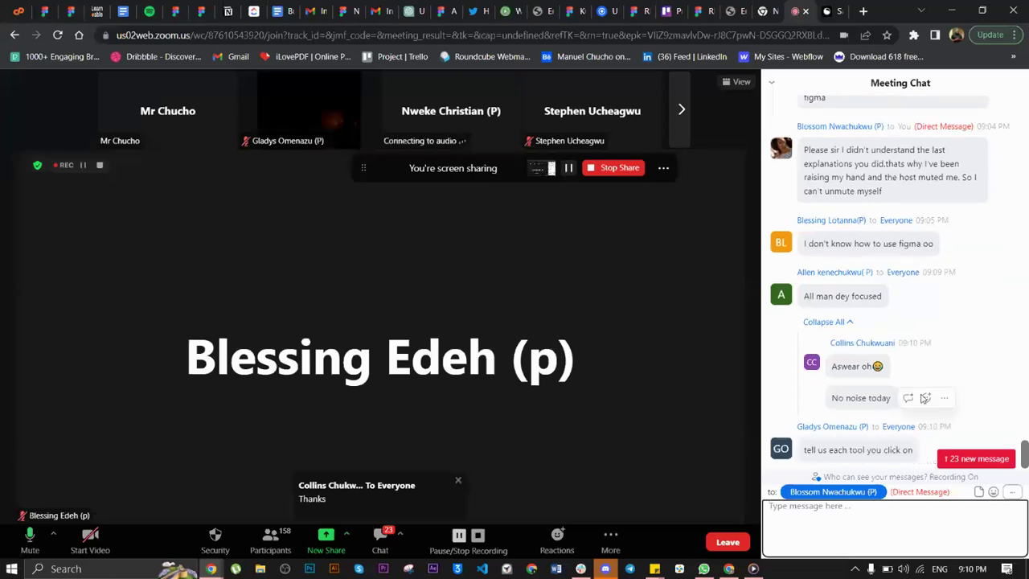
mouse_move(924, 400)
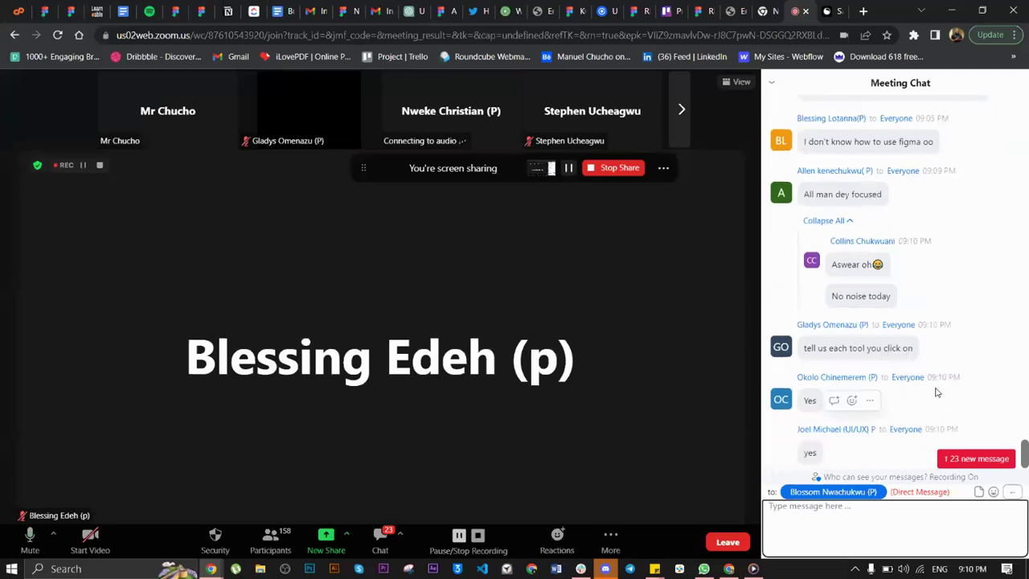
left_click(572, 11)
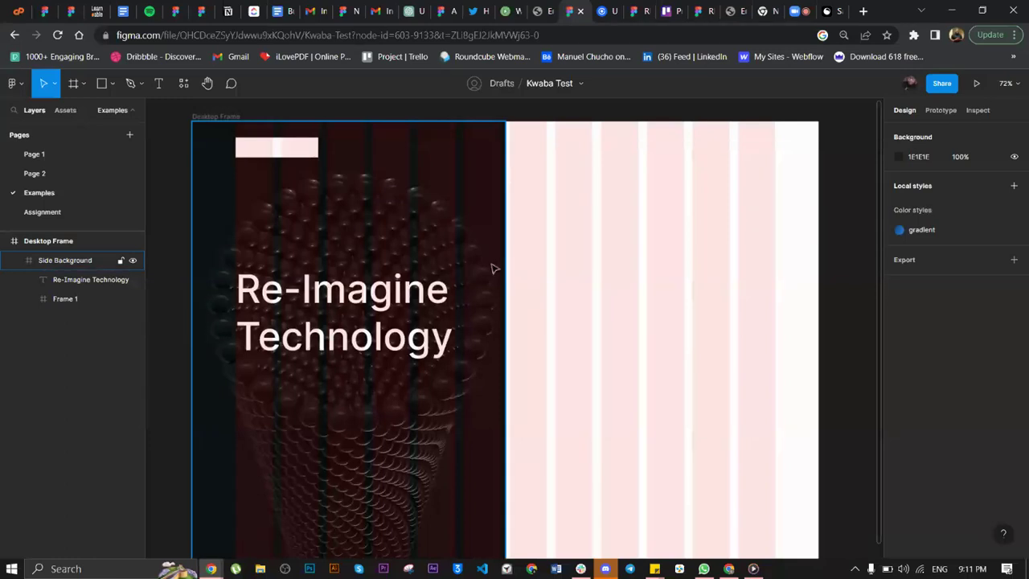
- Move the small white frame above the heading down to Y 61 and deselect it
left_click(312, 152)
left_click_drag(312, 152, 310, 163)
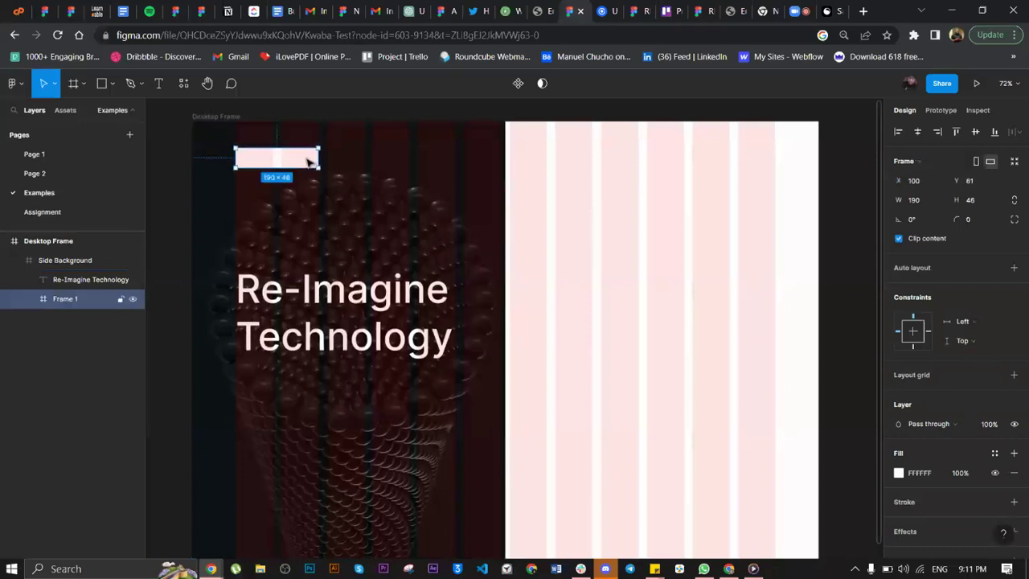
left_click(183, 280)
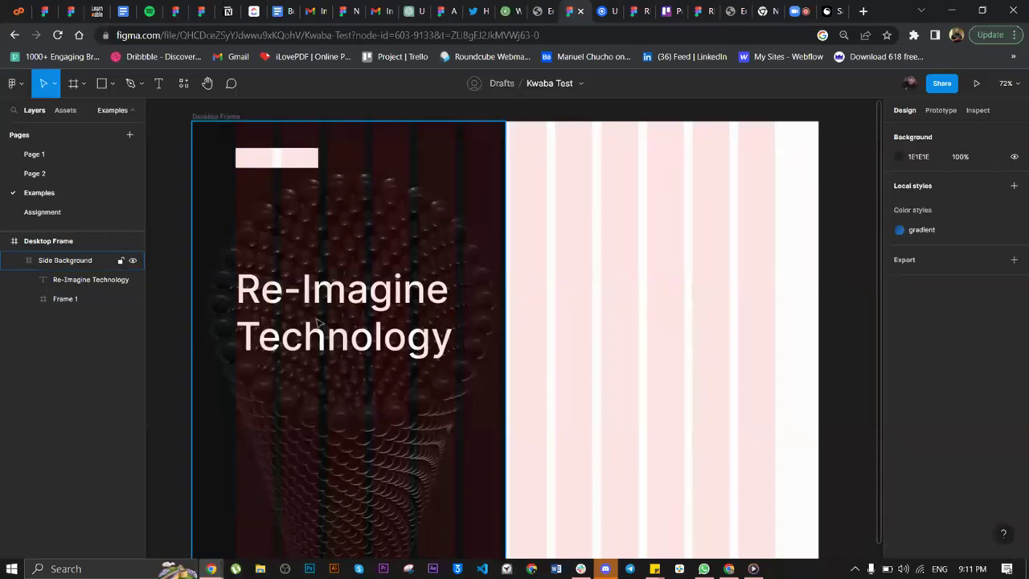
- Copy the second numbered text layer from the Assignment page
scroll(463, 323, "down", 2)
left_click(80, 217)
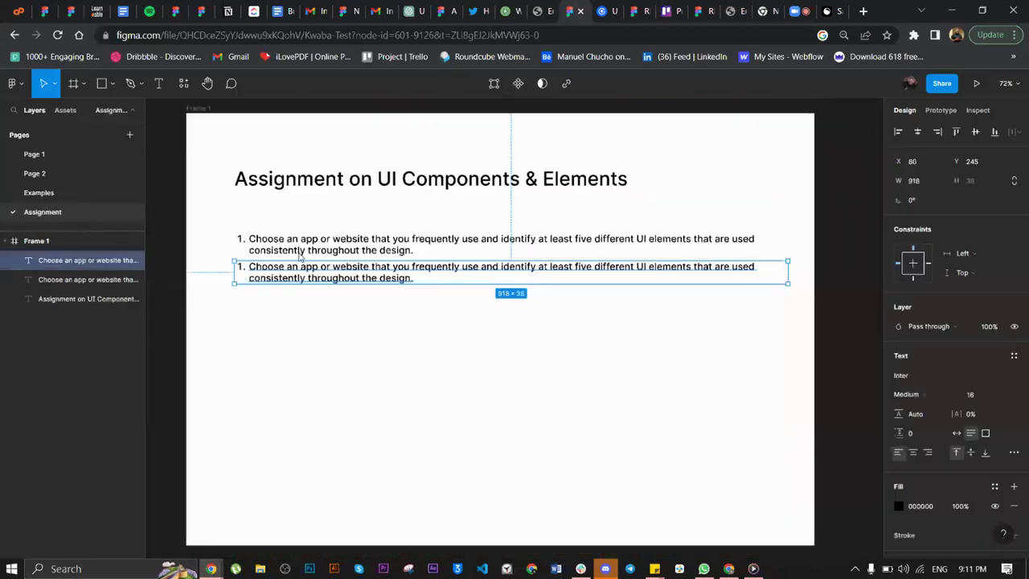
double_click(320, 272)
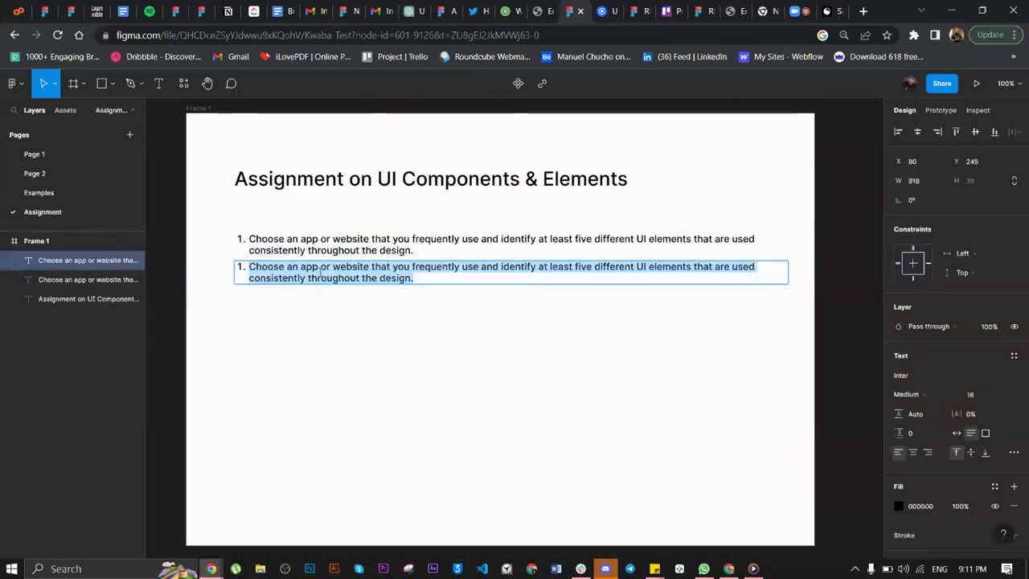
key("Escape")
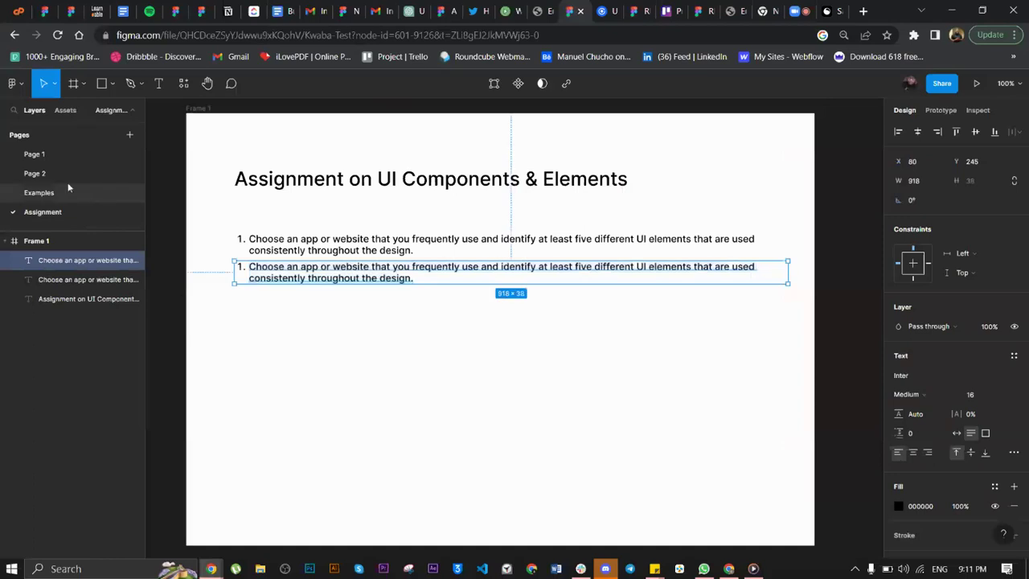
- Return to the Examples page and paste the copied assignment text into the Side Background frame
left_click(75, 196)
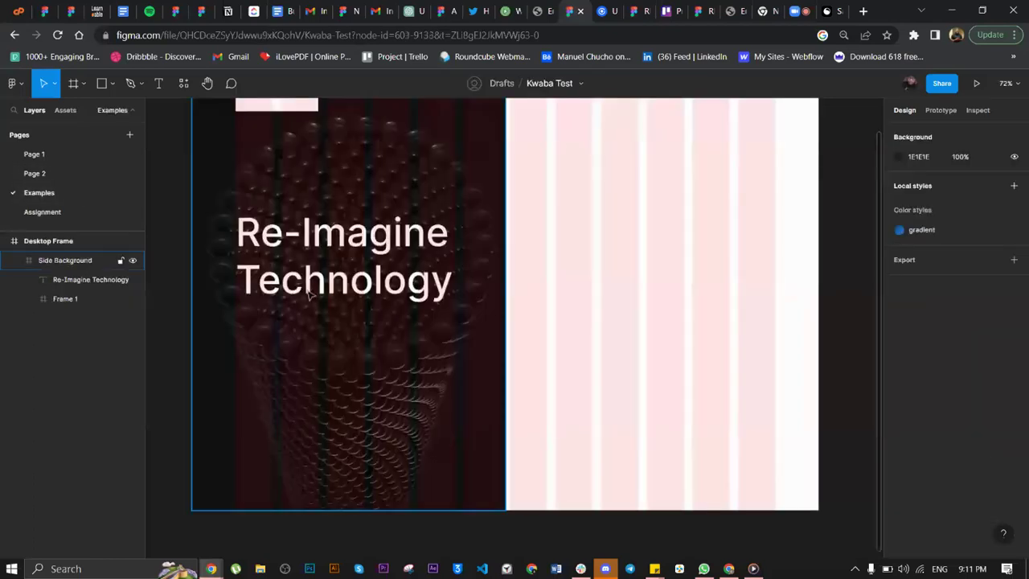
left_click(312, 294)
left_click(304, 355)
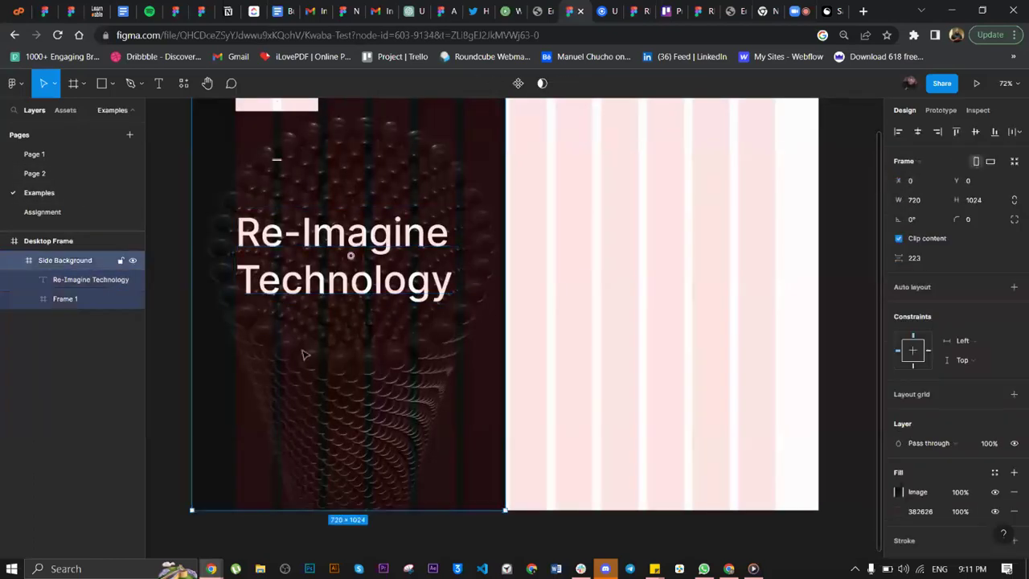
key("ctrl+v")
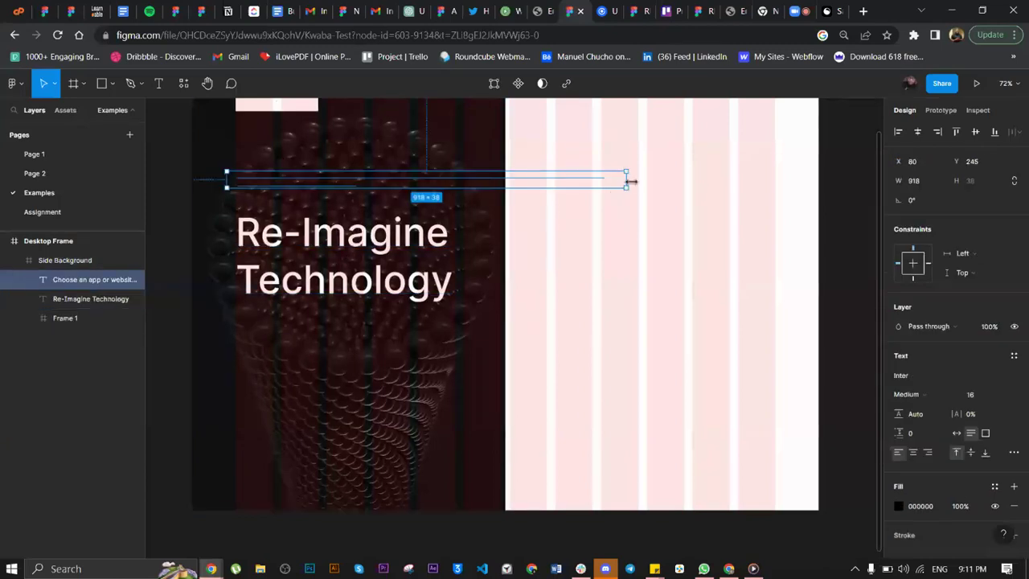
- Narrow the pasted text to about 608 wide, place it directly below the heading, and colour it white sampled from the canvas
left_click_drag(627, 180, 466, 322)
key("i")
left_click(591, 195)
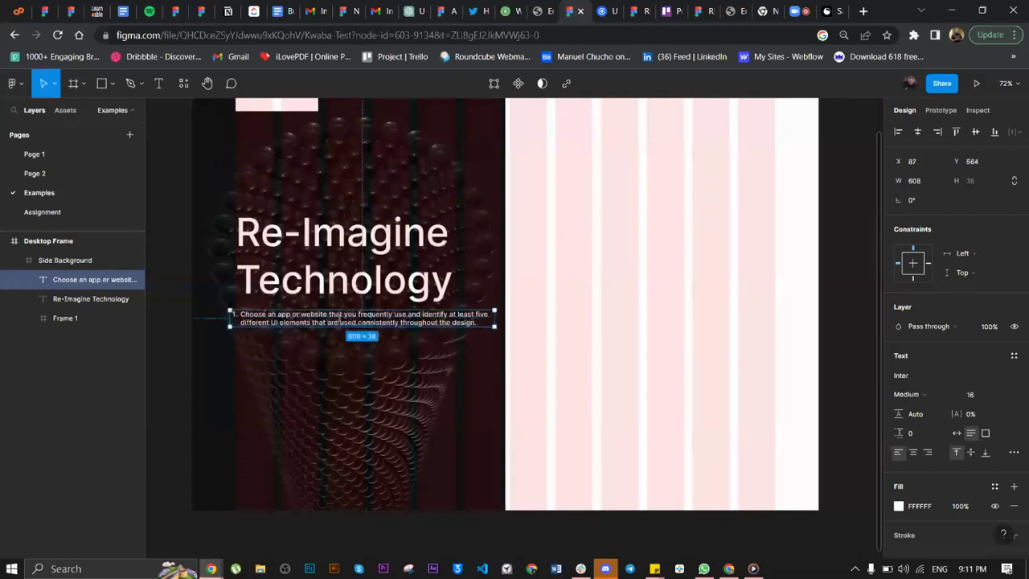
- Remove the list numbering from the paragraph below the heading
scroll(341, 323, "up", 1)
scroll(341, 323, "up", 5)
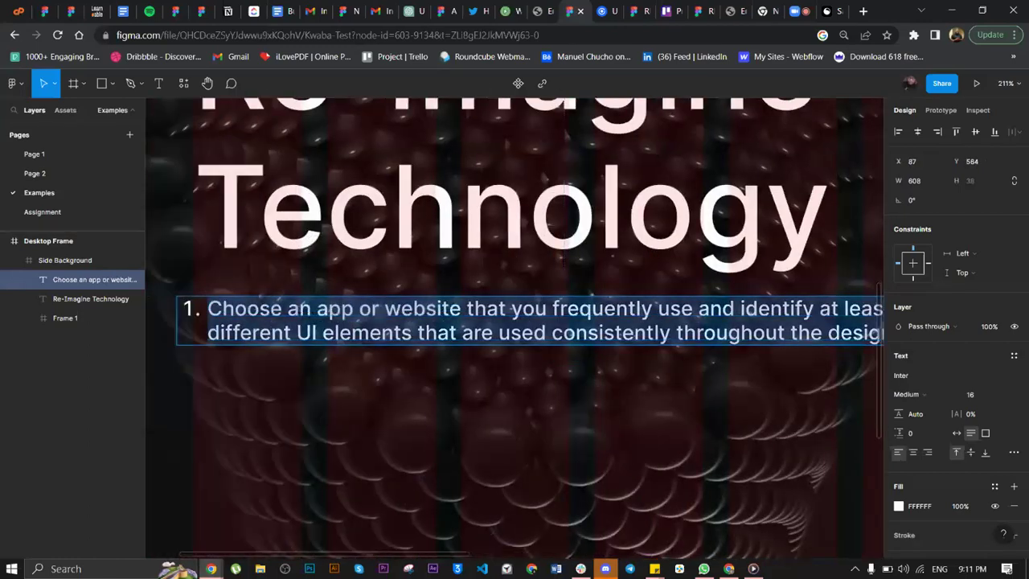
double_click(251, 309)
key("BackSpace")
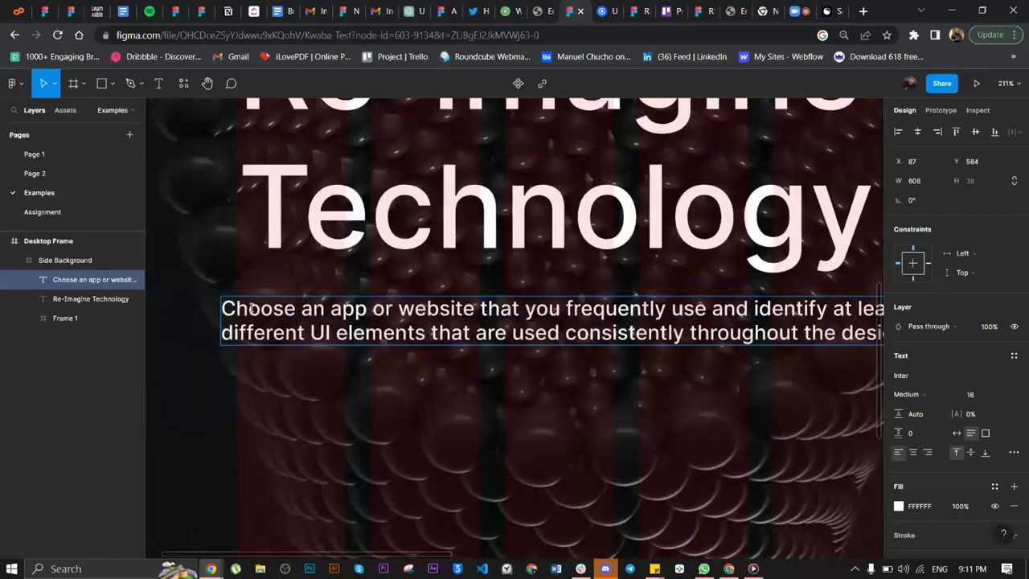
- Align the paragraph to the first column at X 100 and narrow it to 500 wide
key("Escape")
mouse_move(391, 341)
left_mouse_down()
mouse_move(467, 341)
mouse_move(400, 341)
left_mouse_up()
scroll(401, 340, "down", 1)
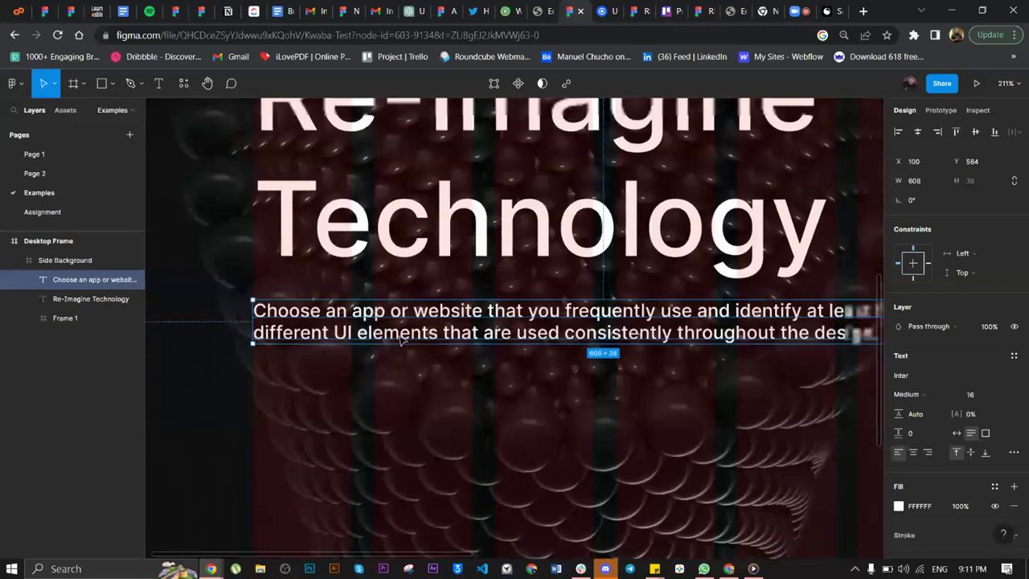
scroll(401, 340, "down", 5)
left_click_drag(657, 328, 595, 330)
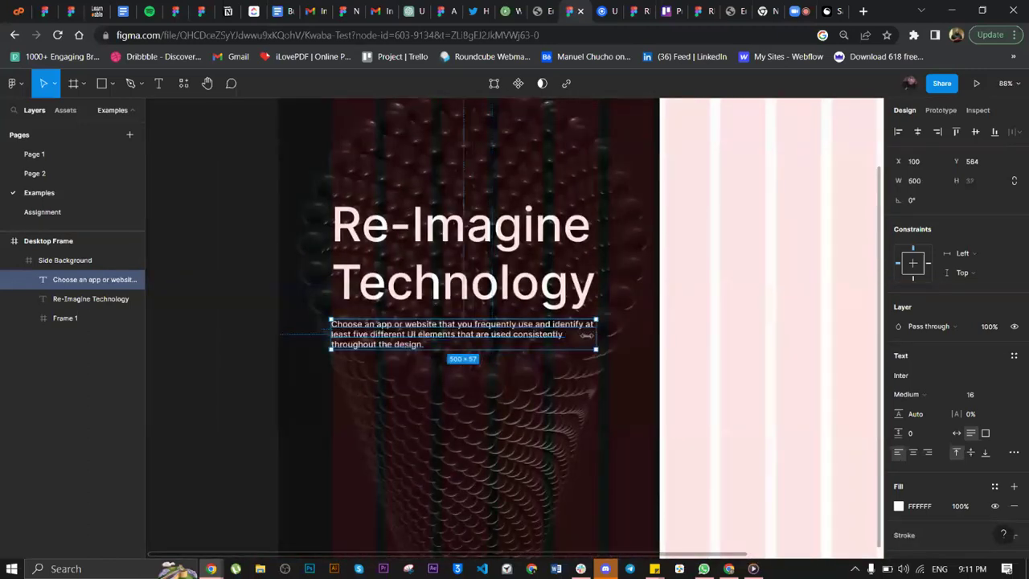
- Try font sizes 24 and 20 on the paragraph, and settle on 18
left_click(973, 394)
type("24")
key("Return")
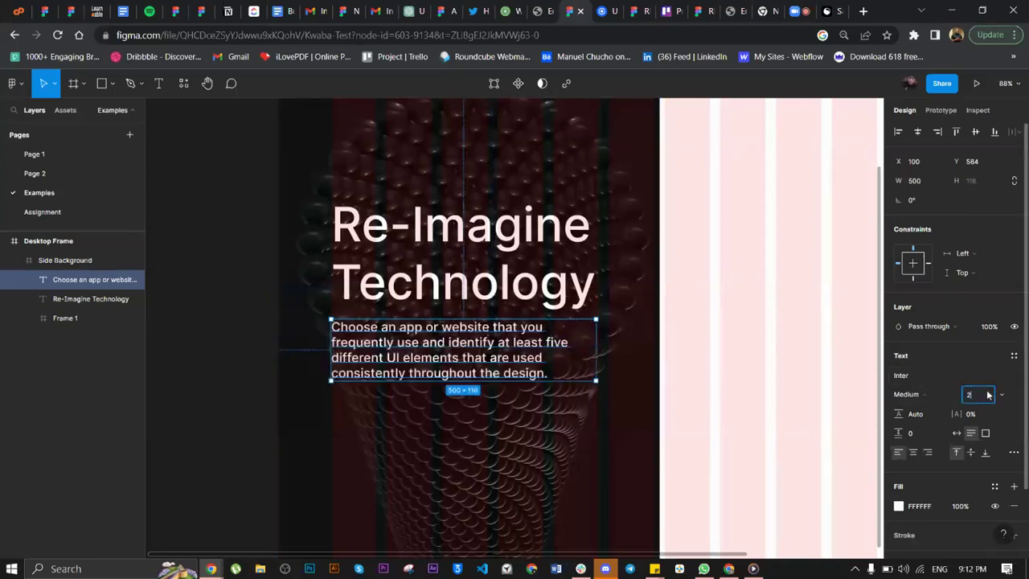
key("Return")
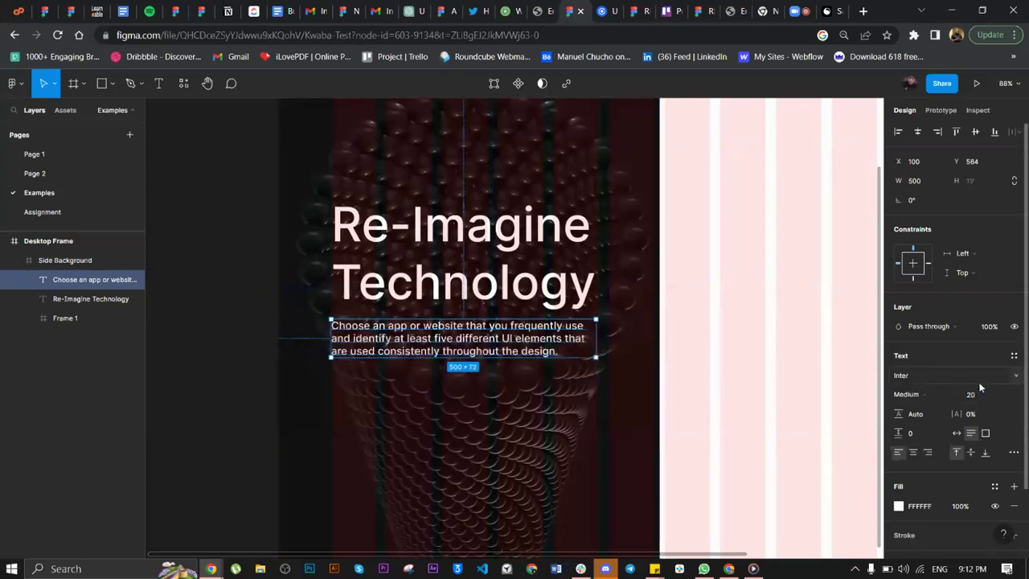
type("18")
key("Return")
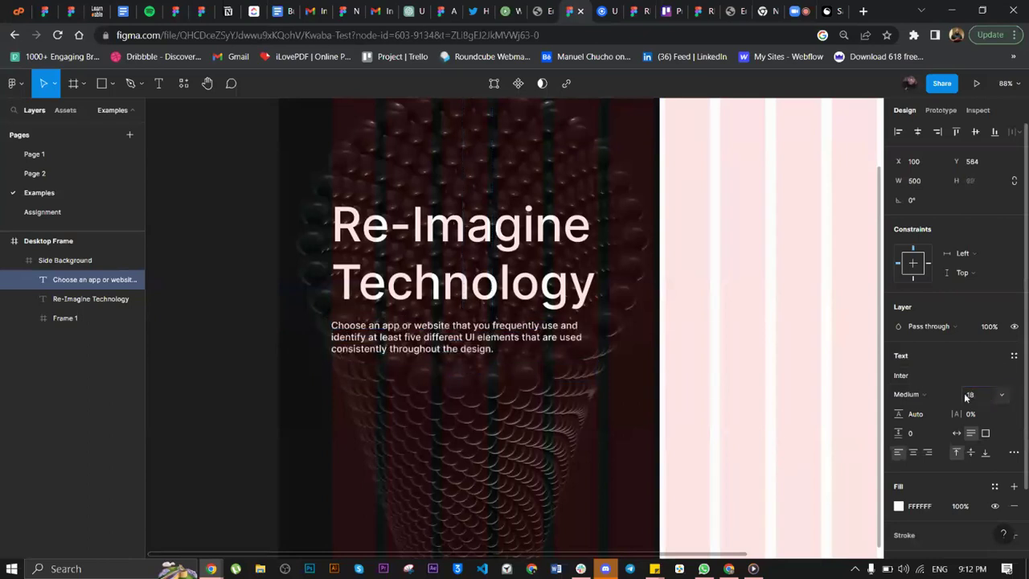
- Change the paragraph's font weight to Regular and increase its line height slightly, then deselect it
left_click(935, 394)
key("Up")
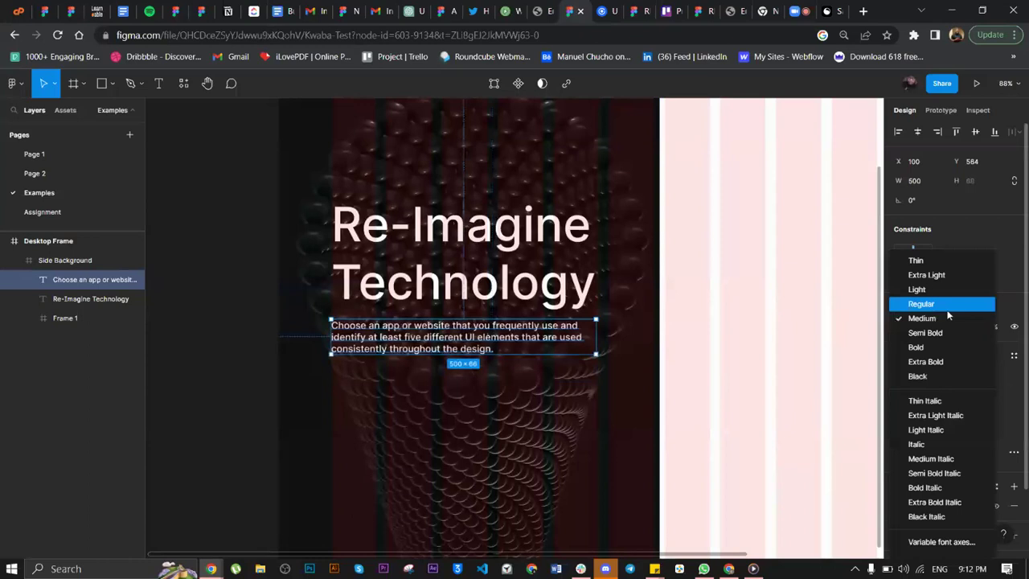
key("Return")
left_click_drag(898, 413, 480, 301)
left_click(189, 263)
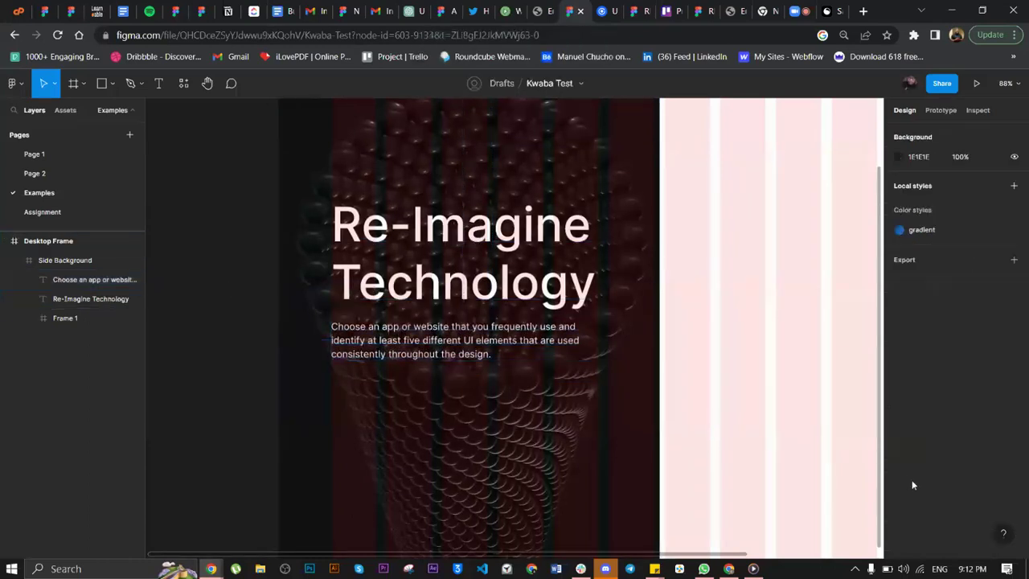
- Turn off the Windows Night light setting and return to the canvas
left_click(1006, 569)
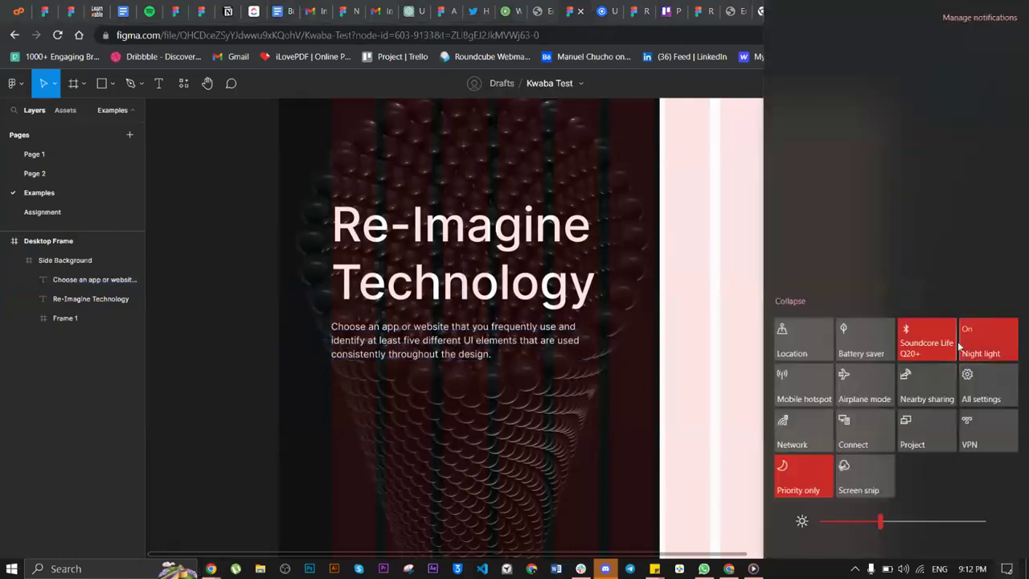
left_click(1001, 350)
left_click(373, 362)
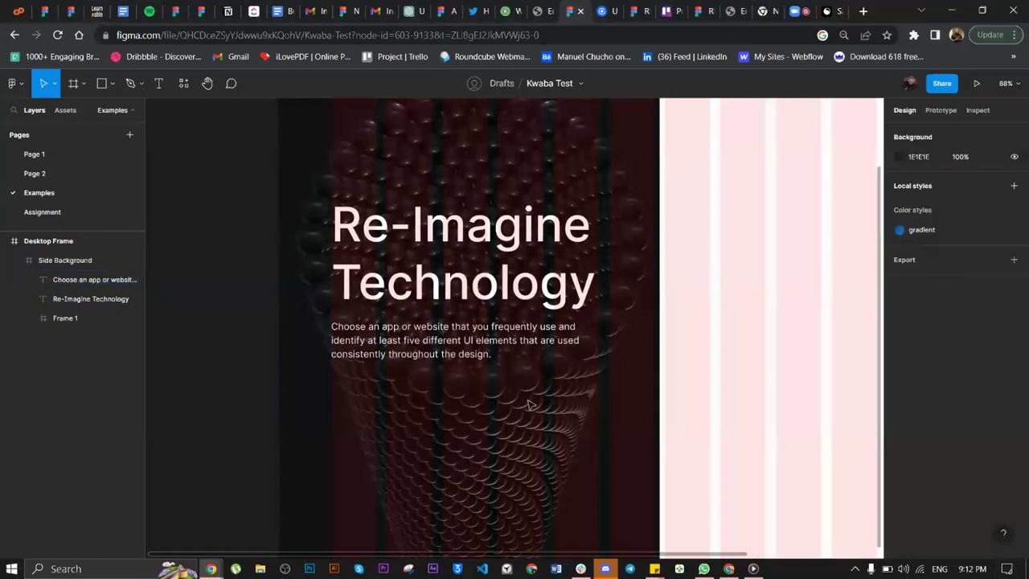
- Hide the layout grids and bring the whole Desktop Frame into view
scroll(528, 406, "right", 5)
scroll(528, 404, "down", 2)
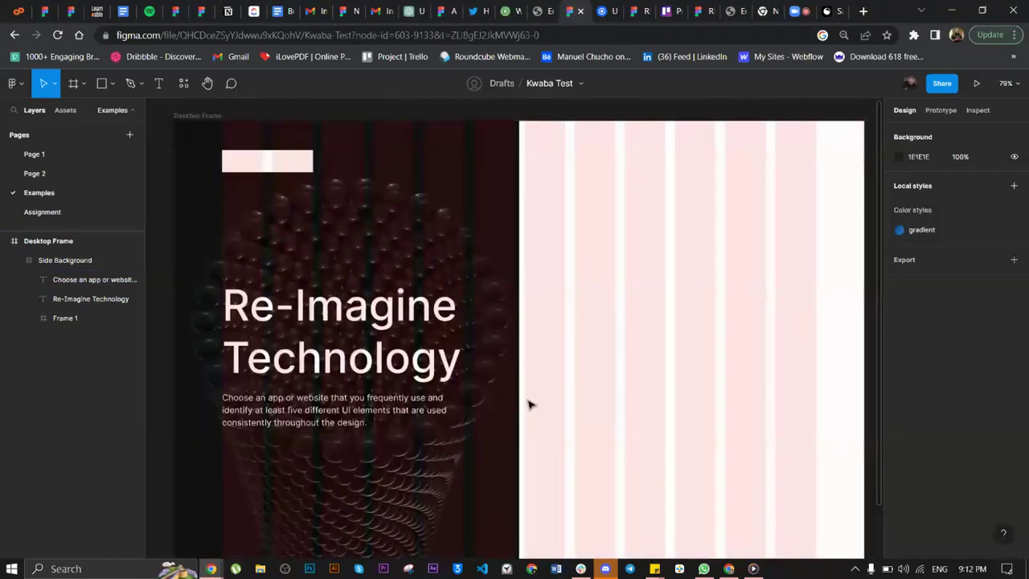
key("ctrl+shift+4")
scroll(528, 404, "down", 3)
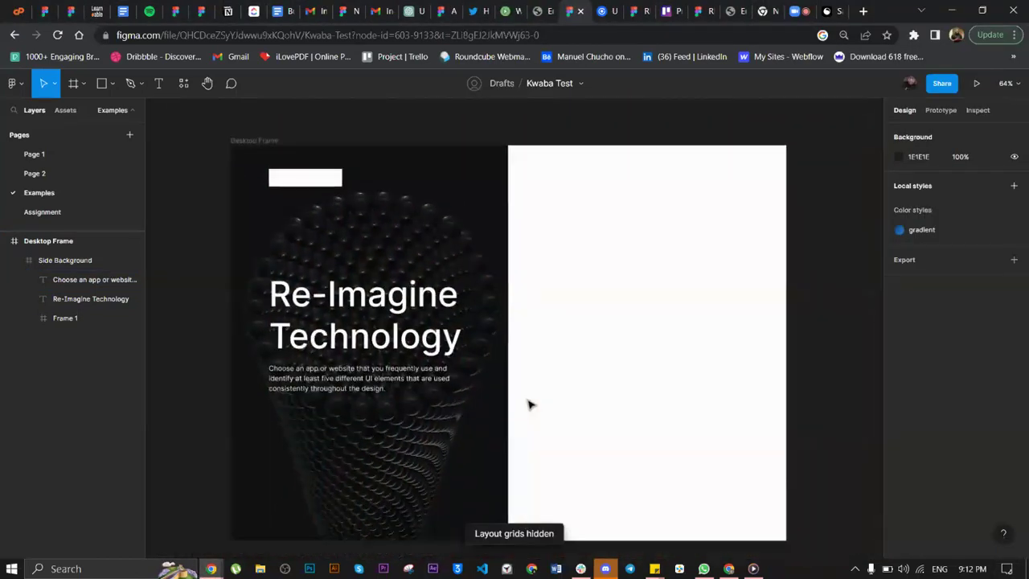
- Show the layout grids on the Desktop Frame again
key("ctrl+shift+4")
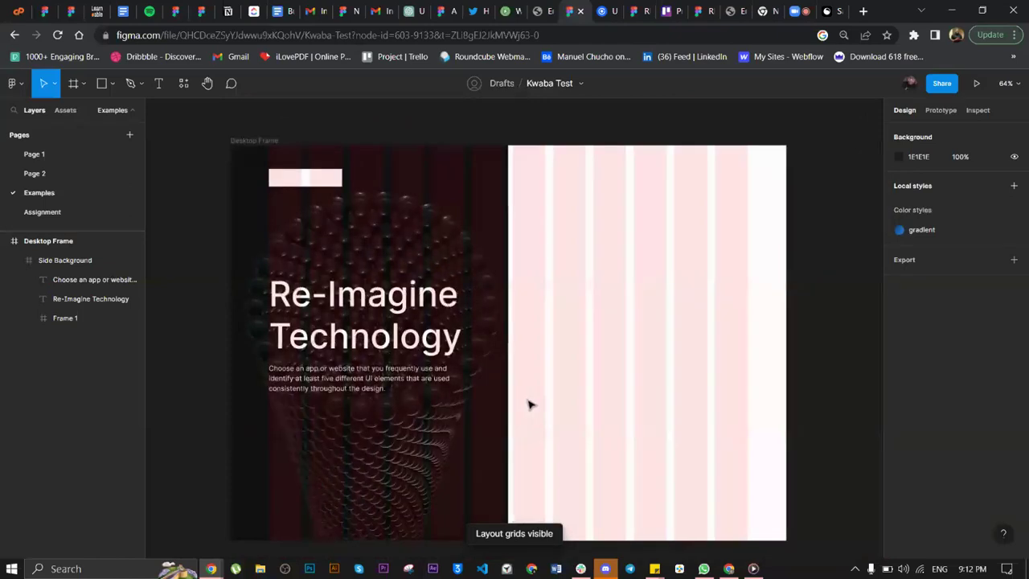
scroll(528, 404, "up", 3)
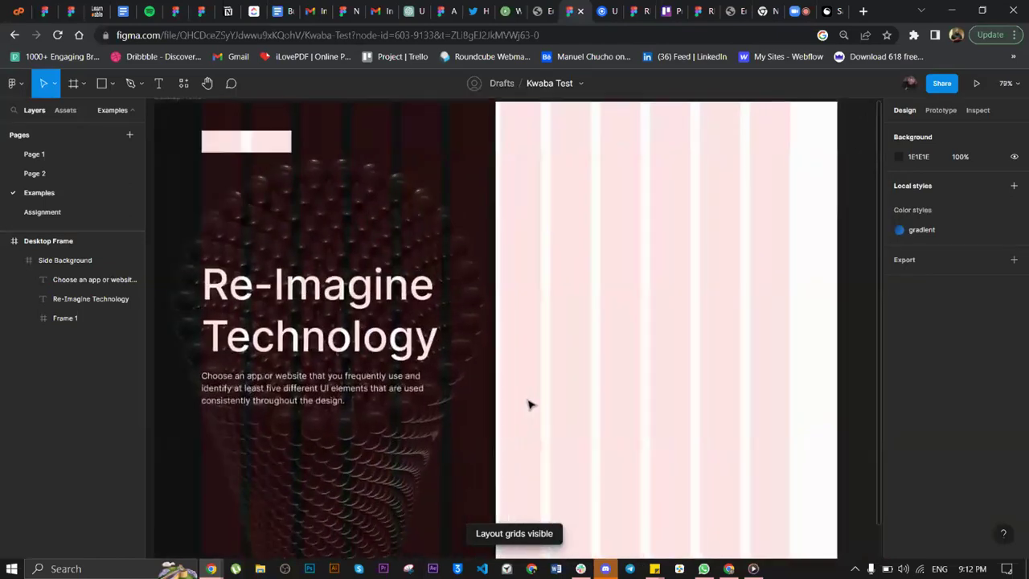
- Copy the Re-Imagine Technology heading onto the frame's white half and fill it with near-black 101113 sampled from the dark panel
left_click(381, 351)
key("ctrl+d")
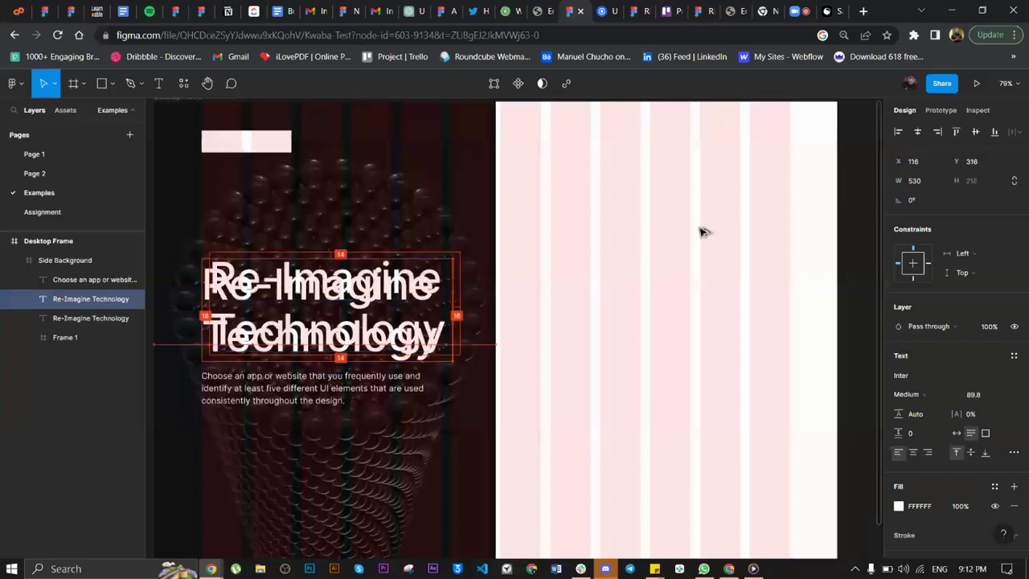
key("ctrl+x")
key("ctrl+v")
key("i")
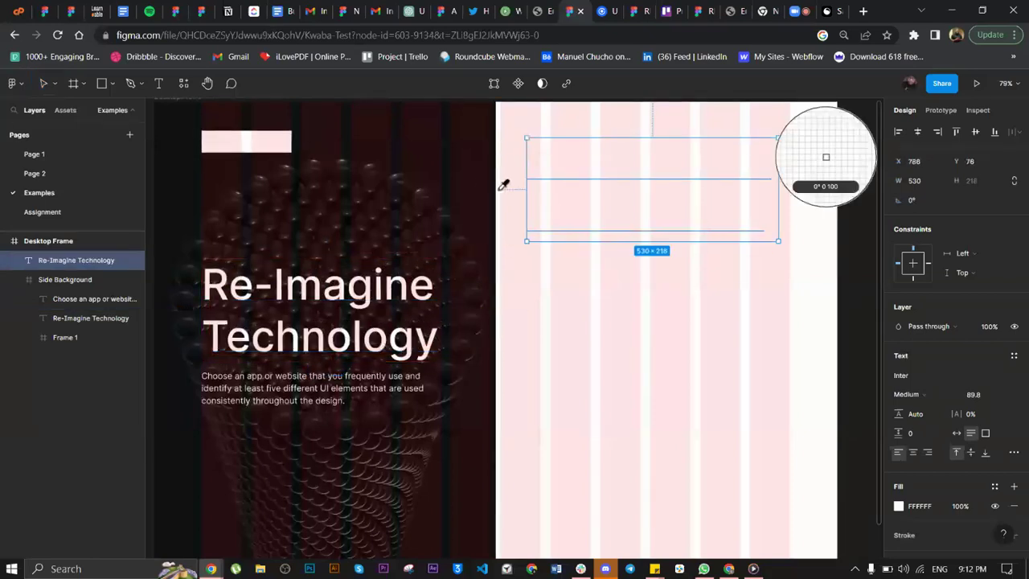
left_click(475, 179)
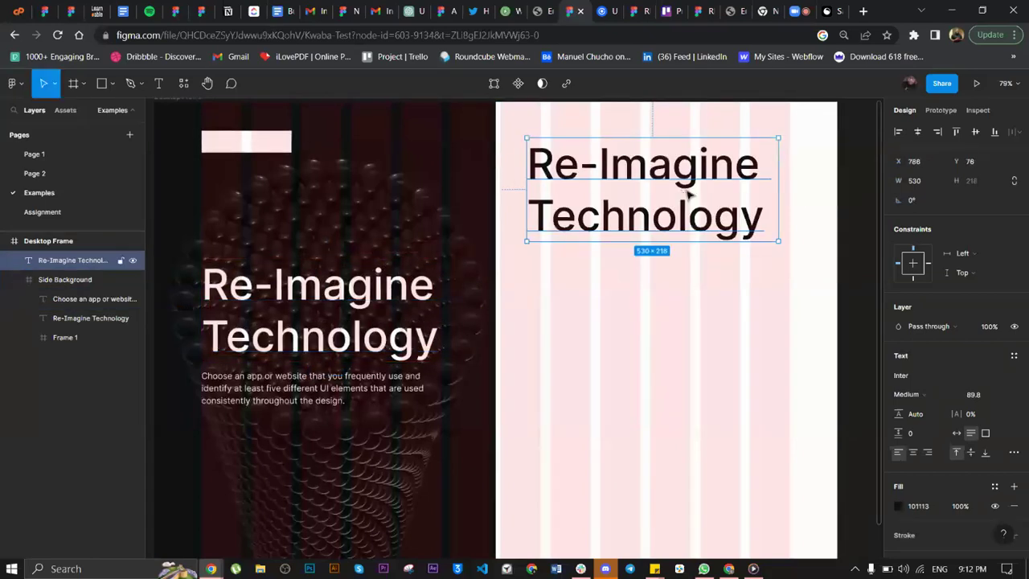
- Change the copied heading's text to "Create Account"
key("Return")
type("Cre")
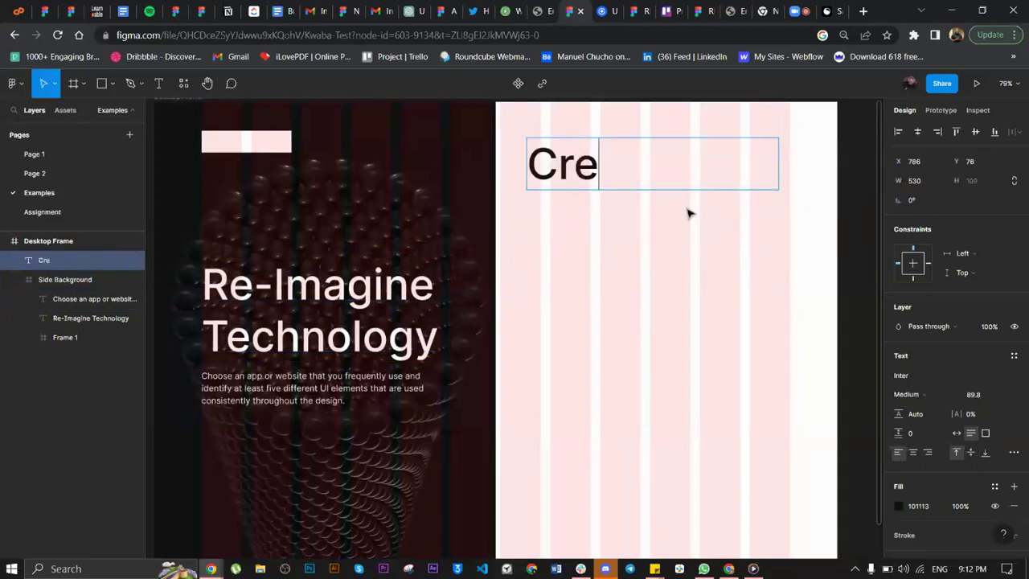
type("ate Acc")
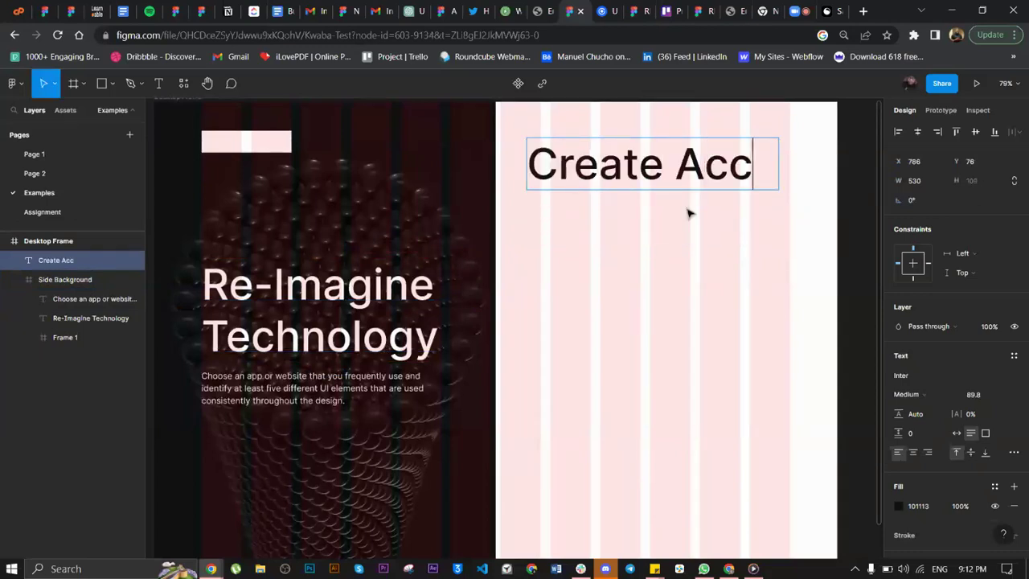
type("ount")
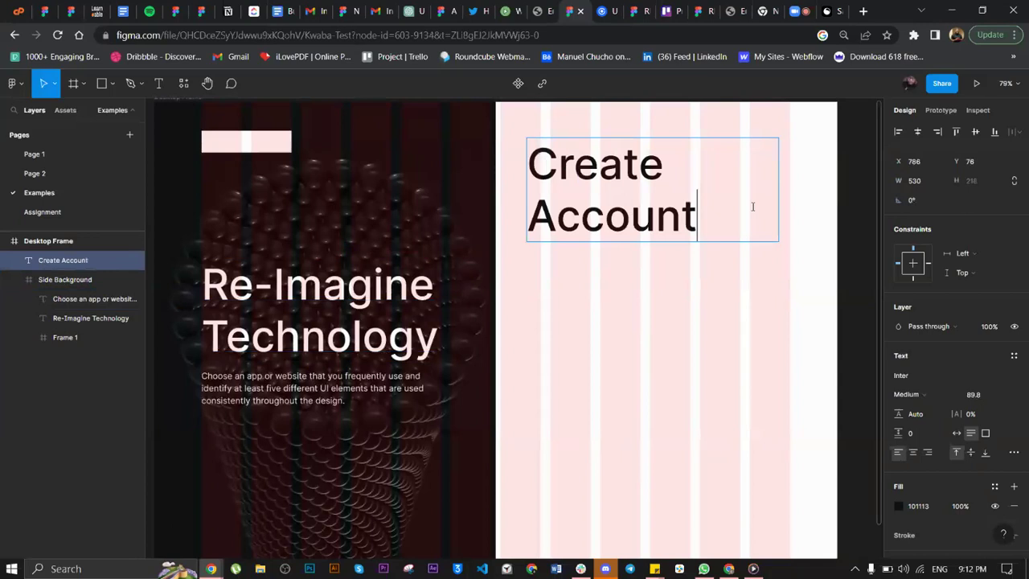
key("Escape")
- Set the Create Account heading to font size 40 with auto width, and move it to about X 920, Y 161
left_click(985, 398)
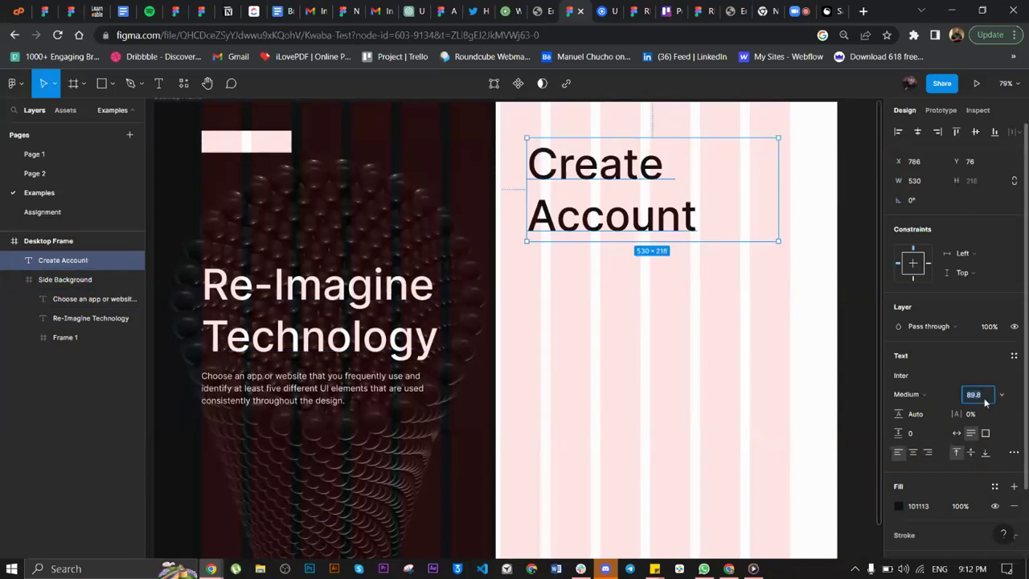
key("Return")
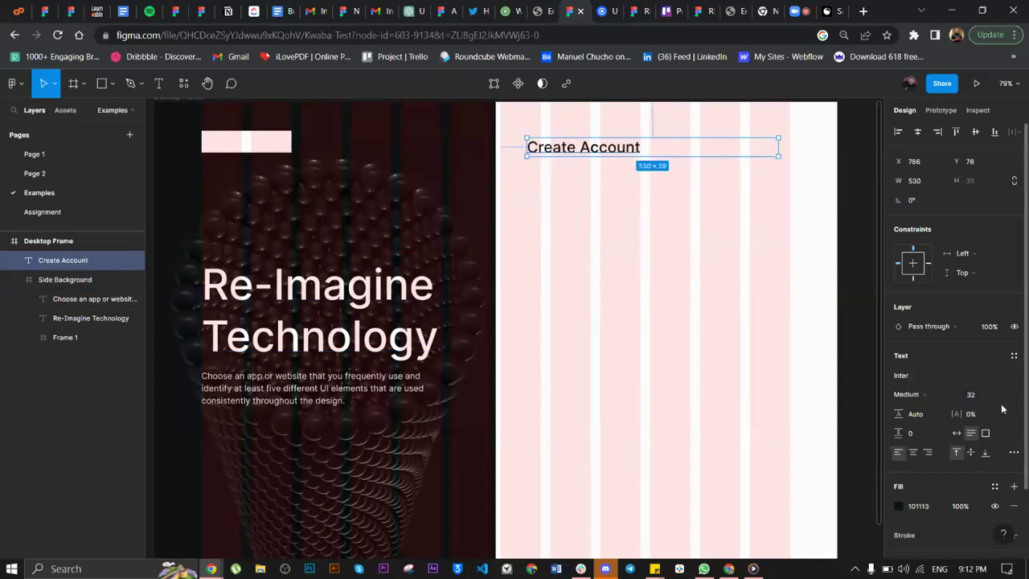
left_click(981, 396)
type("4")
key("Return")
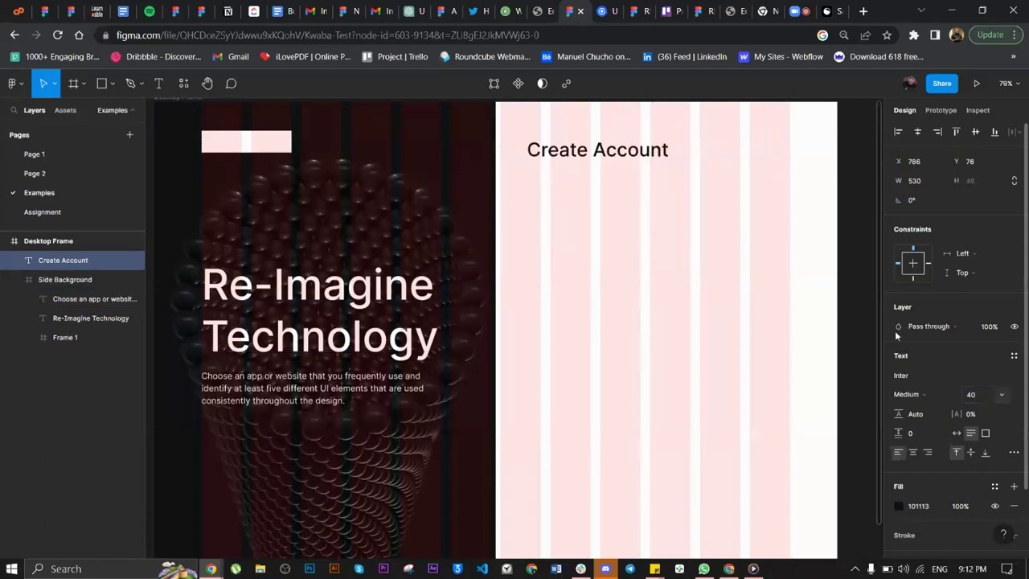
left_click(957, 433)
left_click_drag(653, 160, 712, 203)
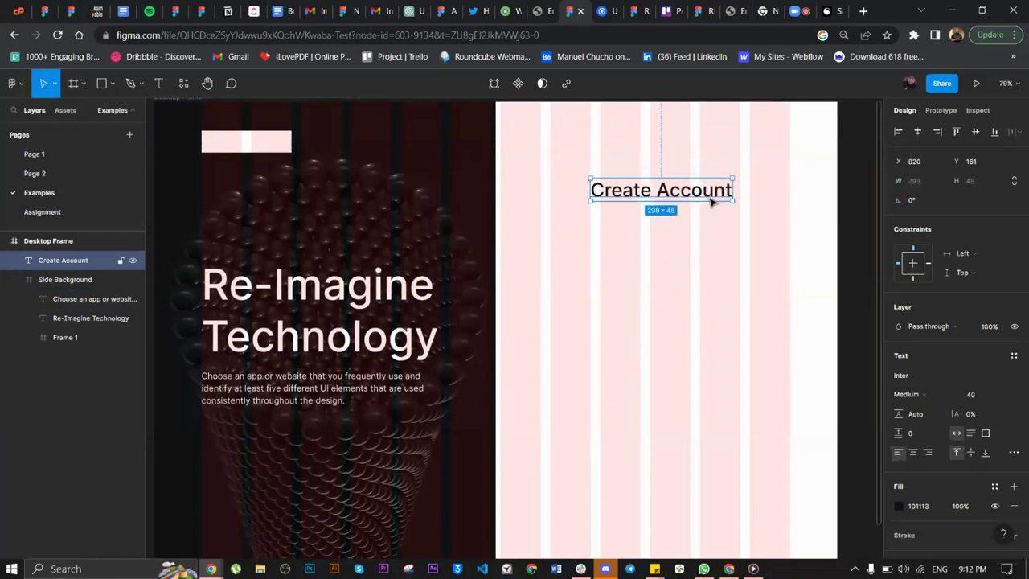
- Draw a frame about 717 × 1024 covering the white half of the Desktop Frame
scroll(712, 201, "down", 2)
scroll(713, 201, "up", 3)
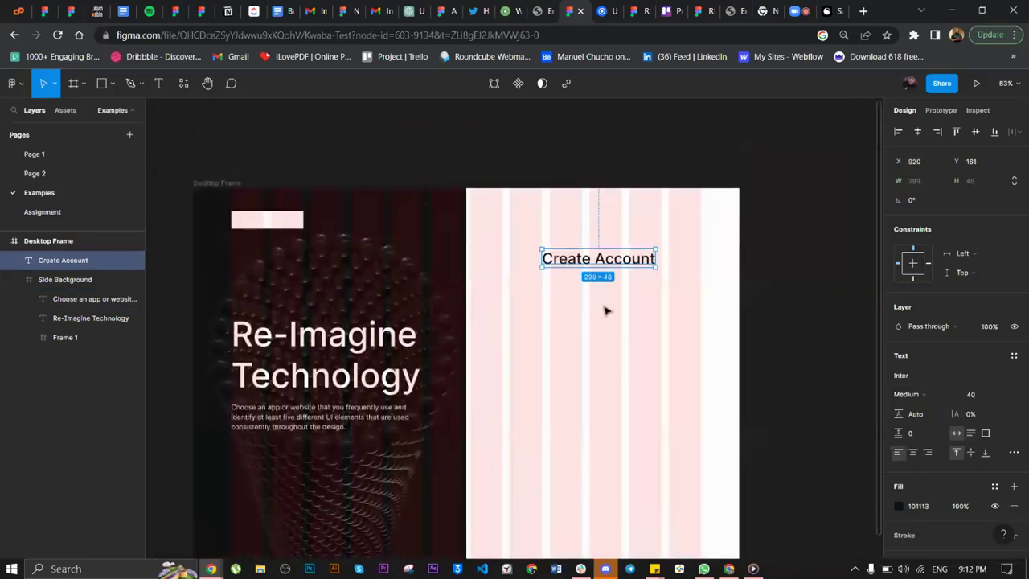
scroll(574, 418, "down", 1)
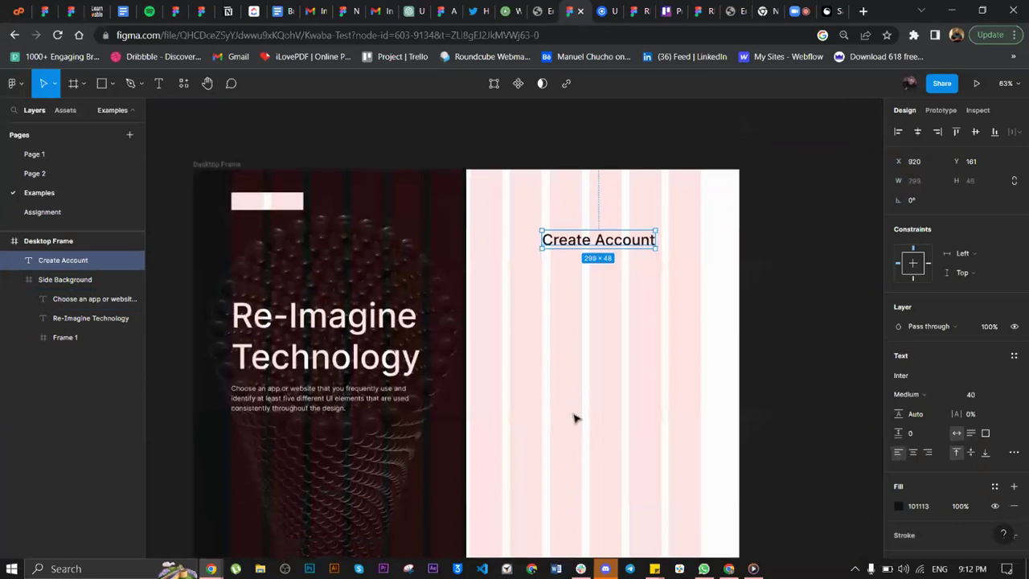
scroll(574, 418, "down", 2)
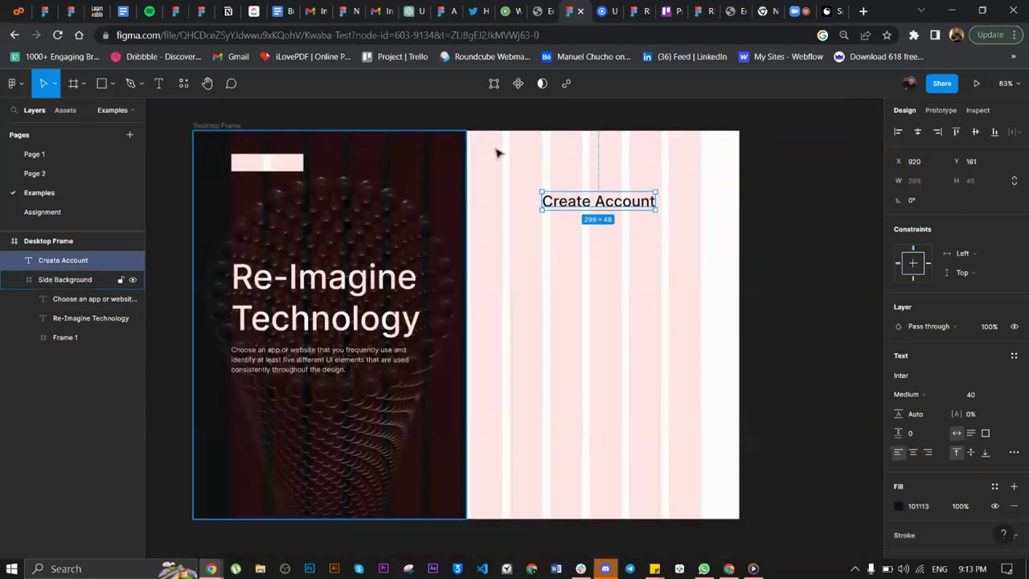
key("f")
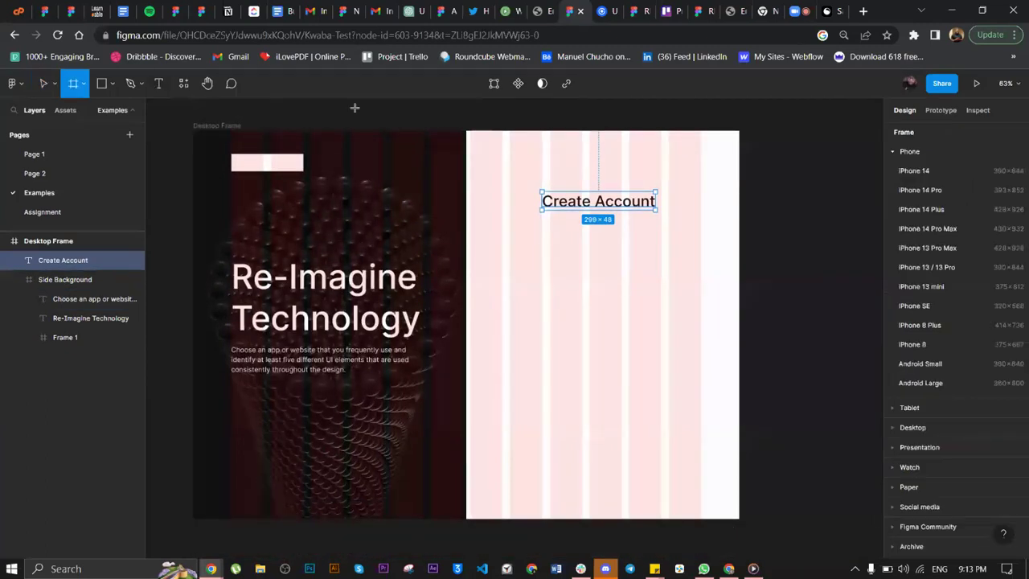
left_click_drag(467, 131, 738, 520)
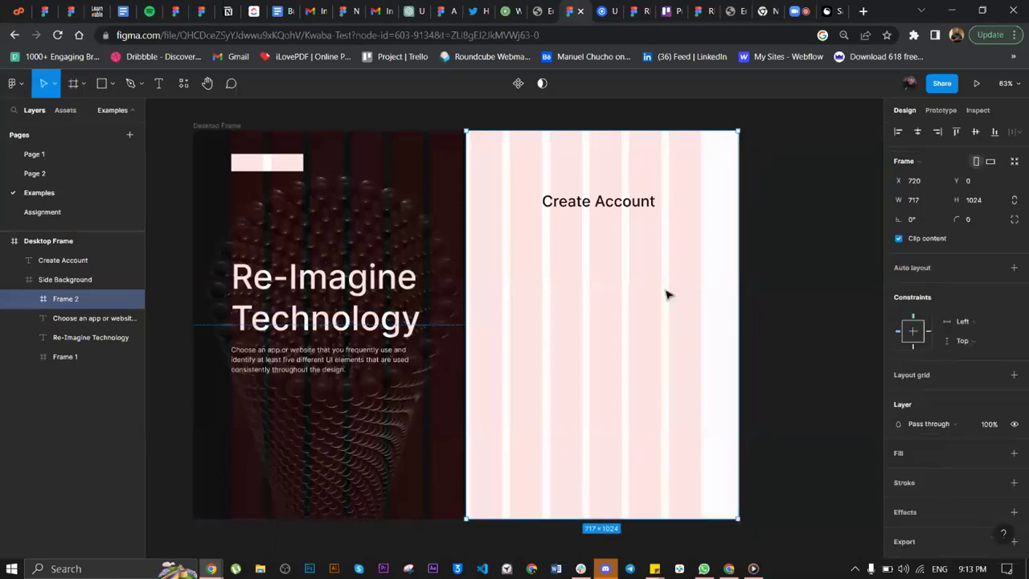
- Nest the Create Account text inside the new frame and try to move that frame out of Side Background
left_click(608, 207)
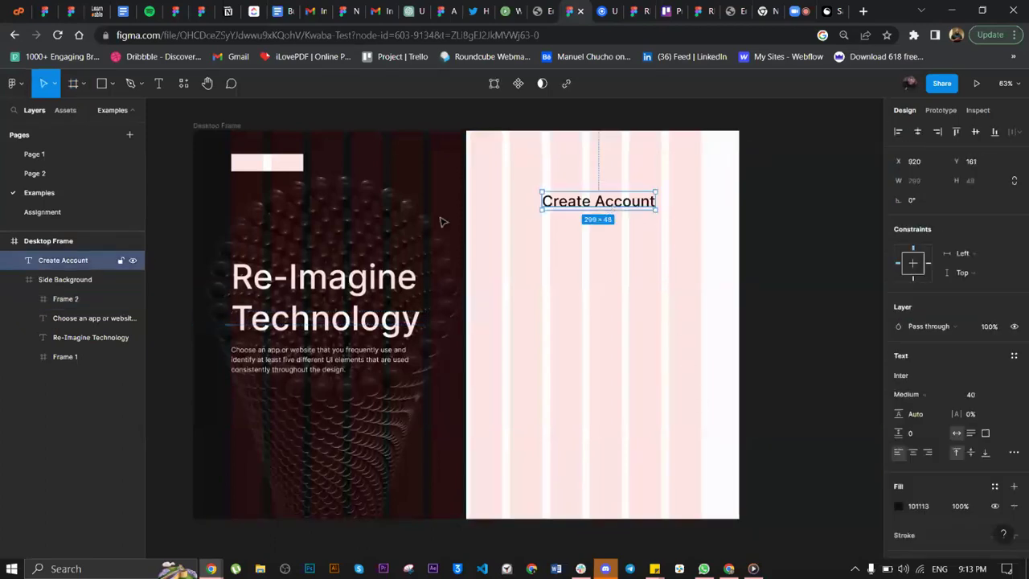
left_click_drag(72, 273, 69, 299)
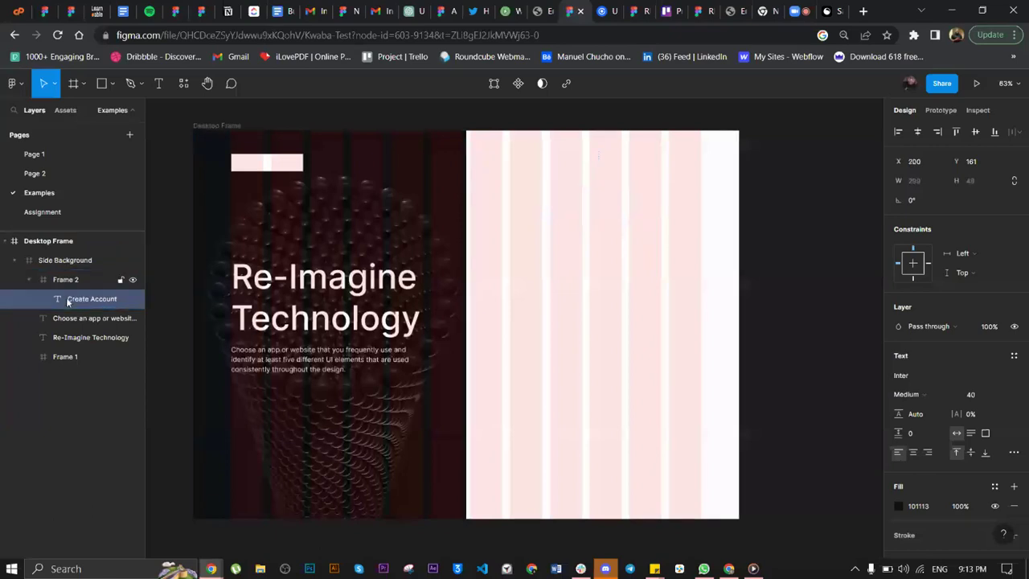
left_click(67, 281)
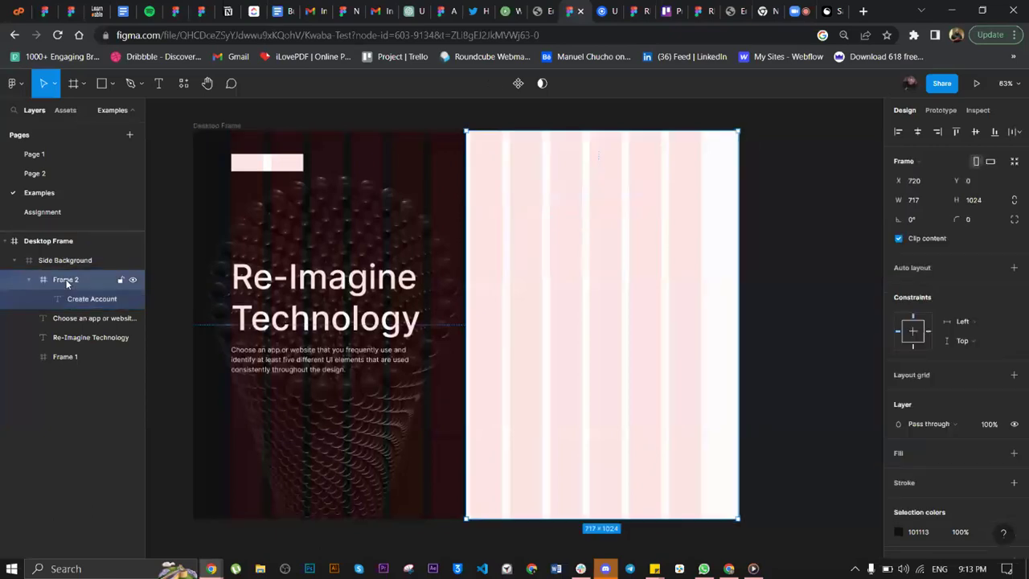
left_click_drag(69, 282, 86, 265)
- Recolour the Create Account text to 111214 sampled from the dark panel, and toggle its parent frame's visibility off and on
left_click(74, 299)
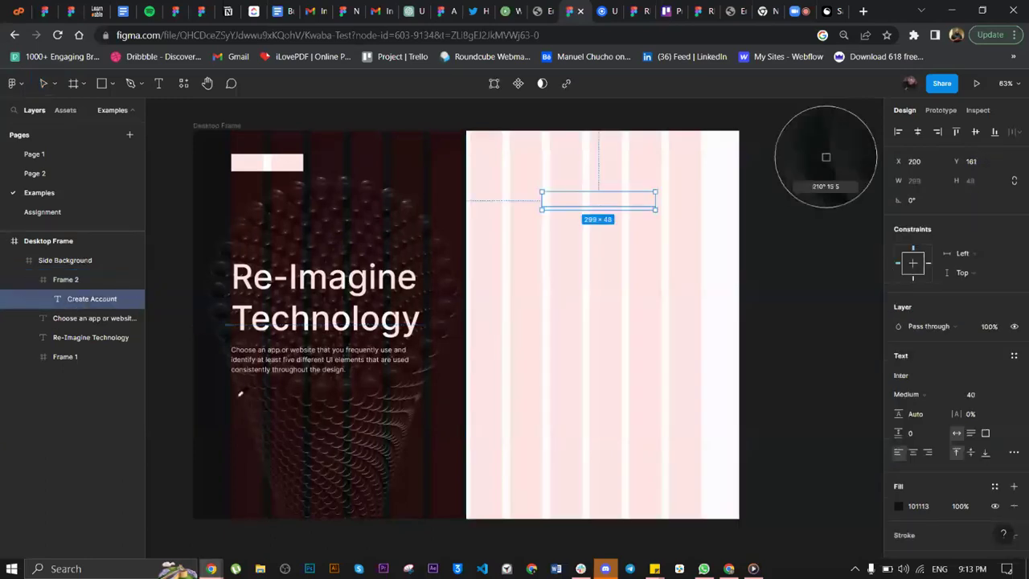
left_click(82, 280)
left_click(133, 281)
left_click(132, 280)
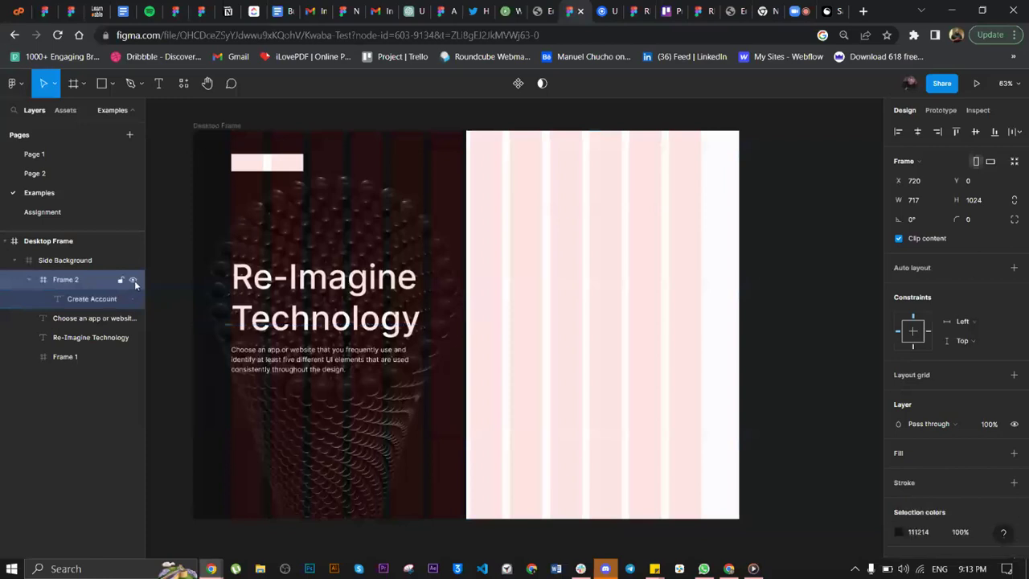
left_click(99, 299)
left_click(51, 279)
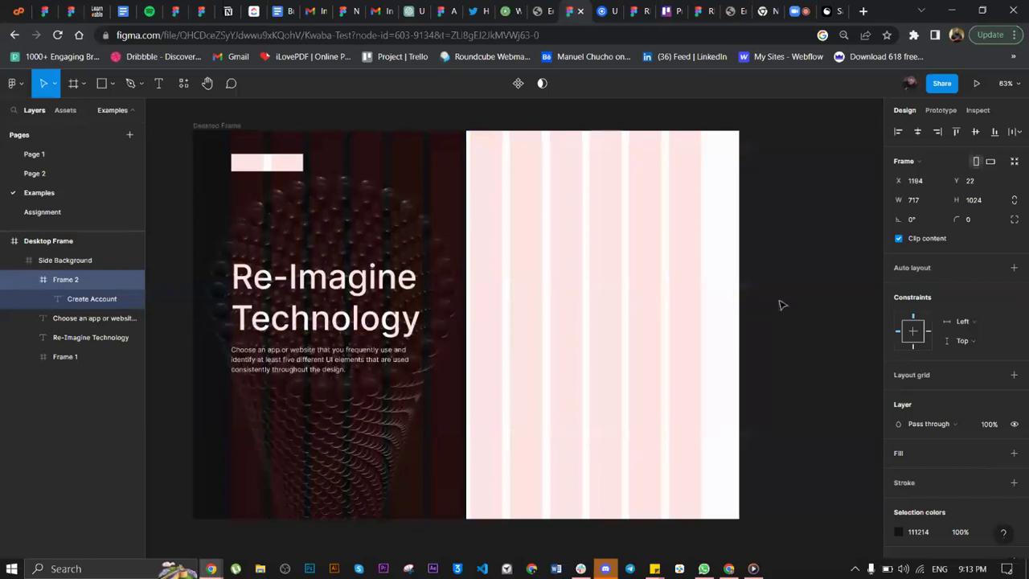
- Try shifting Frame 2 to the right, undo the move, and delete the frame together with its Create Account text
left_click_drag(717, 301, 786, 305)
key("ctrl+z")
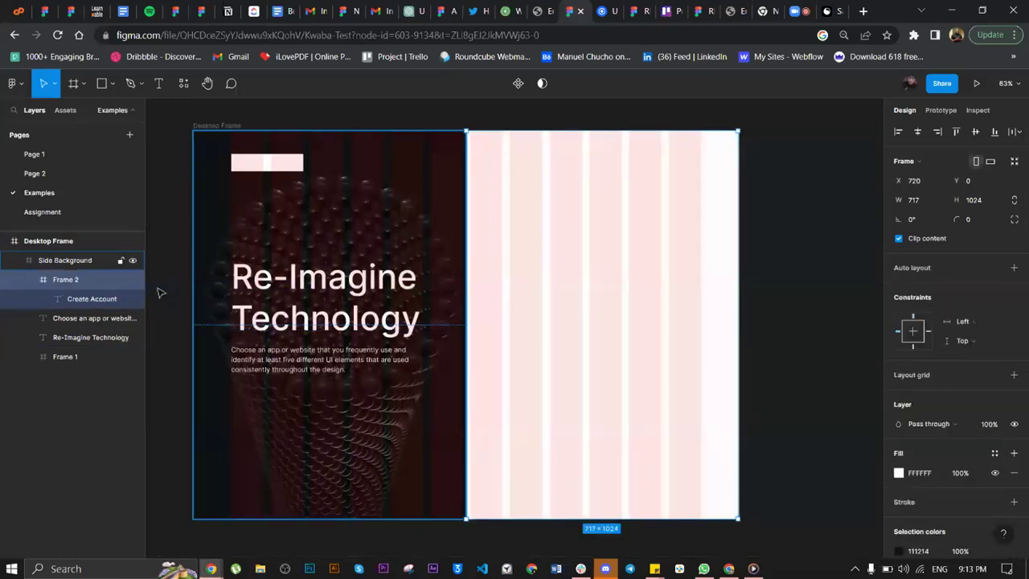
key("Delete")
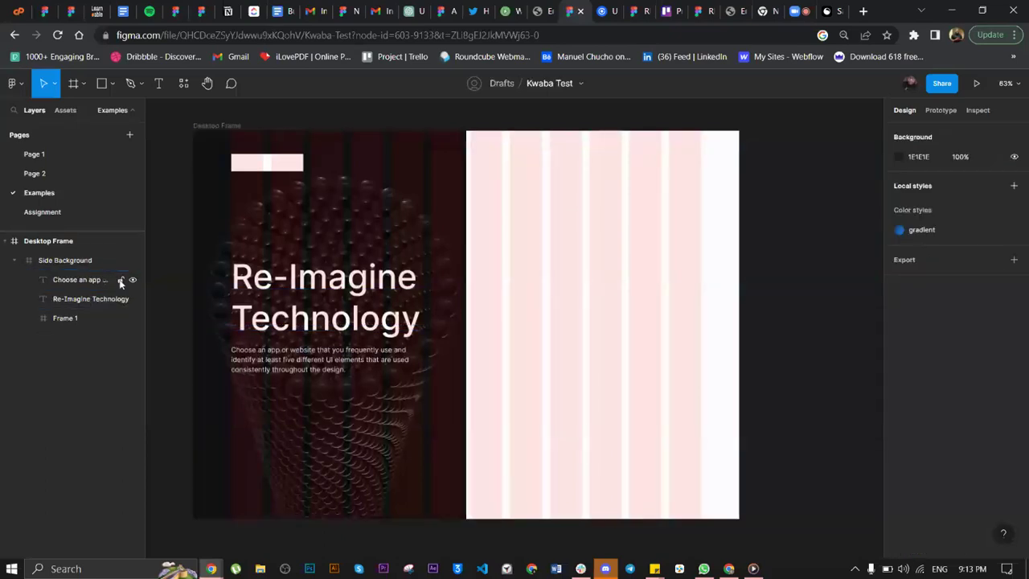
key("ctrl+z")
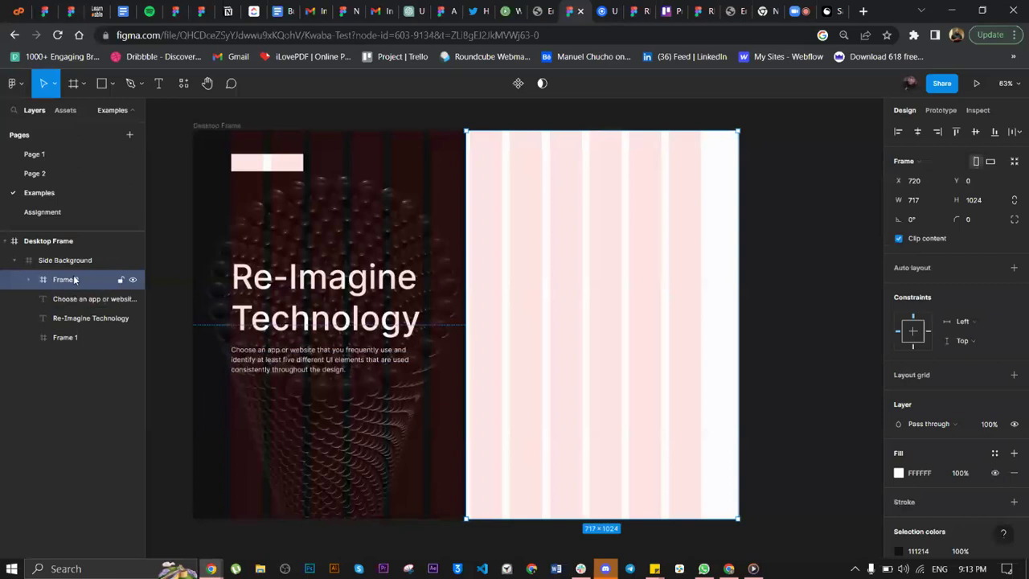
key("Delete")
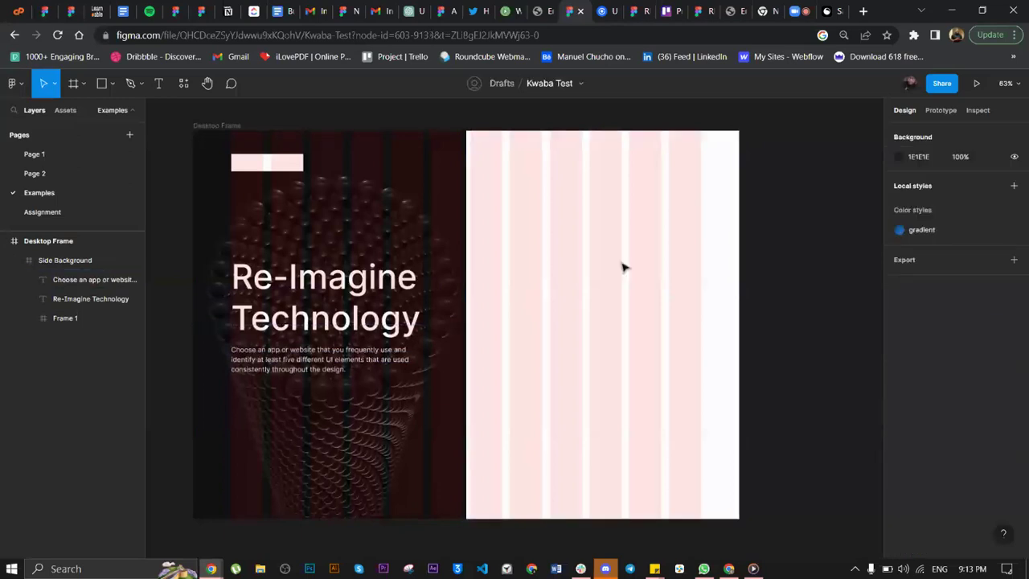
- Duplicate the Side Background panel onto the white half at X 720, Y 0, and delete the copy's contents
scroll(635, 211, "up", 1)
scroll(605, 207, "up", 1)
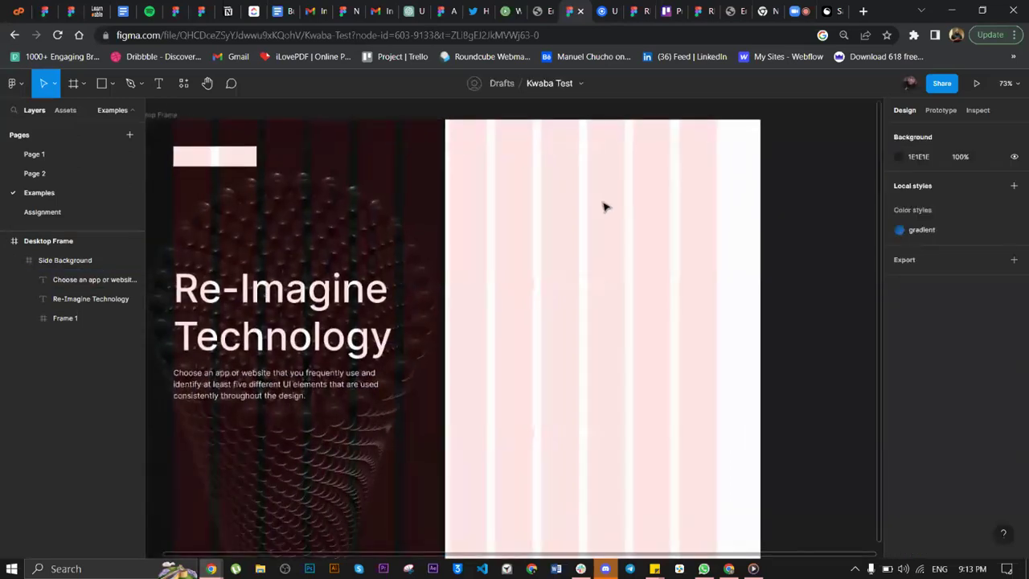
left_click(350, 190)
scroll(402, 200, "left", 2)
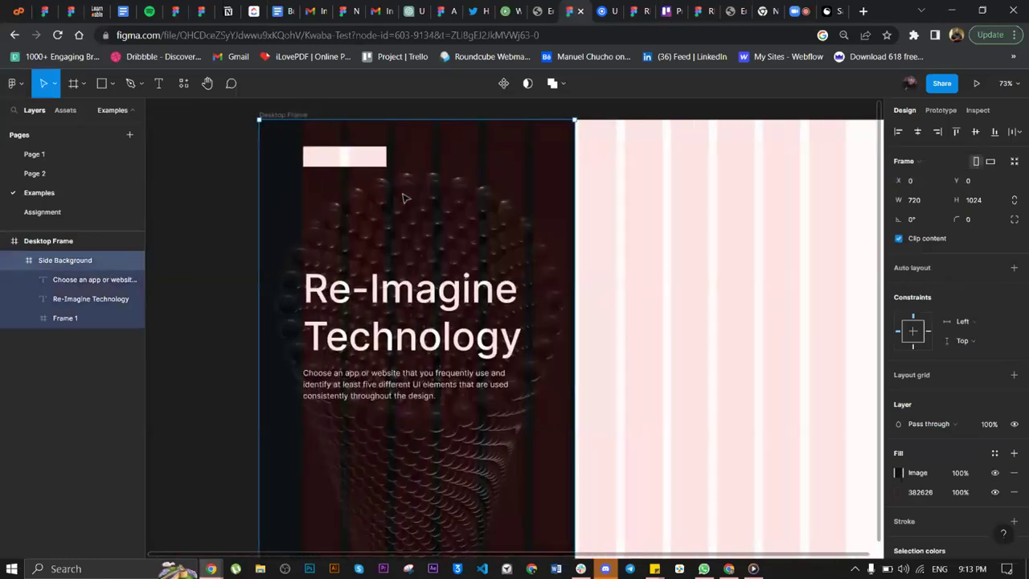
left_click_drag(338, 209, 653, 196)
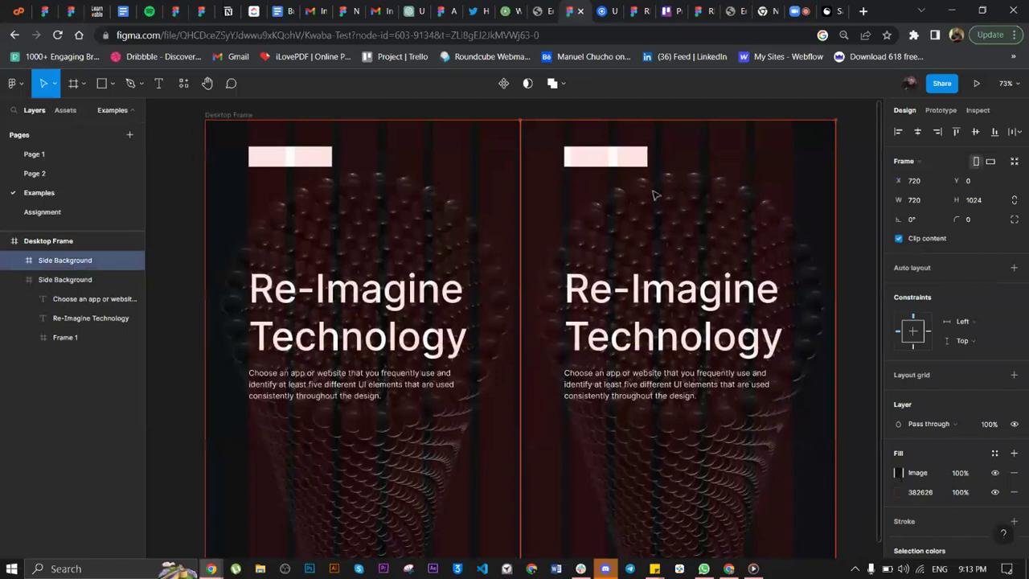
key("Return")
key("Delete")
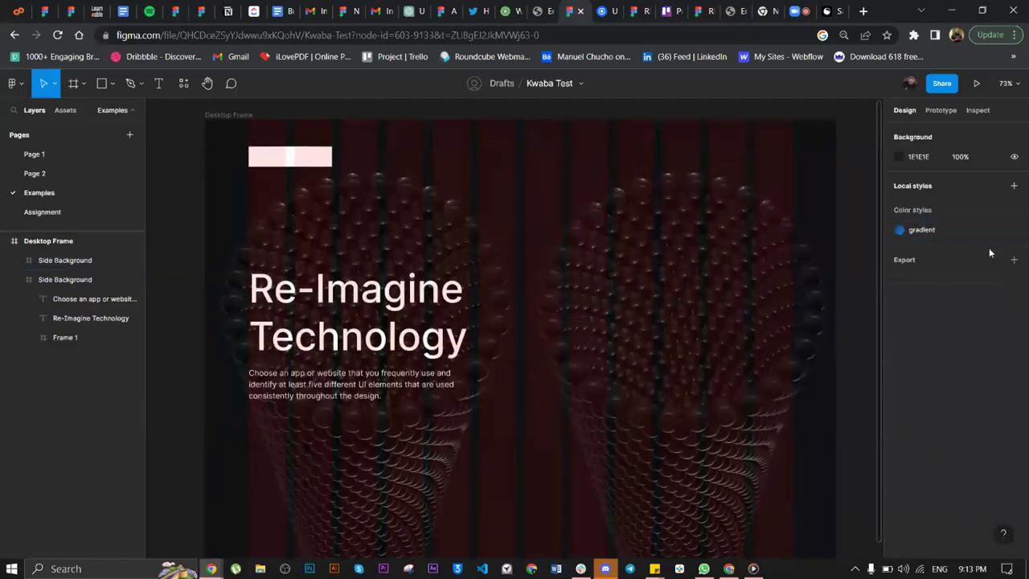
- Remove the duplicated panel's image fill and set its remaining solid fill to white, FFFFFF
left_click(792, 258)
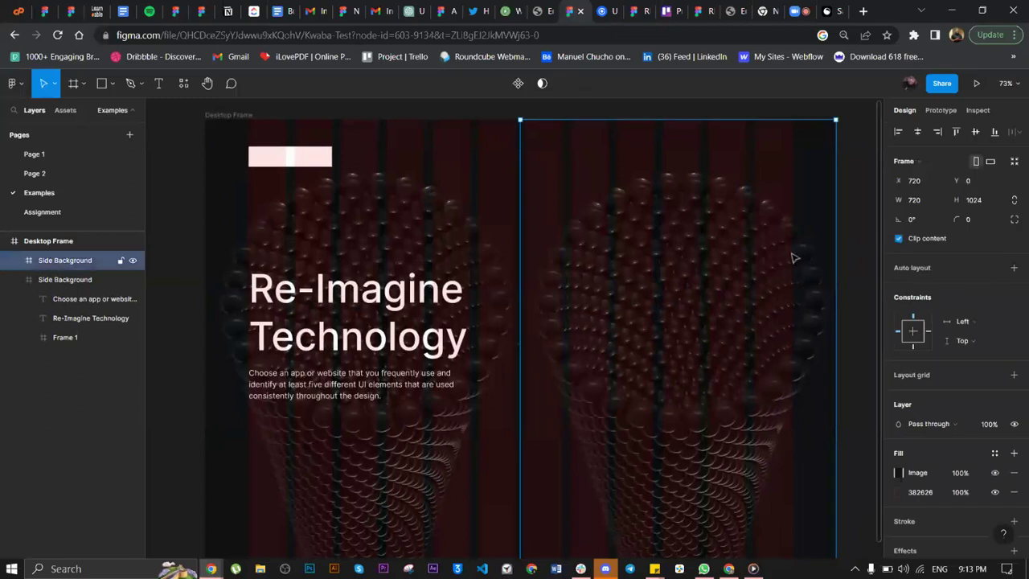
left_click(1014, 473)
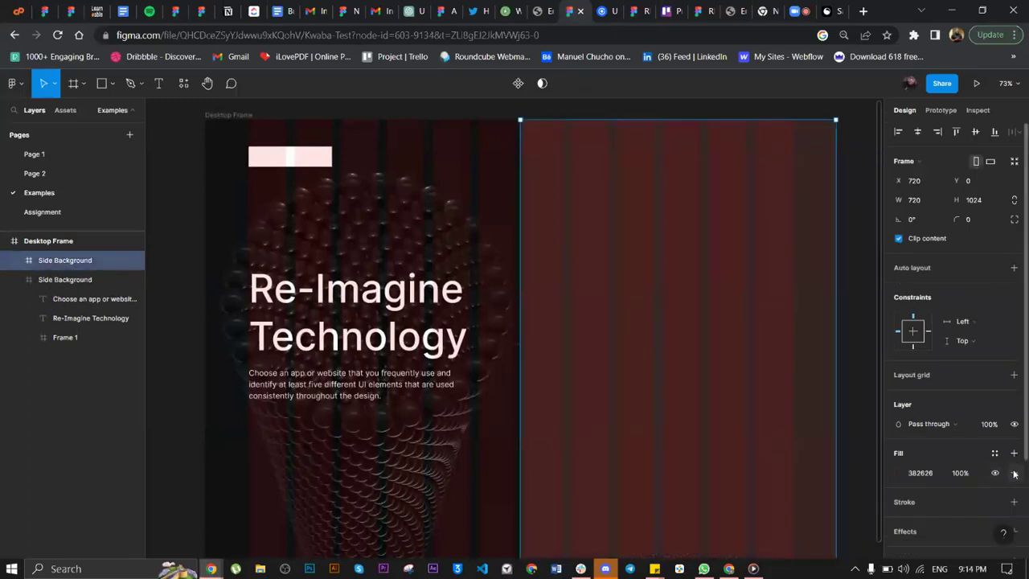
left_click(901, 473)
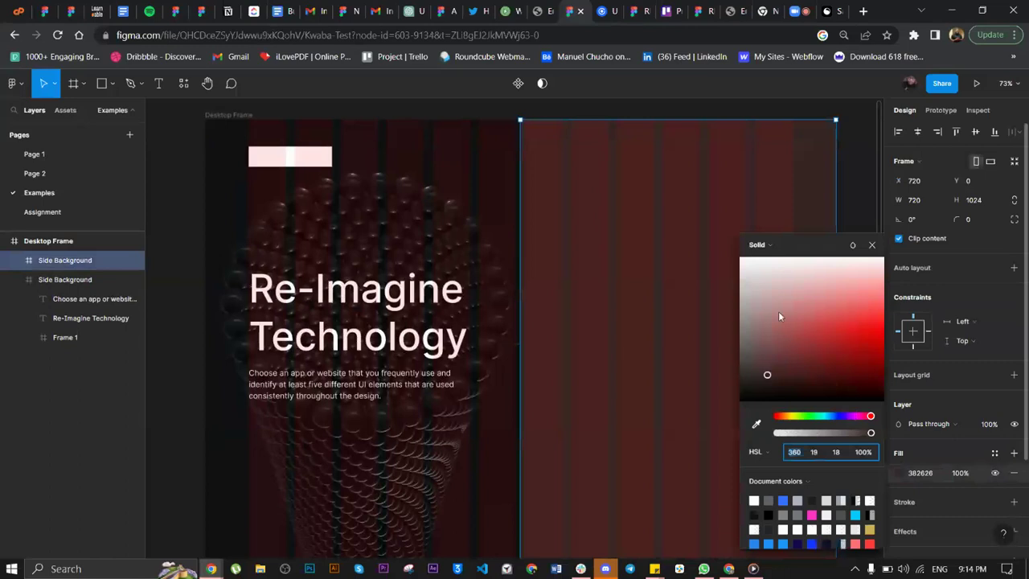
left_click_drag(779, 317, 794, 256)
left_click(867, 198)
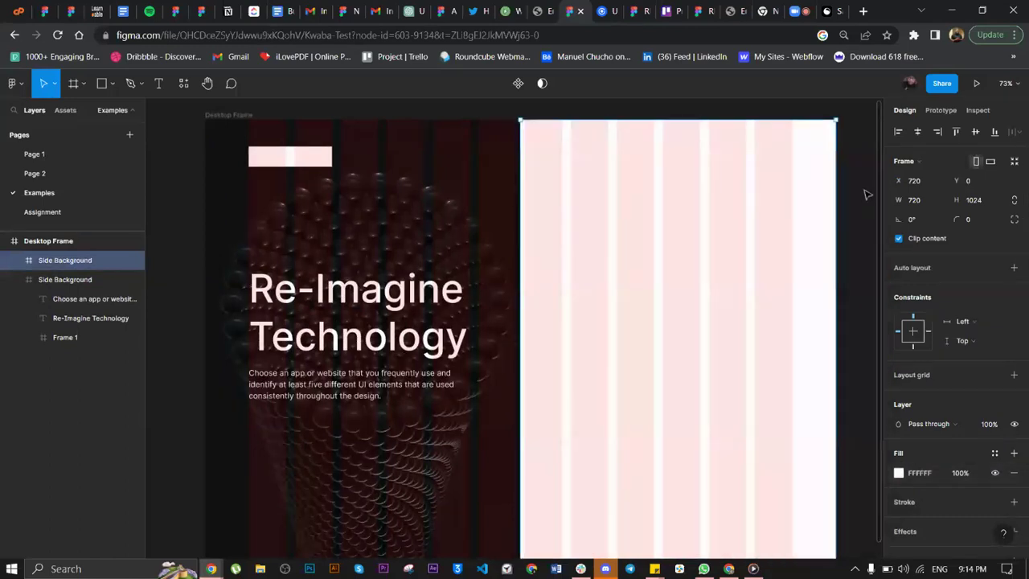
- Duplicate the Re-Imagine Technology heading onto the white panel at X 102, Y 243, and recolour the copy to a sampled 090B0D
left_click(867, 197)
scroll(517, 306, "right", 3)
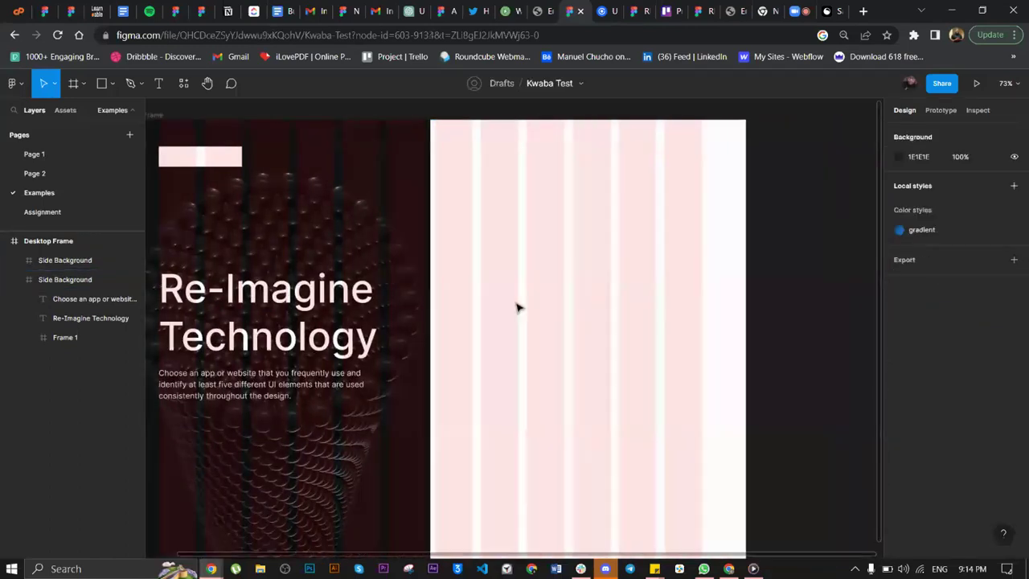
left_click(339, 307)
left_click_drag(294, 306, 609, 274)
key("i")
left_click(826, 157)
- Replace the copied heading's text on the white panel with "Create Account"
double_click(661, 254)
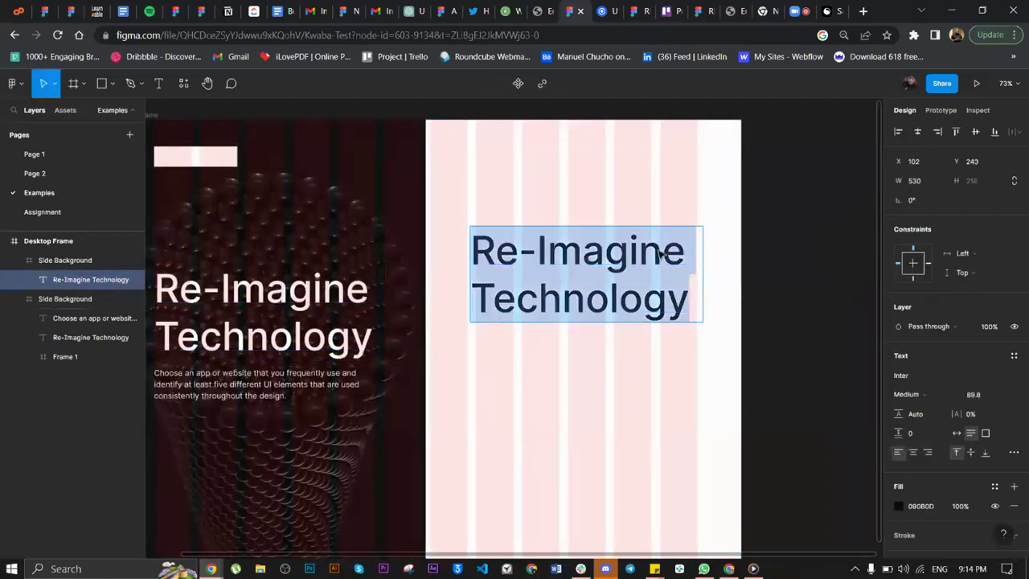
type("Create ")
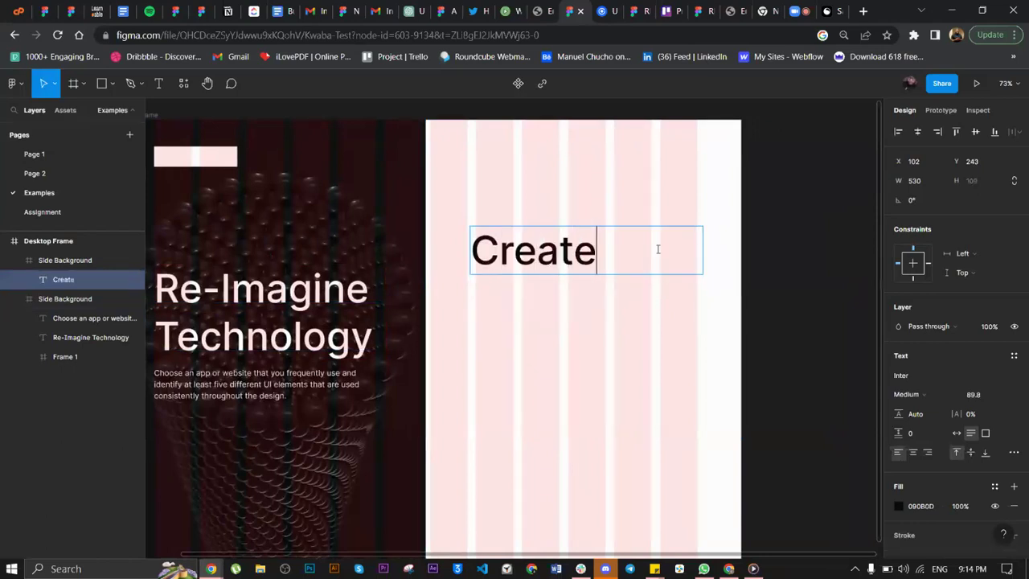
type("Accp")
key("BackSpace")
type("ount")
key("Escape")
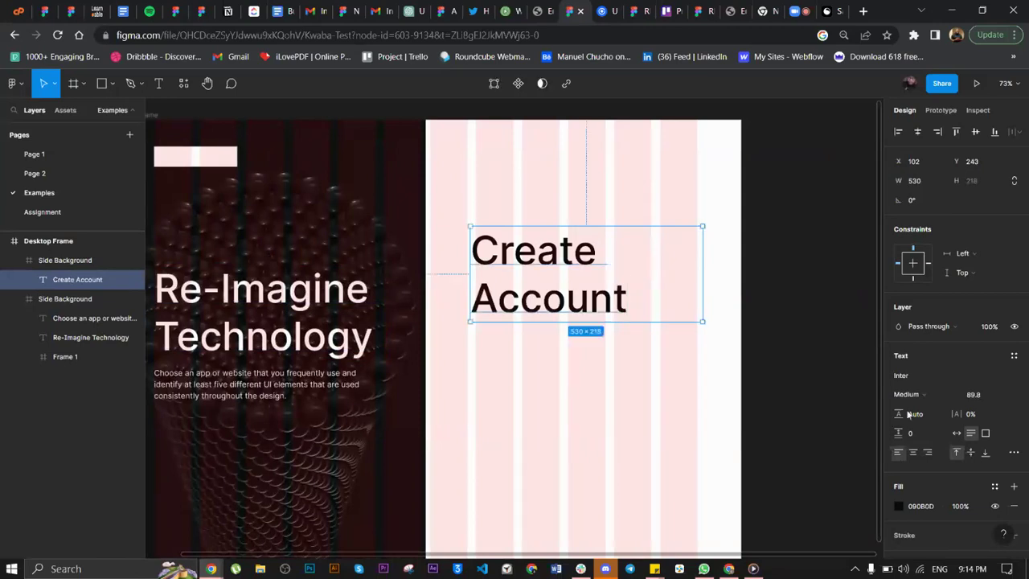
- Set the Create Account heading to auto width with a font size of 40
left_click(958, 433)
left_click(984, 397)
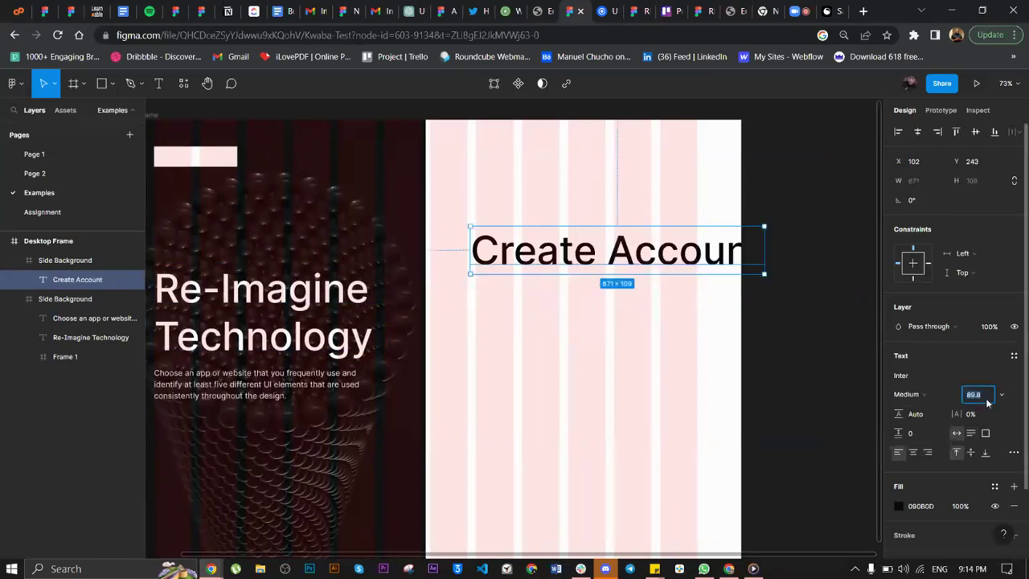
type("40")
key("Return")
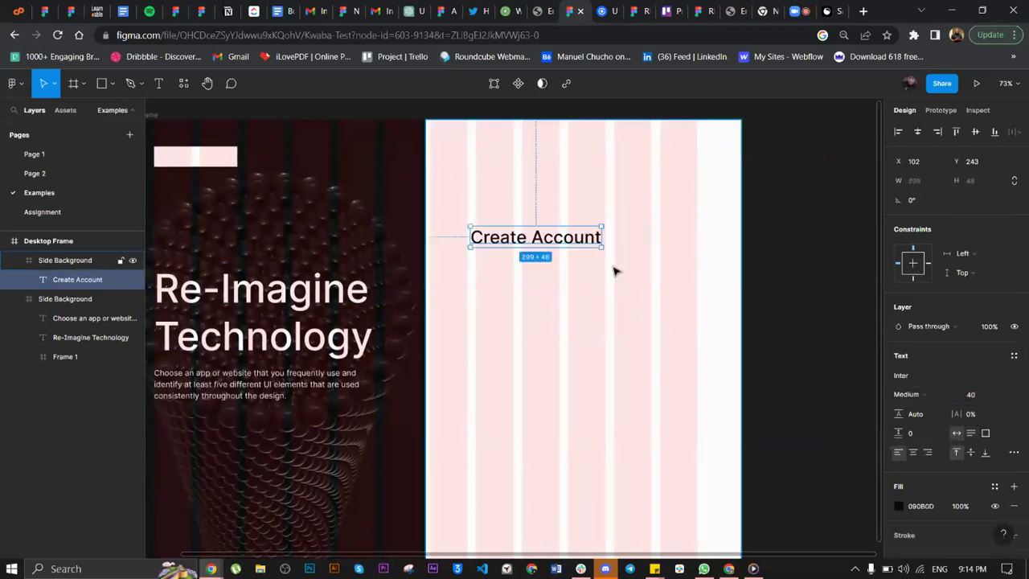
- Centre the Create Account heading horizontally in the white panel and raise it to Y 226
left_click(918, 131)
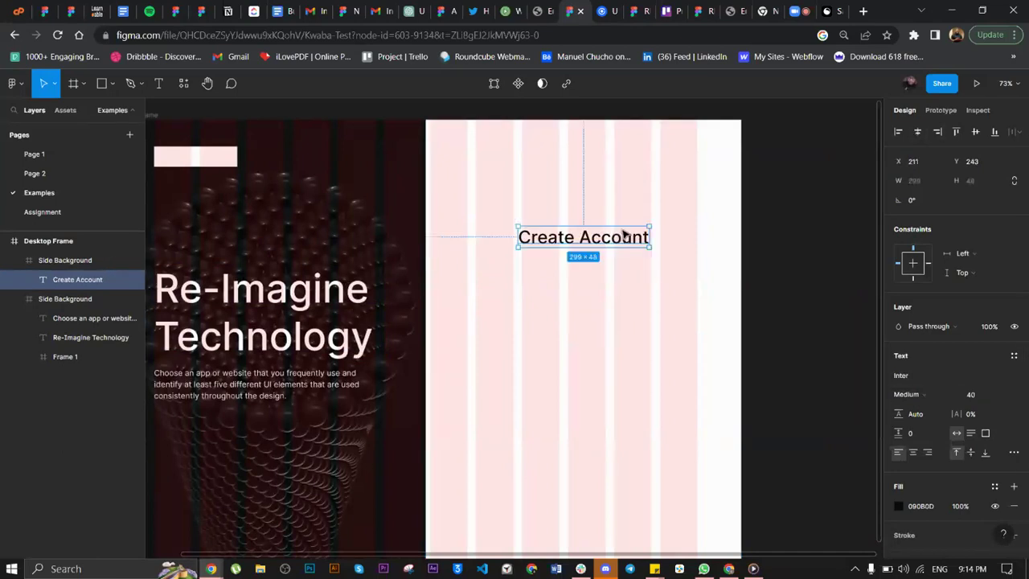
scroll(612, 237, "down", 2)
scroll(609, 239, "left", 2)
scroll(609, 239, "up", 1)
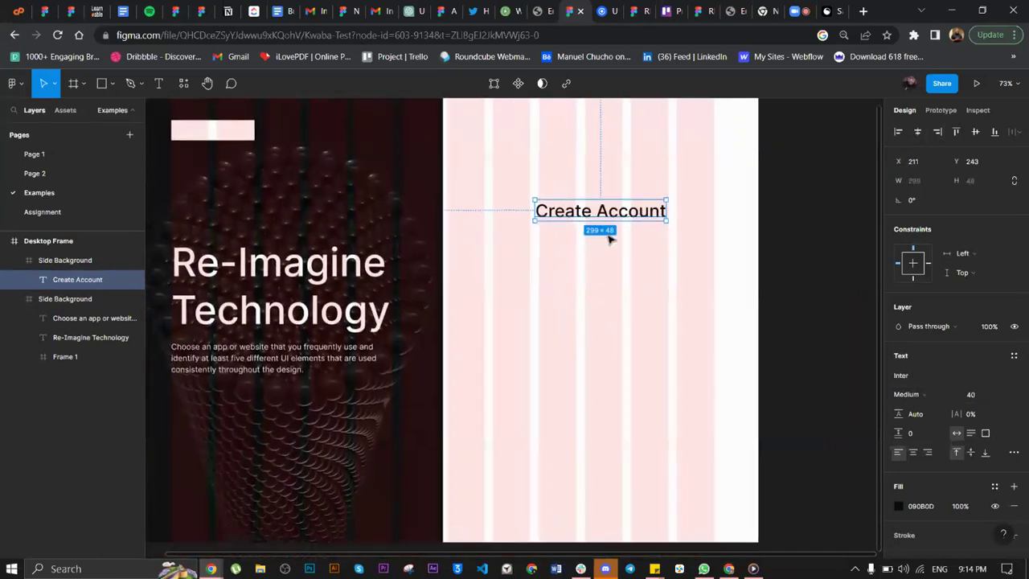
left_click_drag(632, 217, 632, 209)
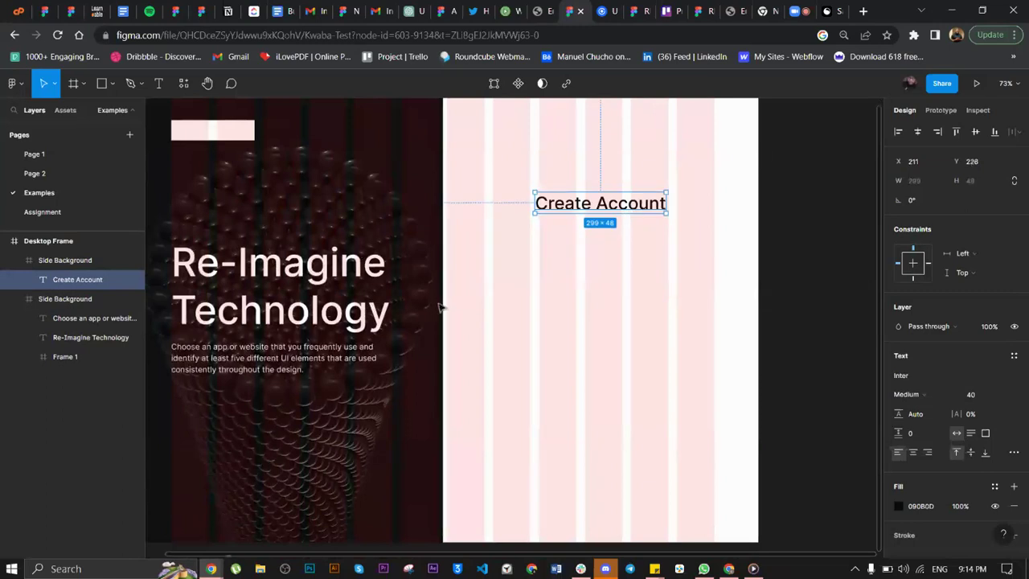
- Copy the description paragraph below the Create Account heading in 1E1E1E and reword it "Kindly create ana account with us to enjoy the full features"
left_click(274, 357)
left_click_drag(273, 358, 625, 265)
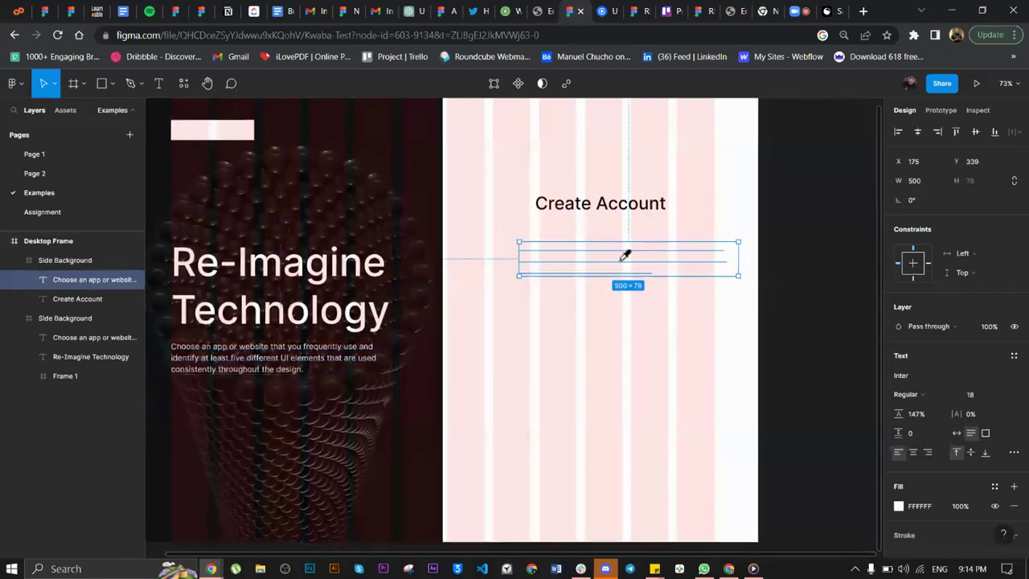
double_click(666, 269)
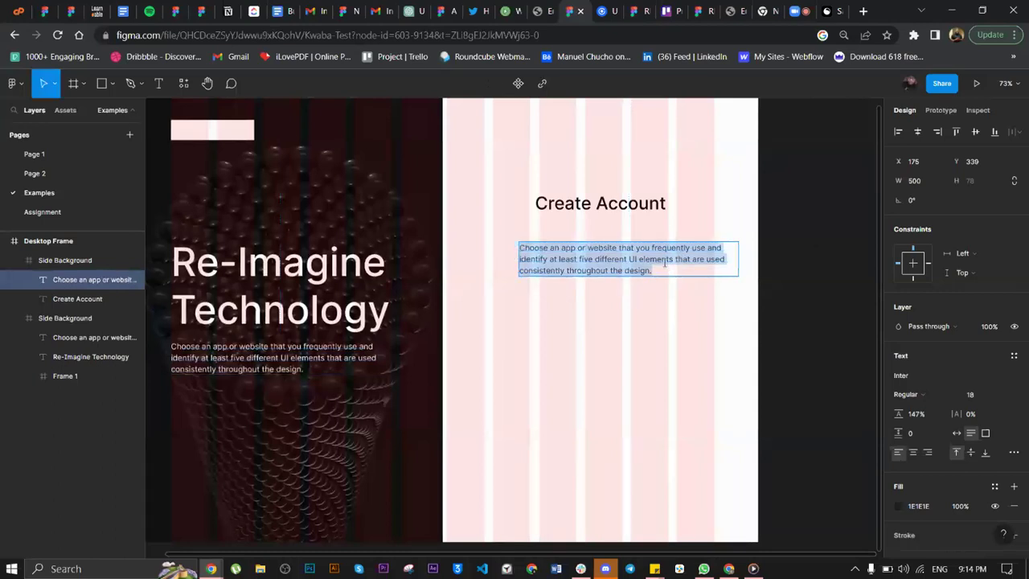
type("Kinf")
key("BackSpace")
type("dly create ana account with us to en")
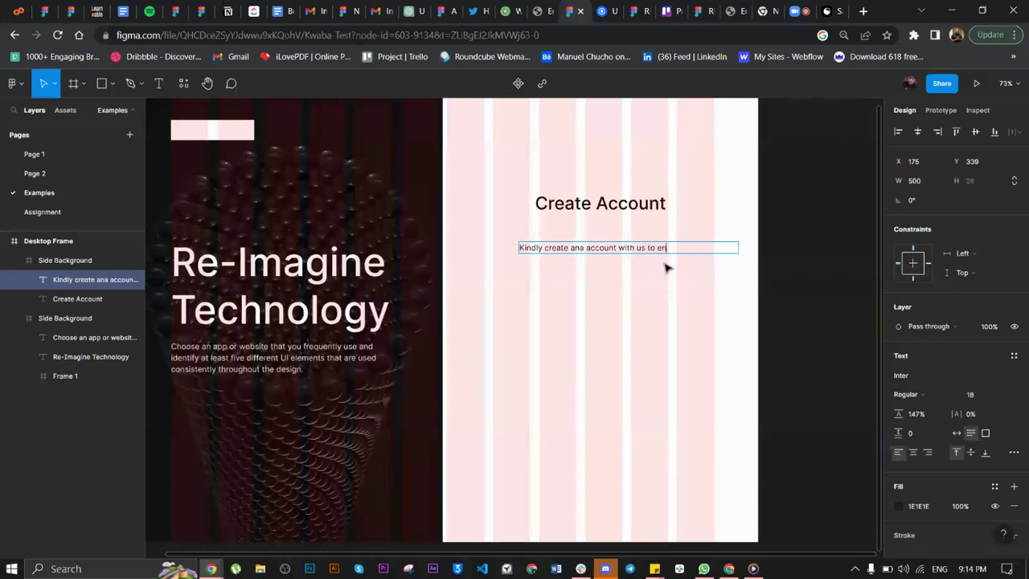
type("joy the full features")
key("Escape")
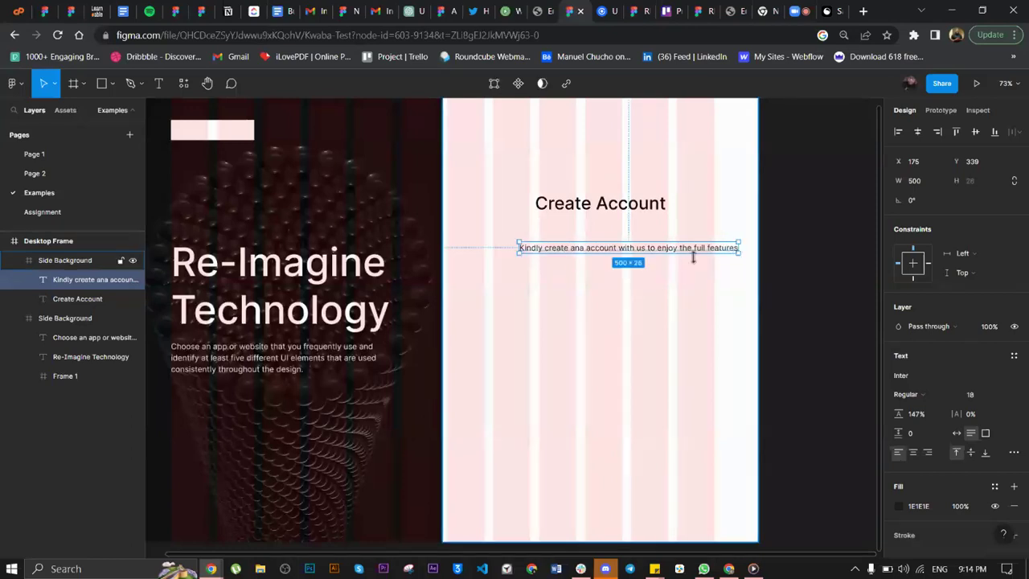
- Narrow the new paragraph to 382 wide, place it centred just under the Create Account heading, and centre-align its text
left_click(918, 131)
left_click_drag(713, 249, 641, 239)
left_click(914, 455)
- Wrap the Create Account heading and its paragraph in a vertical auto layout and move the group up to Y 194
left_click(638, 209, "shift")
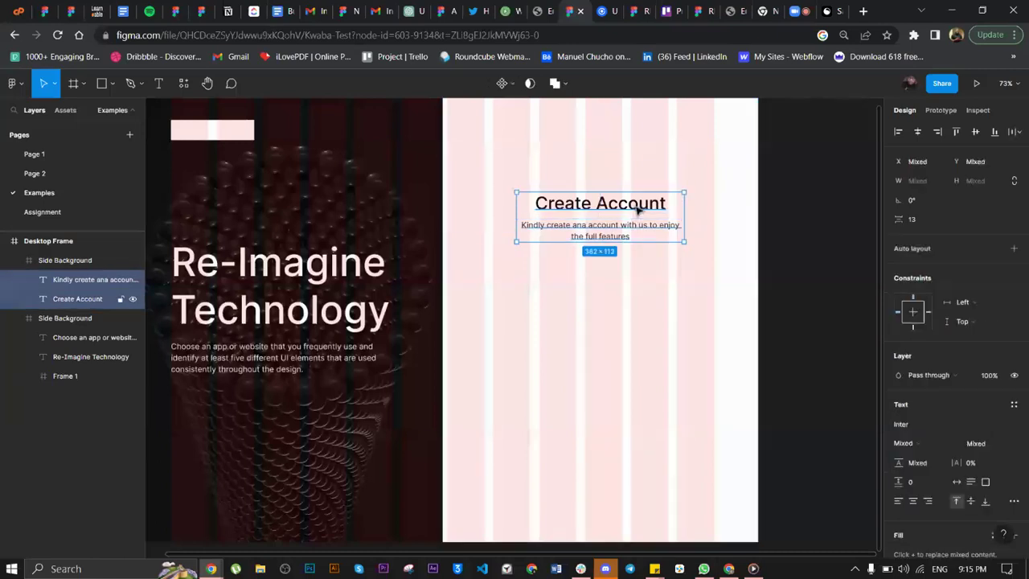
key("shift+a")
key("shift+Up")
key("shift+Up")
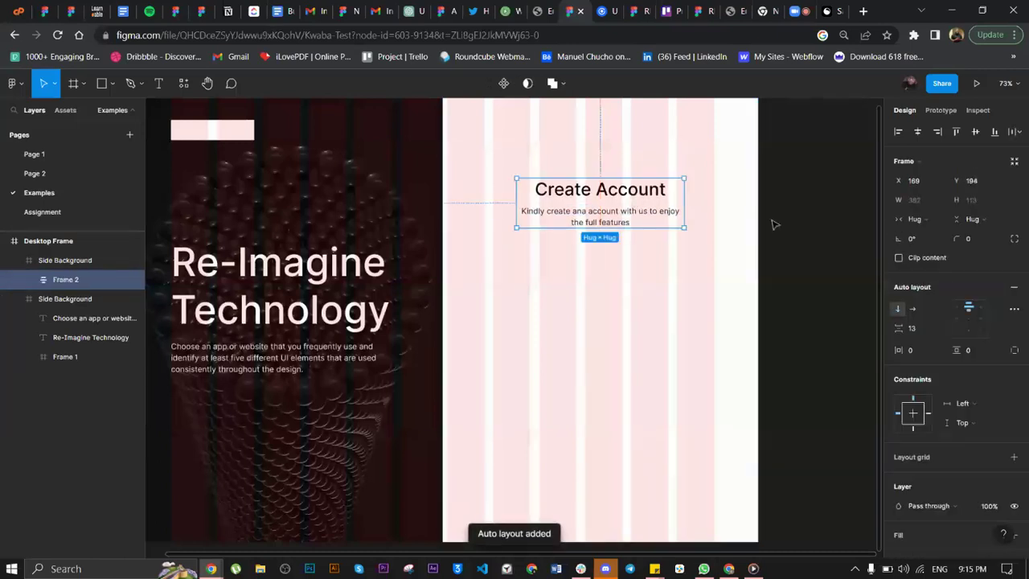
left_click(775, 224)
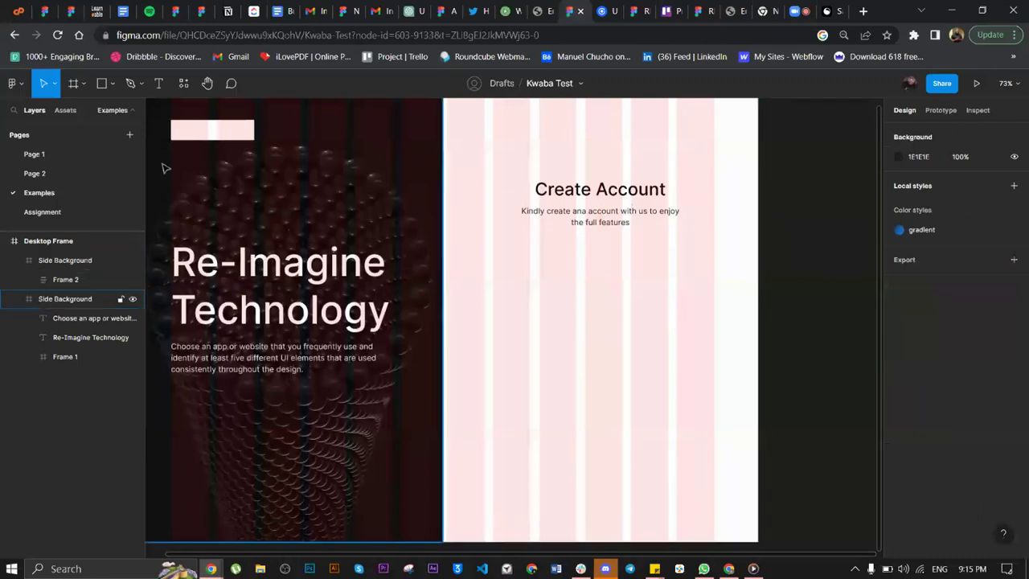
- Examine the existing sign-up and dashboard designs on Page 1, and return to the form panel on the Examples page
left_click(76, 153)
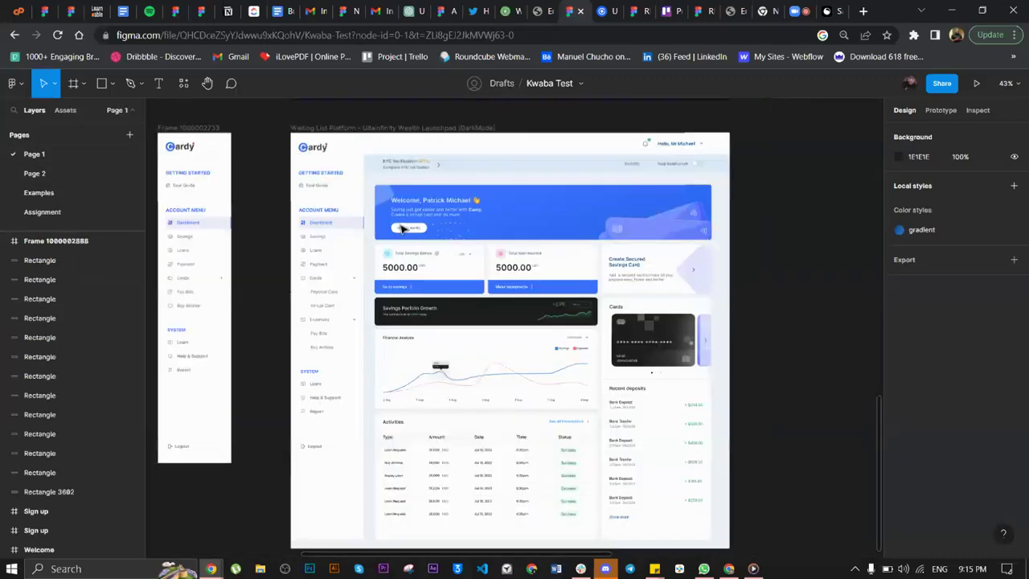
scroll(402, 228, "up", 10)
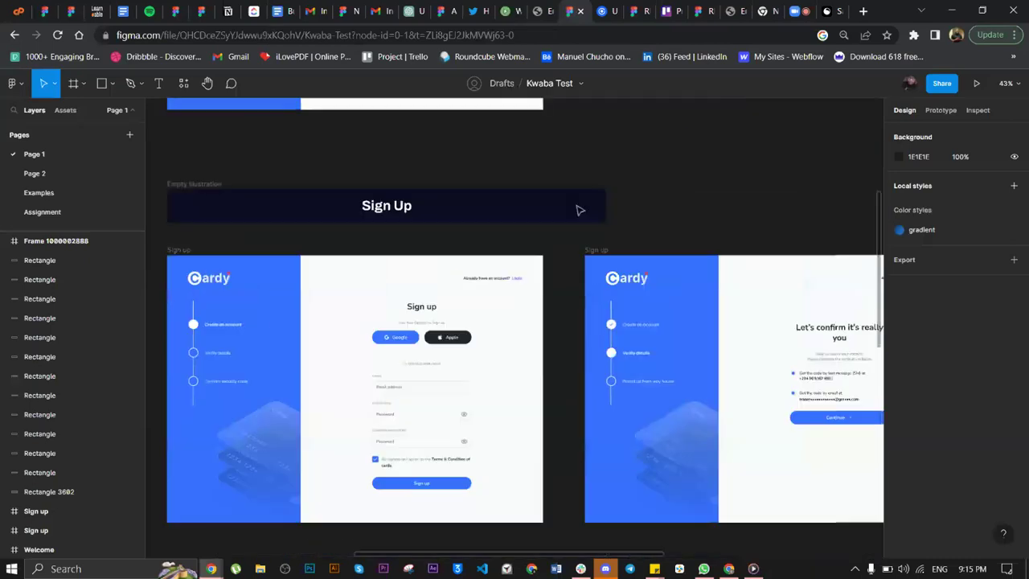
scroll(579, 210, "right", 6)
scroll(578, 210, "up", 5)
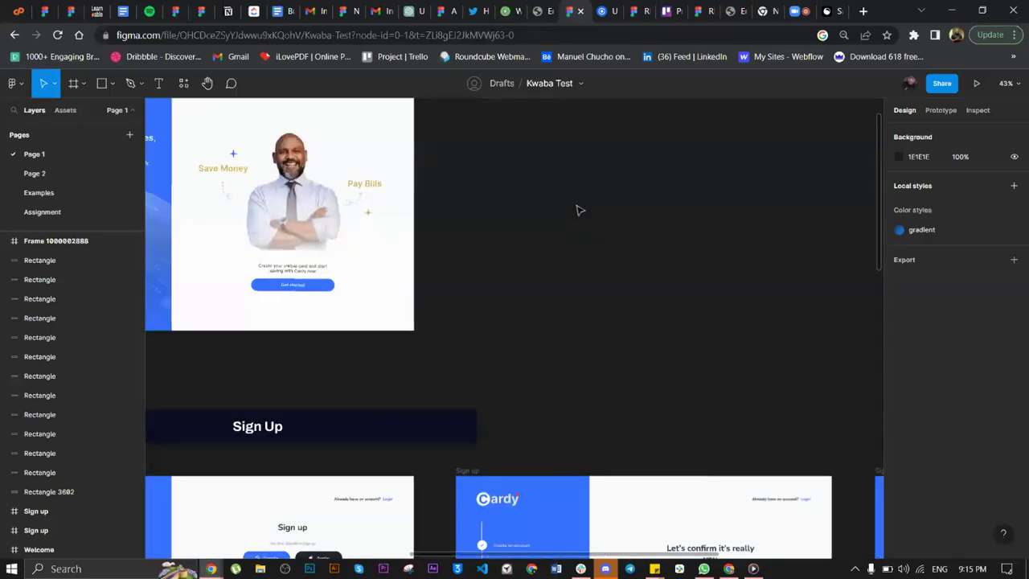
scroll(577, 209, "down", 3)
scroll(577, 210, "down", 5)
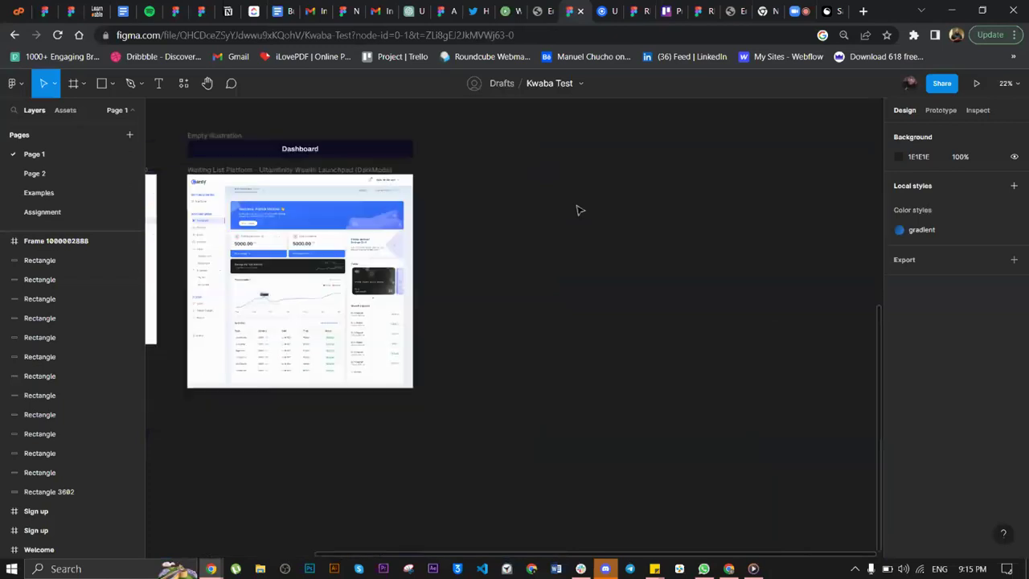
scroll(579, 209, "left", 6)
scroll(579, 209, "right", 3)
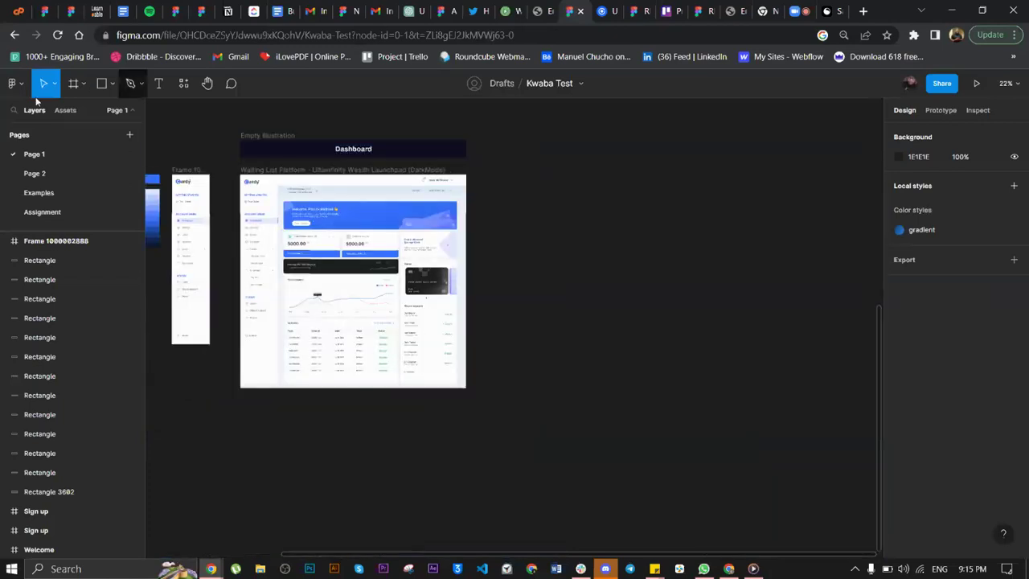
left_click(43, 193)
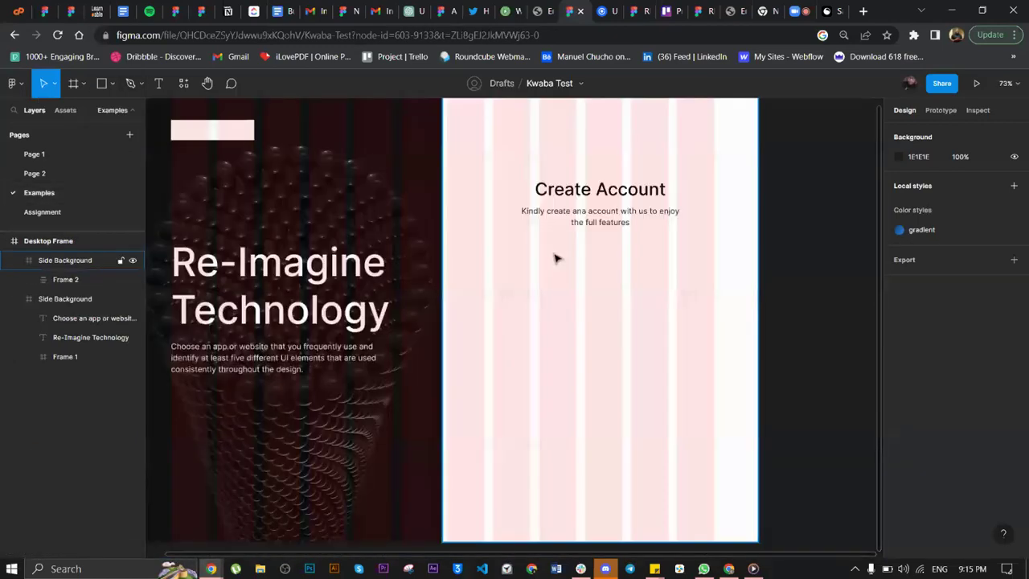
scroll(555, 258, "up", 4)
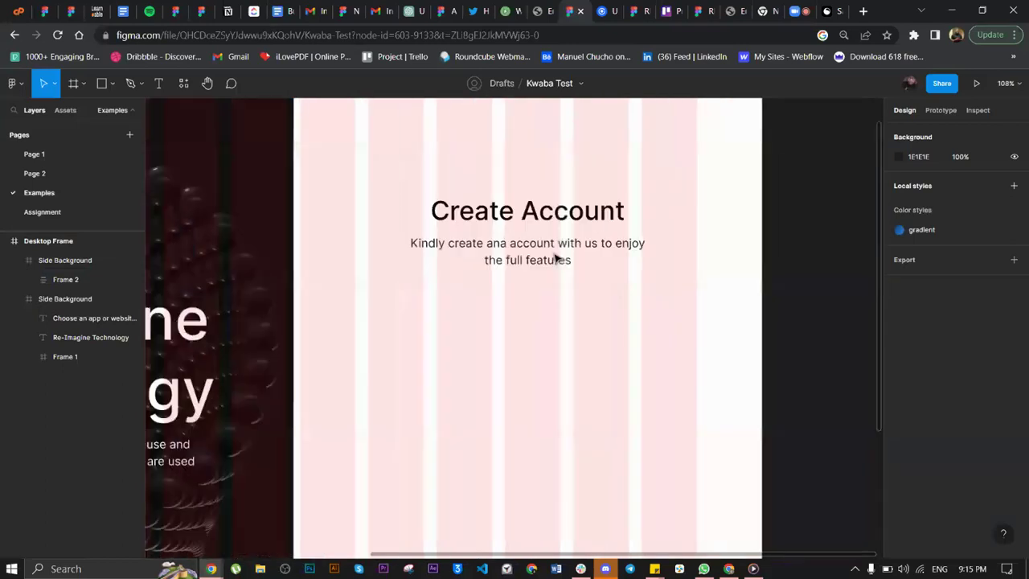
scroll(611, 202, "up", 1)
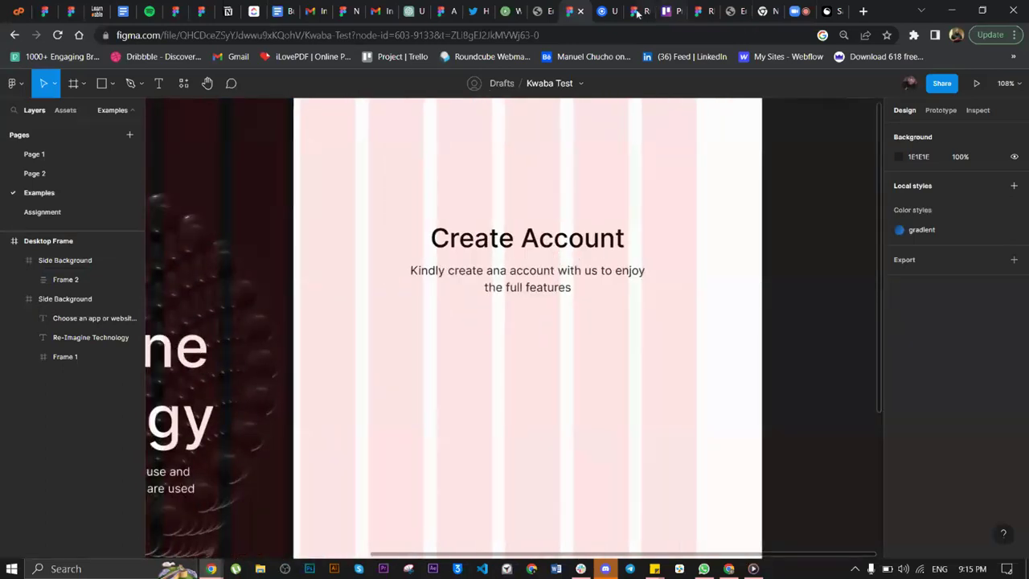
- Check the REIC file's Suspended/Trash page and the RELY CARDS file for reference designs, and return to the Kwaba Test file
mouse_move(631, 15)
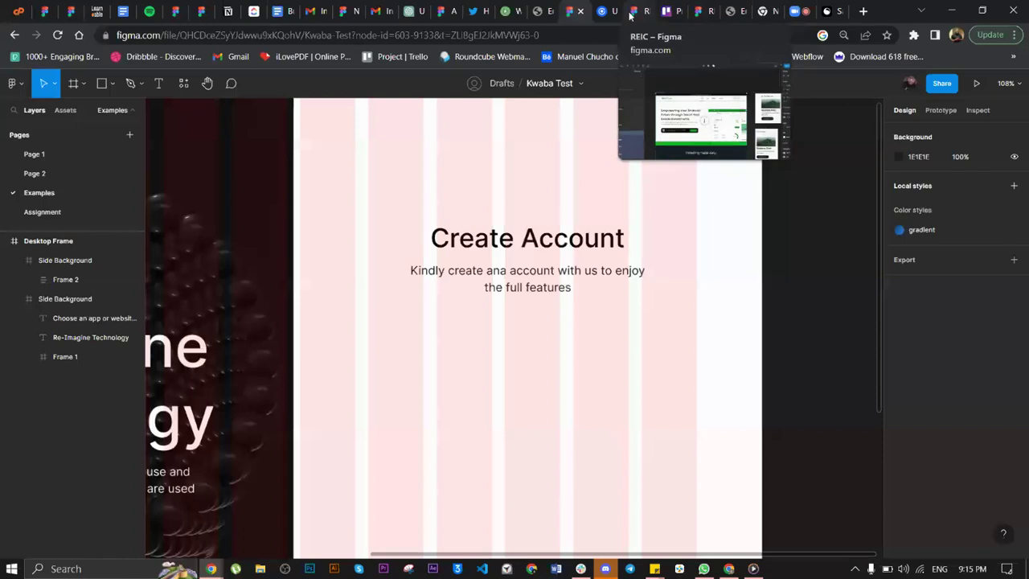
left_click(634, 12)
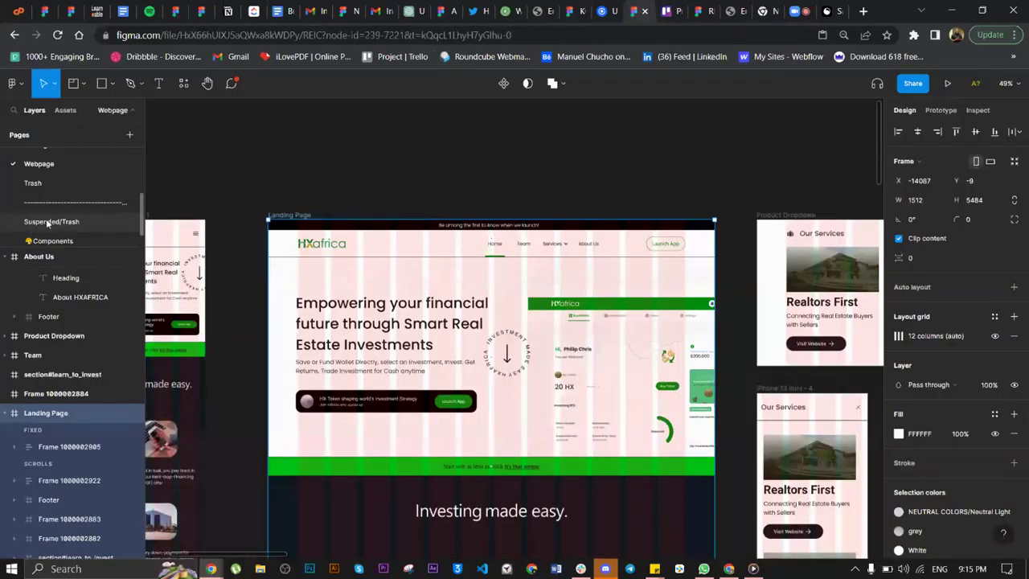
left_click(49, 222)
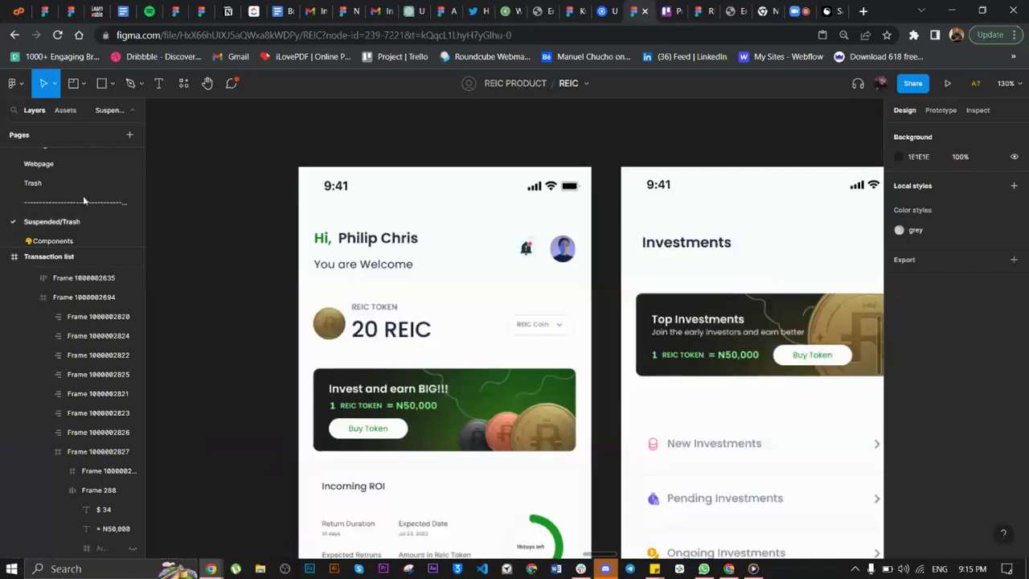
left_click(702, 9)
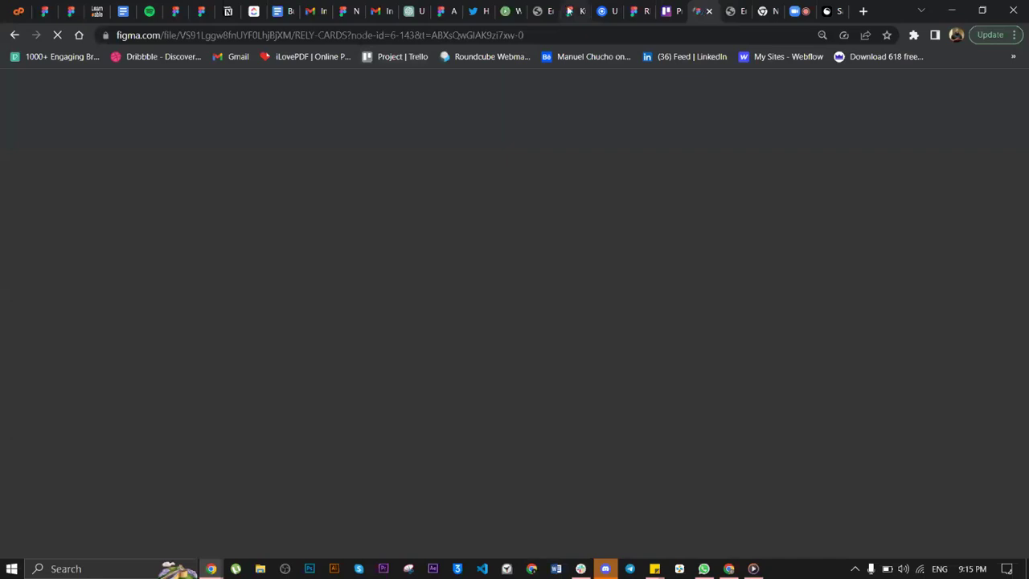
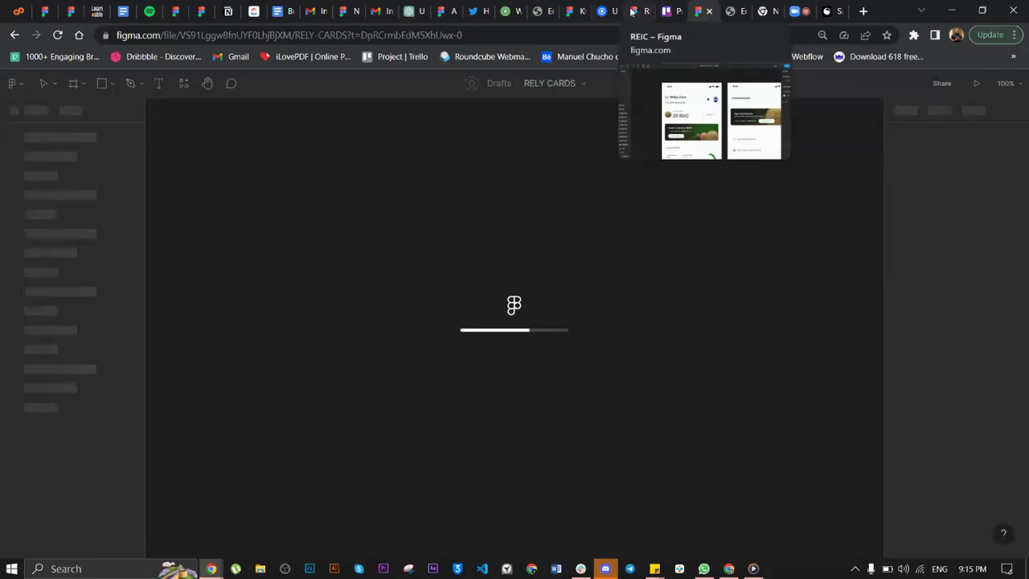
left_click(572, 12)
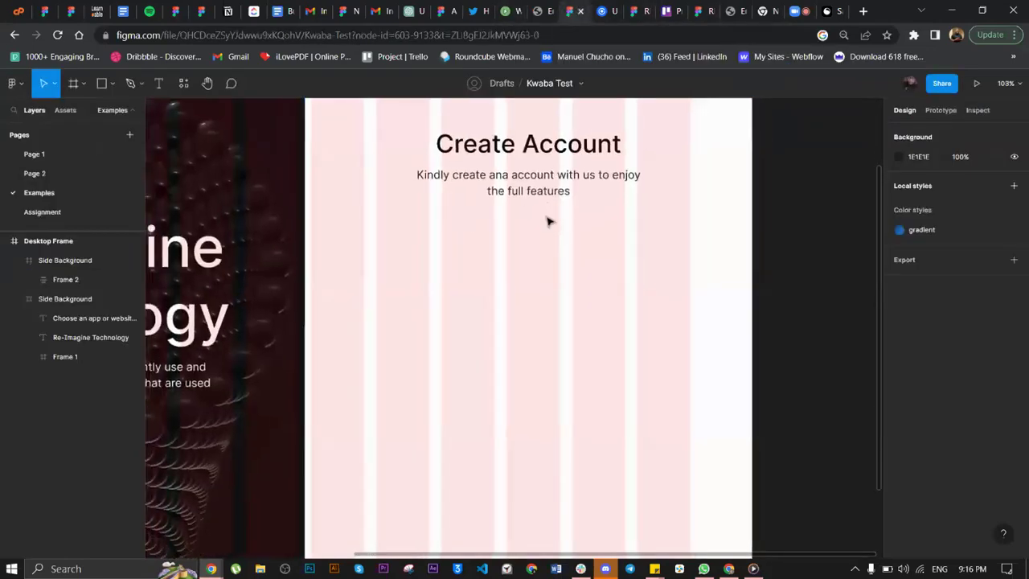
scroll(547, 222, "down", 2)
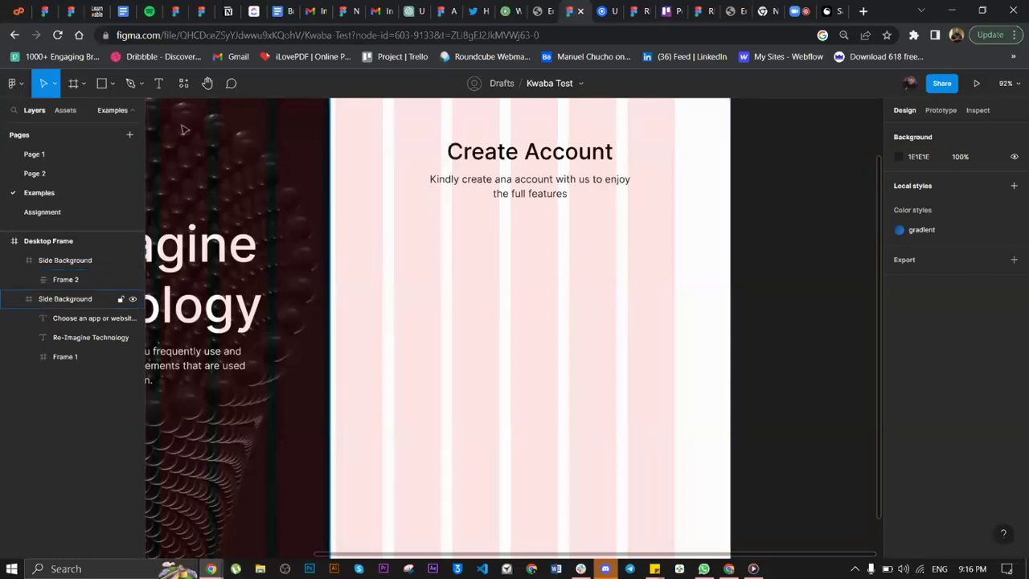
- Add a text layer on the white panel below the paragraph at Y 413, beginning with "Sig"
key("f")
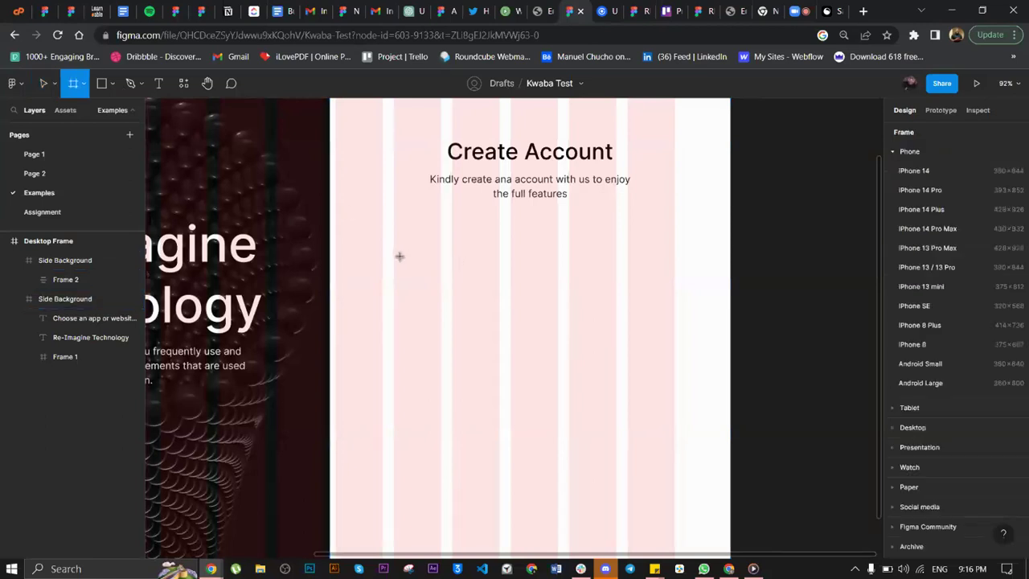
key("t")
left_click(501, 260)
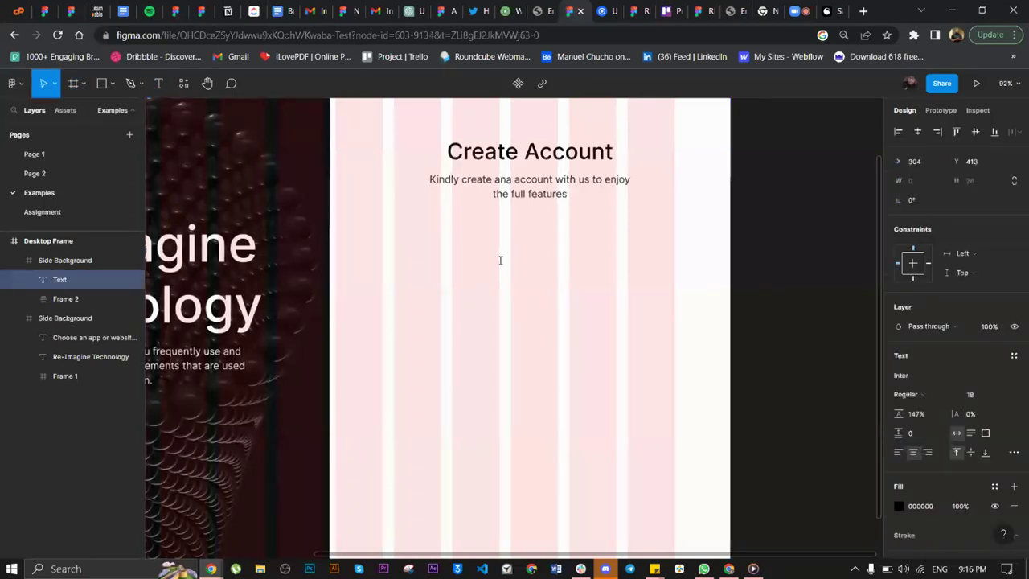
type("Sig")
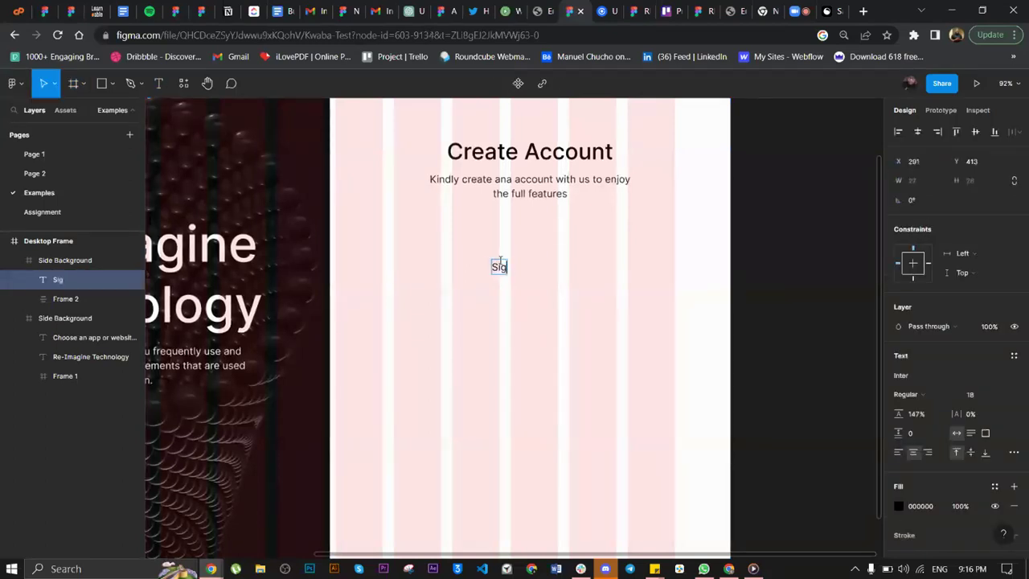
- Complete the text as "Sign up with Google" and centre it roughly beneath the Create Account description
type("n up with")
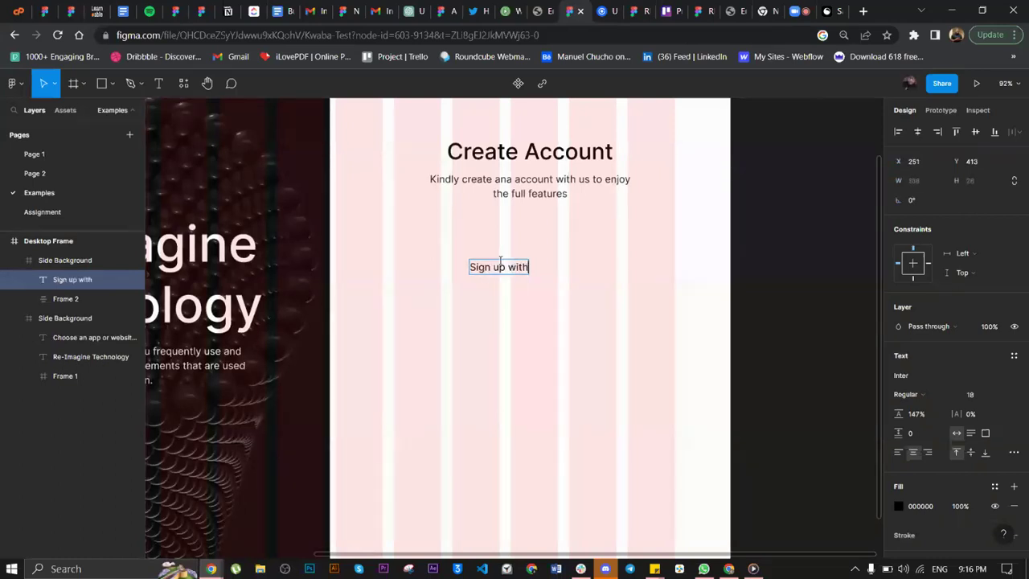
type(" Google")
key("Escape")
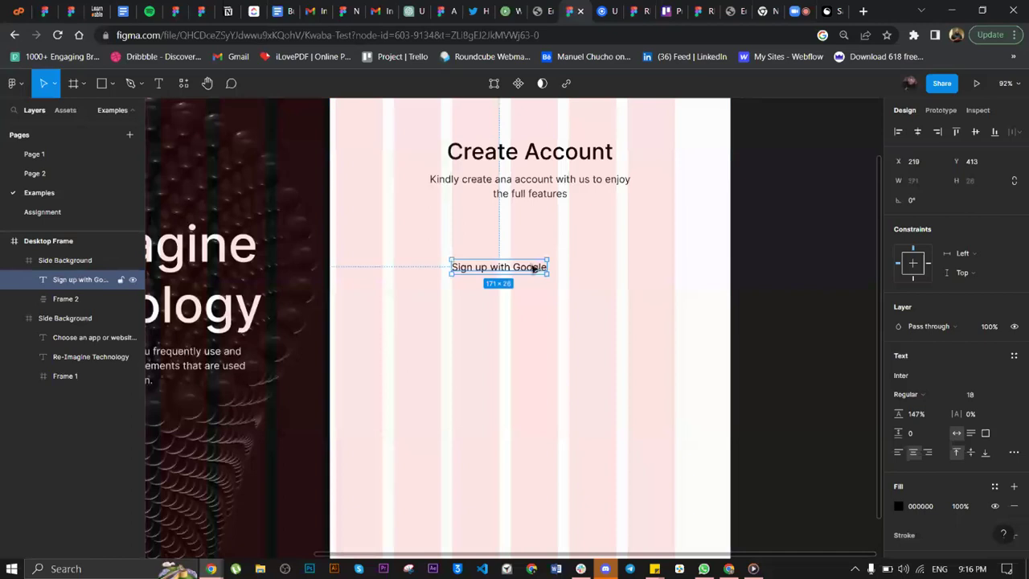
left_click_drag(534, 269, 547, 270)
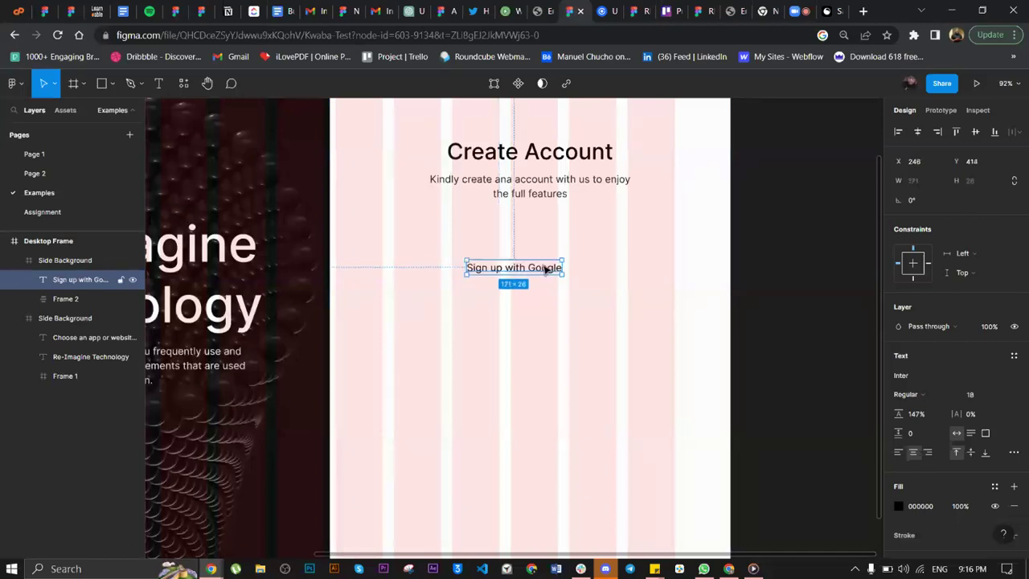
- Wrap the "Sign up with Google" text in an auto layout frame and set its vertical padding to 24
key("shift+a")
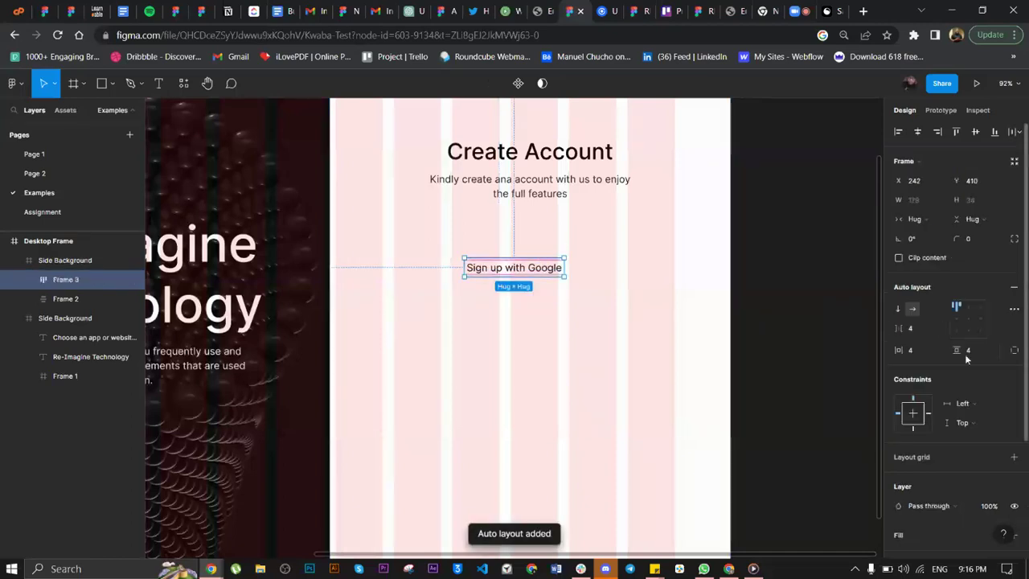
left_click_drag(965, 354, 973, 351)
left_click_drag(524, 317, 982, 357)
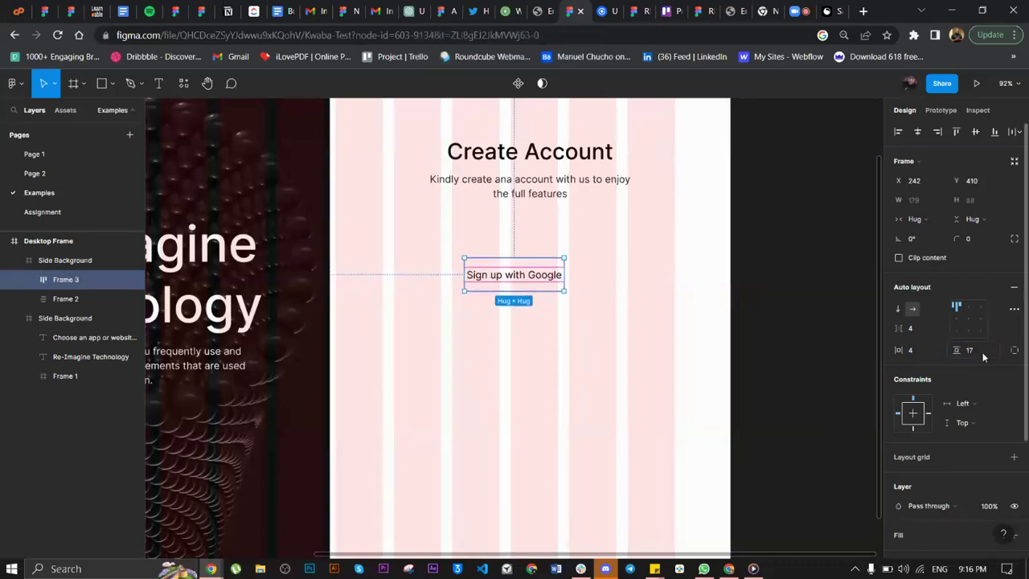
left_click(982, 351)
type("24")
key("Return")
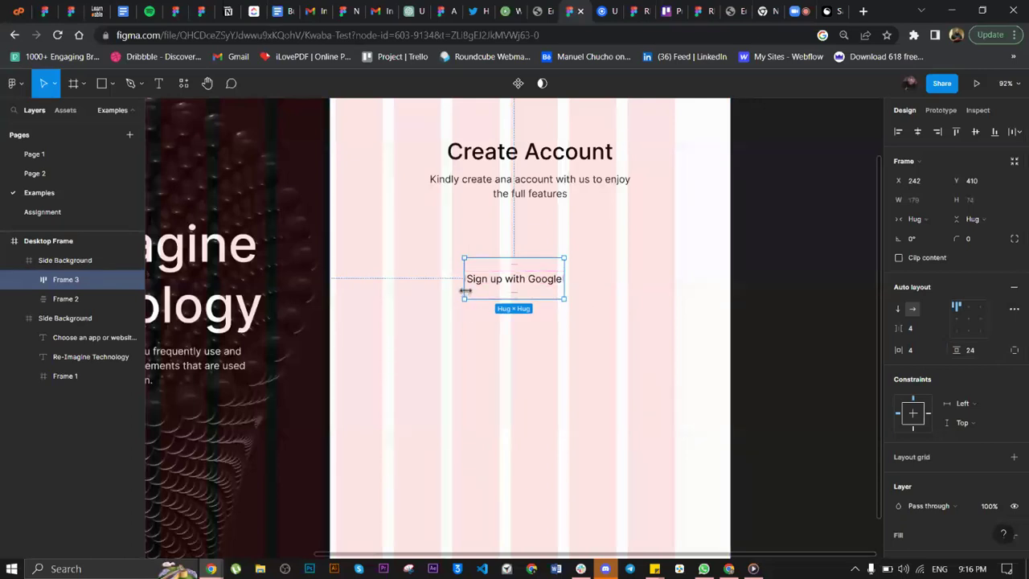
- Widen the "Sign up with Google" frame on both sides to about 373 and align its content to the centre
left_click_drag(465, 291, 408, 291)
left_click_drag(570, 294, 574, 291)
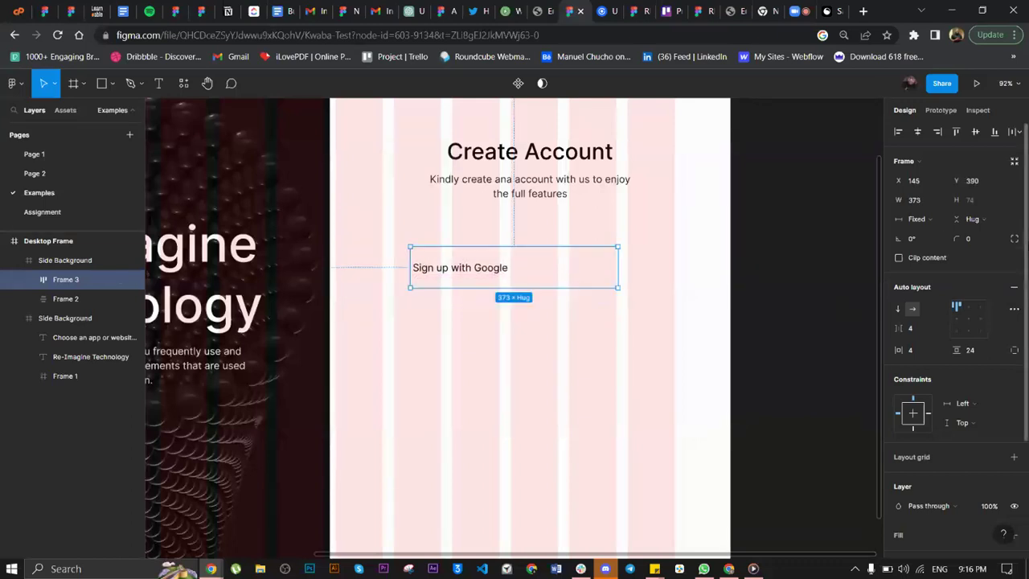
left_click(969, 319)
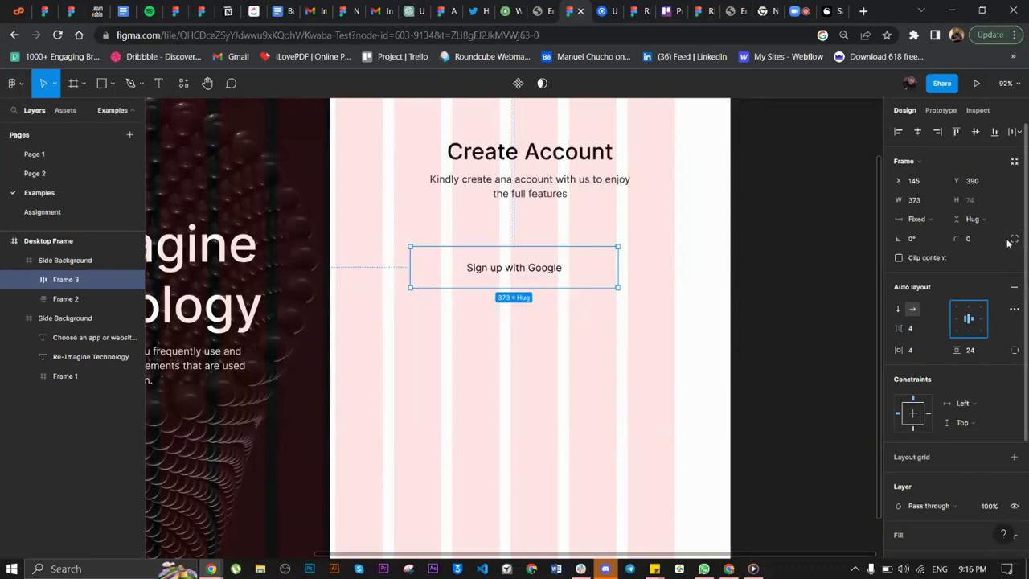
- Set the corner radius of the "Sign up with Google" frame to 100
left_click_drag(959, 239, 962, 239)
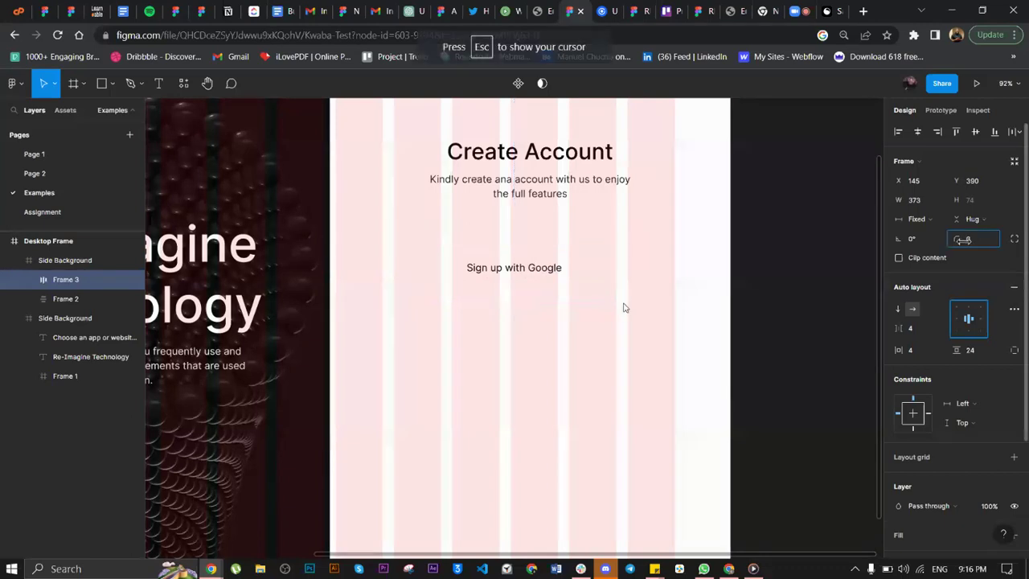
left_click(974, 240)
type("100")
key("Return")
- Fill the sign-up button with the dark canvas colour 1E1E1E and its label with white FFFFFF, sampling both colours from the design
key("i")
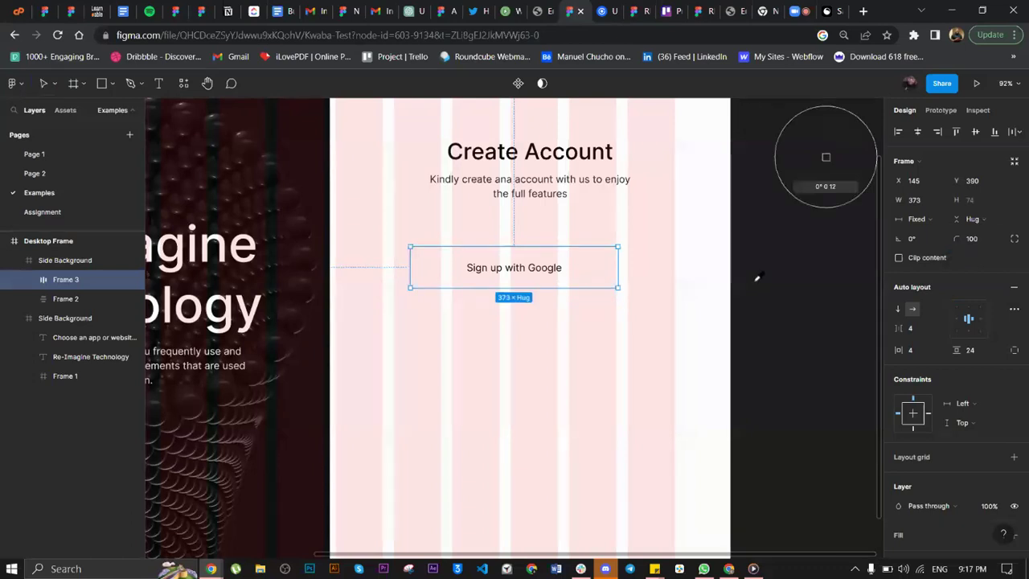
left_click(554, 271)
double_click(554, 271)
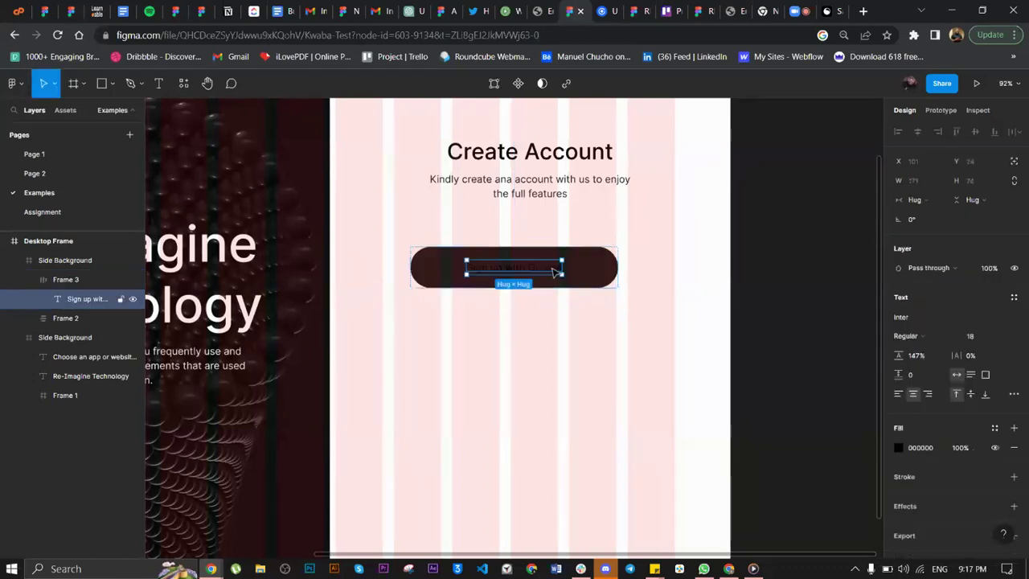
key("i")
left_click(572, 359)
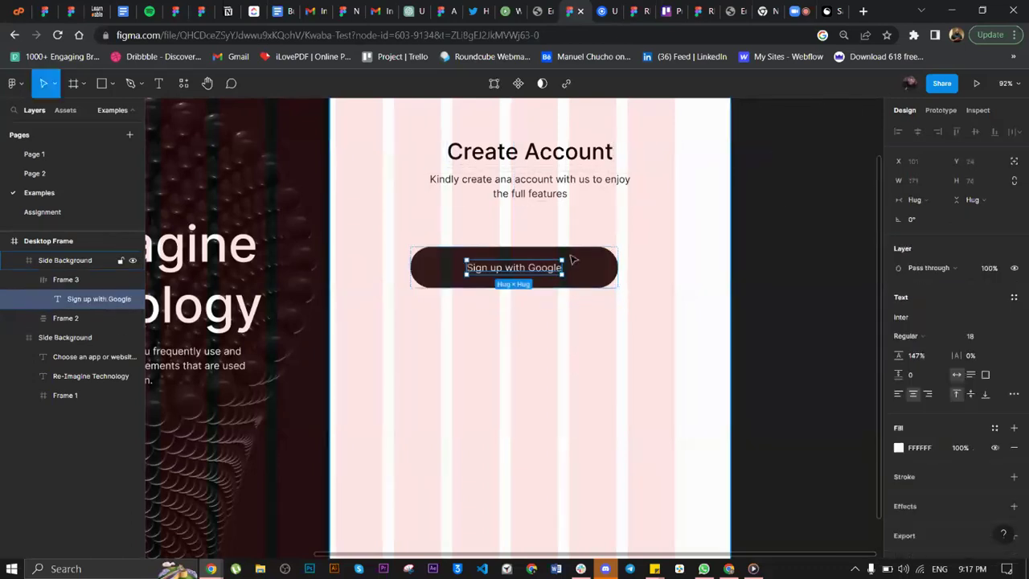
key("Escape")
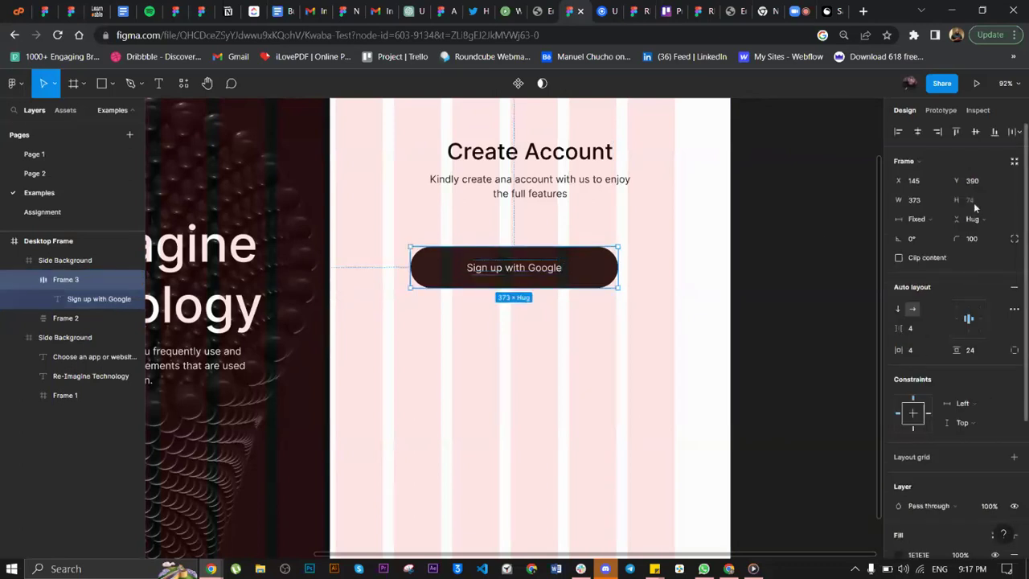
- Reduce the sign-up button's height to 44
left_click_drag(575, 287, 575, 283)
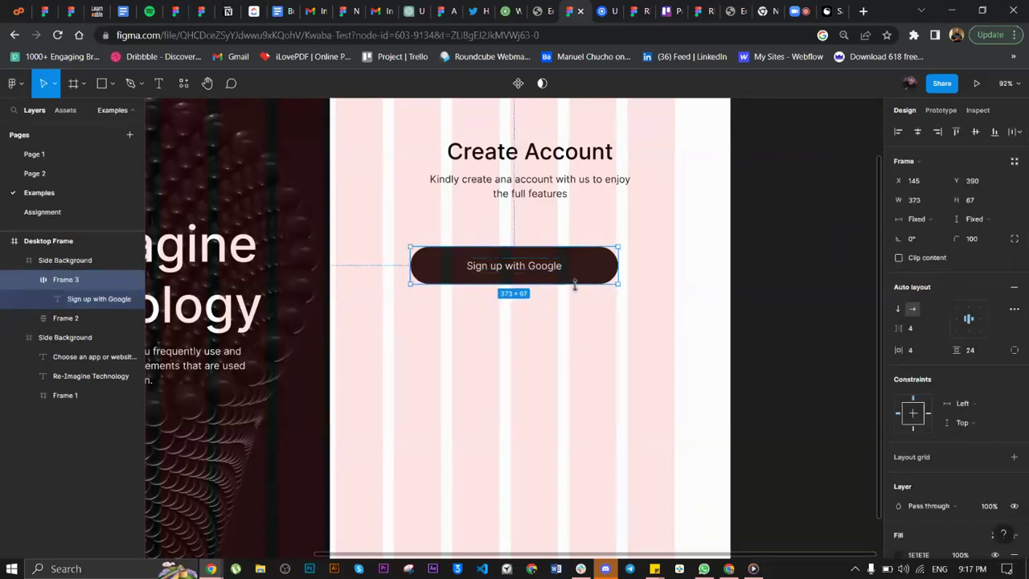
left_click(973, 200)
type("44")
key("Return")
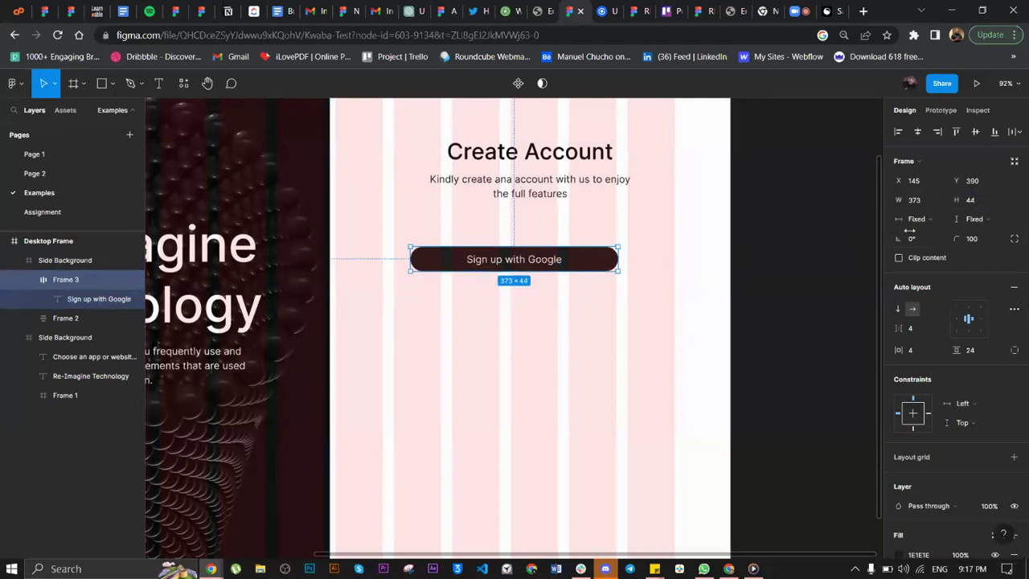
- Set the sign-up button's height to 52
left_click(987, 201)
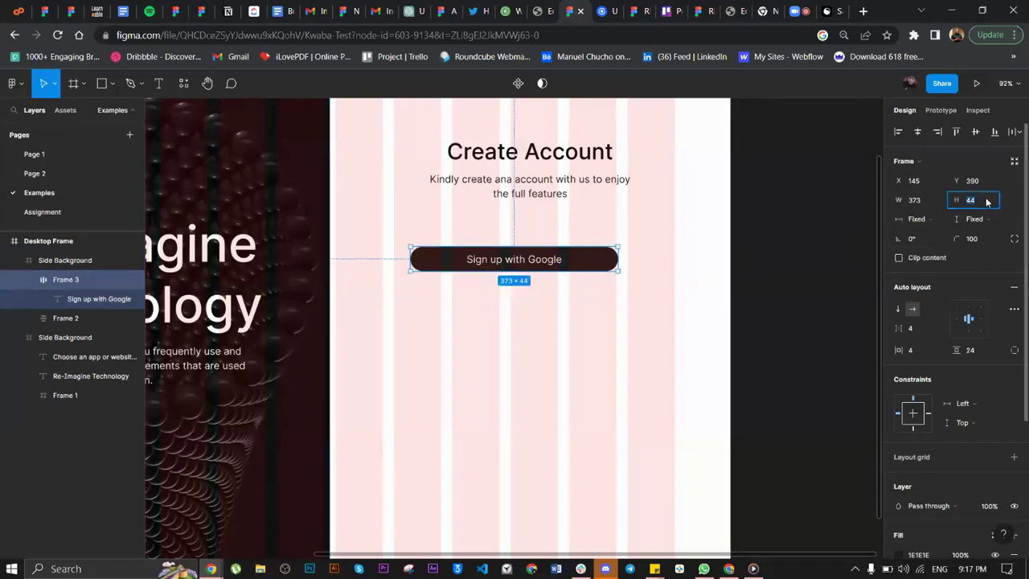
type("52")
key("Return")
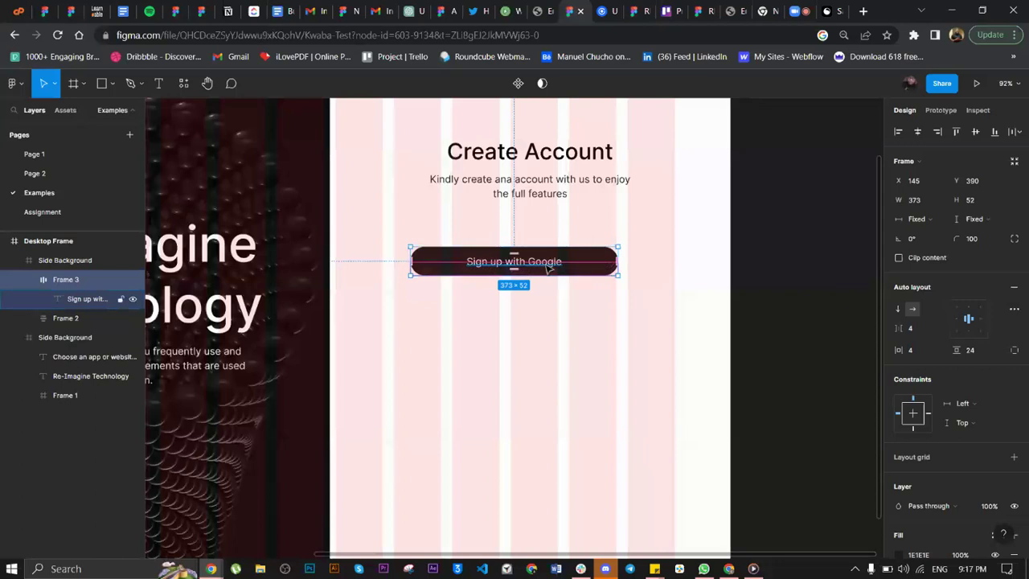
- Set the font size of the "Sign up with Google" label to 16
key("Escape")
scroll(555, 271, "up", 10)
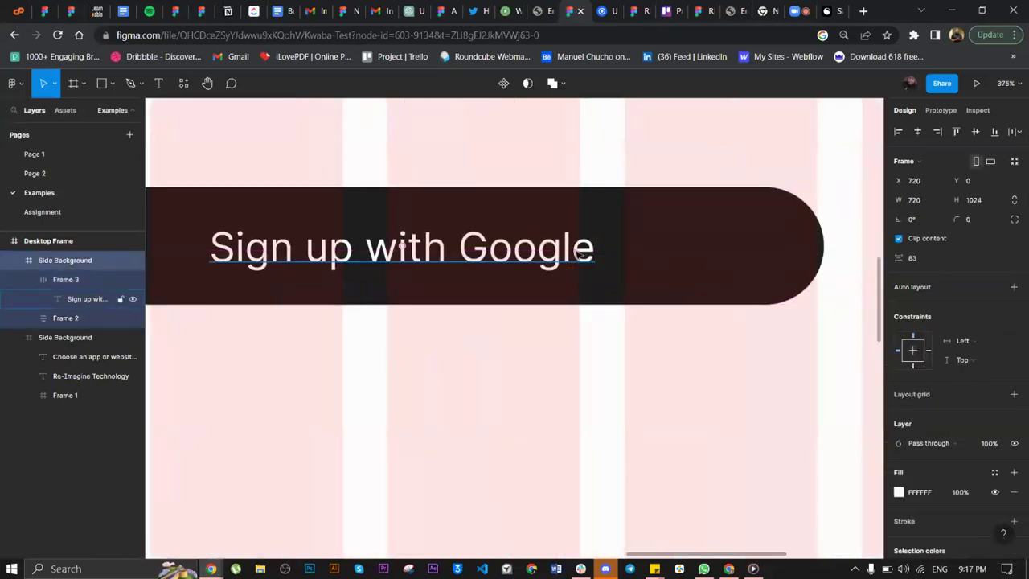
left_click(581, 254)
left_click(976, 336)
type("14")
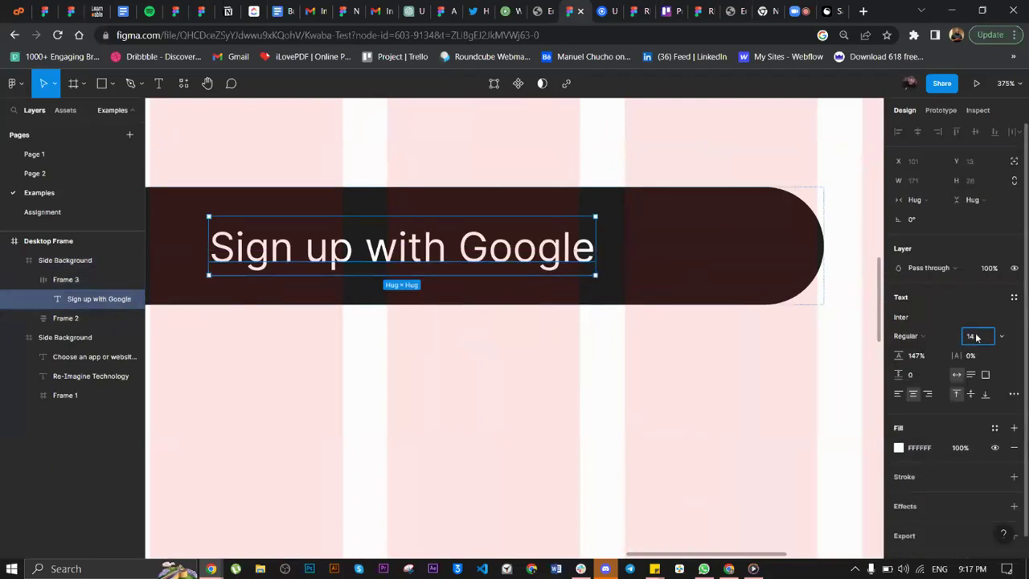
type("6")
key("Return")
- Centre the sign-up button horizontally in the white panel and move it up beneath the description, to about Y 358
scroll(566, 337, "down", 5)
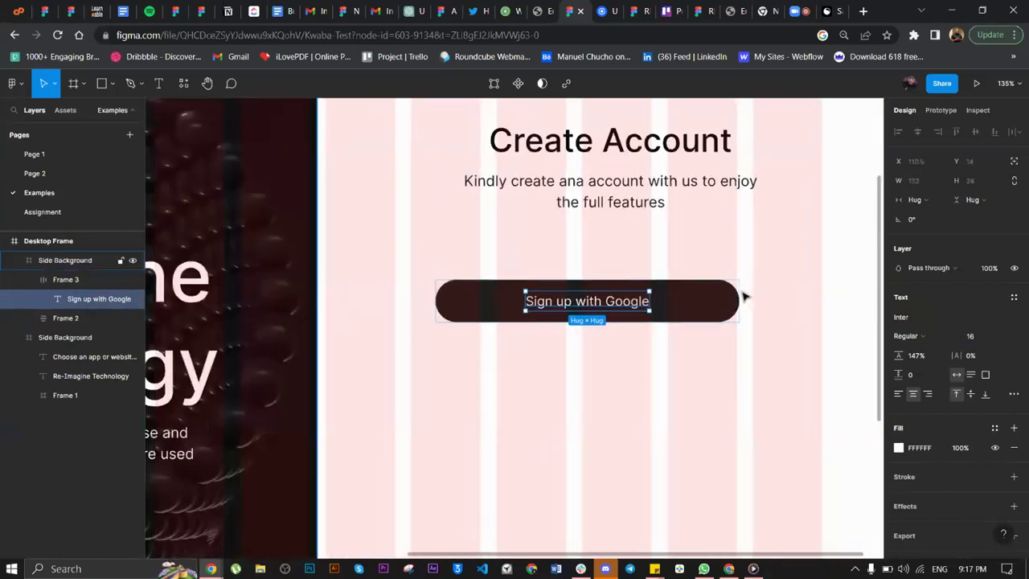
left_click(716, 298)
left_click_drag(721, 298, 717, 283)
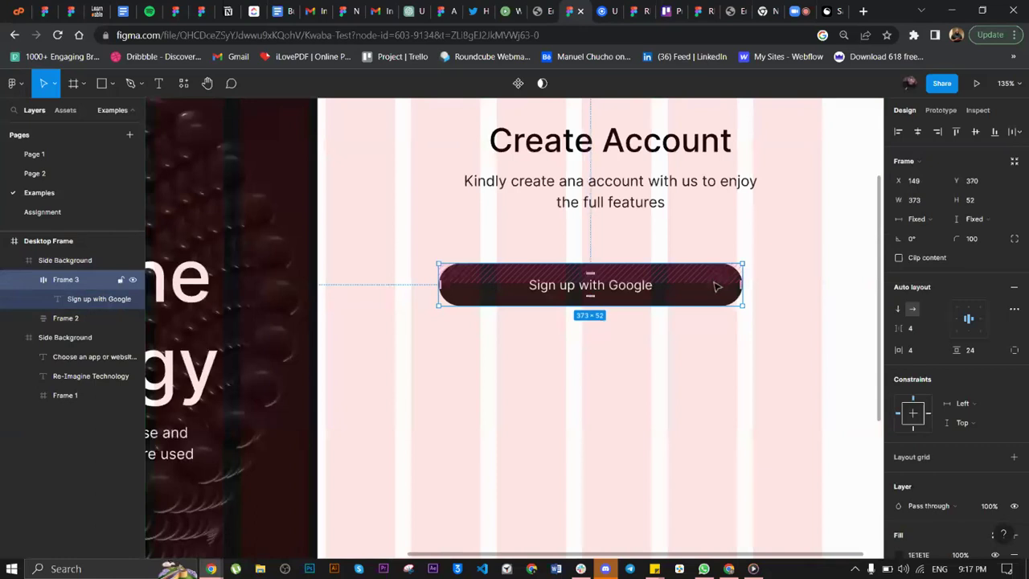
left_click(918, 132)
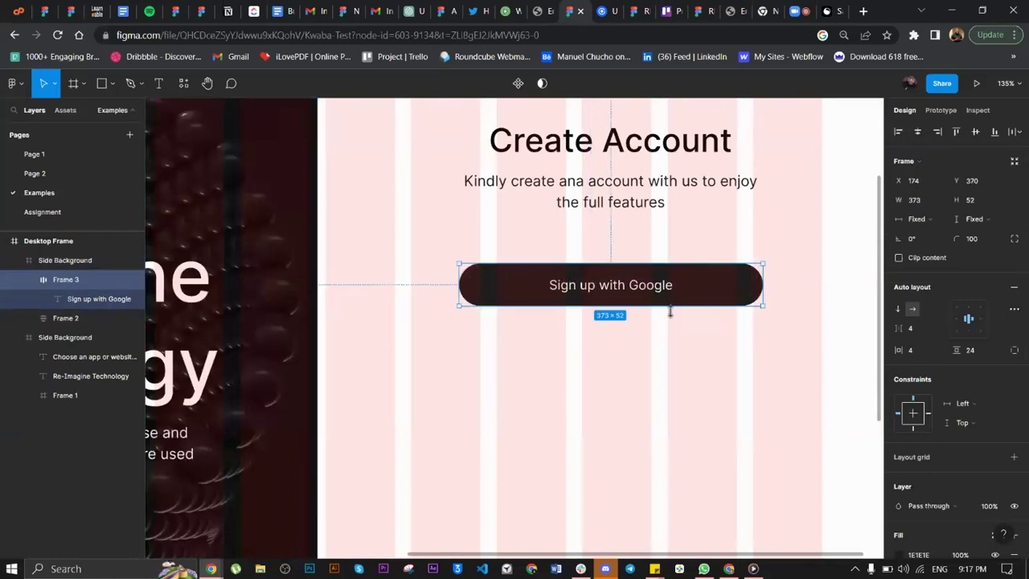
scroll(670, 312, "down", 3)
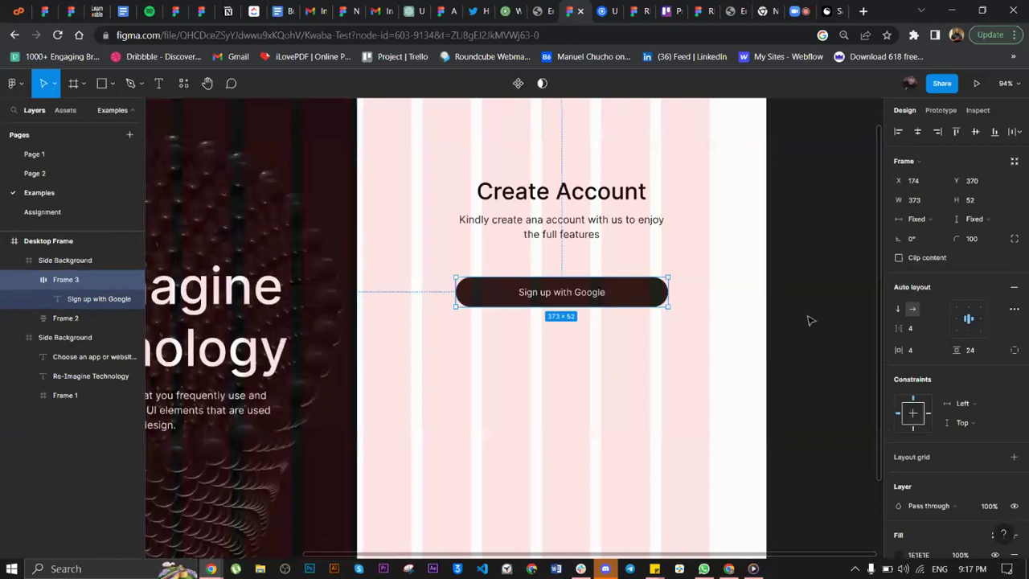
left_click_drag(634, 304, 633, 293)
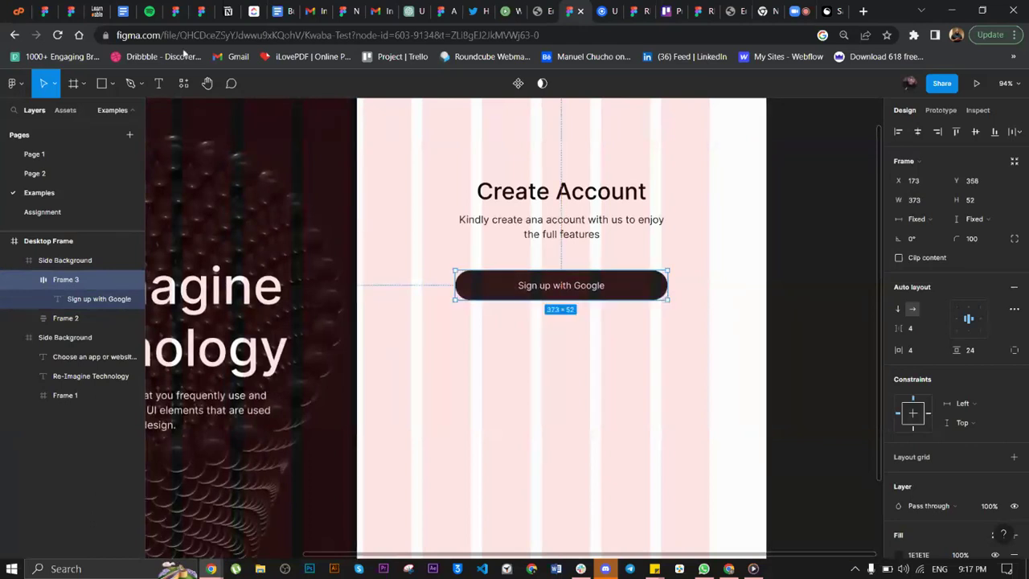
- Run the Brandfetch plugin, retrying with nothing selected on the canvas
left_click(184, 82)
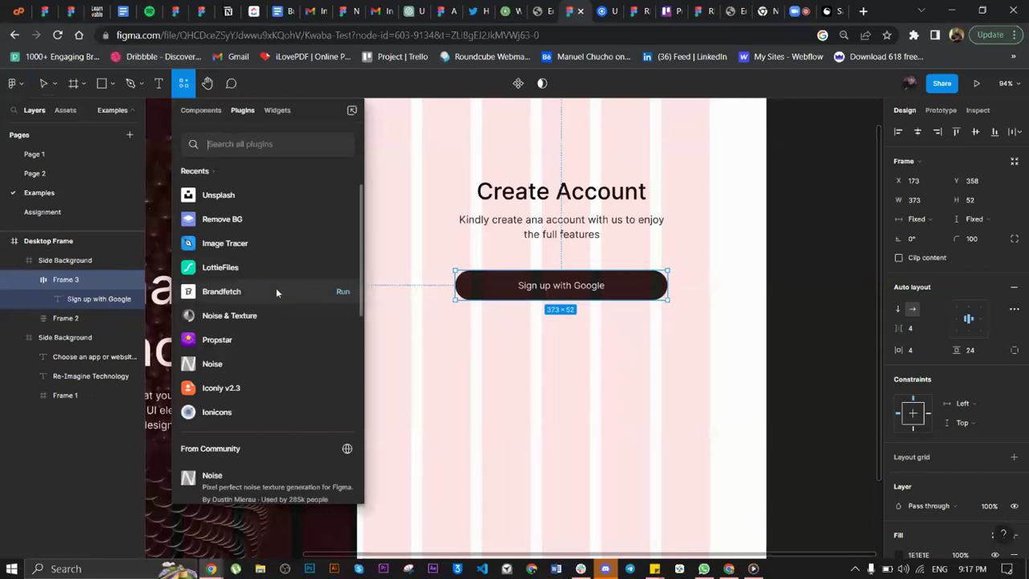
left_click(342, 292)
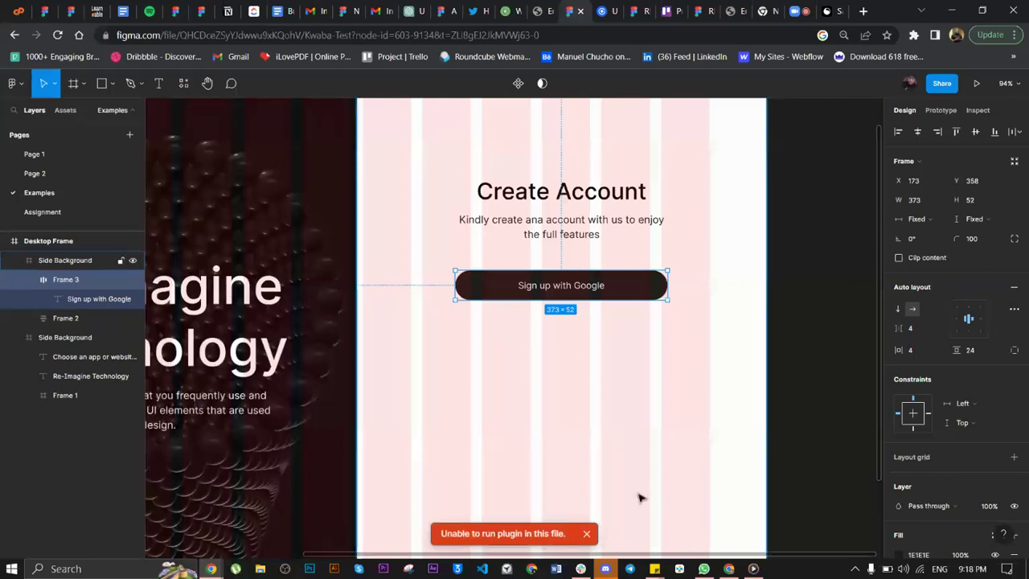
left_click(838, 386)
scroll(667, 392, "down", 5)
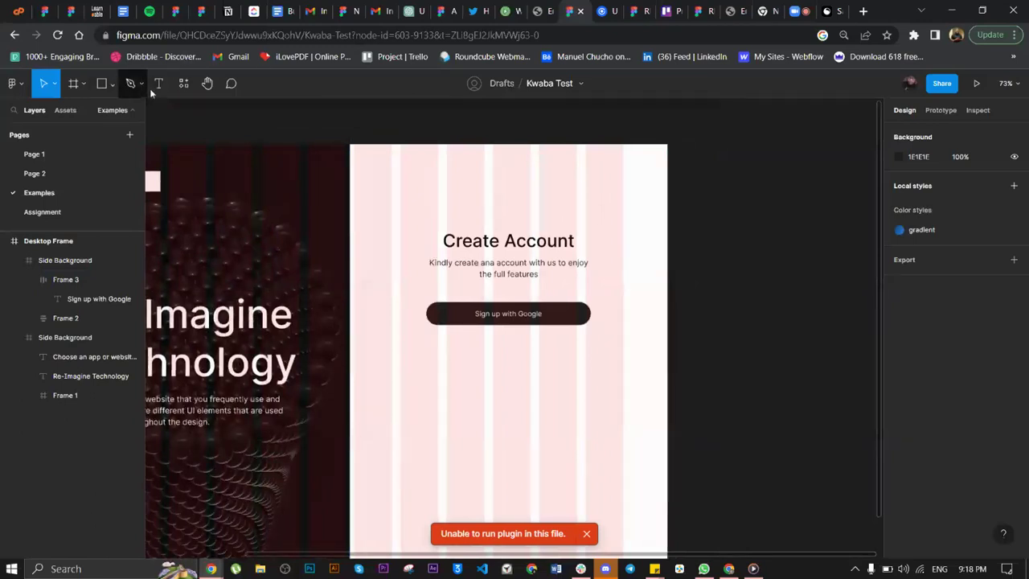
key("shift+i")
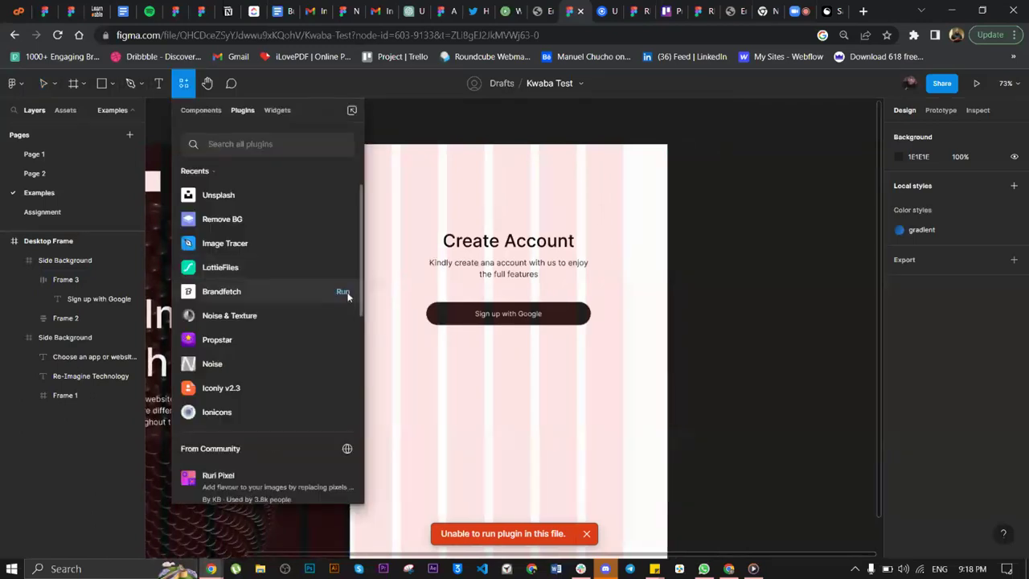
left_click(344, 292)
left_click(587, 534)
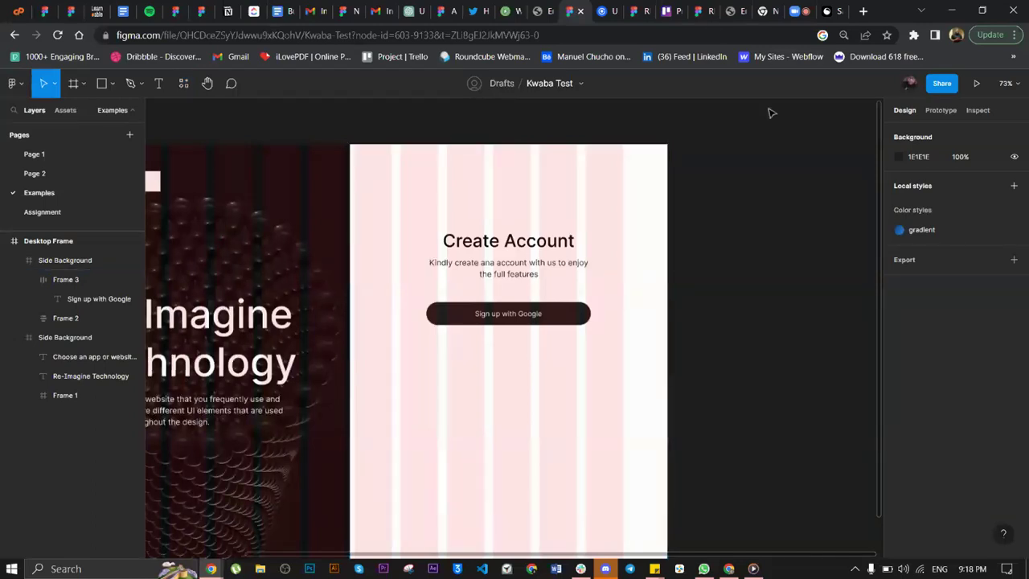
mouse_move(702, 12)
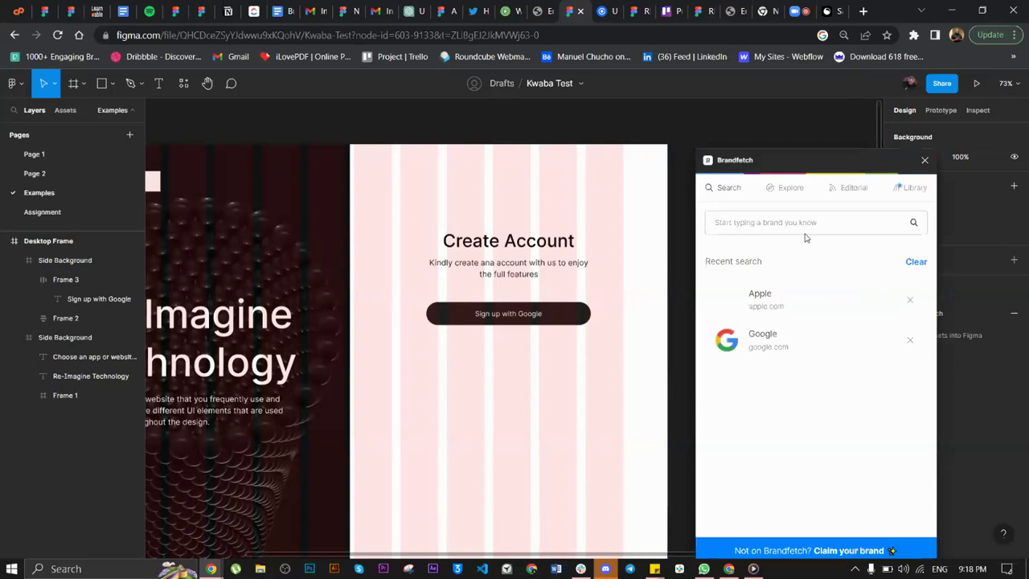
- Look up Google among the recent Brandfetch searches, place its SVG symbol on the canvas, and close the plugin
left_click(804, 346)
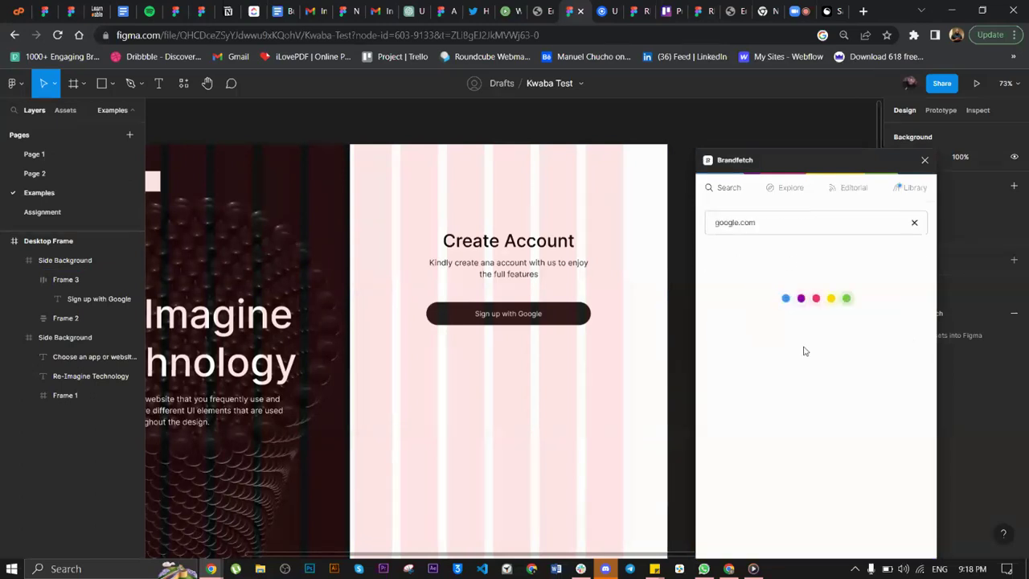
scroll(861, 381, "down", 1)
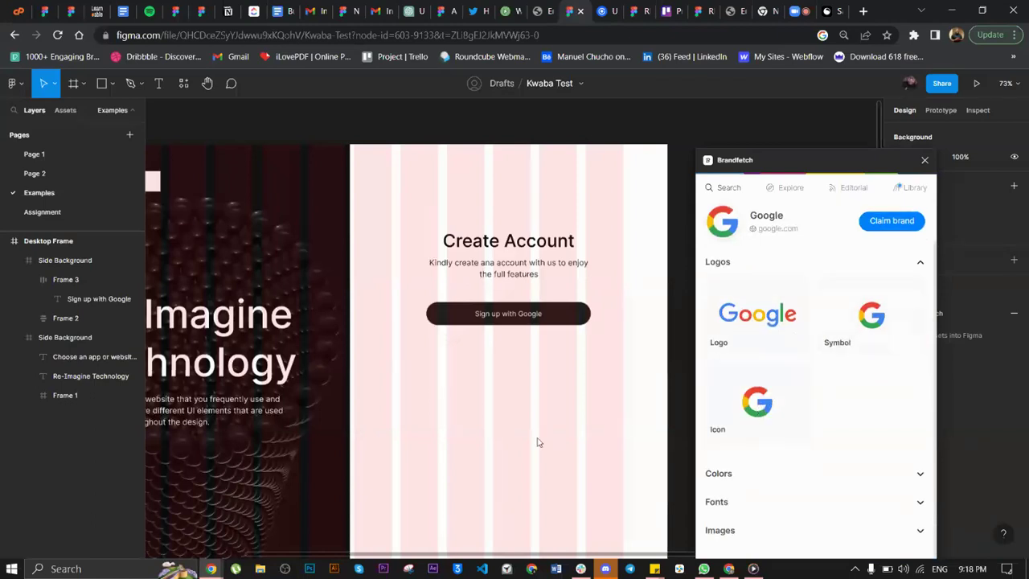
left_click(748, 414)
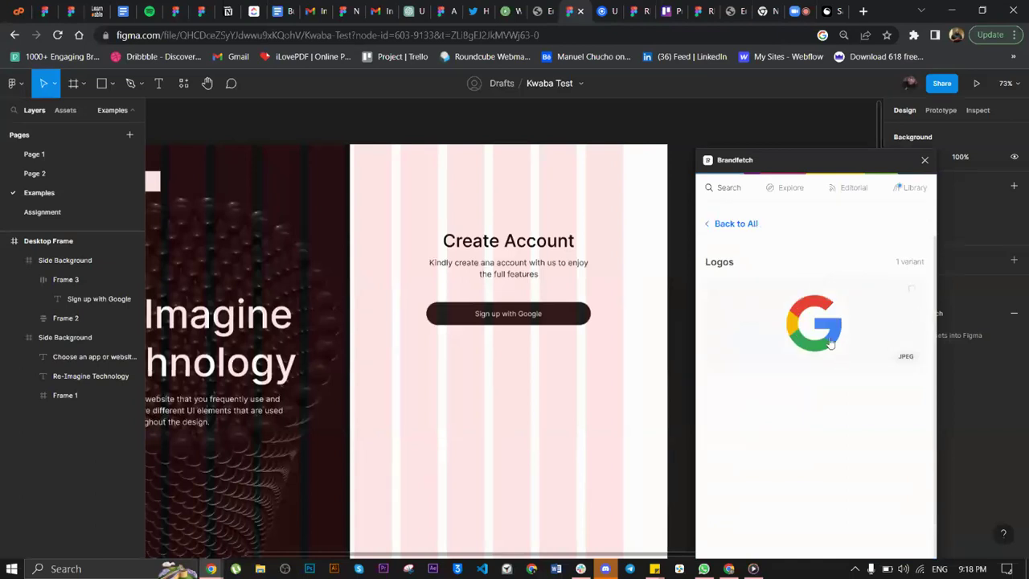
left_click(712, 225)
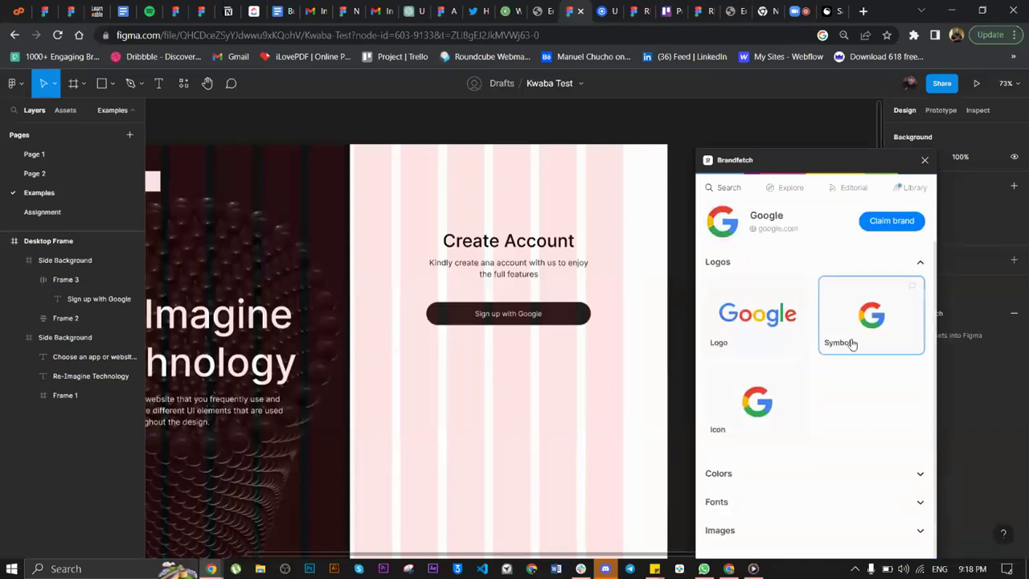
left_click(873, 325)
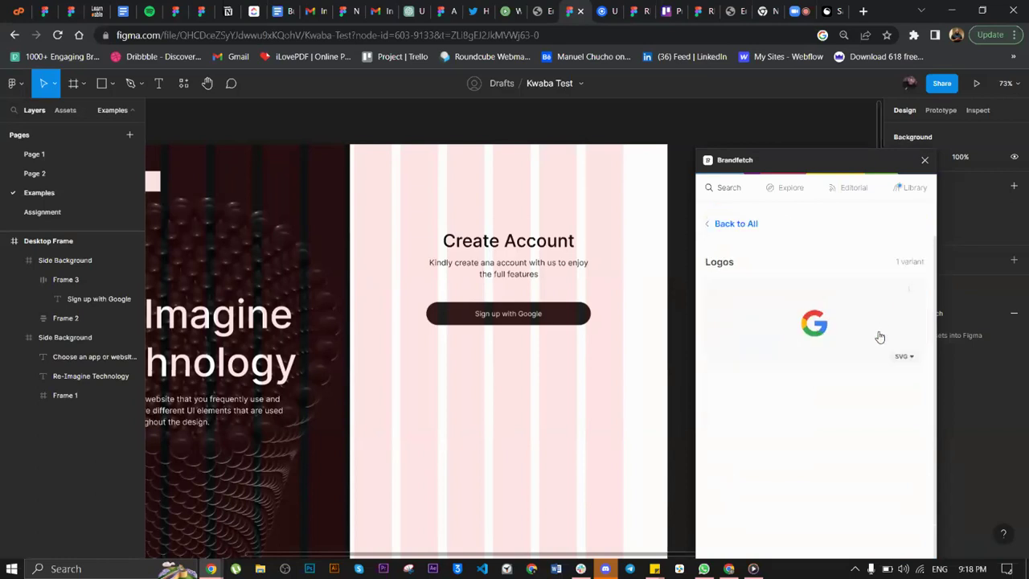
left_click_drag(814, 324, 519, 292)
scroll(518, 292, "down", 5)
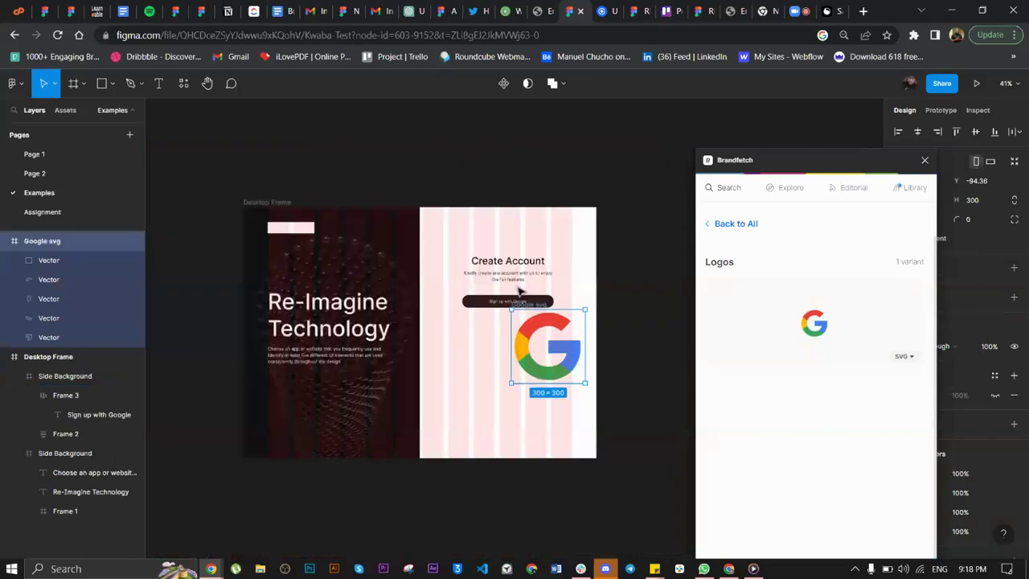
scroll(519, 292, "right", 1)
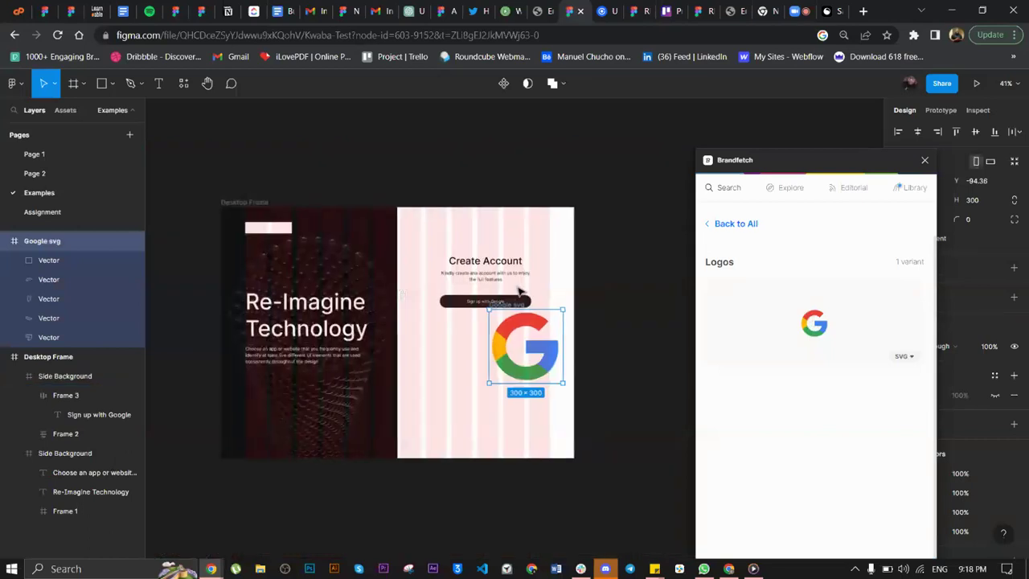
scroll(519, 291, "right", 1)
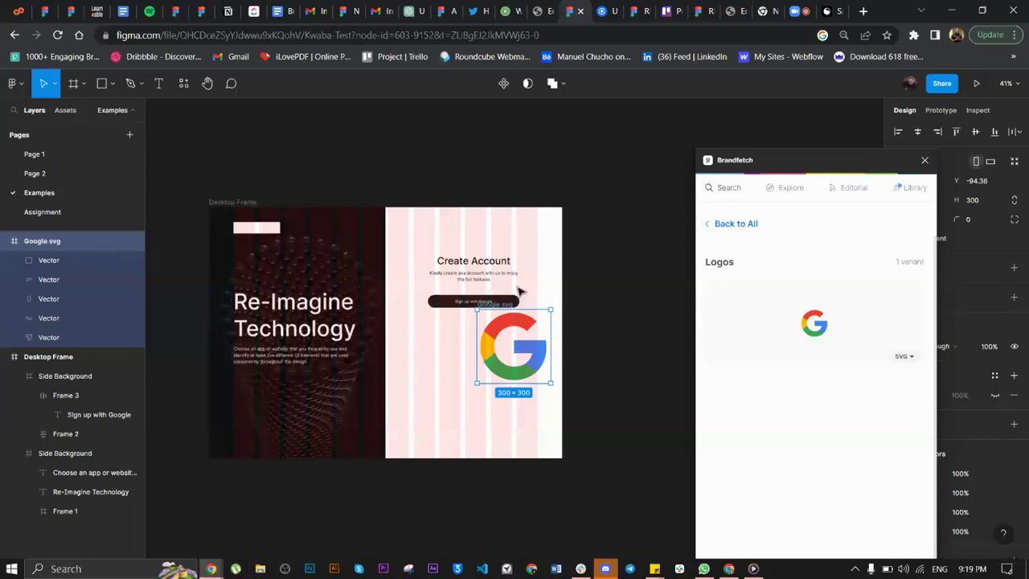
scroll(496, 341, "up", 10)
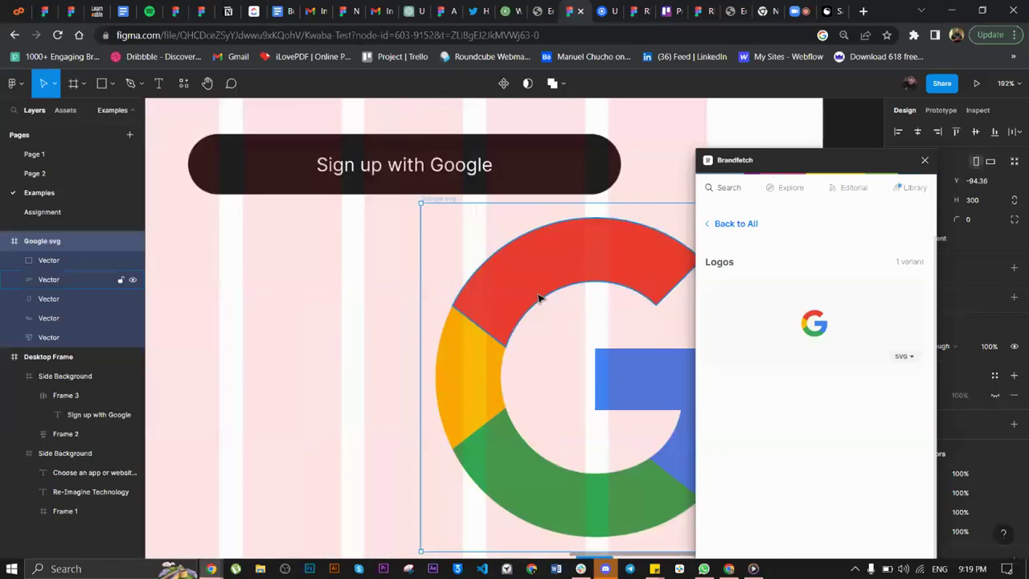
left_click(539, 294)
left_click(925, 160)
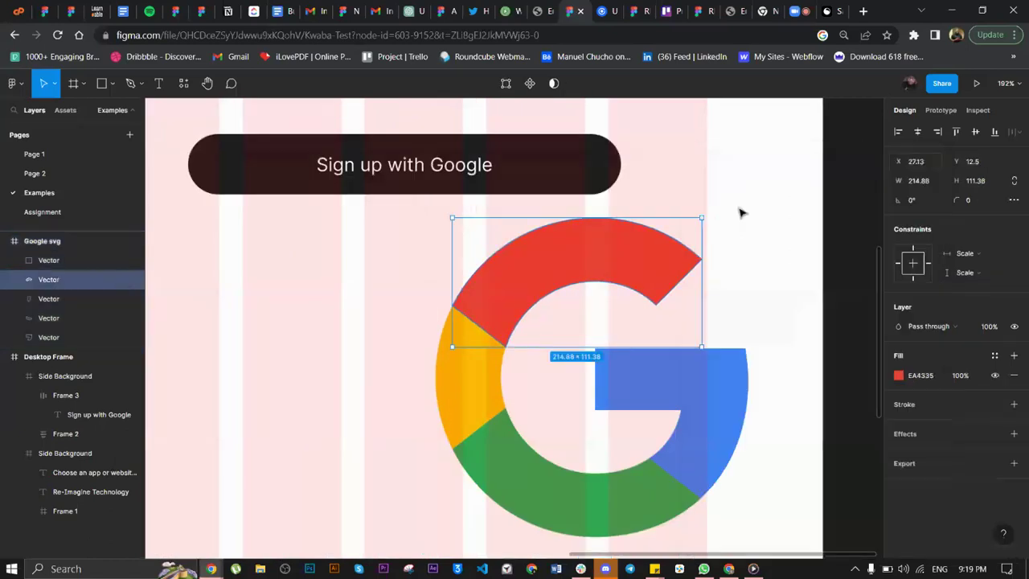
- Try a darker red fill on the Google logo's upper arc, then restore its fill to EA4335
left_click(899, 376)
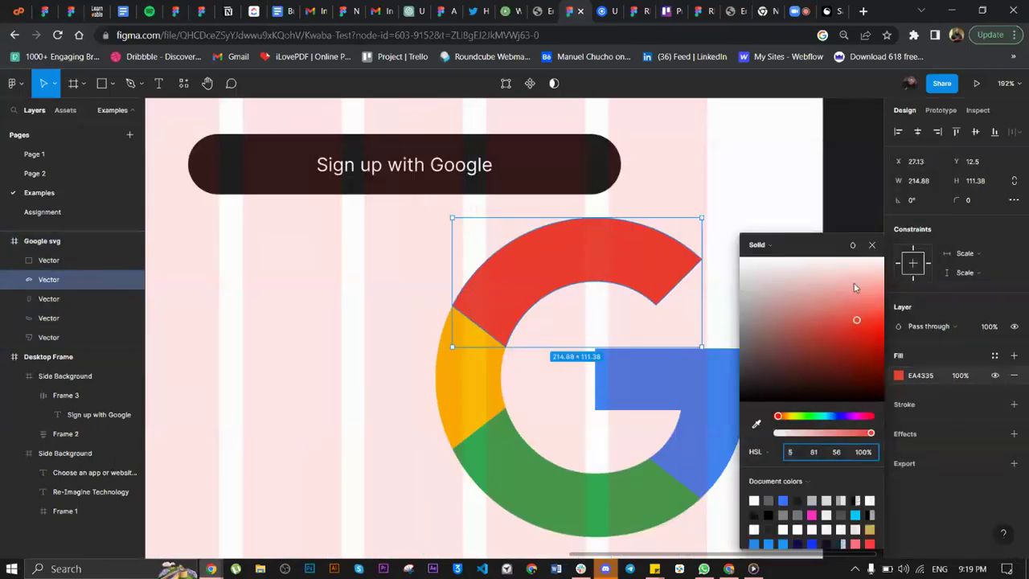
left_click_drag(855, 287, 712, 260)
left_click(869, 347)
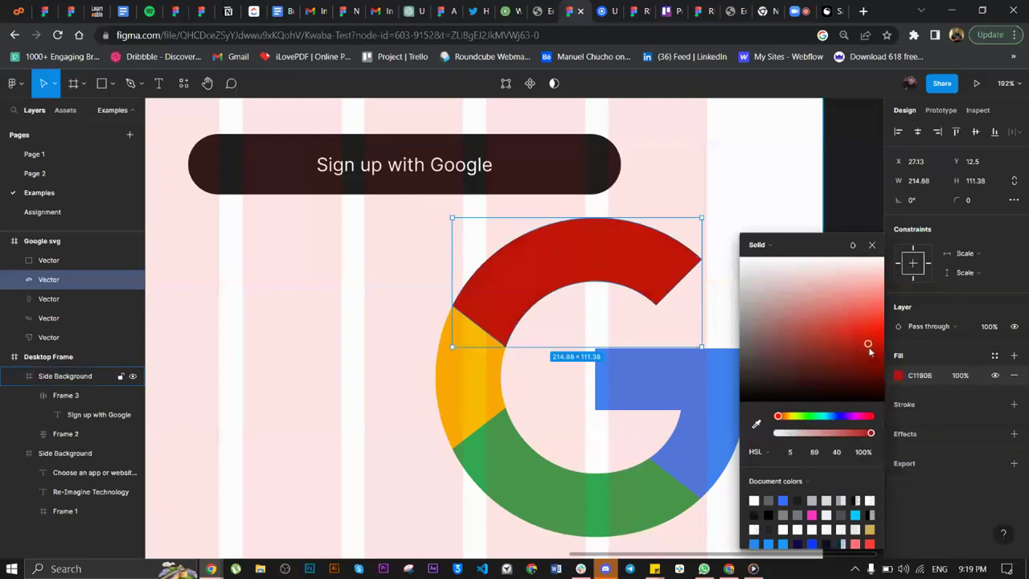
type("EA4335")
left_click(873, 245)
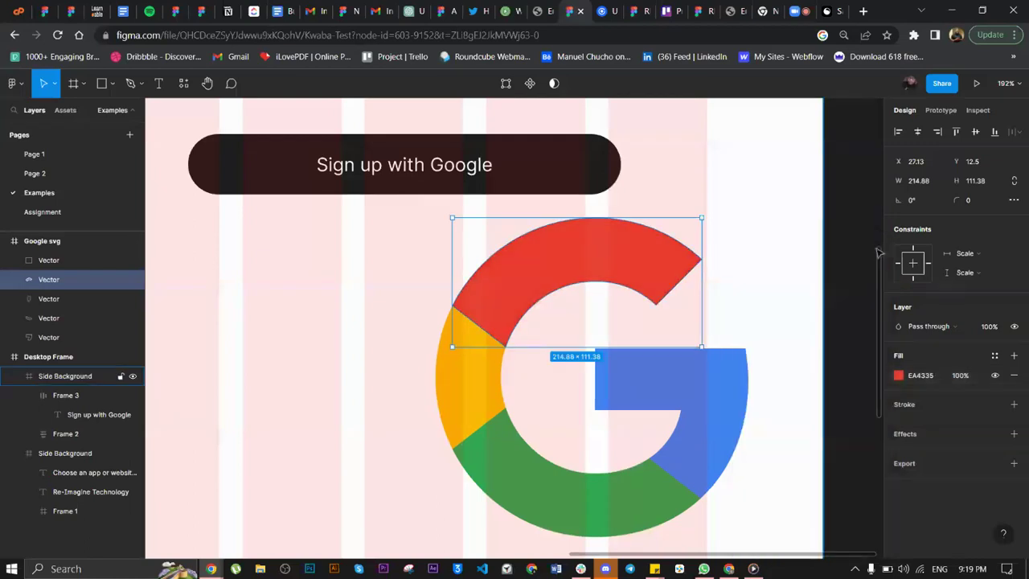
left_click(878, 251)
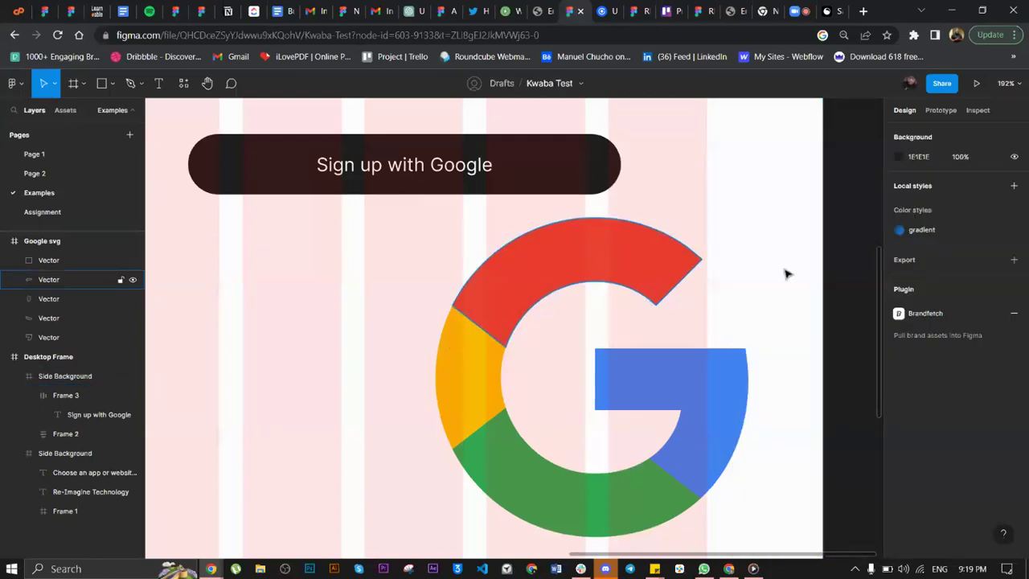
left_click(582, 279)
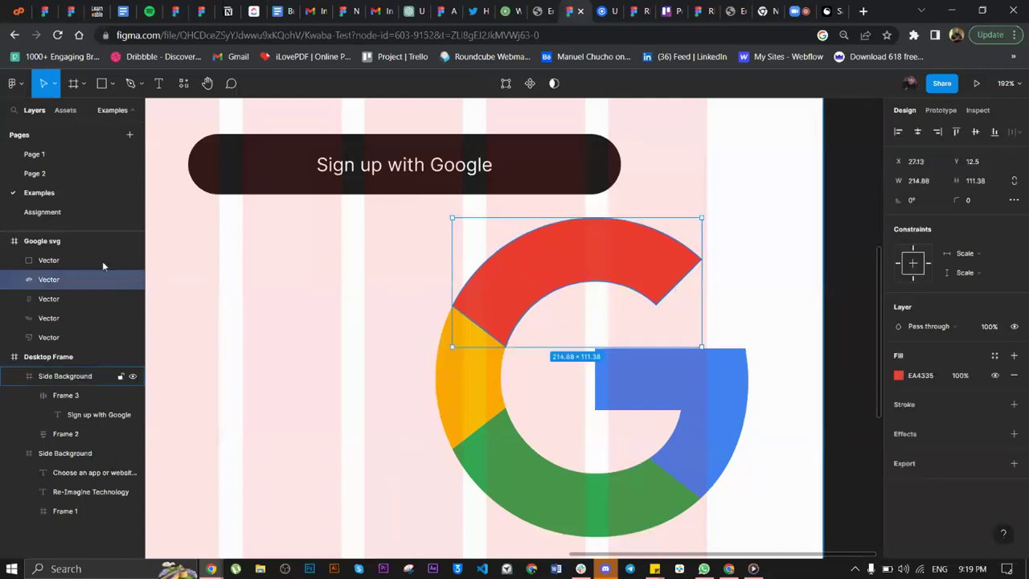
- Resize the whole Google logo frame proportionally to 24 × 24
left_click(76, 248)
scroll(704, 385, "down", 5, "ctrl")
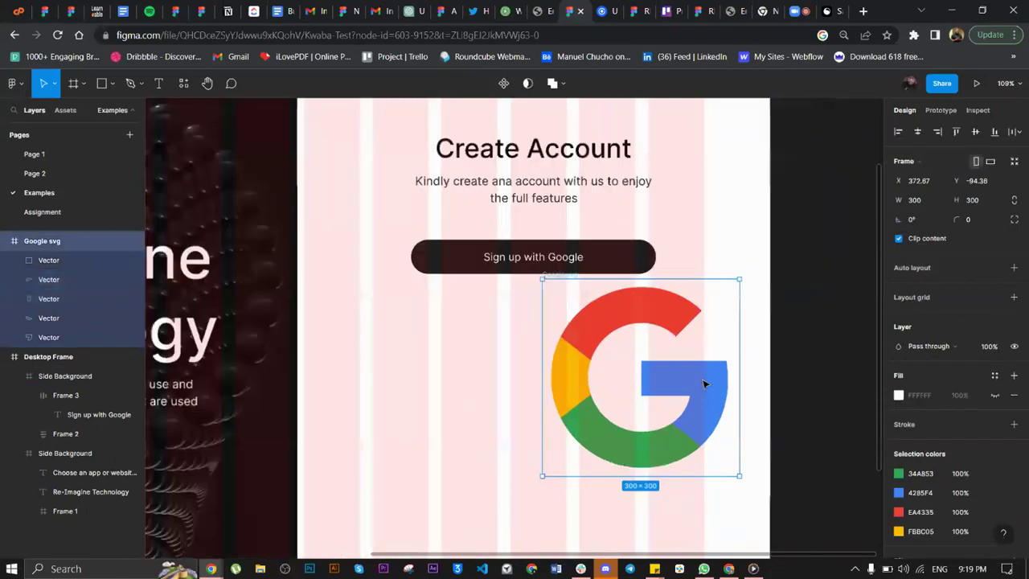
scroll(705, 384, "down", 1)
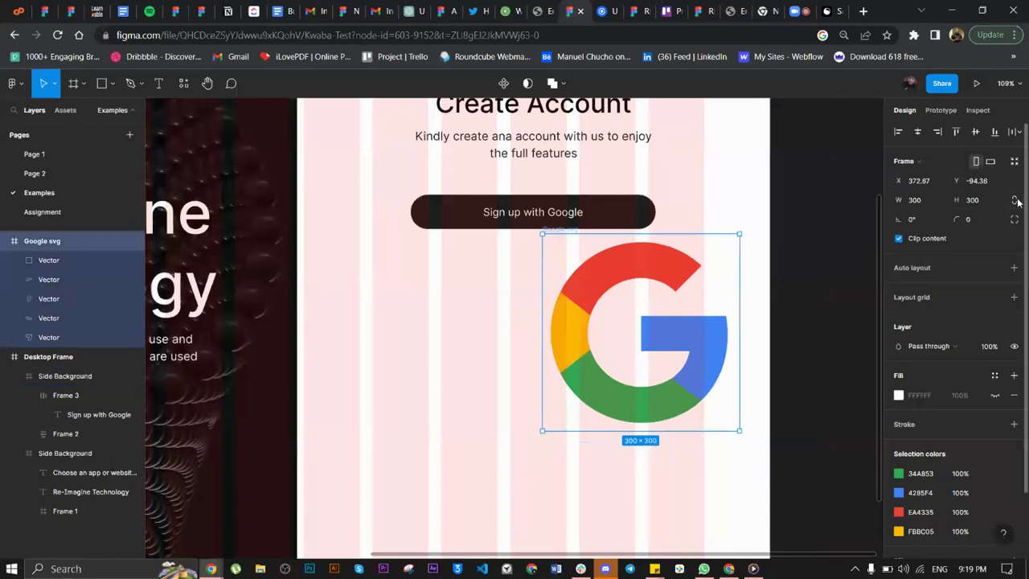
left_click(984, 202)
type("2")
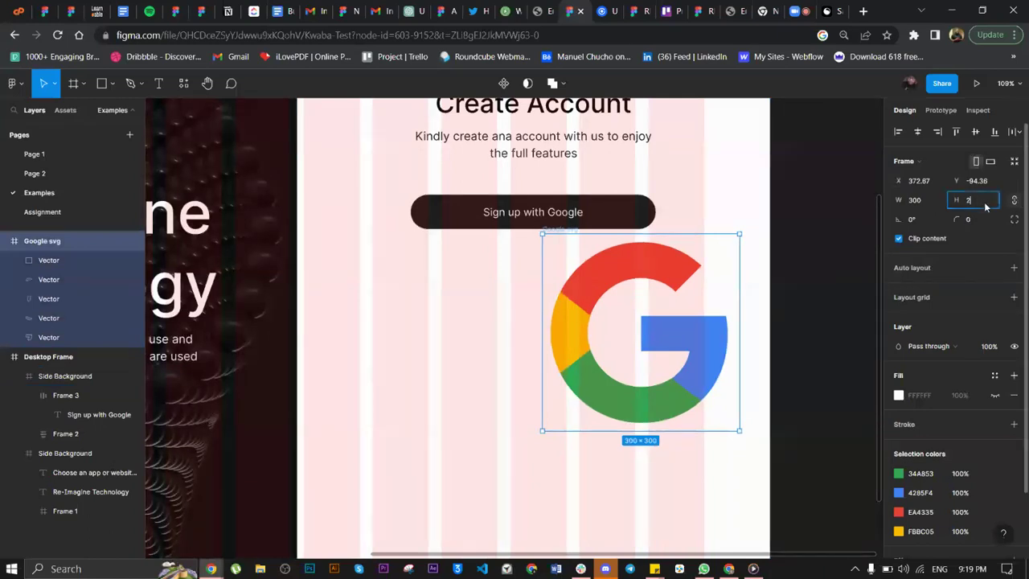
type("4")
key("Return")
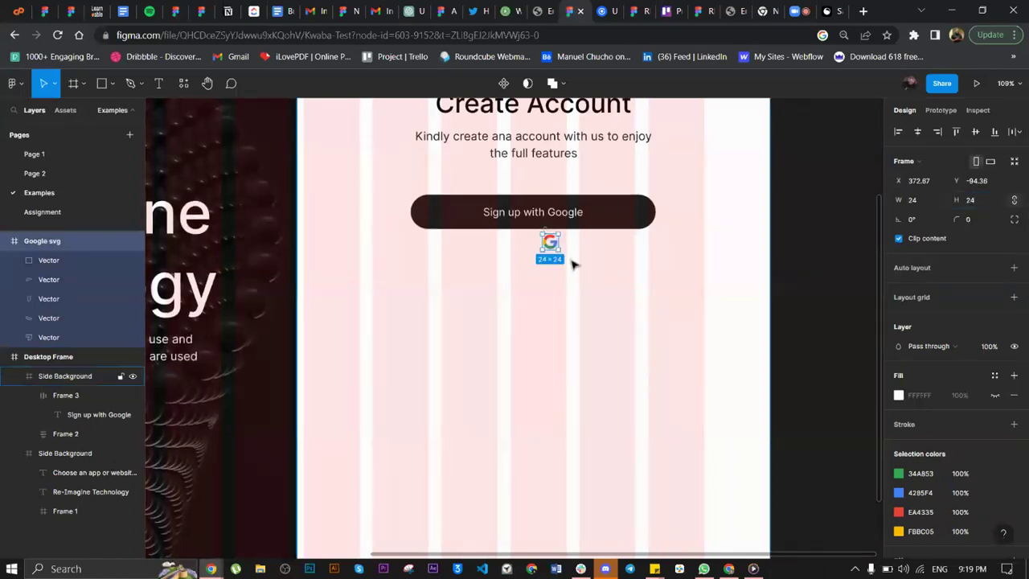
- Move the Google logo into the sign-up button's auto layout, placing it before the "Sign up with Google" label
key("Delete")
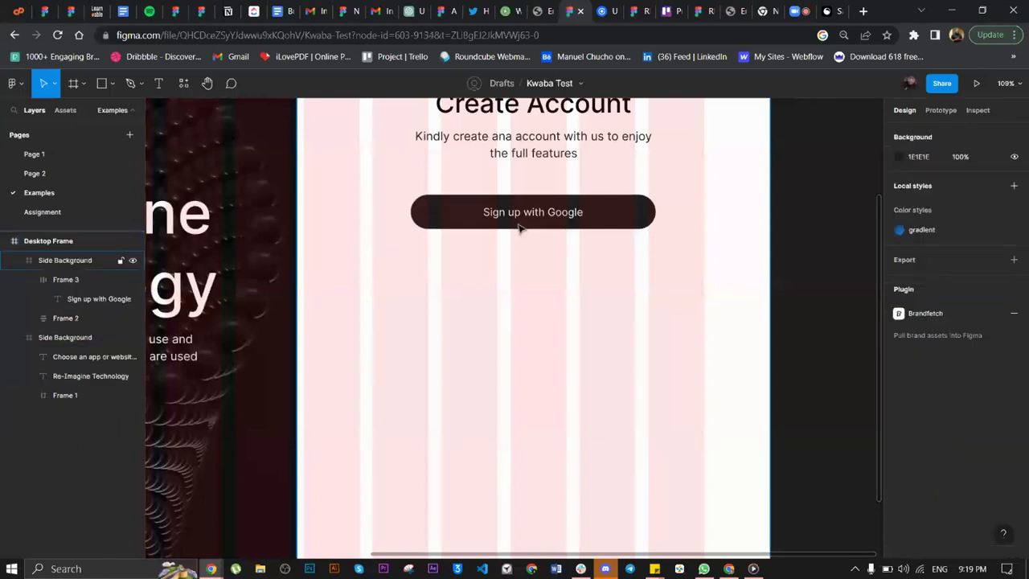
left_click(523, 229)
left_click(450, 201)
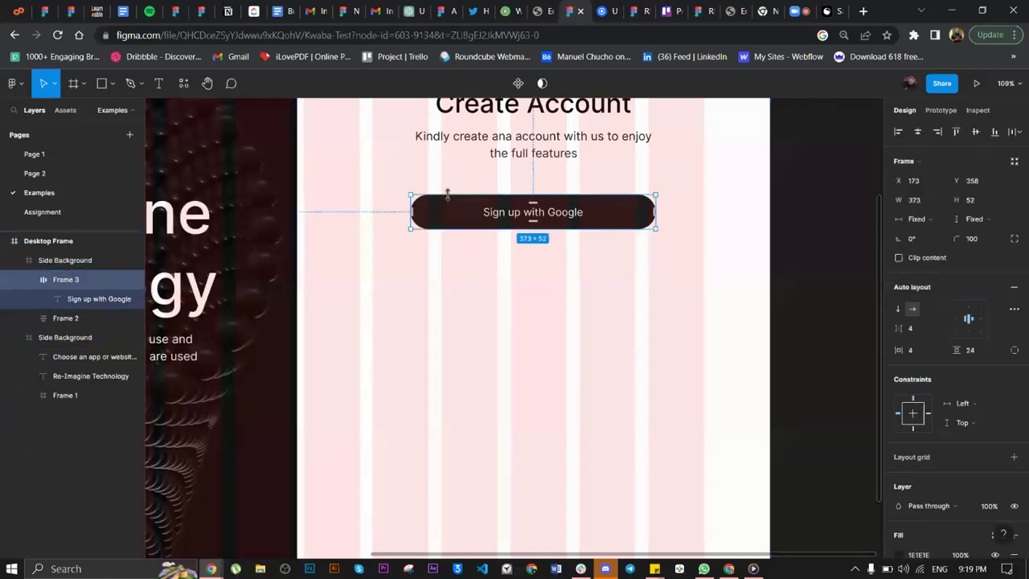
key("ctrl+v")
key("Left")
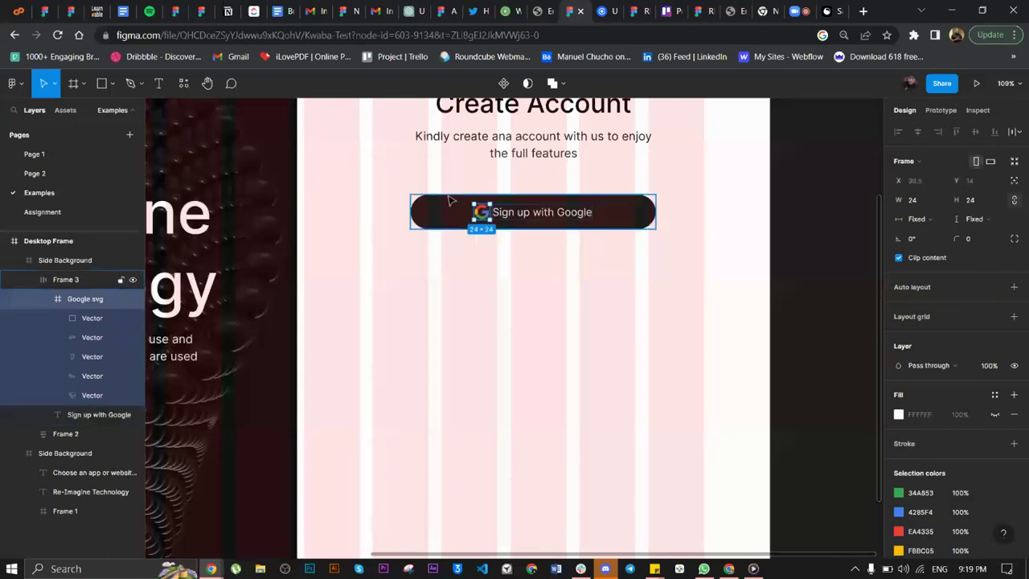
left_click(712, 254)
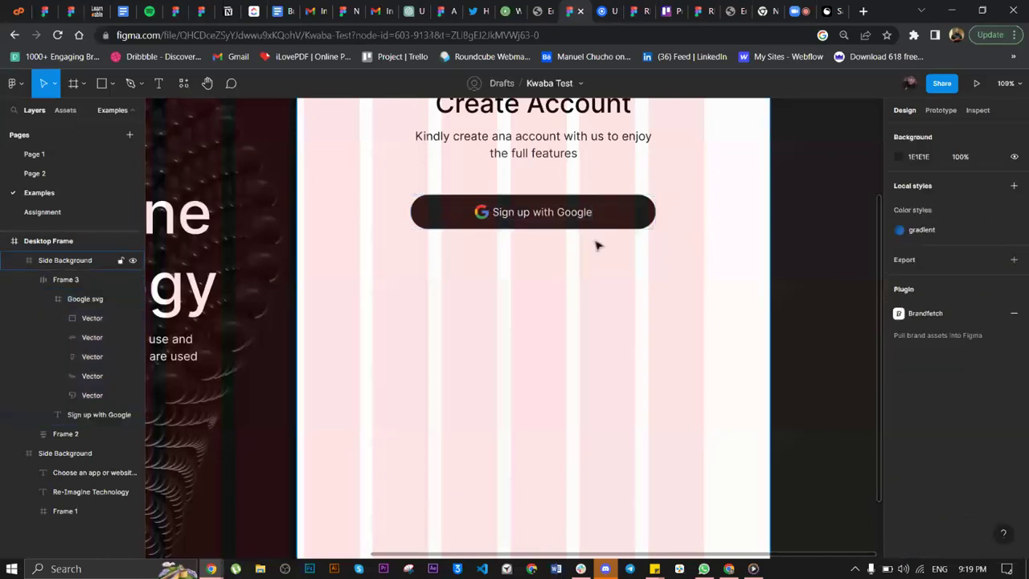
- Reduce the Google logo inside the sign-up button to 20 × 20
scroll(499, 213, "up", 5)
left_click(445, 229)
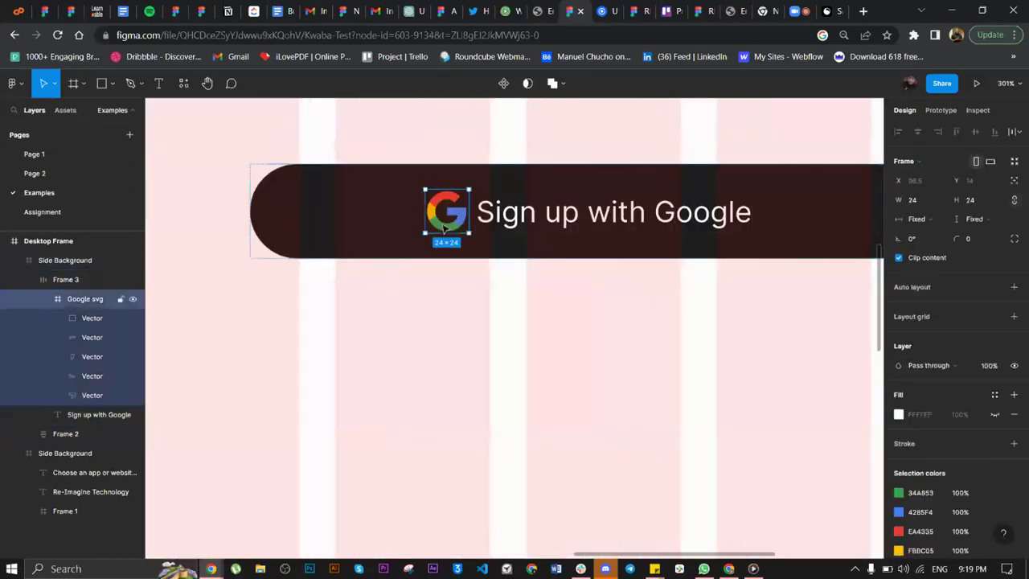
left_click(987, 200)
type("20")
key("Return")
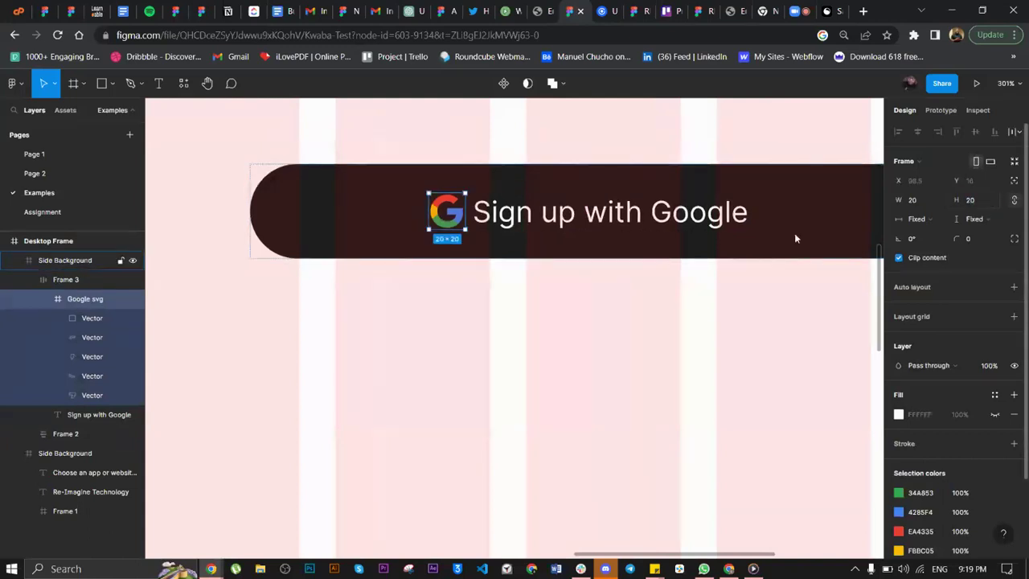
- Set the sign-up button's auto layout spacing between the logo and label to 8
scroll(795, 238, "down", 5)
left_click(769, 255)
left_click(918, 325)
type("8")
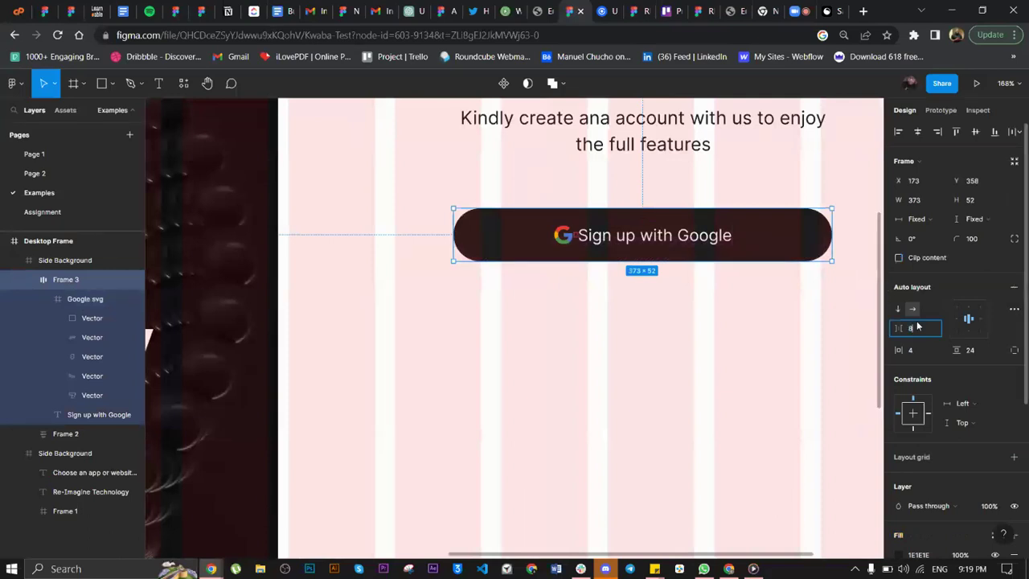
key("Return")
left_click(802, 356)
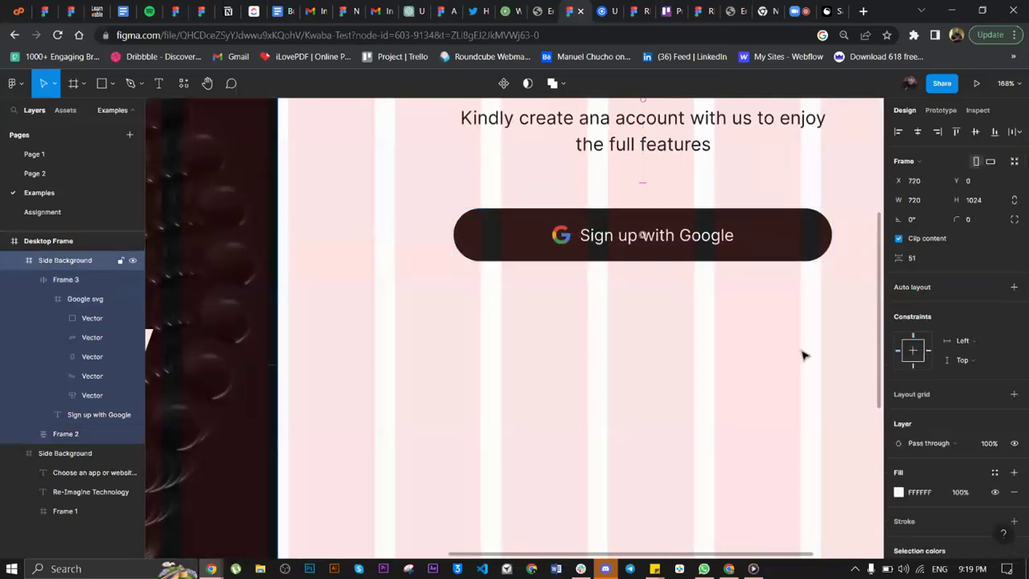
- Hide the layout grids and view the whole desktop frame without them
scroll(802, 357, "down", 4)
scroll(802, 357, "down", 3)
key("ctrl+shift+4")
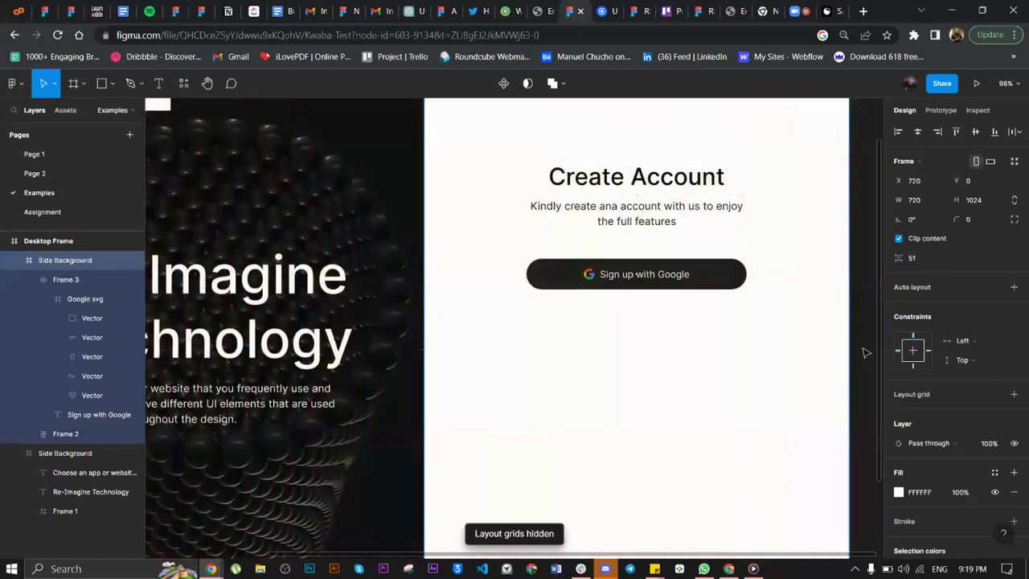
scroll(865, 352, "down", 3)
left_click(873, 346)
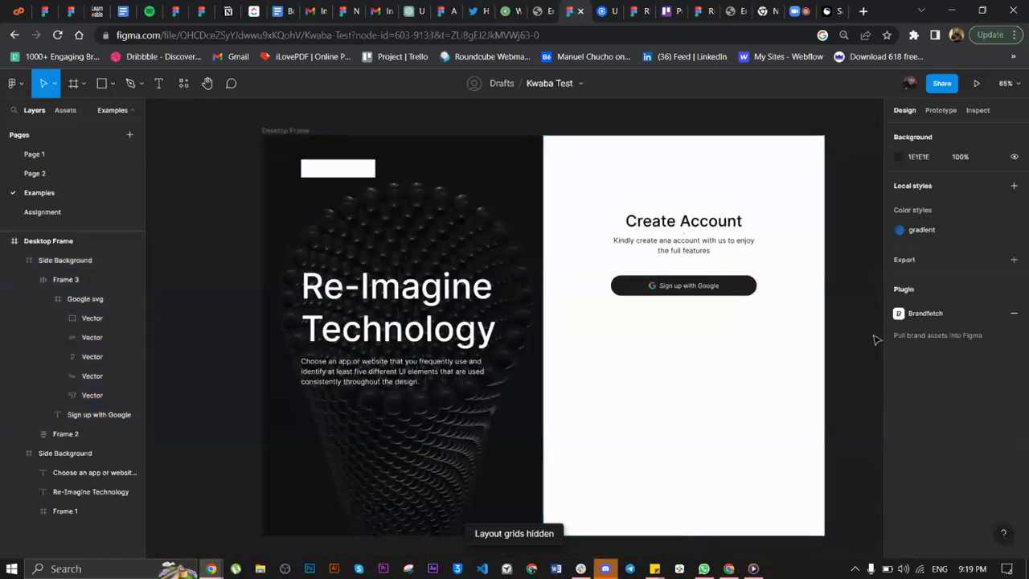
- Duplicate the description text beneath the sign-up button at X 169, Y 436, and change its wording to "Or"
scroll(758, 308, "up", 3)
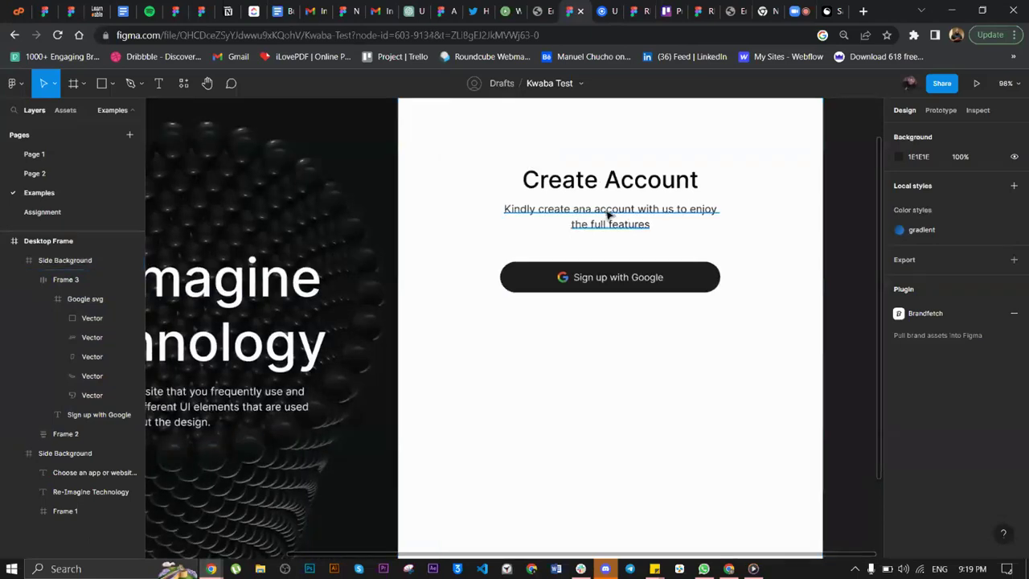
left_click(608, 214)
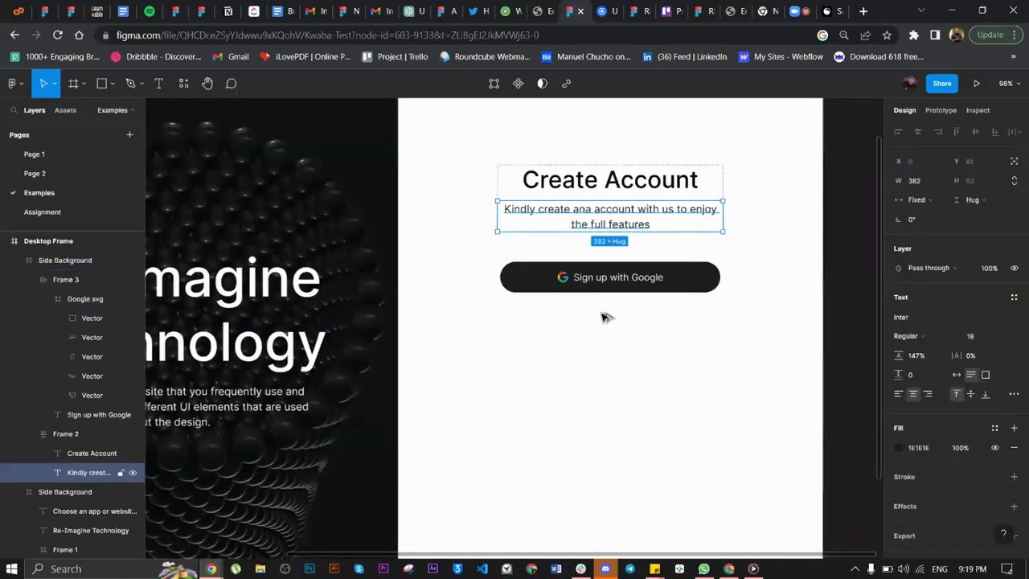
key("ctrl+d")
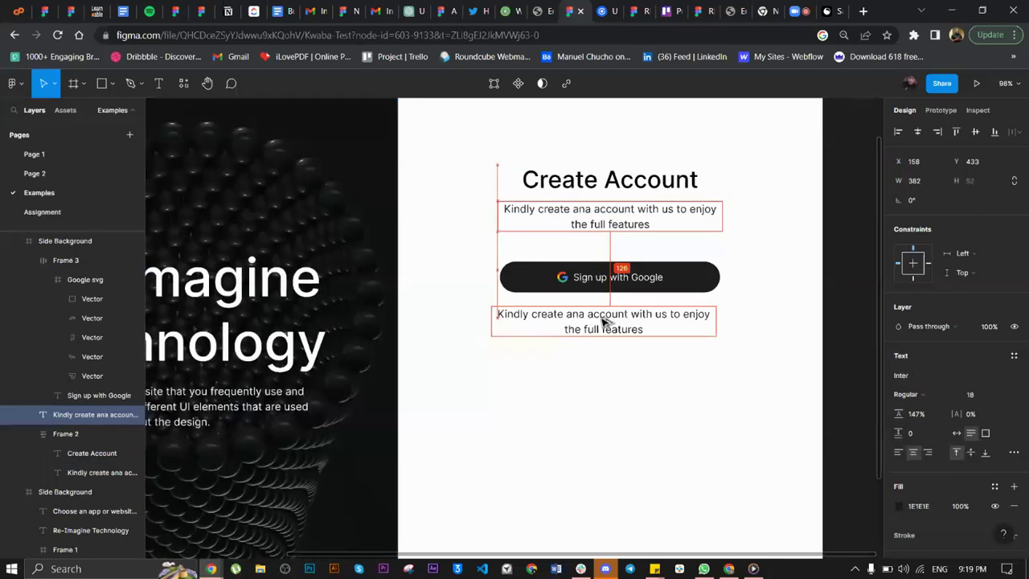
double_click(604, 317)
type("Or")
key("Escape")
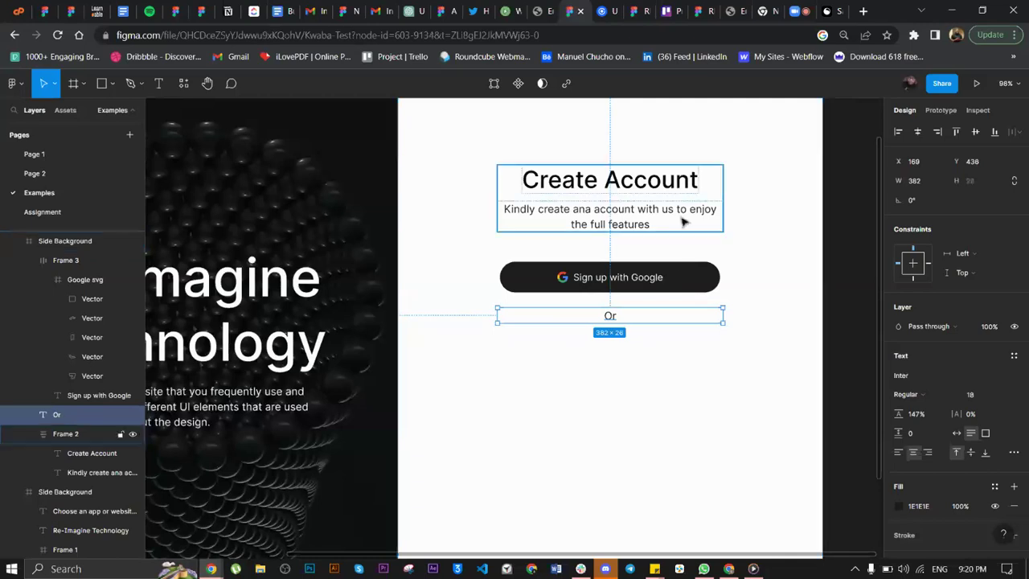
- Duplicate the Google sign-up button at X 173, Y 659, beneath the "Or" text, and delete the Google logo from the copy
left_click(663, 404)
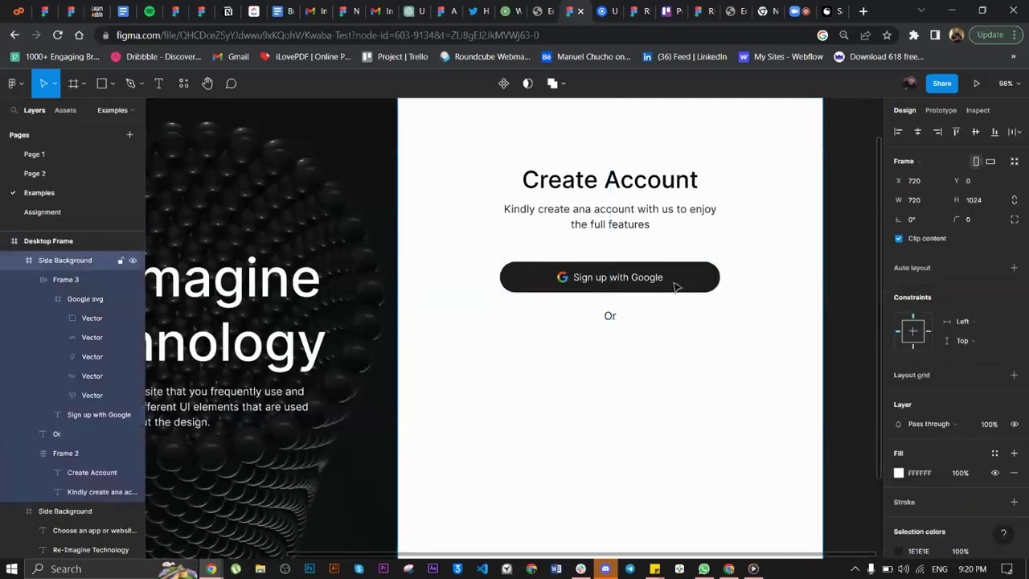
left_click(675, 287)
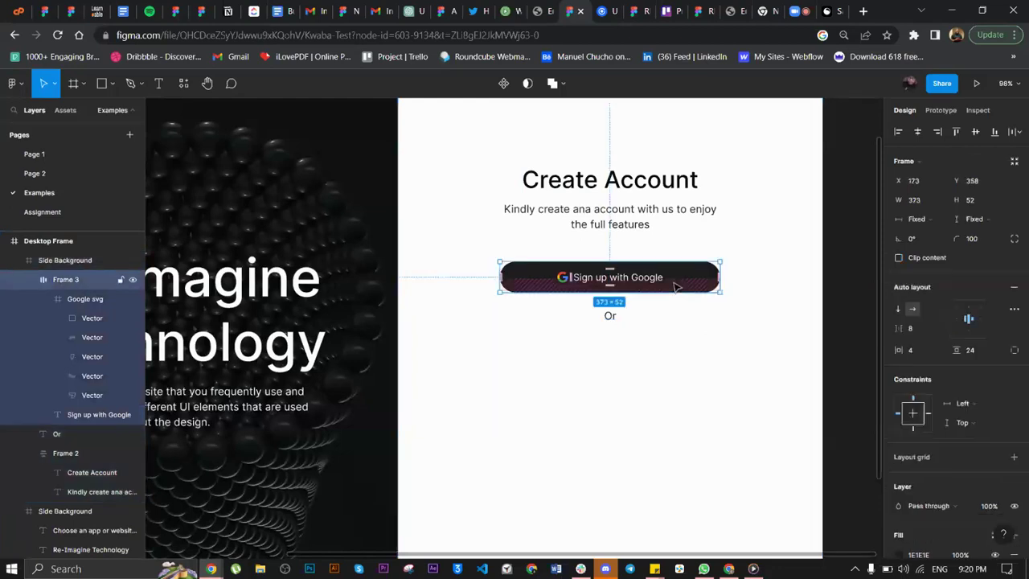
left_click_drag(676, 288, 670, 459)
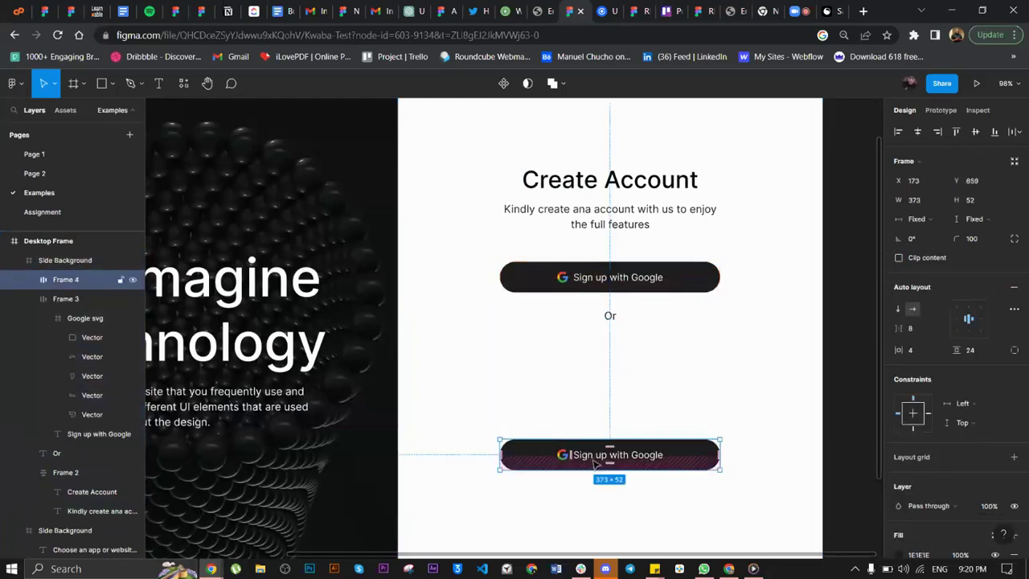
double_click(562, 456)
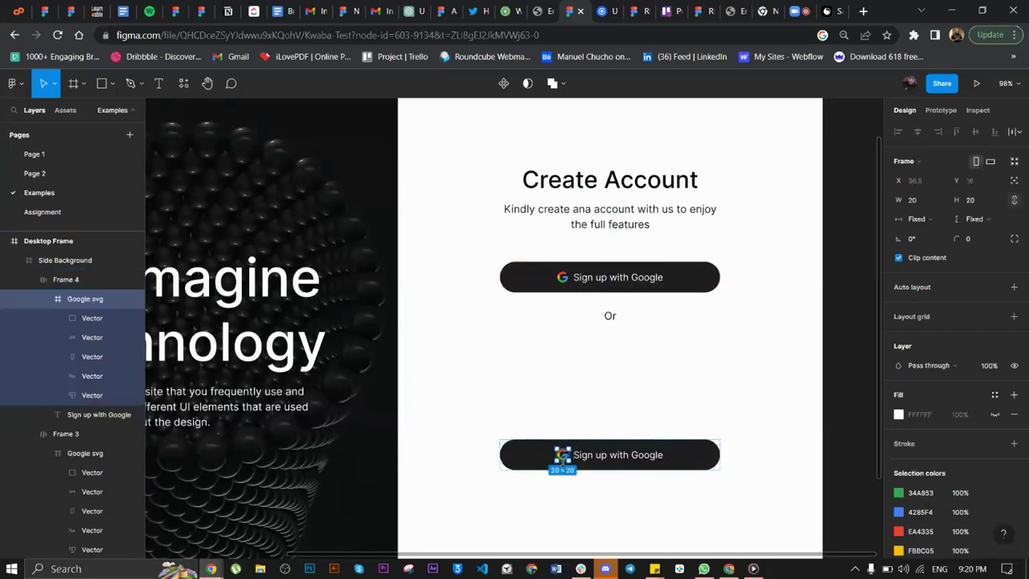
key("Delete")
- Change the duplicated button's label to "Create Account"
left_click(655, 460)
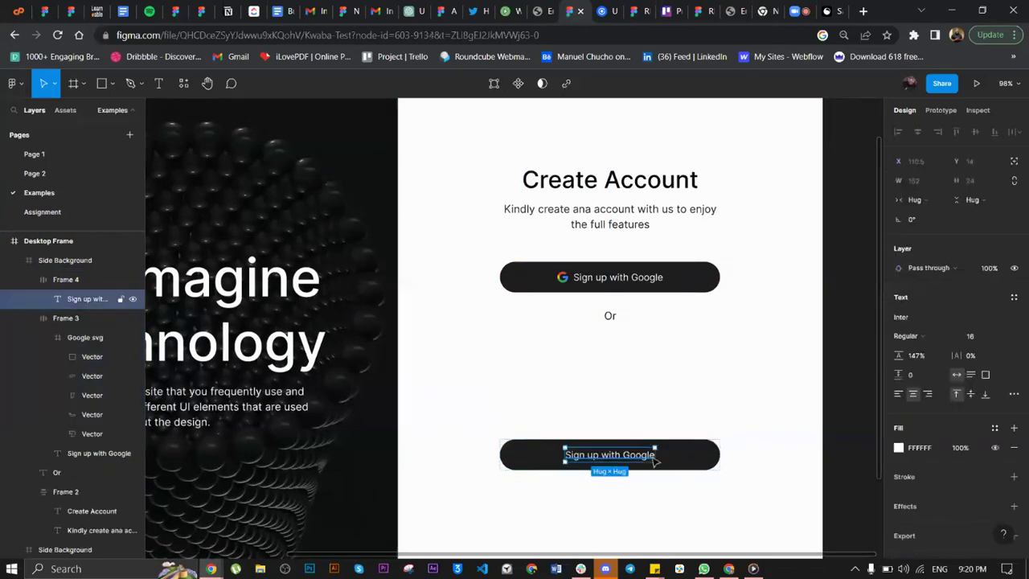
key("Return")
type("Creat")
type(" Accp")
key("BackSpace")
type("ount")
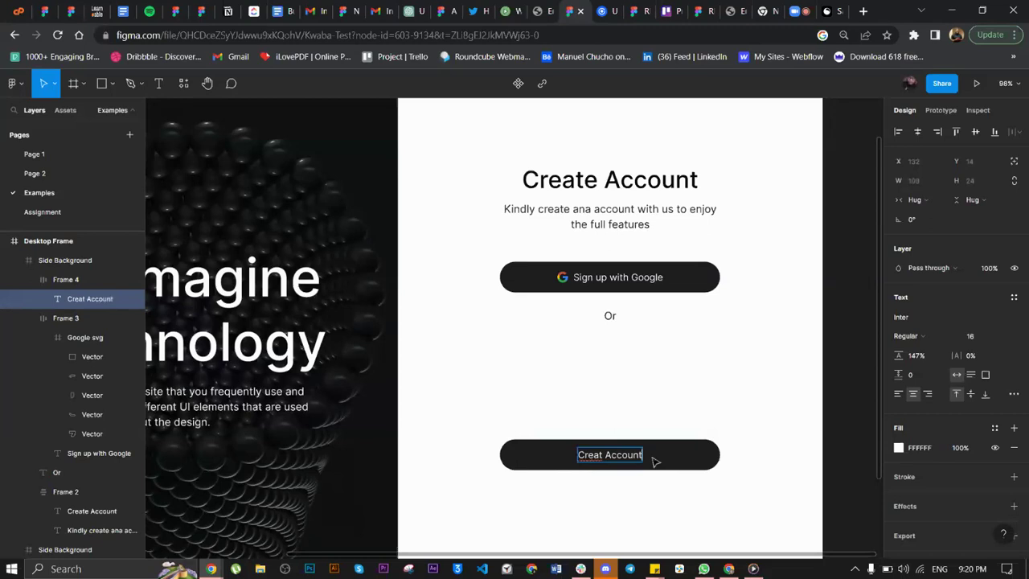
left_click(605, 452)
type("e")
key("Escape")
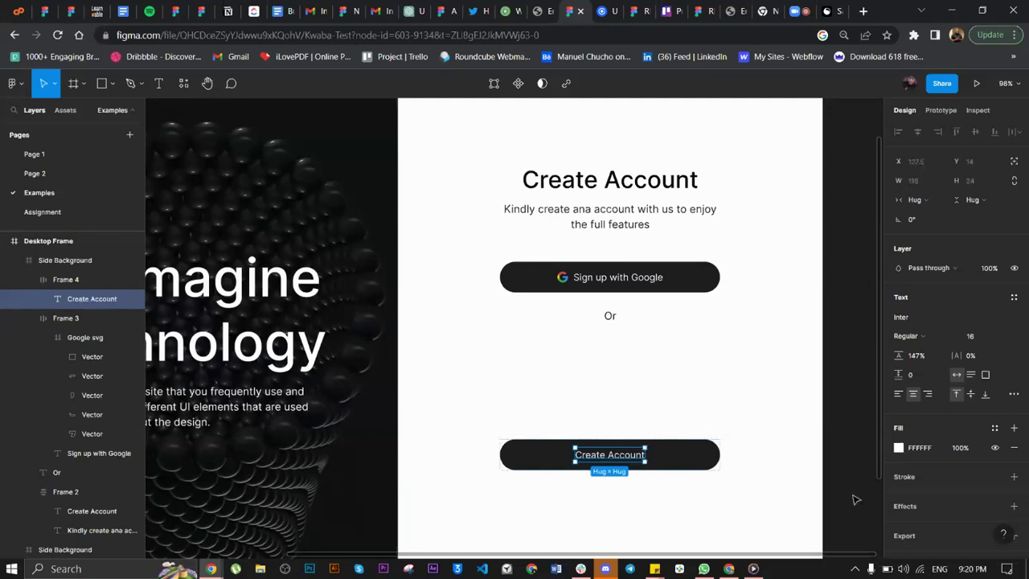
- Set the Create Account button's fill to the blue document color 3772FF
left_click(708, 448)
scroll(908, 483, "down", 1)
left_click(900, 509)
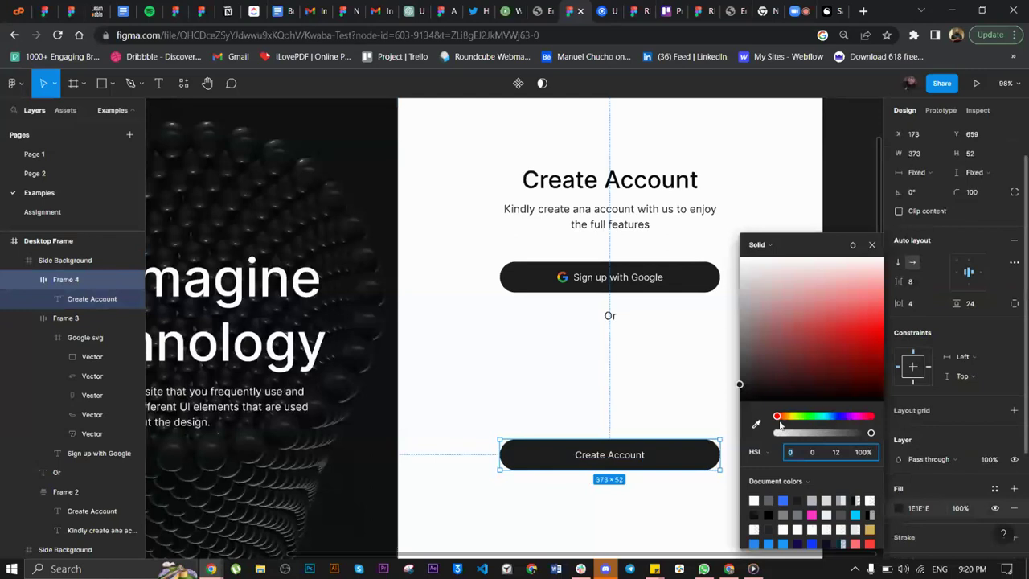
left_click(783, 500)
left_click(873, 245)
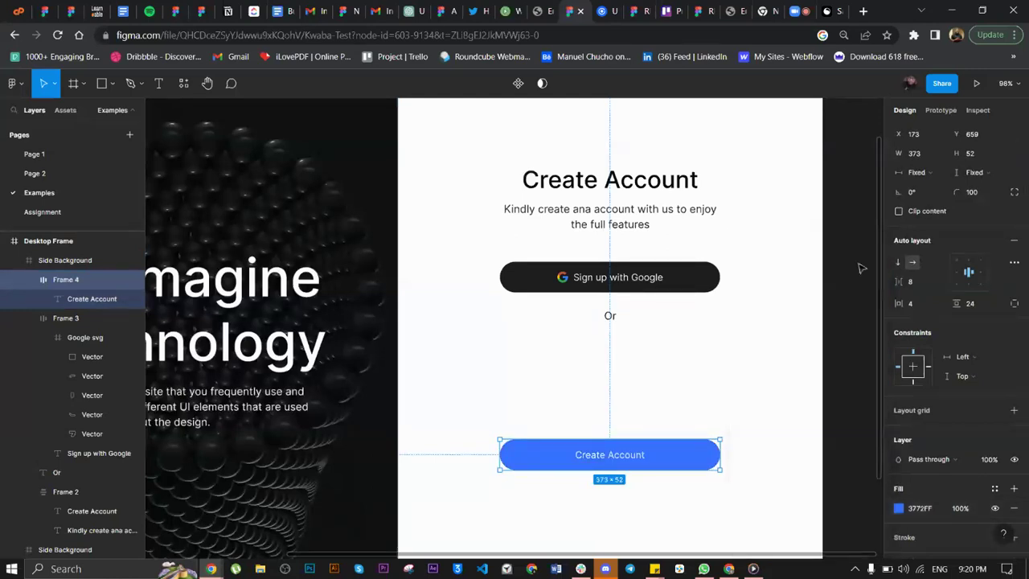
- Move the dark side background's solid fill above its image fill and recolor it to 3772FF
scroll(389, 199, "down", 5)
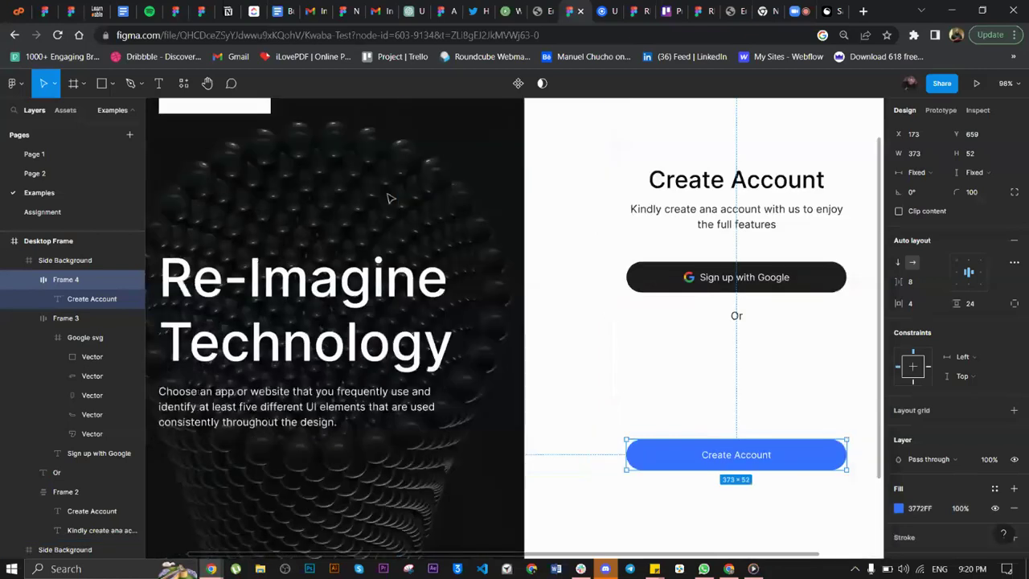
left_click(499, 170)
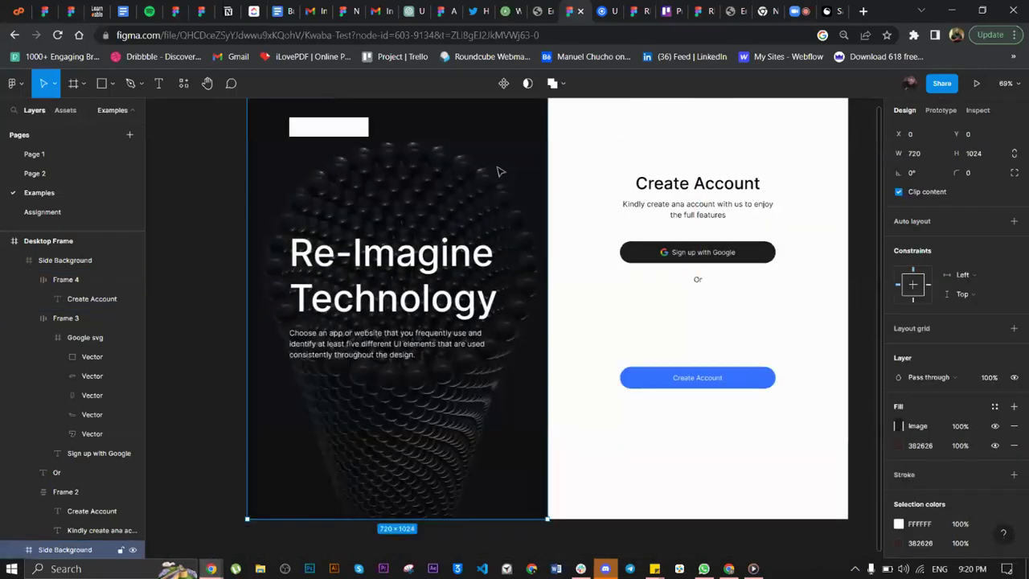
left_click_drag(891, 447, 886, 422)
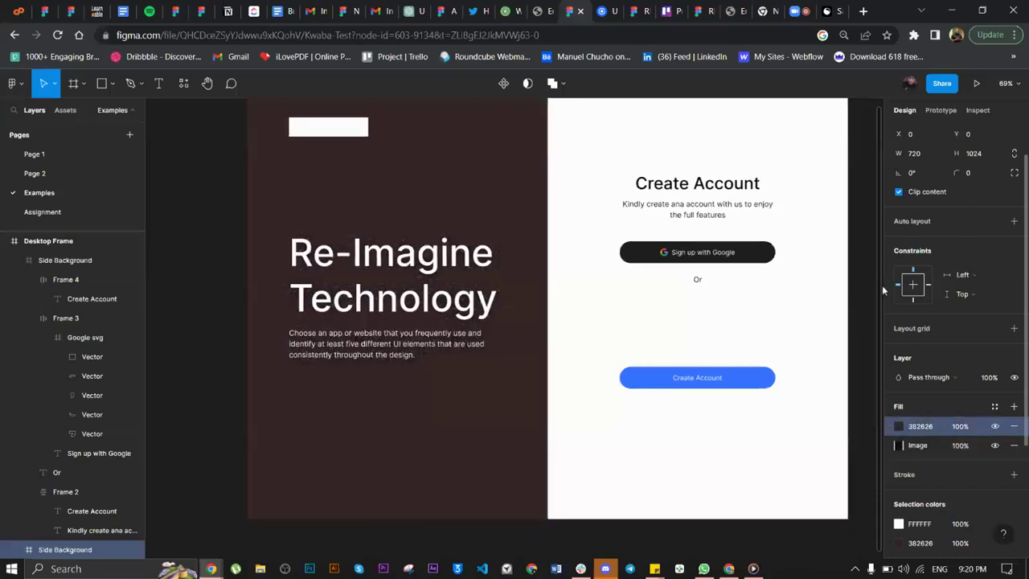
left_click(900, 425)
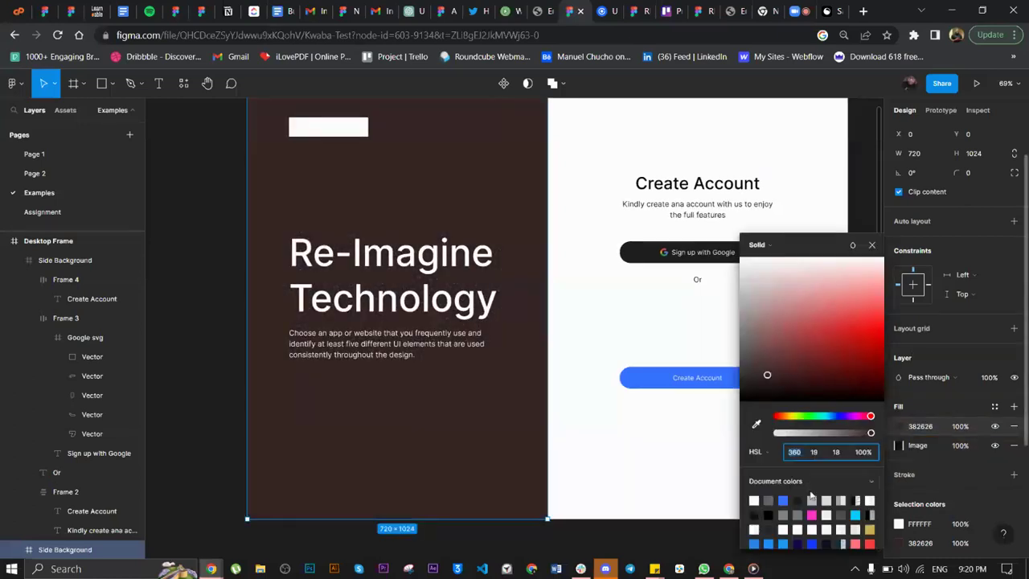
left_click(784, 500)
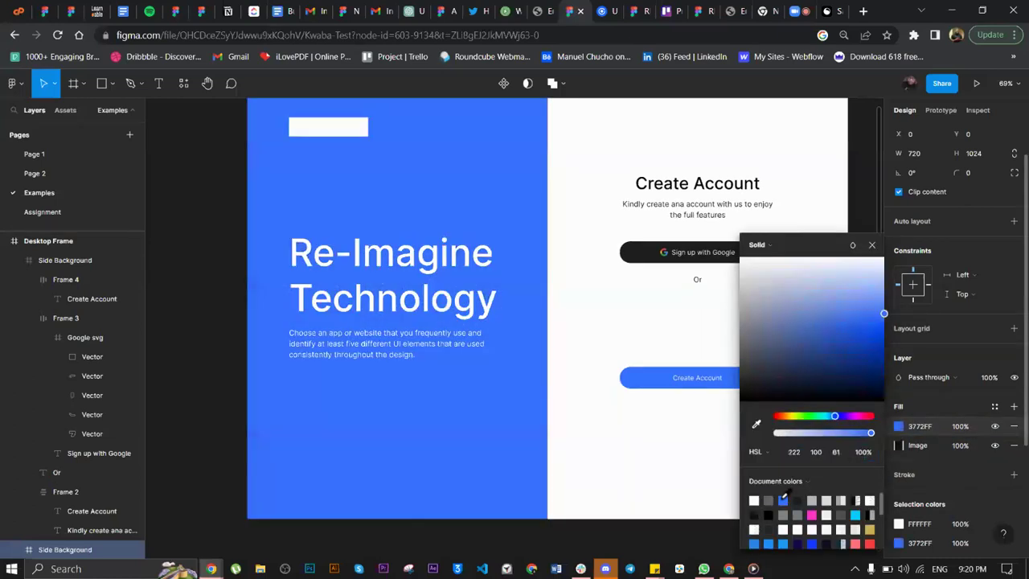
- Change the blue fill's blend mode so the background image shows through in a dark navy tone
left_click(853, 245)
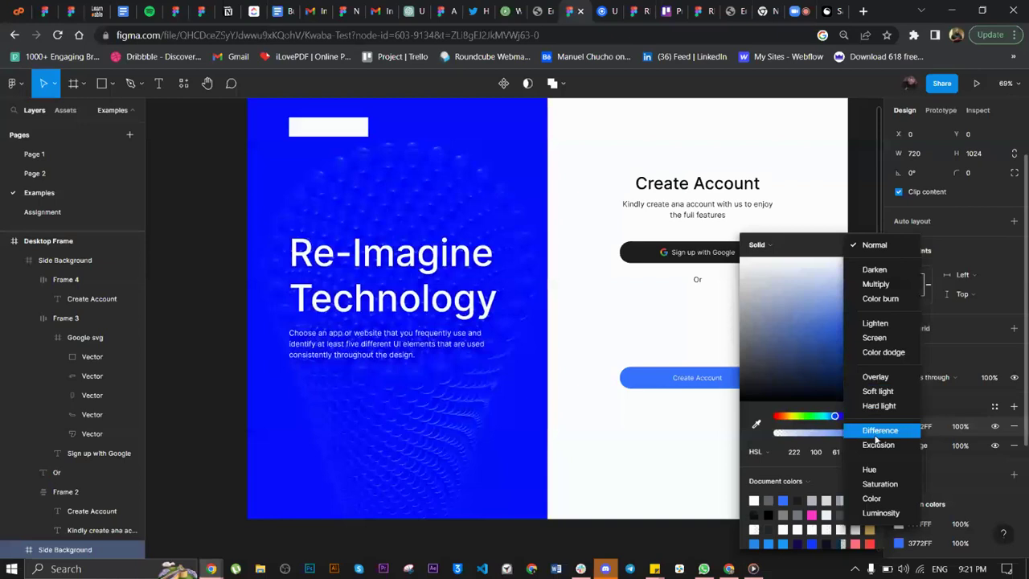
left_click(560, 322)
left_click(470, 294)
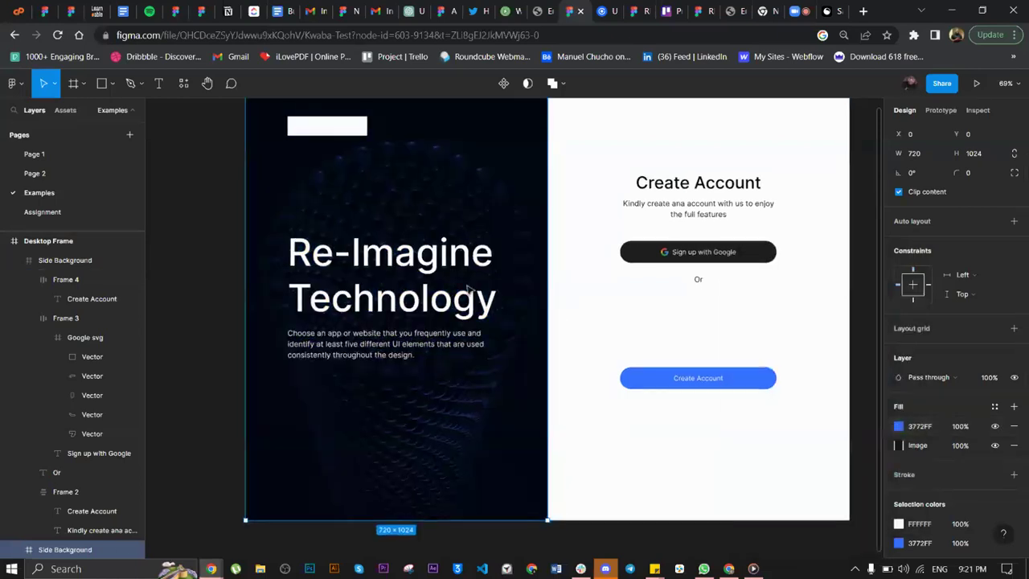
scroll(471, 294, "up", 3)
scroll(653, 382, "down", 3)
key("Escape")
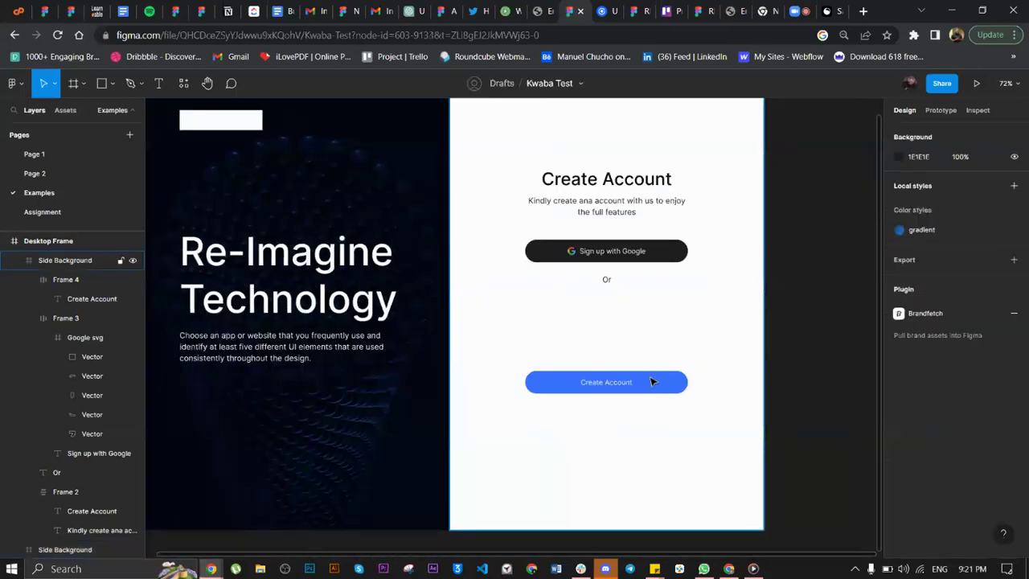
- Duplicate the description text beneath the Create Account button at X 183, Y 727, and reword it as "I agree to the terms and condition"
left_click(653, 382)
left_click_drag(607, 206, 620, 411)
double_click(621, 410)
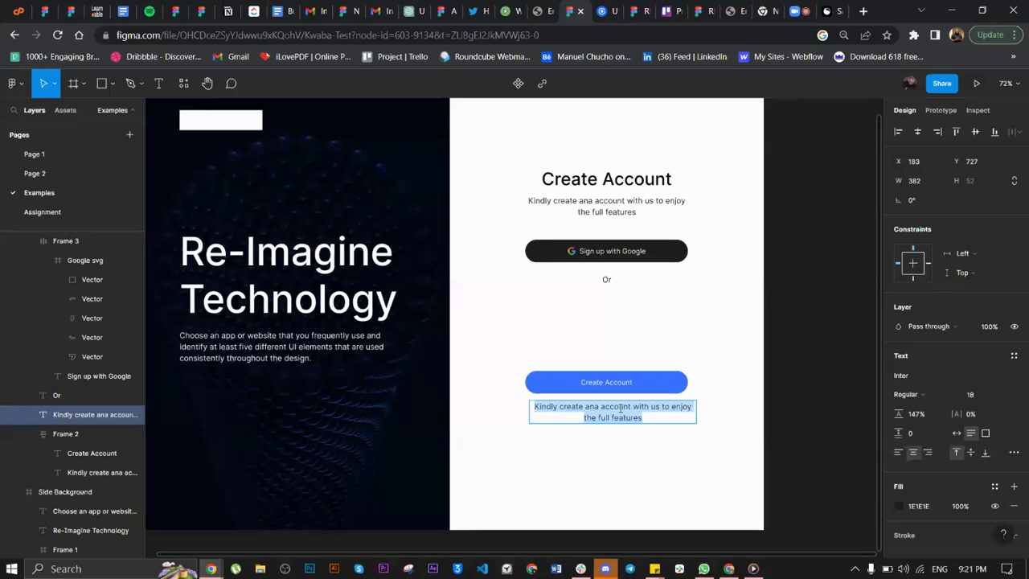
type("I agree tp")
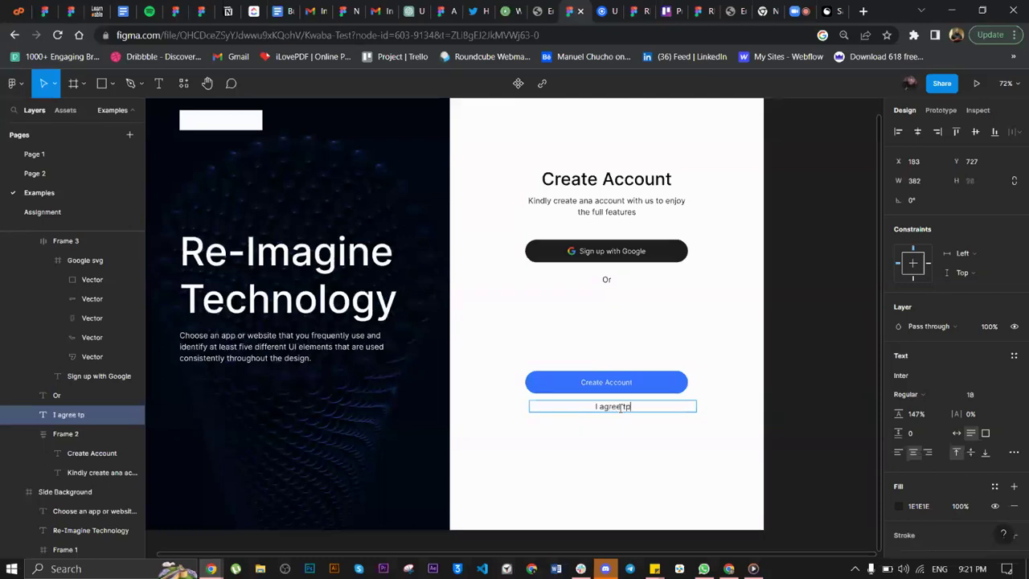
key("BackSpace")
type("o the terms an")
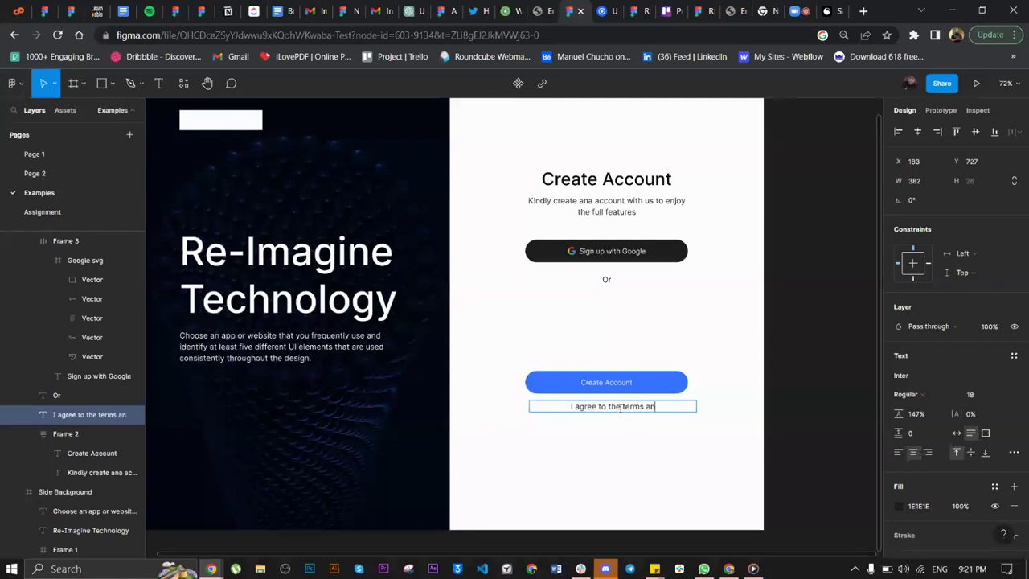
type("d condition")
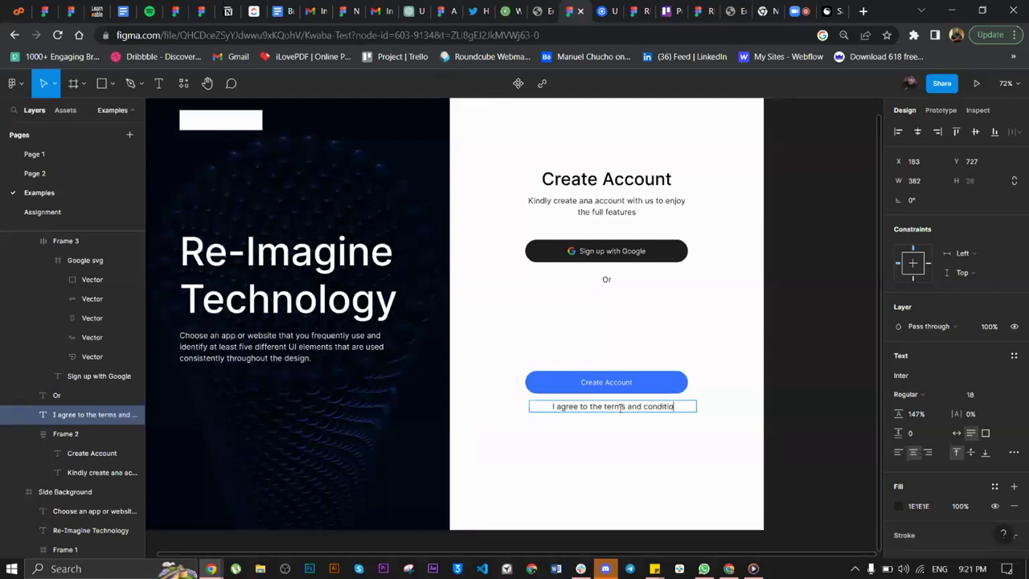
- Reword the beginning of the terms text so it reads "by clicking here, you agree to the terms and condition"
left_click(549, 407)
type("by clicking ")
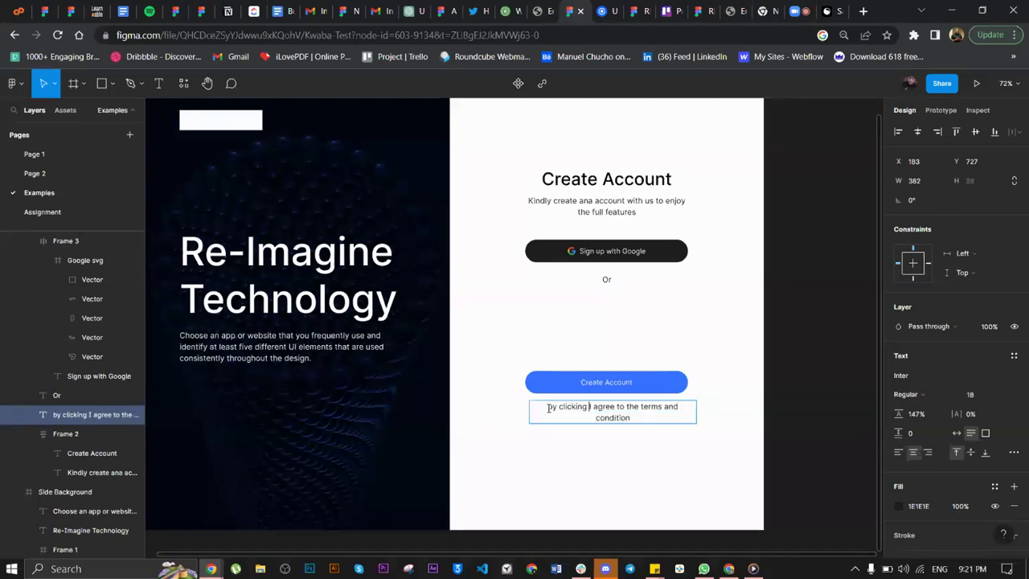
type("here ")
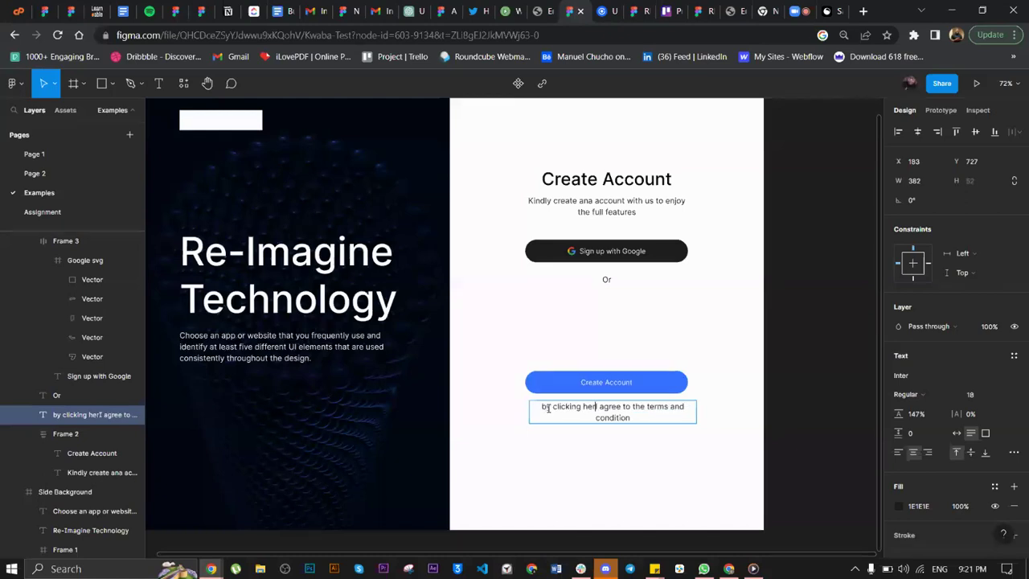
type(", yp")
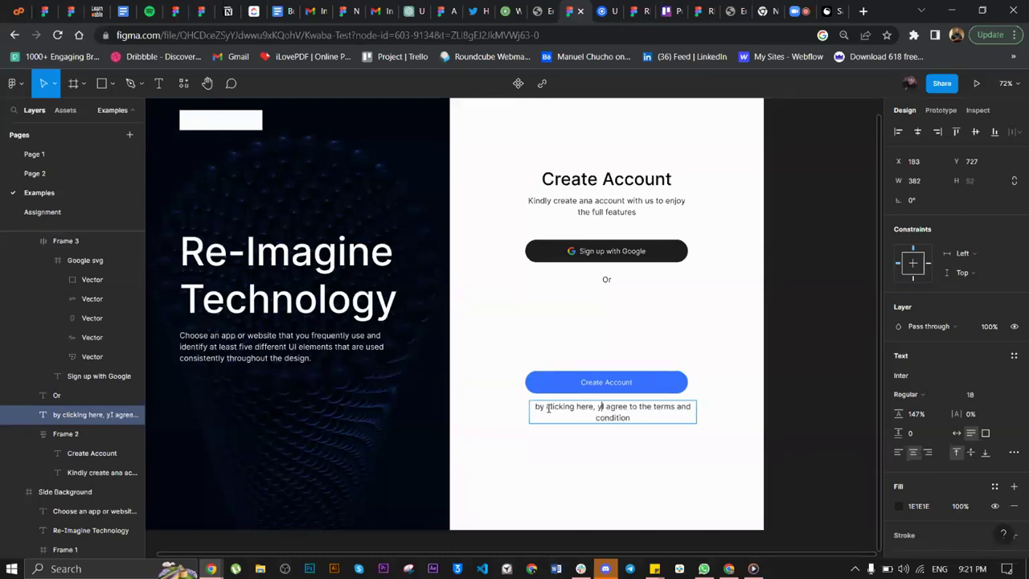
key("BackSpace")
type("ou")
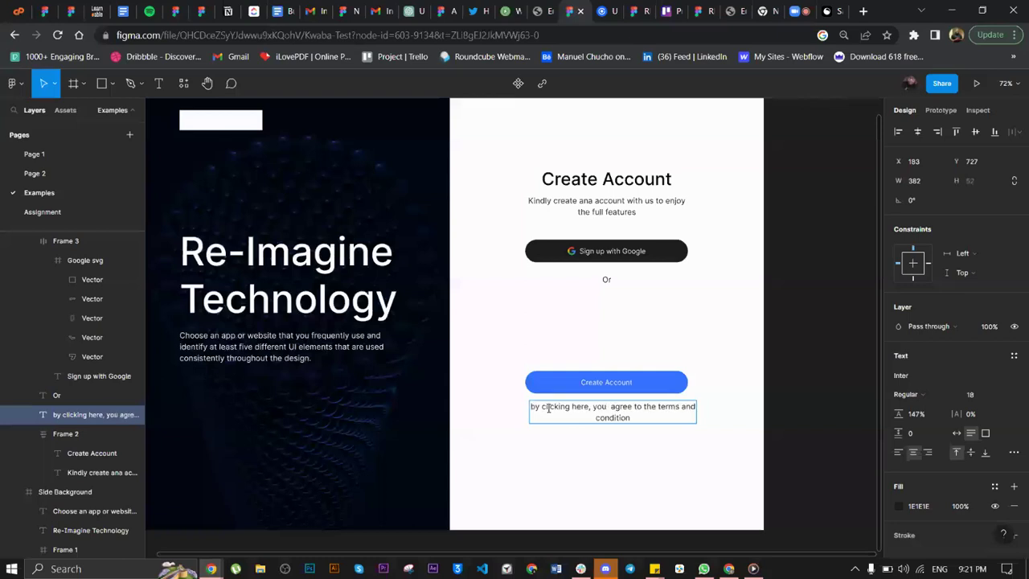
key("Escape")
- Left-align the terms text and shift it right to X 214, leaving room for a checkbox
left_click(899, 453)
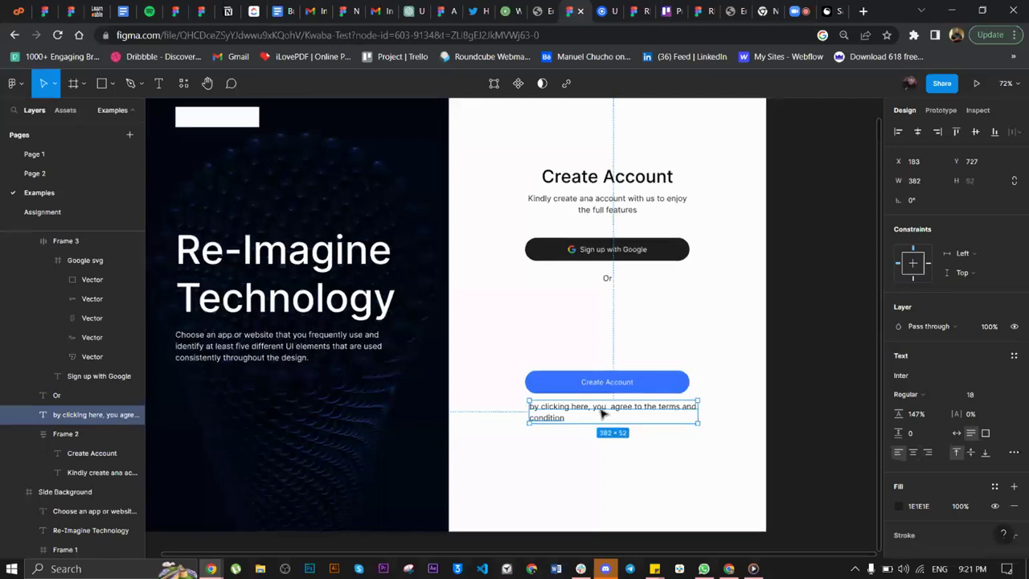
scroll(602, 413, "up", 5)
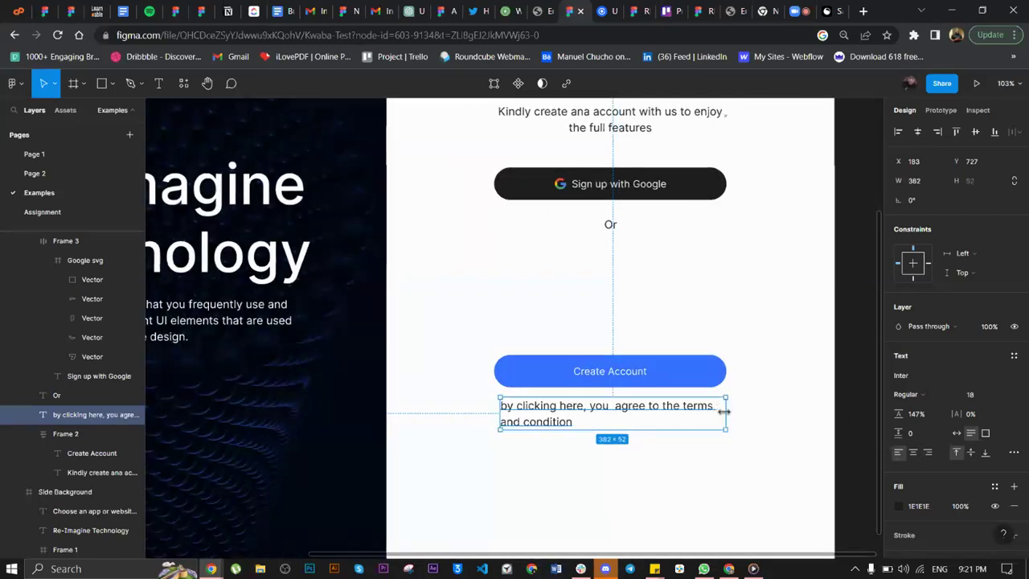
left_click_drag(684, 420, 692, 422)
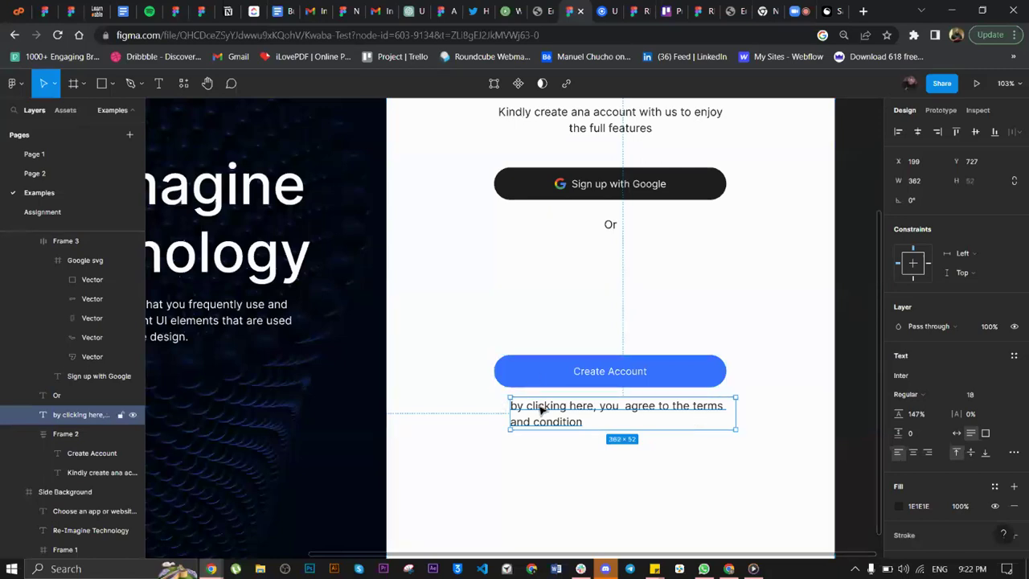
left_click_drag(547, 410, 552, 409)
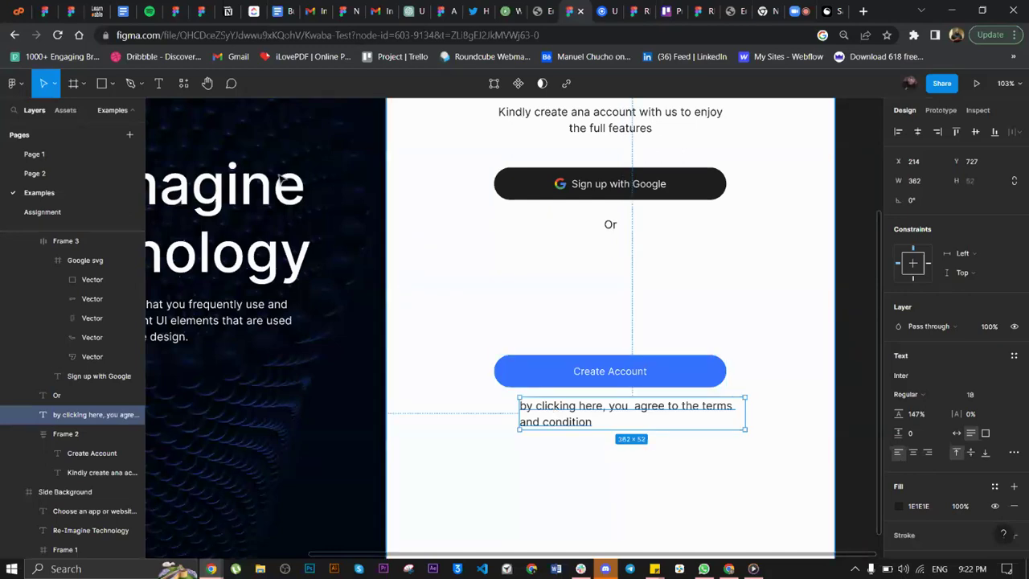
- Search the Ionicons plugin for "chec" and insert the filled square checkbox icon
left_click(183, 86)
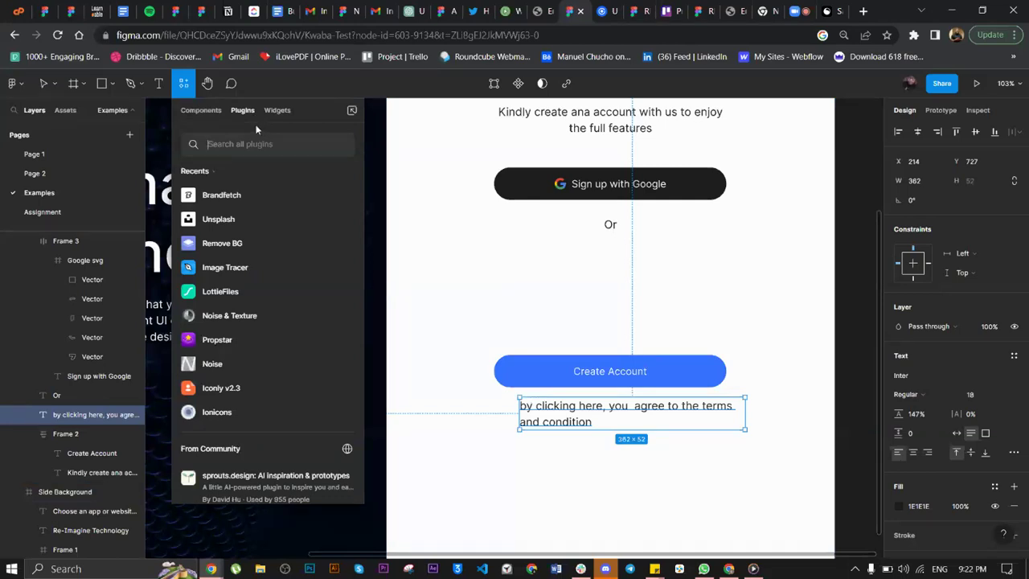
left_click(343, 412)
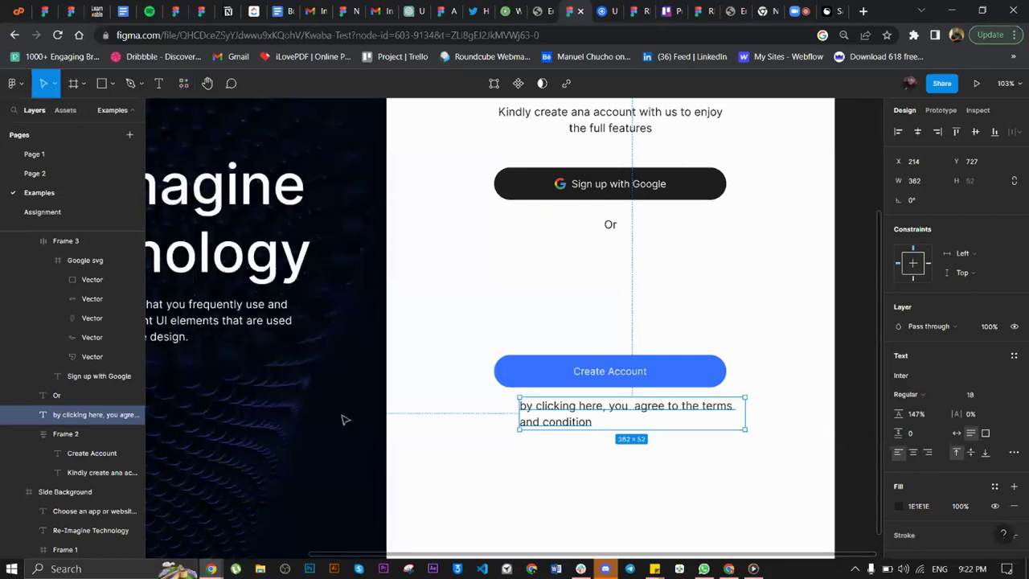
left_click(501, 498)
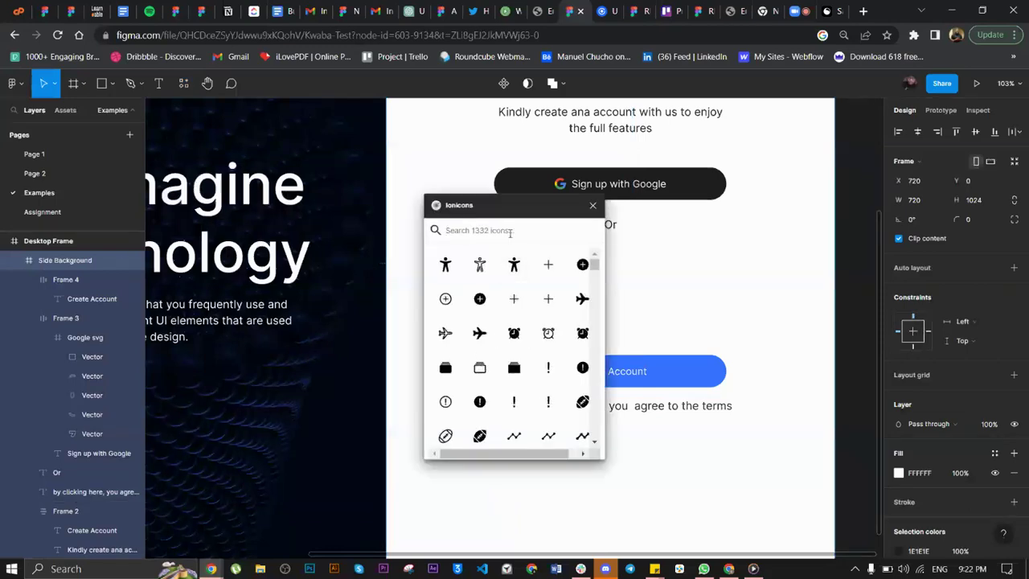
left_click(510, 231)
type("chec")
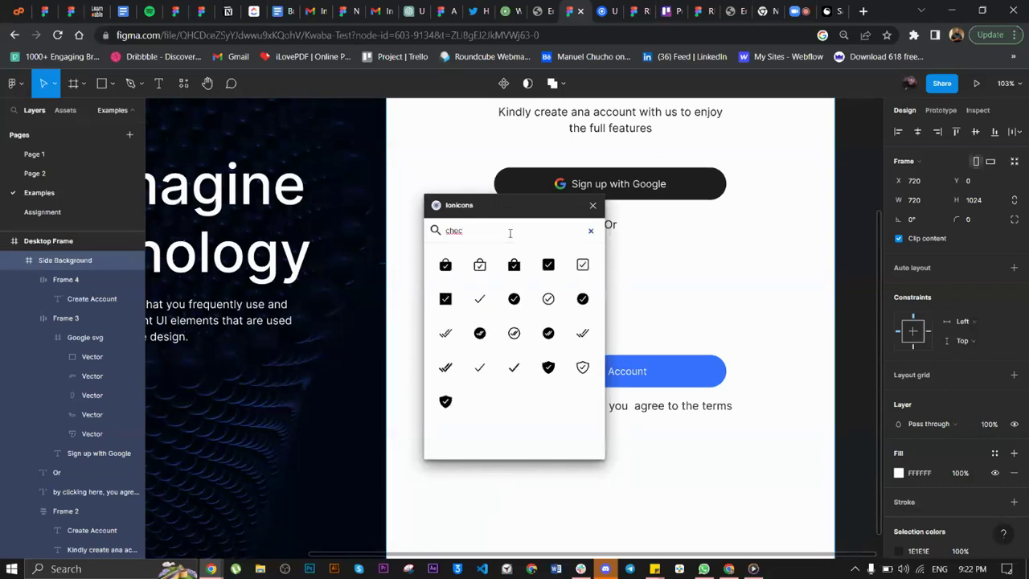
left_click(550, 267)
left_click(593, 206)
scroll(665, 377, "down", 3)
scroll(664, 377, "down", 2)
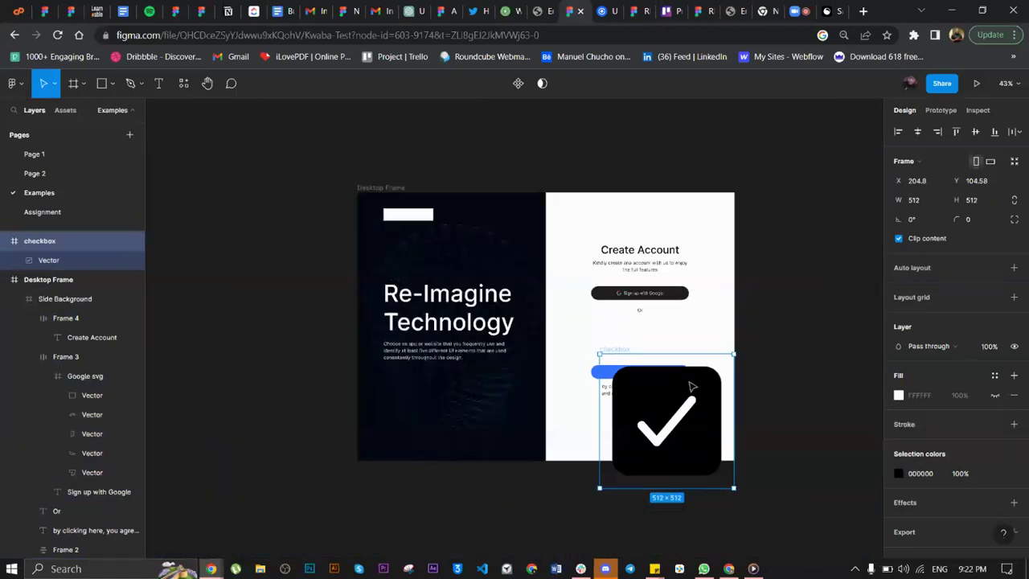
- Scale the checkbox icon down proportionally to 20 × 20
key("k")
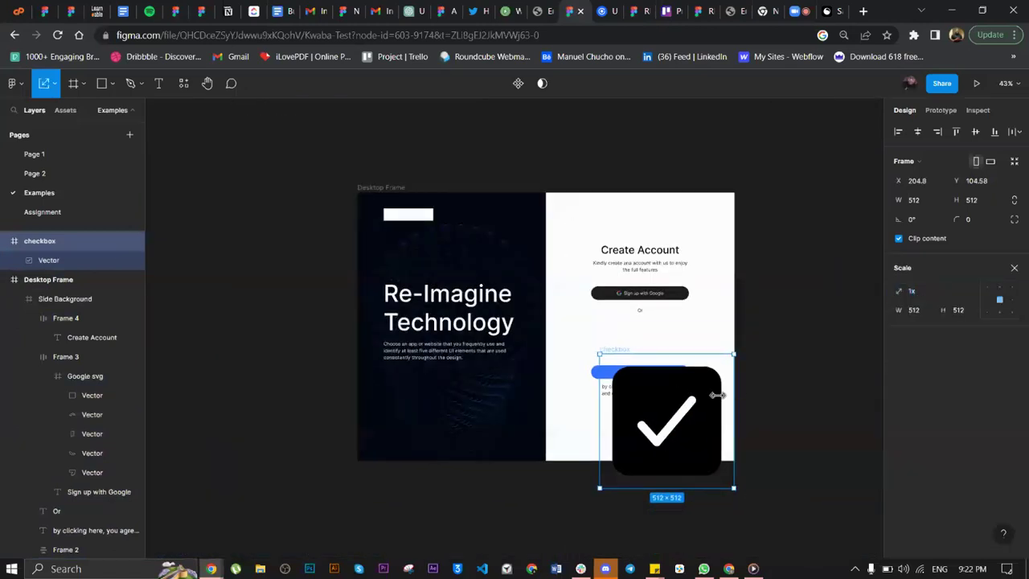
left_click_drag(733, 393, 652, 394)
left_click(1015, 200)
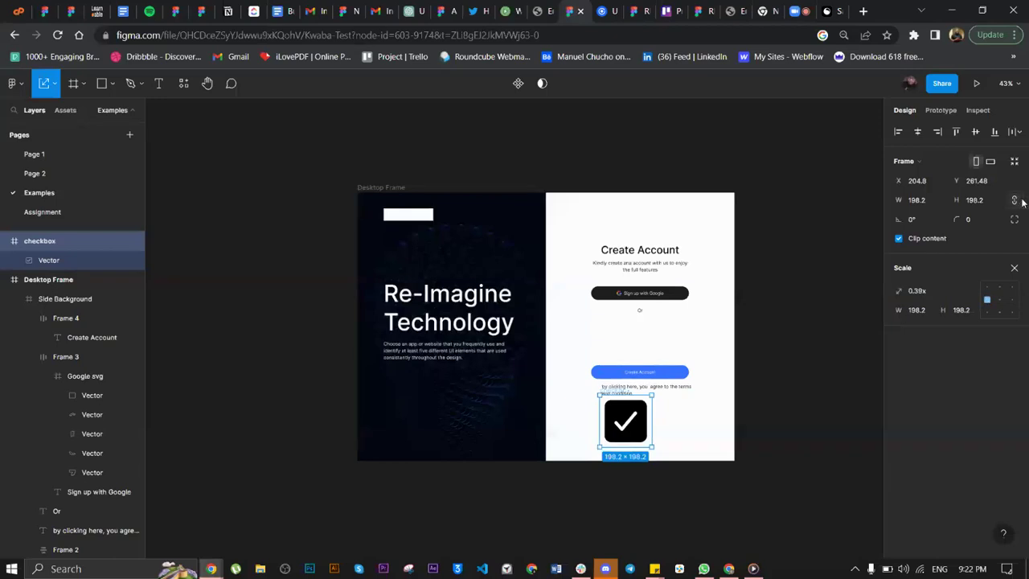
left_click(995, 200)
type("20")
key("Return")
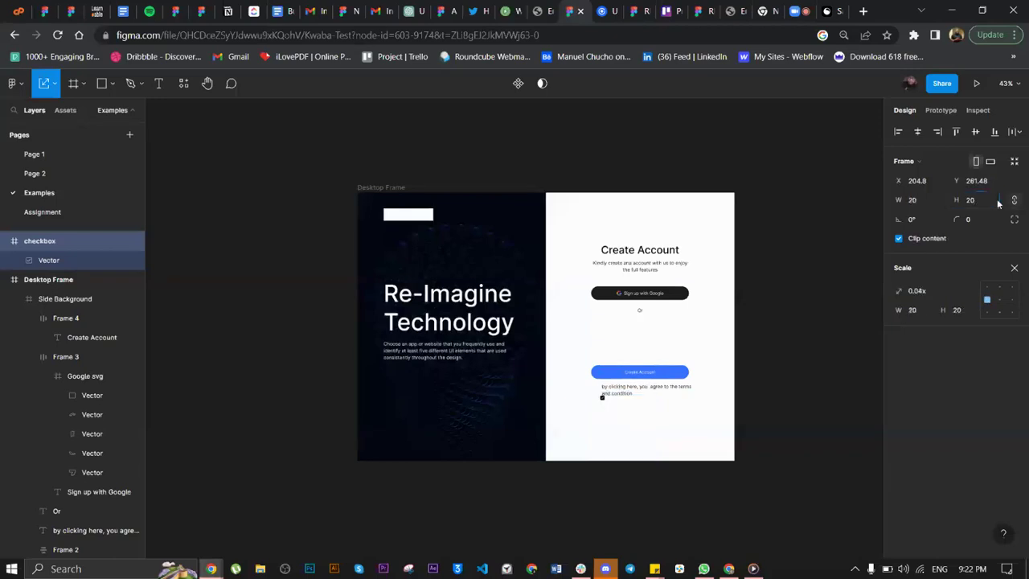
- Place the checkbox icon just before the terms text under the Create Account button and wrap both in an auto layout
scroll(860, 325, "up", 5)
scroll(340, 514, "down", 2)
scroll(341, 515, "left", 2)
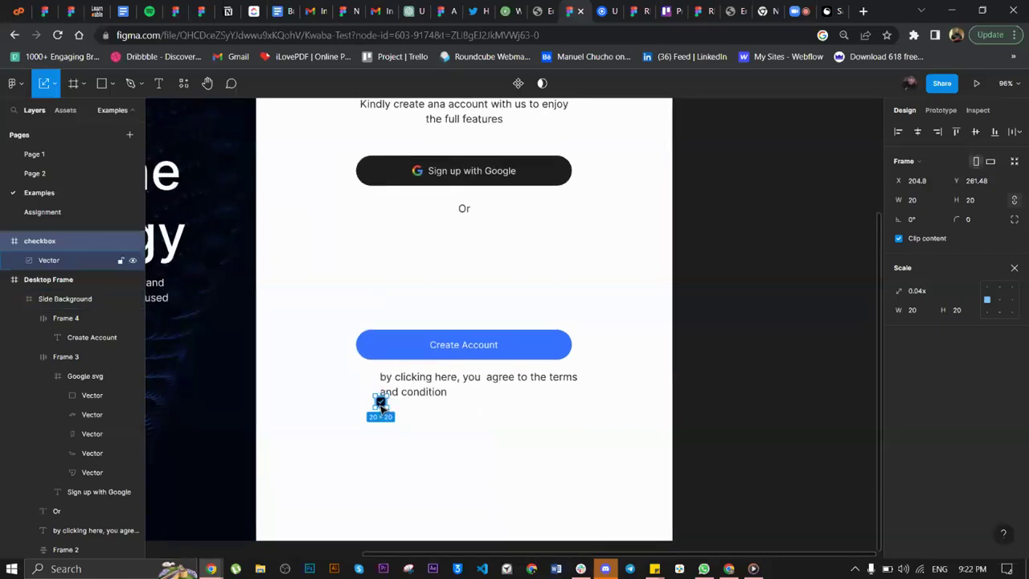
mouse_move(381, 402)
left_mouse_down()
mouse_move(368, 384)
mouse_move(483, 374)
mouse_move(721, 395)
mouse_move(485, 416)
mouse_move(356, 378)
mouse_move(393, 387)
left_mouse_up()
left_click(387, 380)
left_click(363, 379, "shift")
key("shift+a")
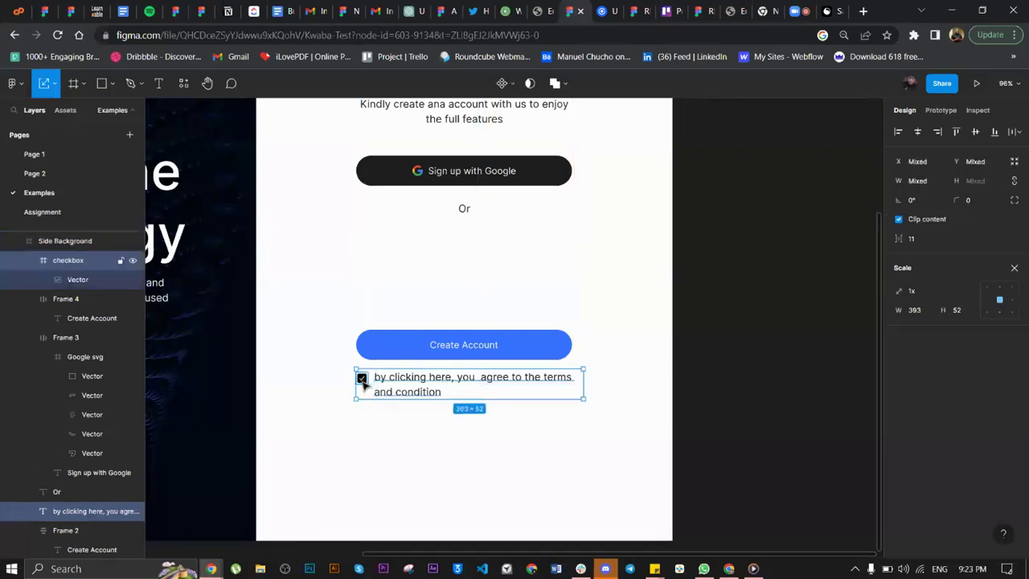
left_click(748, 386)
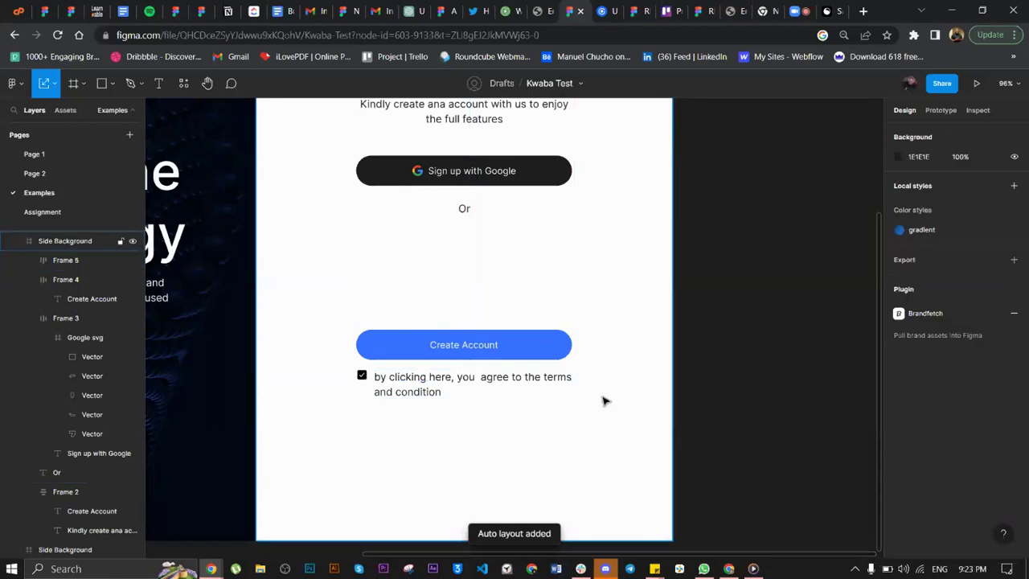
- Capitalize the first letters of "Terms" and "Condition" in the terms text
scroll(606, 401, "left", 3)
scroll(605, 402, "left", 1)
scroll(606, 401, "down", 2, "ctrl")
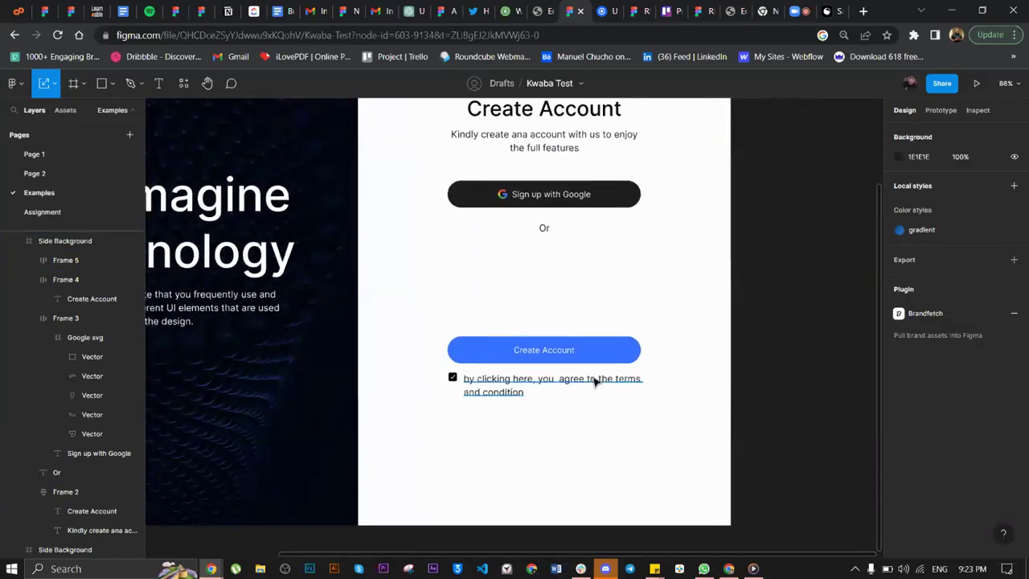
left_click(595, 381)
scroll(596, 381, "up", 5, "ctrl")
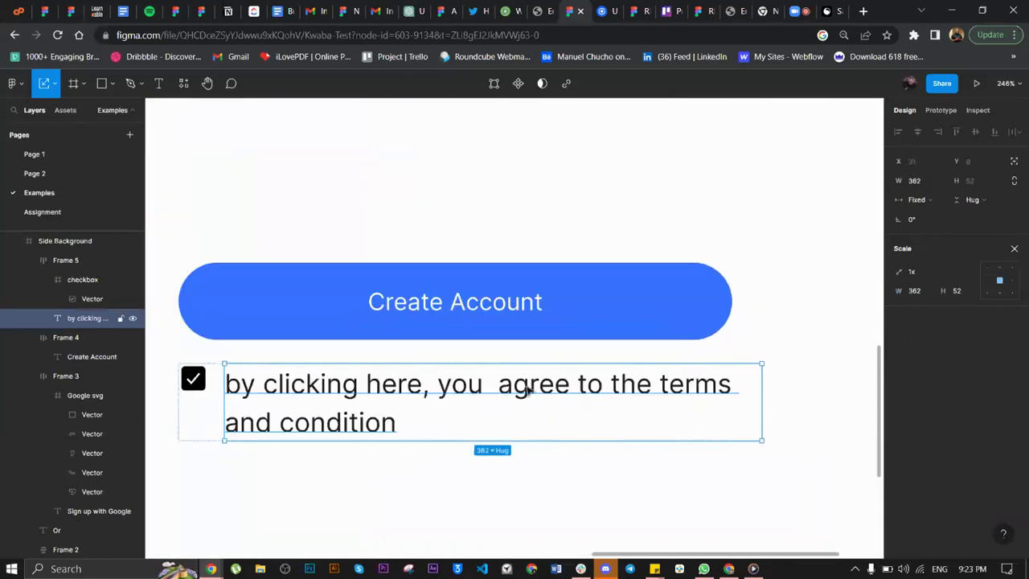
double_click(529, 389)
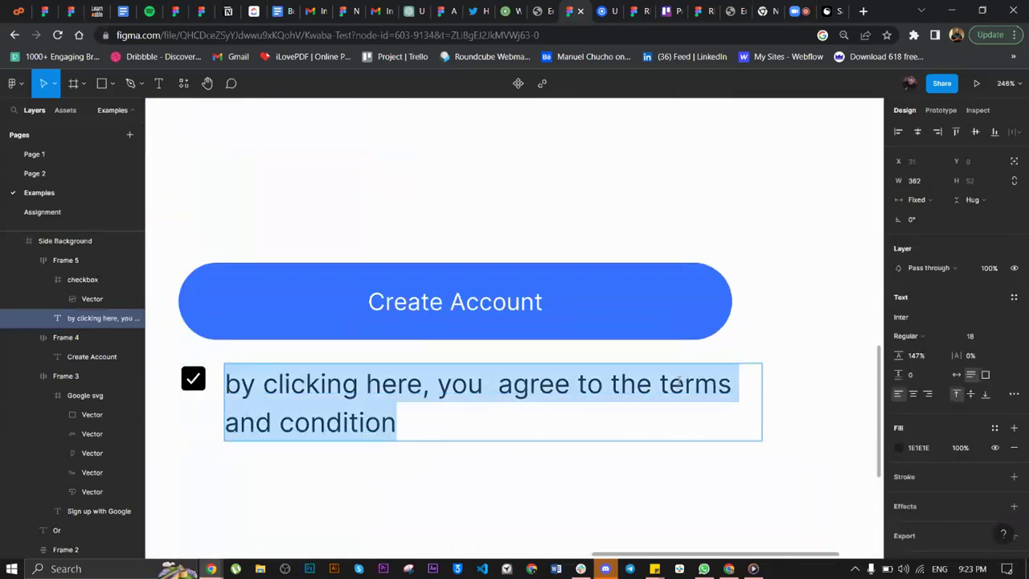
left_click(661, 384)
left_click_drag(660, 384, 668, 385)
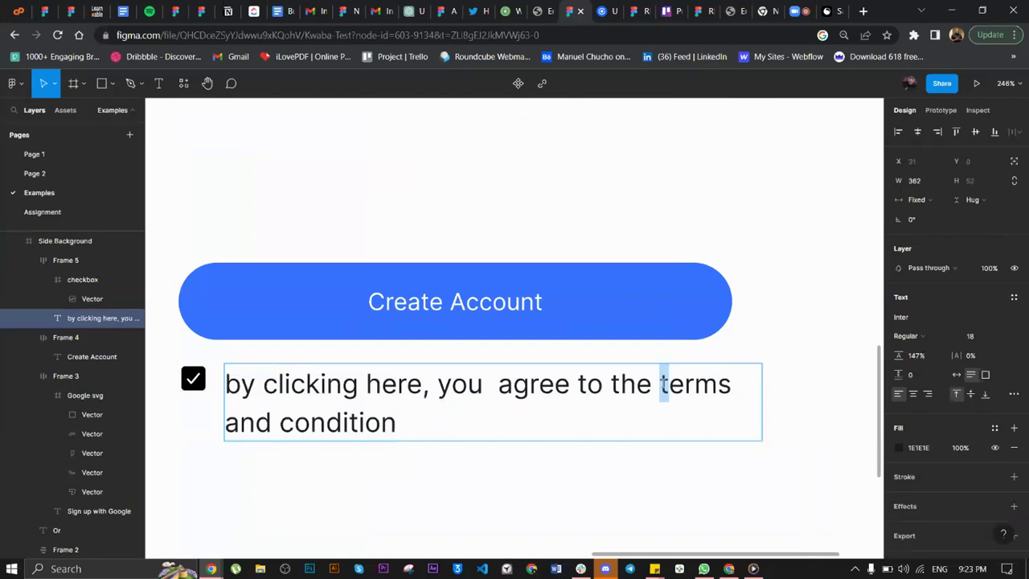
type("T")
left_click(293, 423)
key("shift+Left")
type("C")
- Underline the words "Condition" and "Terms" in the terms text, keeping the regular font style
key("End")
key("shift+Left")
key("shift+Left")
key("shift+Left")
key("shift+Left")
key("shift+Left")
key("shift+Left")
key("shift+Left")
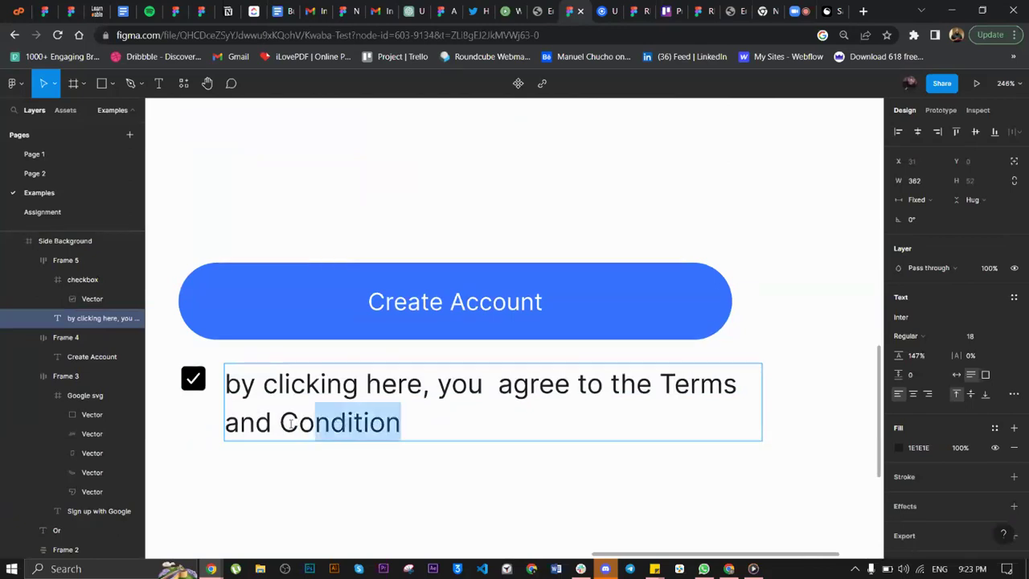
key("shift+Left")
key("shift+Left")
key("ctrl+u")
key("ctrl+i")
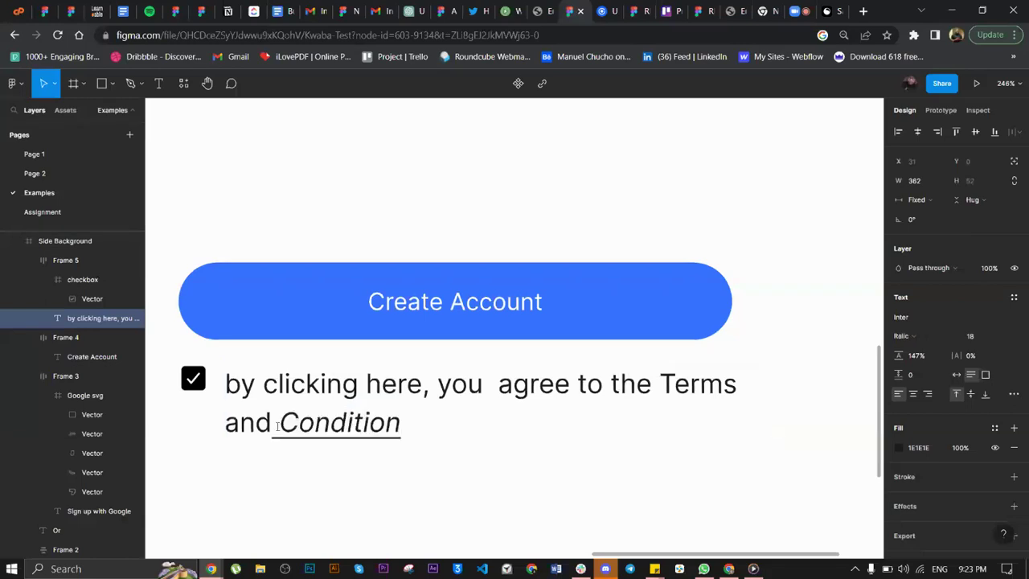
key("ctrl+i")
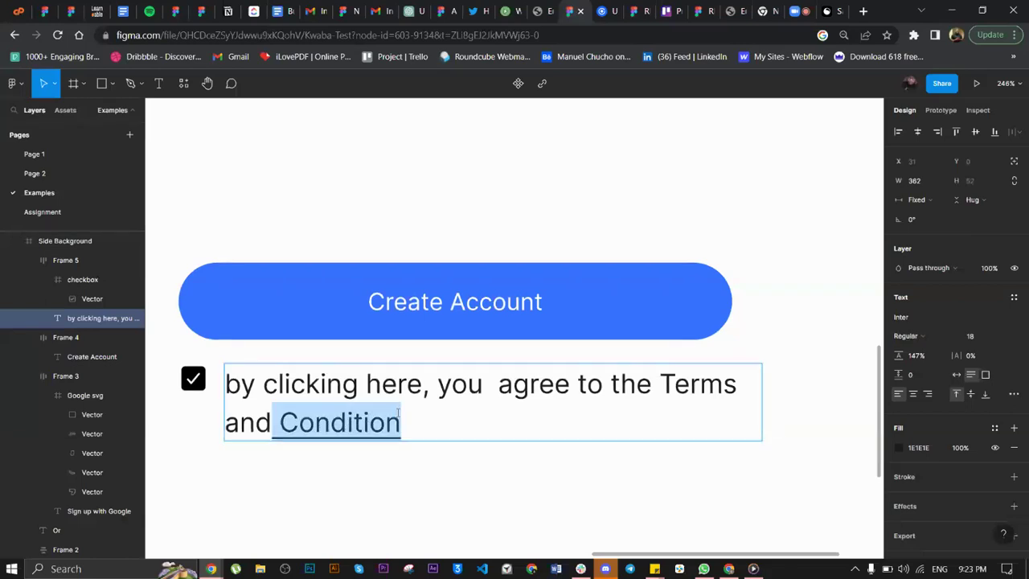
left_click_drag(736, 384, 666, 383)
key("ctrl+u")
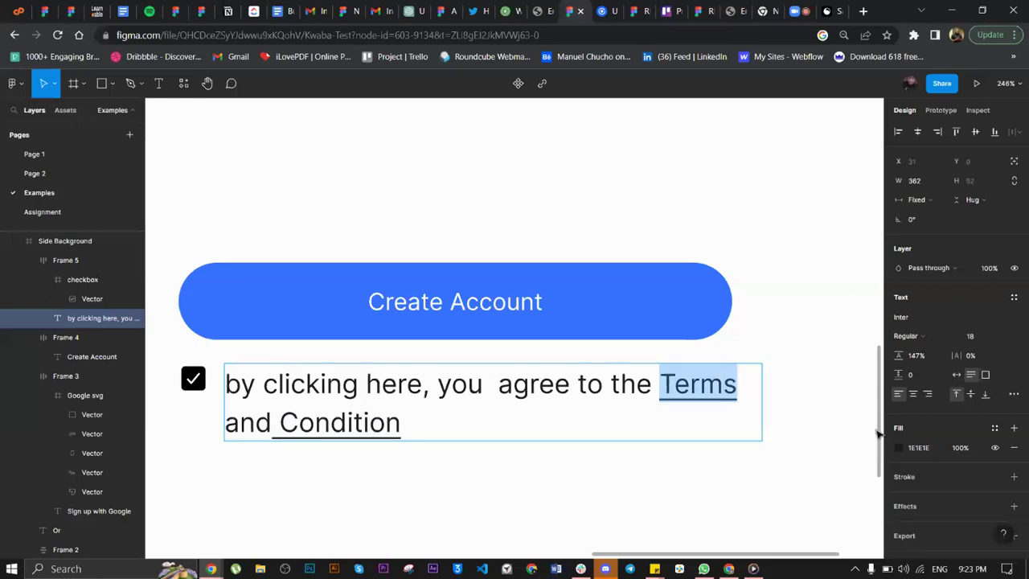
- Color "Terms" and "Condition" with the document blue 3772FF and remove the underline from the space before "Condition"
left_click(898, 447)
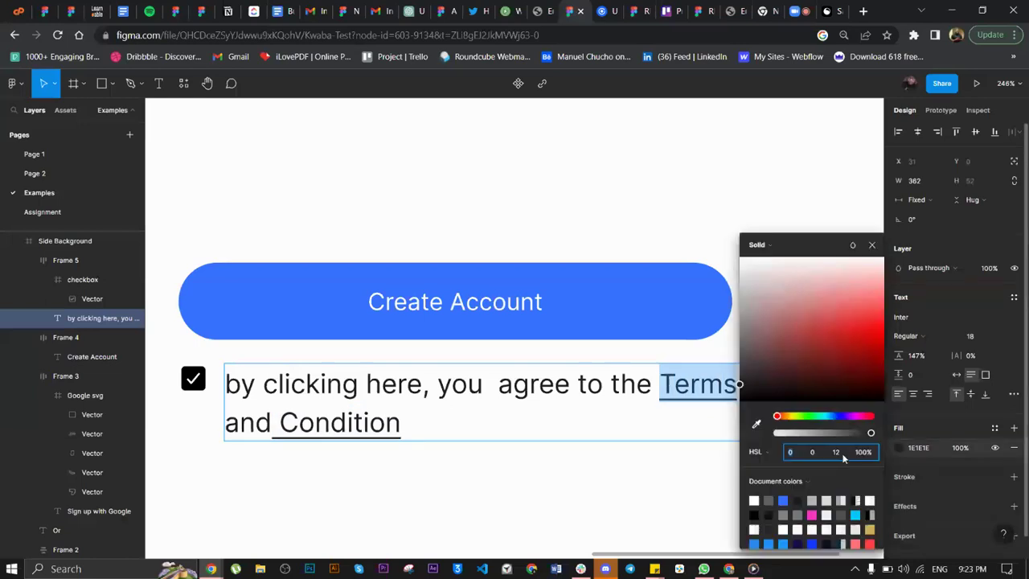
left_click(783, 500)
left_click(360, 431)
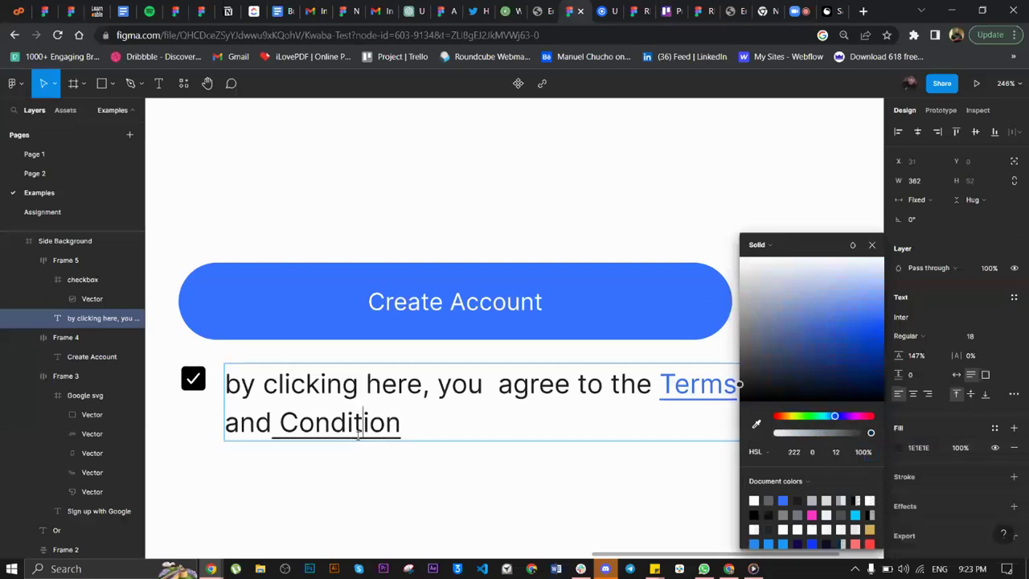
left_click(281, 428)
key("BackSpace")
left_click_drag(281, 428, 401, 426)
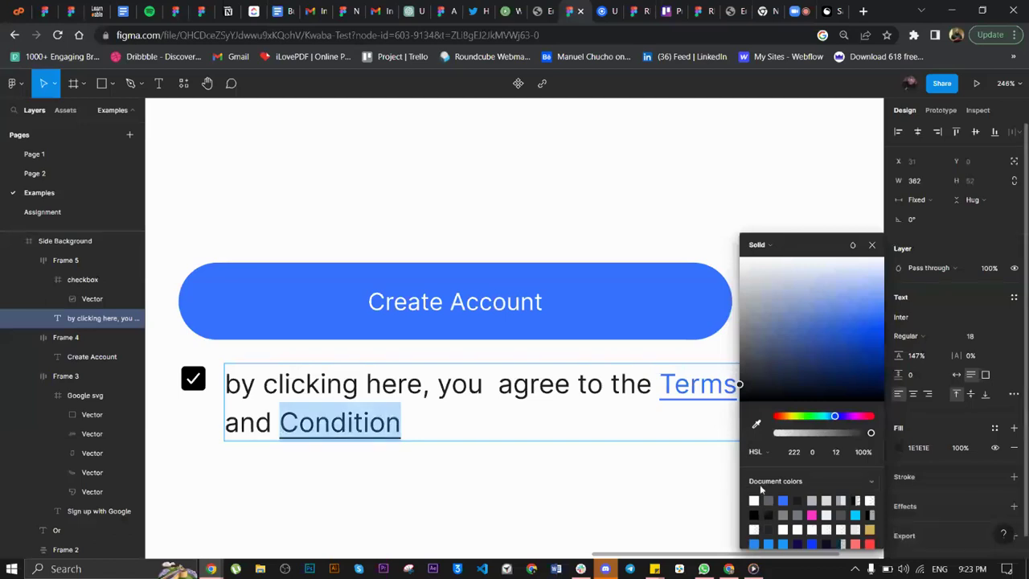
left_click(783, 500)
key("Escape")
- Change the checkbox vector's fill to the document blue 3772FF
scroll(625, 485, "down", 3)
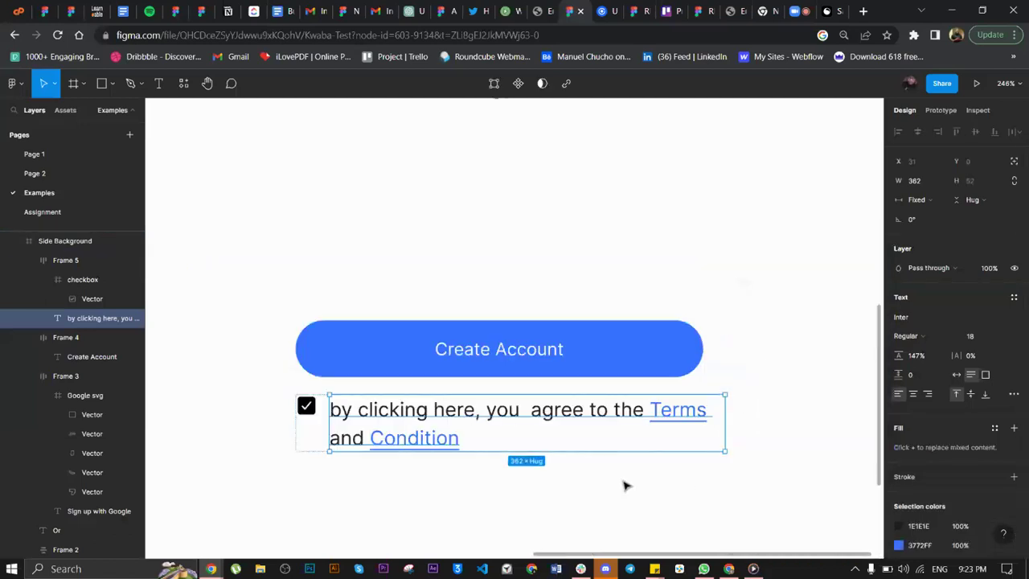
scroll(625, 485, "down", 2)
left_click(391, 334)
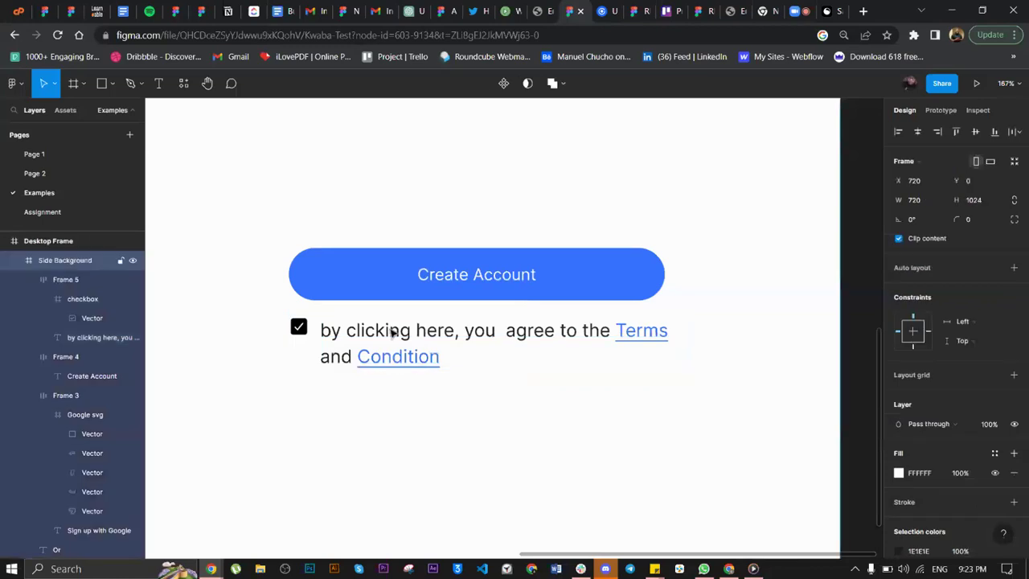
left_click(300, 327, "ctrl")
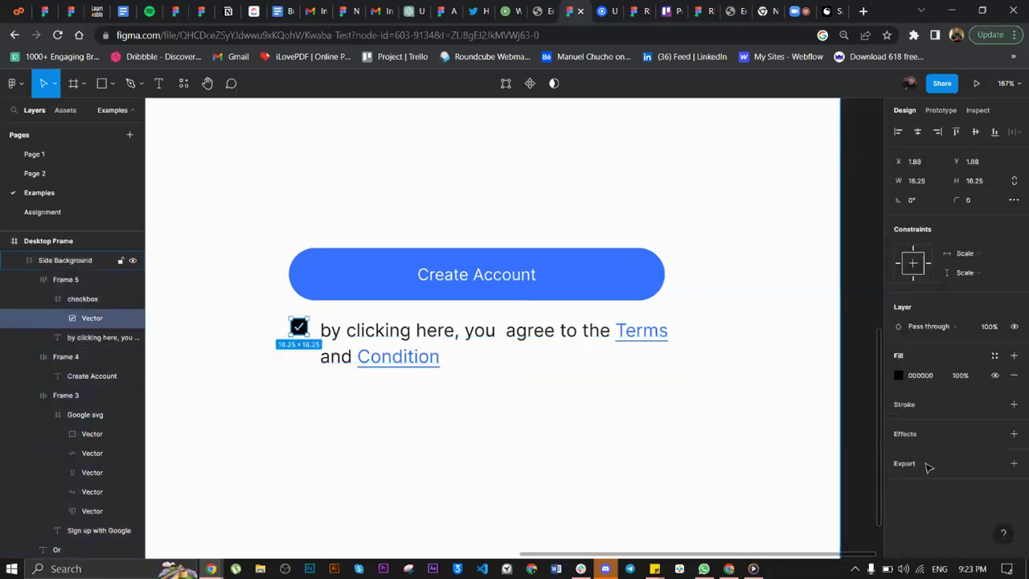
left_click(899, 375)
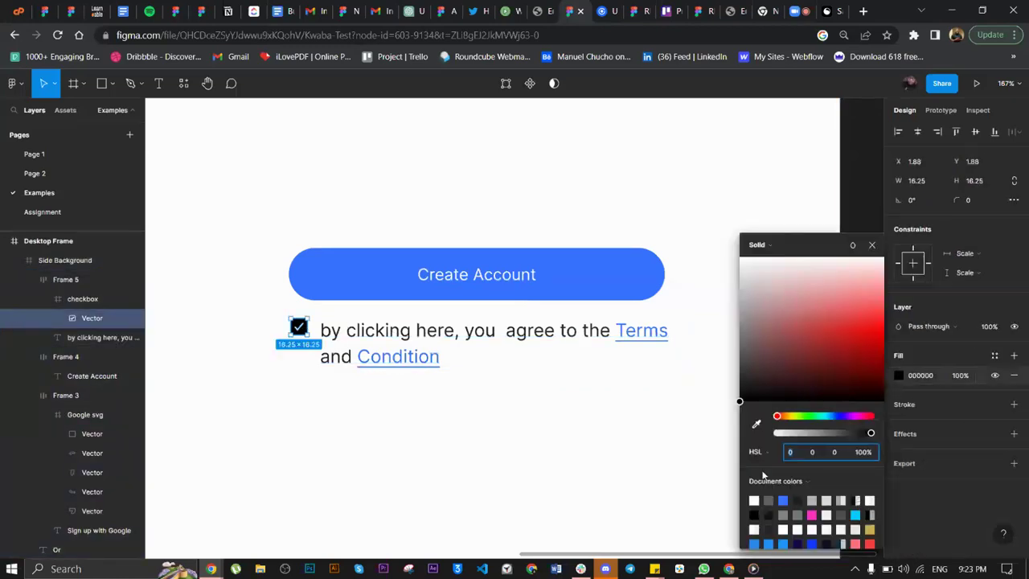
left_click(782, 500)
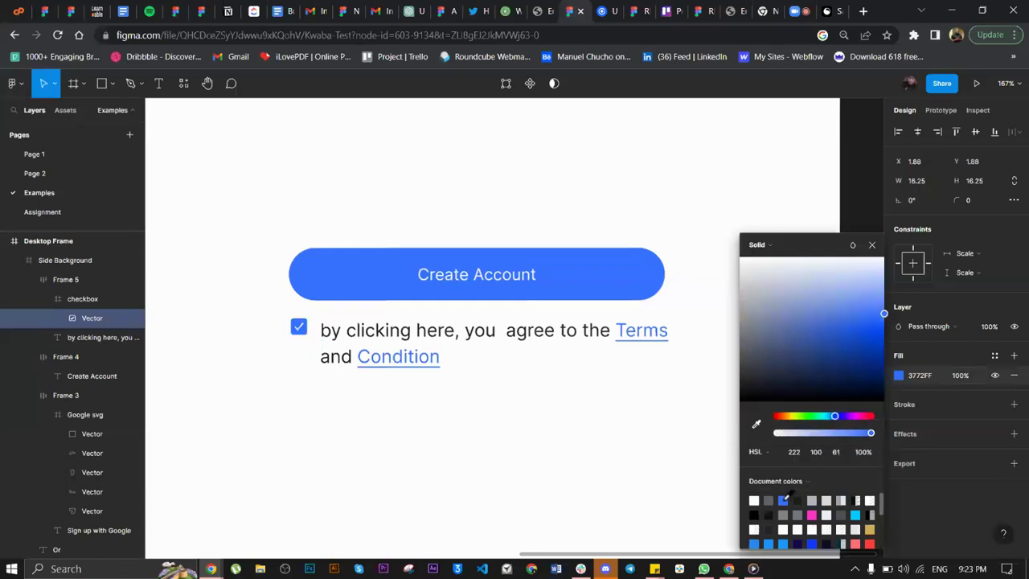
left_click(655, 472)
- Duplicate the terms text and place the copy beneath the checkbox line at X 183, Y 870
scroll(656, 474, "down", 3)
scroll(656, 473, "down", 5)
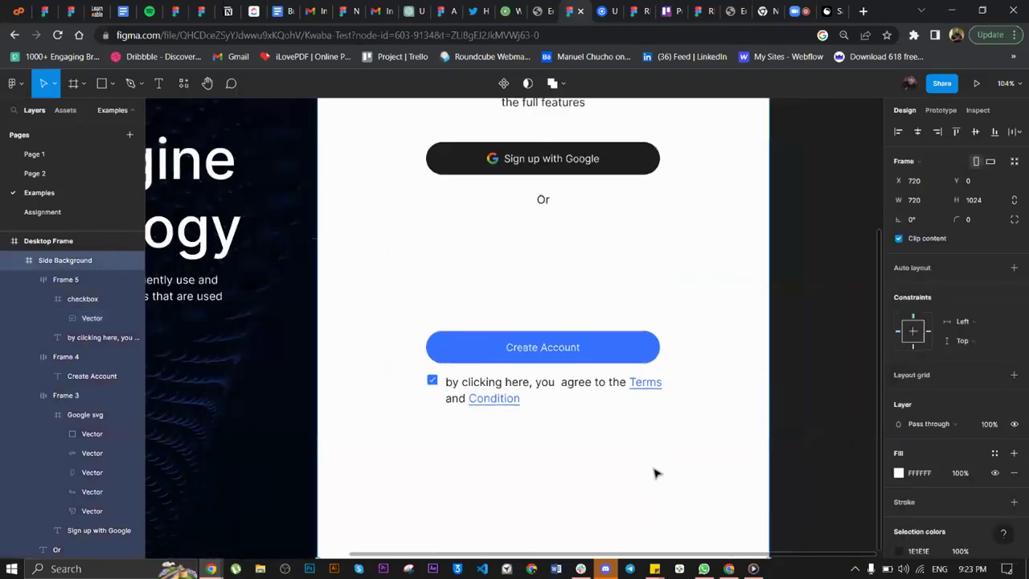
left_click(799, 424)
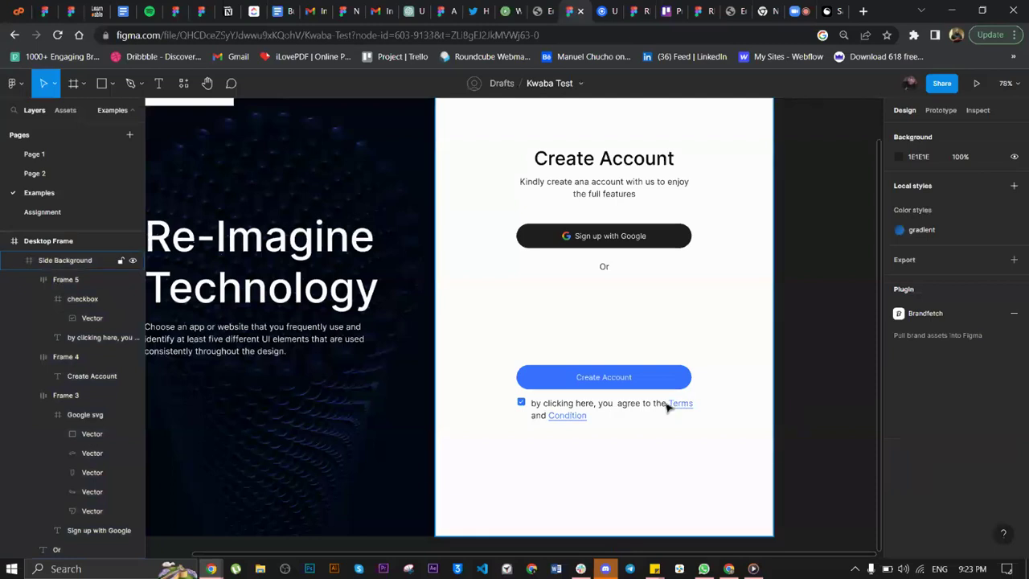
left_click(638, 413)
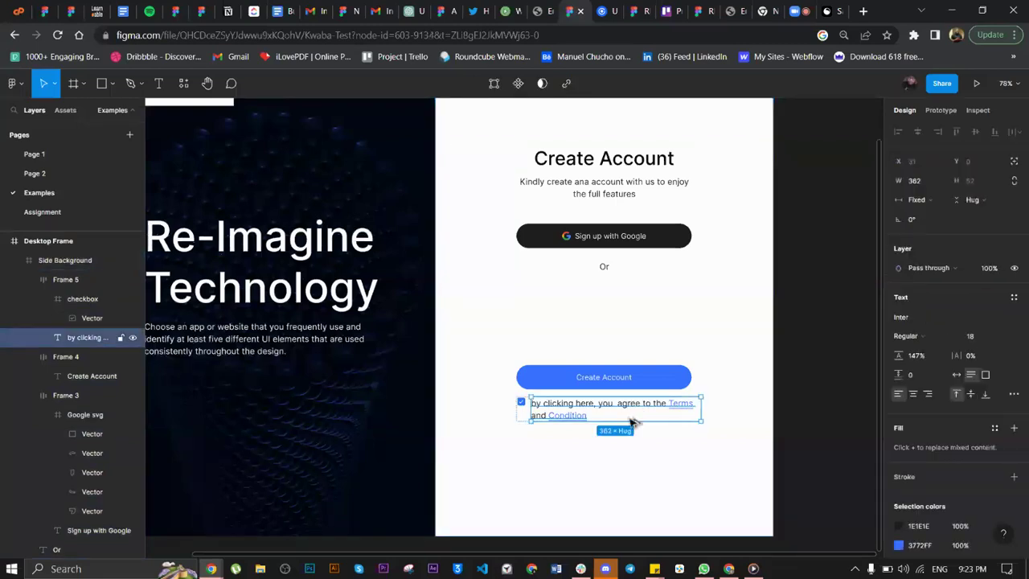
key("ctrl+c")
key("ctrl+v")
left_click_drag(626, 410, 628, 479)
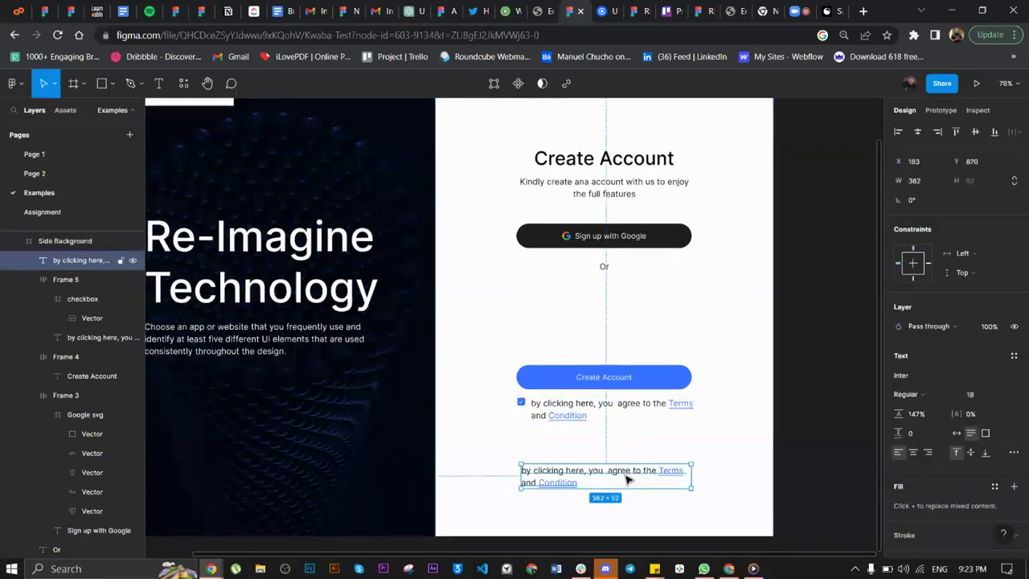
- Reword the copied text as "Already have an account? Login"
double_click(628, 479)
type("Already have an account?")
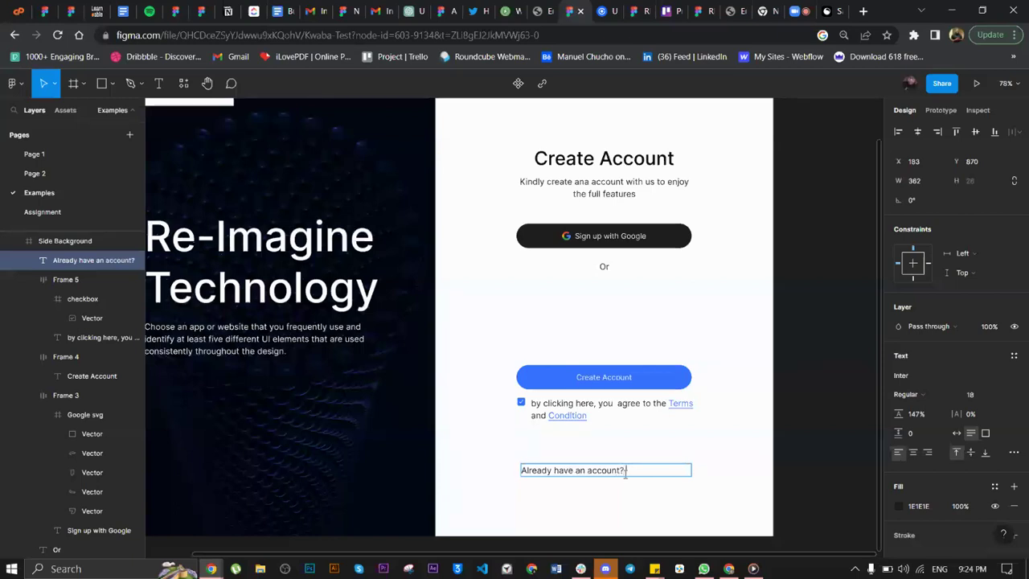
type(" Login")
key("Right")
key("Right")
key("Right")
key("Right")
key("Right")
key("Right")
key("Right")
key("Right")
key("Right")
key("Right")
- Make the word "Login" bold and color it with the document blue 3772FF
key("End")
key("shift+Left")
key("shift+Left")
key("shift+Left")
key("shift+Left")
key("shift+Left")
scroll(625, 475, "up", 5)
key("ctrl+b")
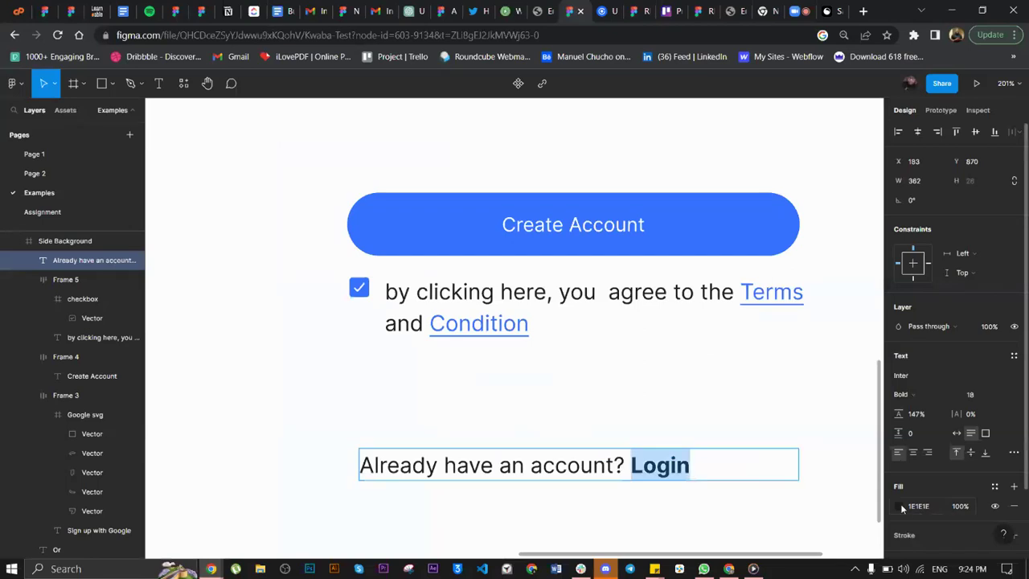
left_click(899, 506)
left_click(784, 500)
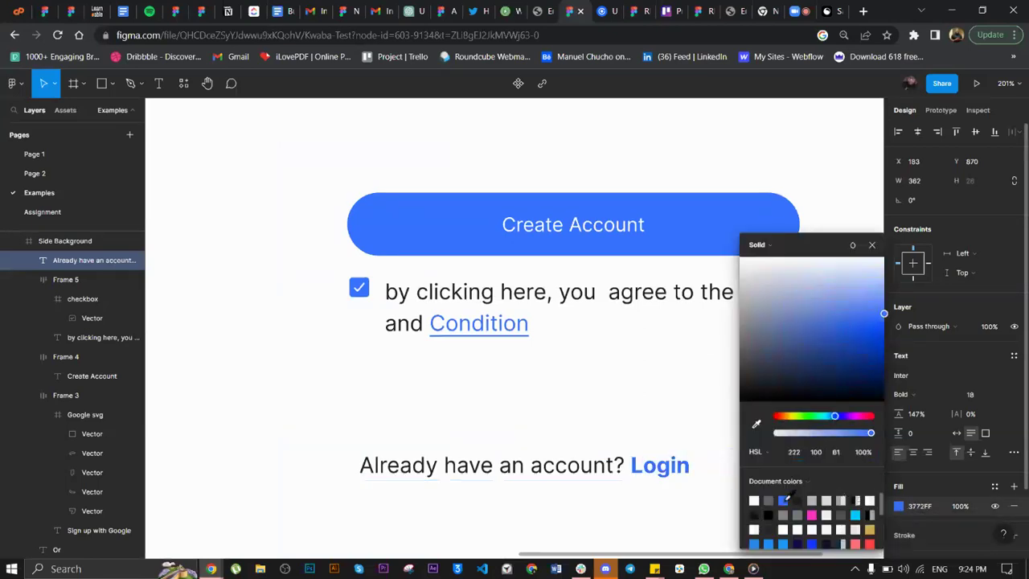
key("Escape")
left_click(644, 494)
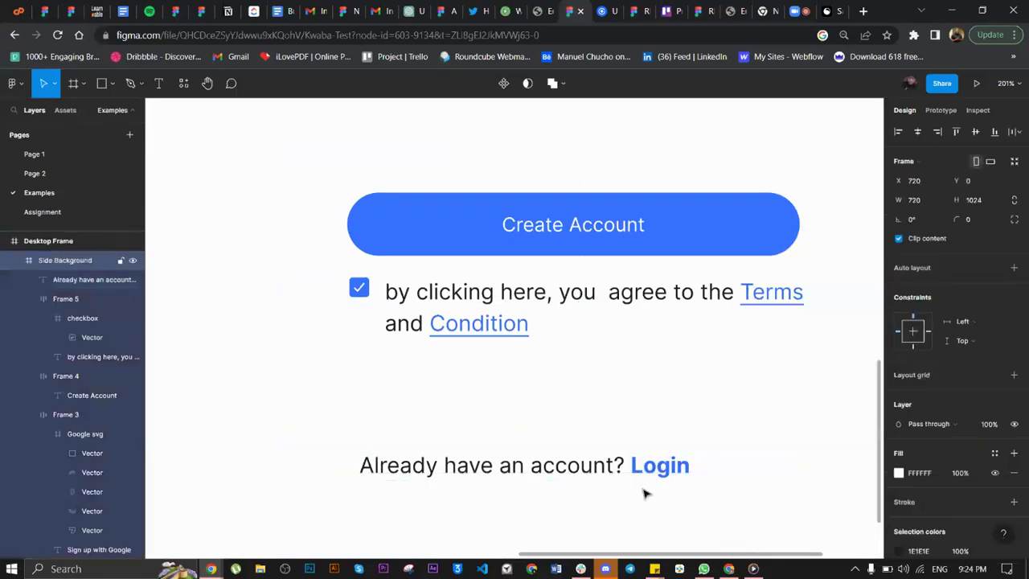
- Set the "Already have an account? Login" text to auto width and center it horizontally in the white side
scroll(645, 494, "down", 5)
left_click(655, 481)
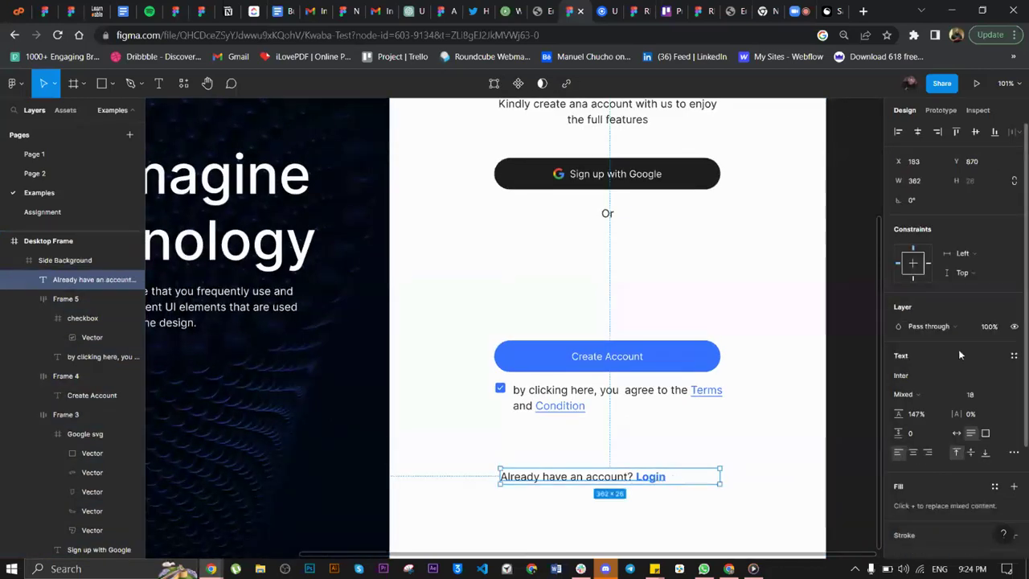
left_click(957, 432)
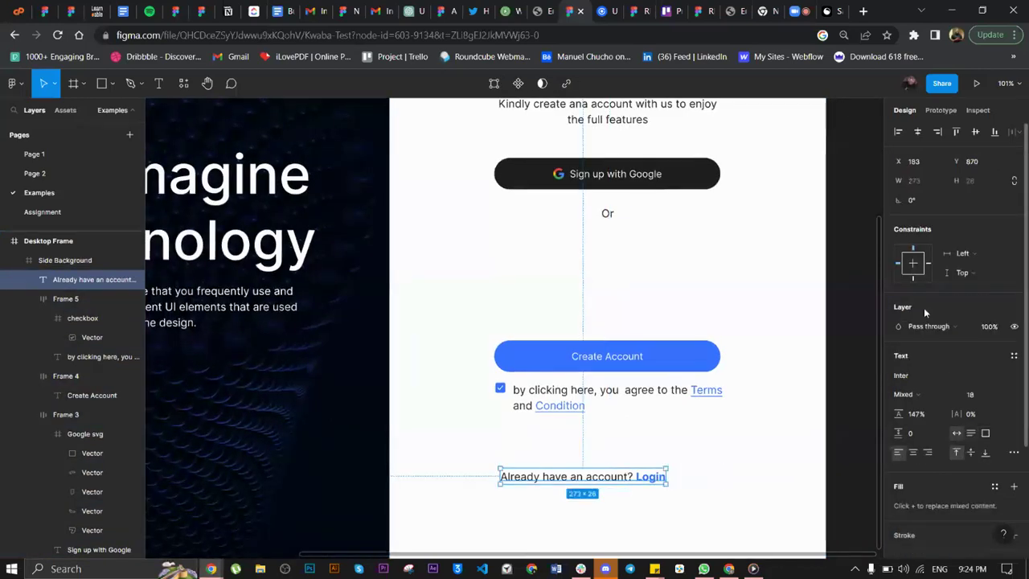
left_click(919, 133)
left_click(857, 362)
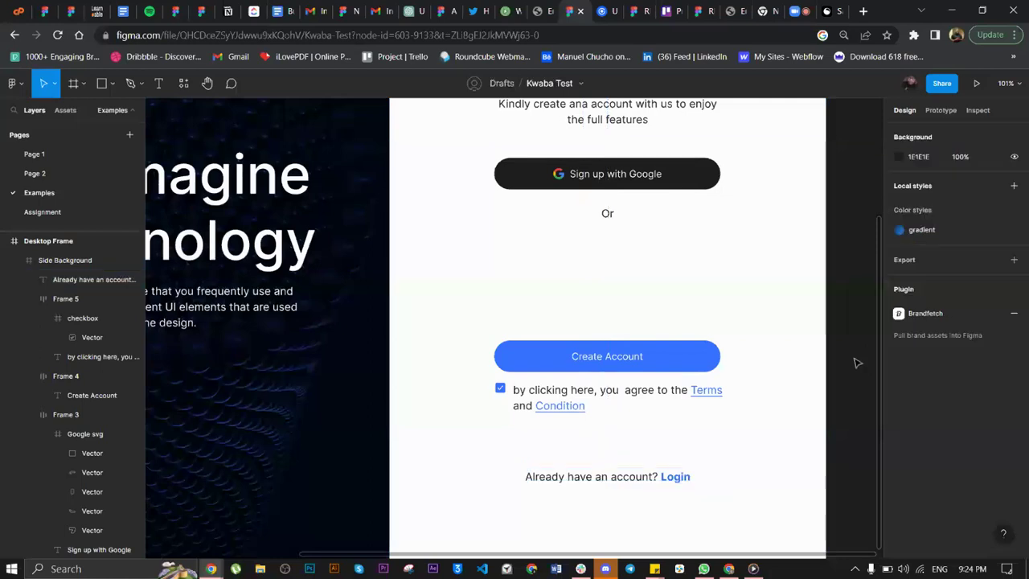
scroll(857, 363, "down", 1)
scroll(857, 362, "down", 3)
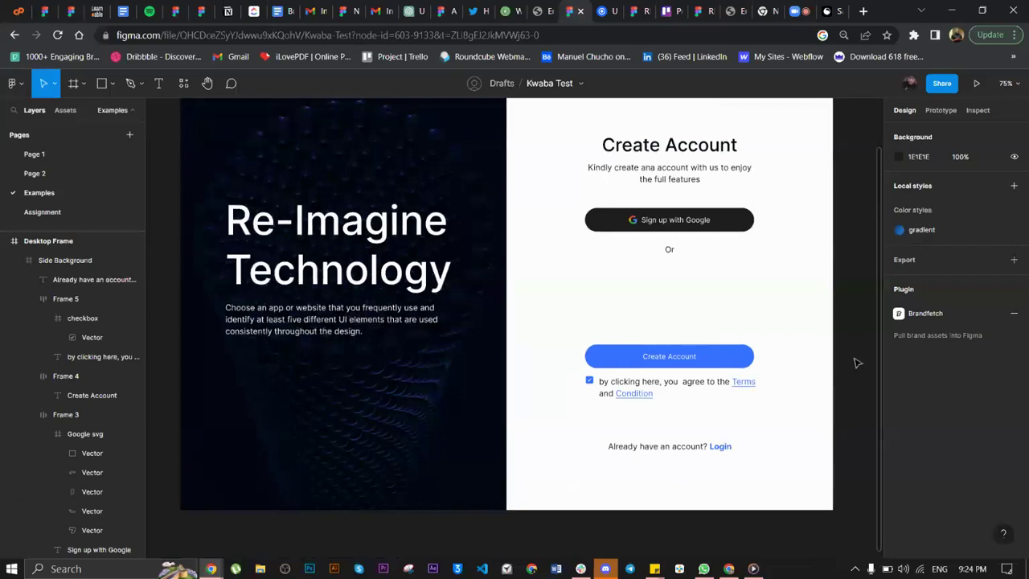
scroll(664, 345, "up", 1)
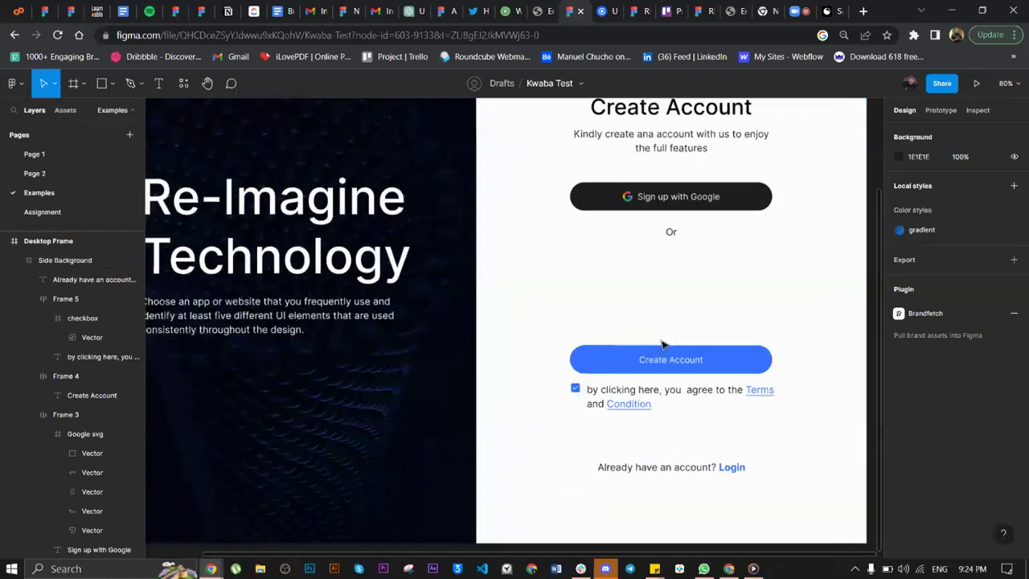
- Duplicate the Create Account button and place the copy beneath "Or" at X 173, Y 488
scroll(664, 345, "up", 3)
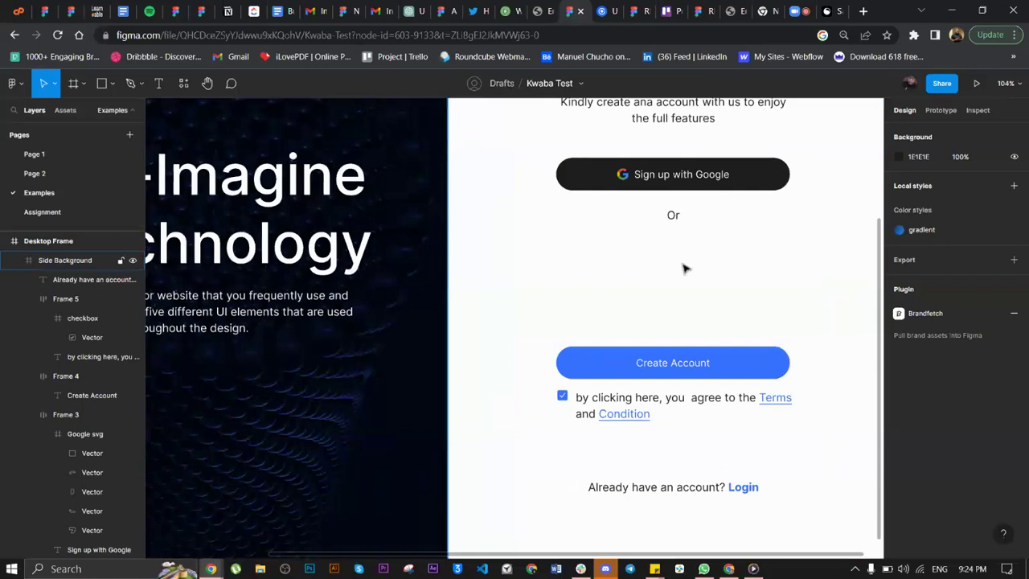
left_click(668, 374)
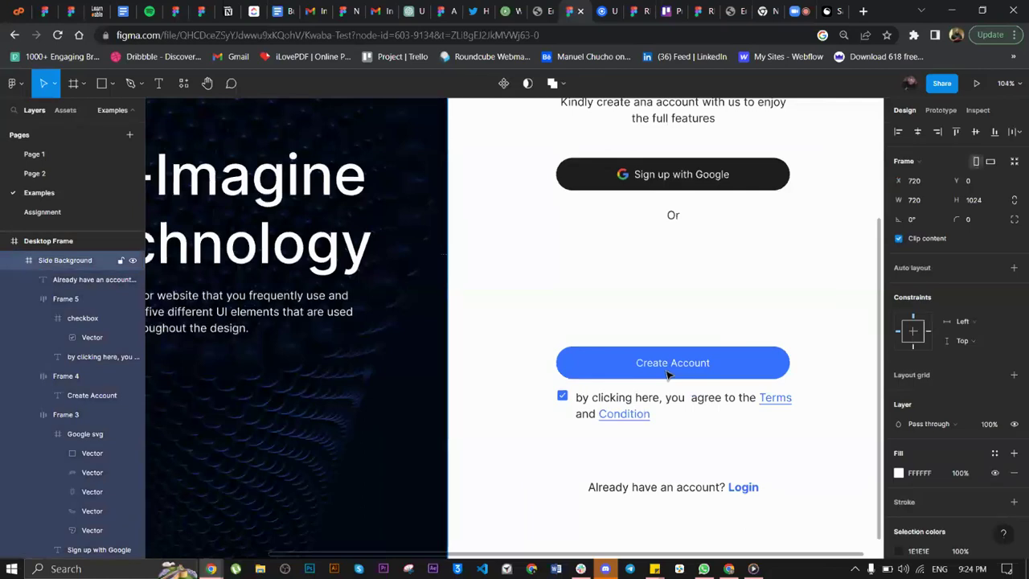
left_click_drag(671, 373, 667, 269, "alt")
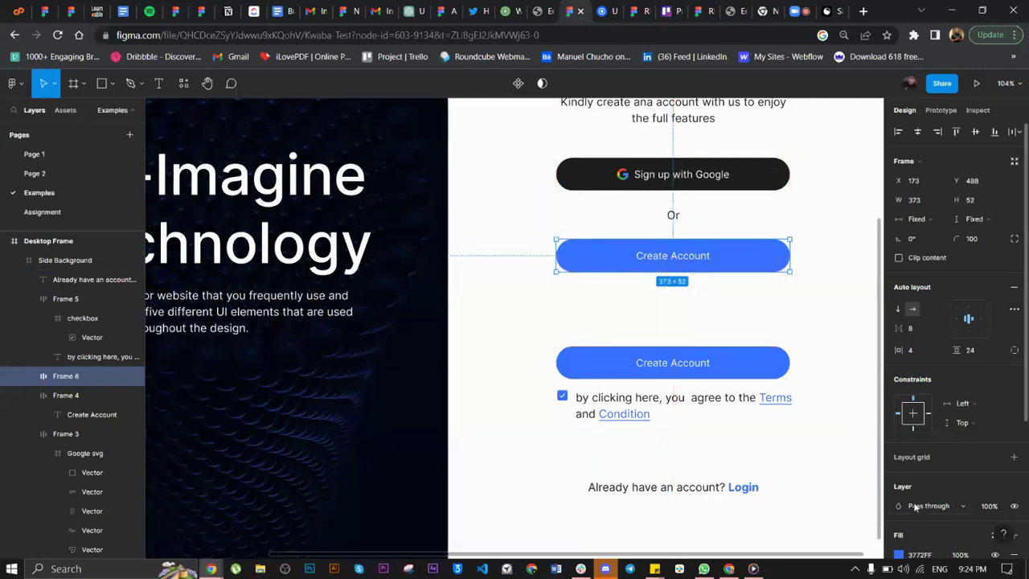
- Add a 3772FF stroke to the copied button and set its fill to white FFFFFF
scroll(917, 502, "down", 3)
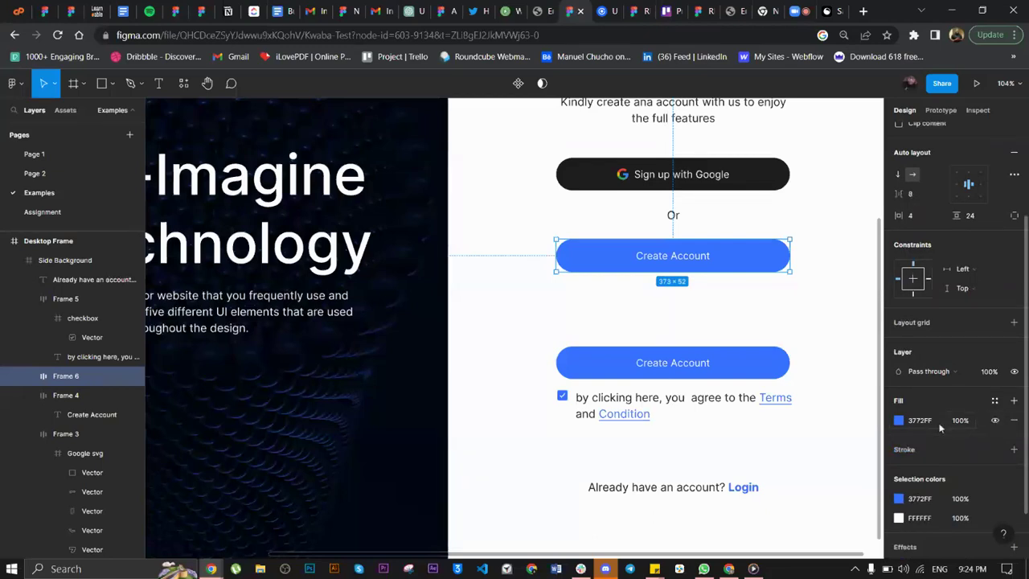
left_click(1014, 450)
left_click(921, 469)
key("ctrl+v")
key("Return")
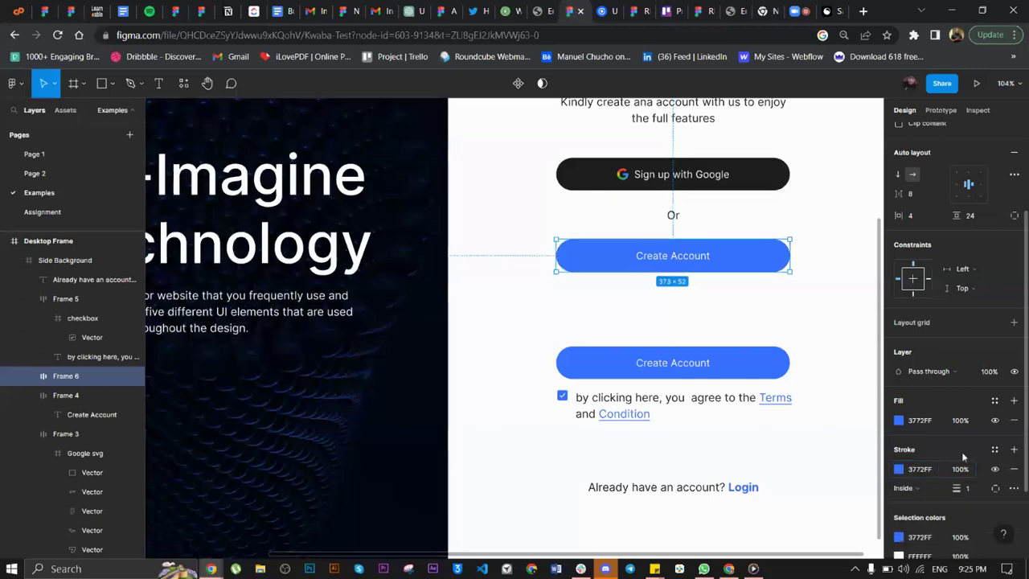
left_click(899, 420)
left_click(741, 257)
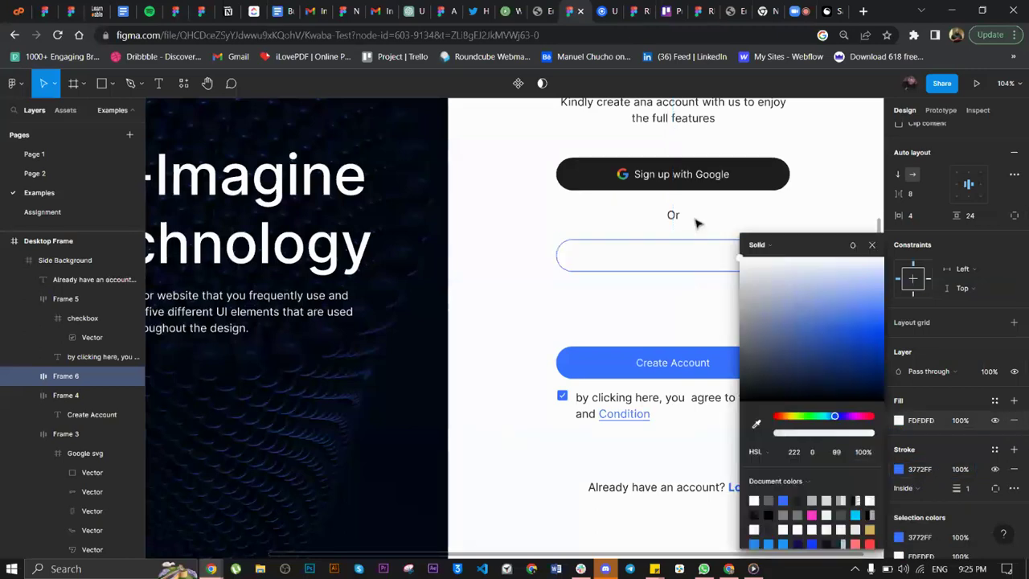
- Color the copied button's text dark navy 020610 by sampling the dark image
left_click(685, 268)
key("ctrl+v")
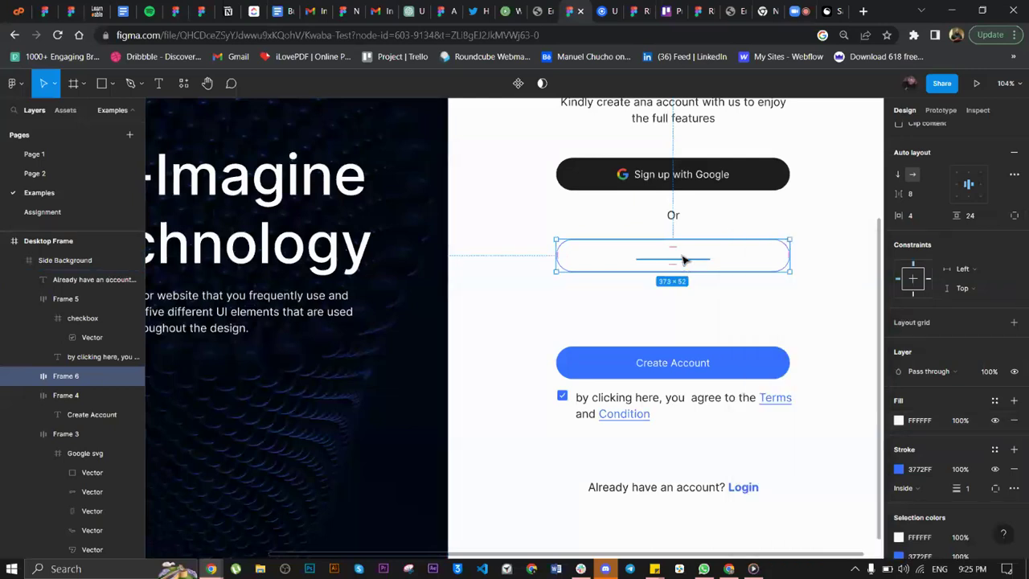
key("i")
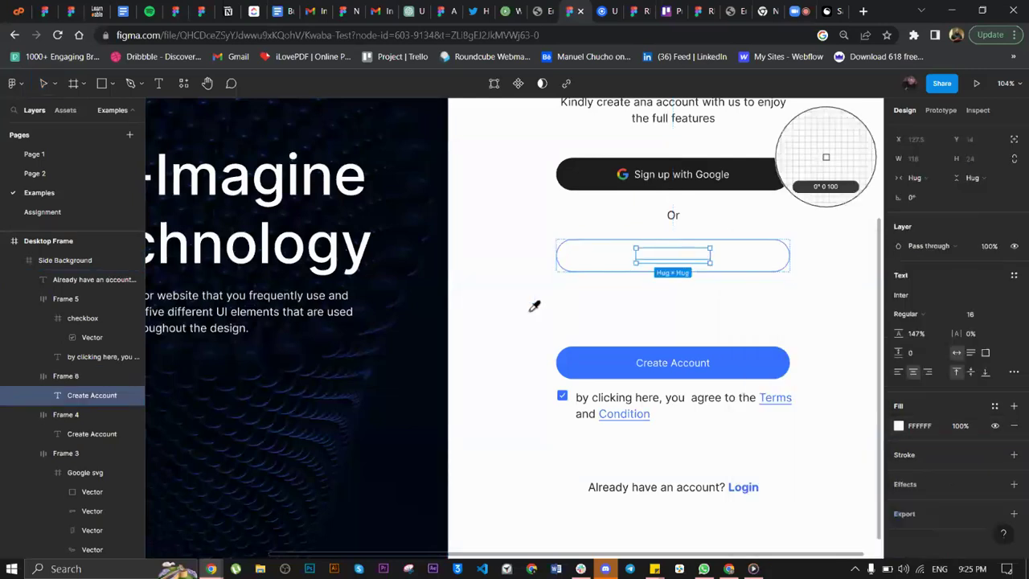
left_click(385, 343)
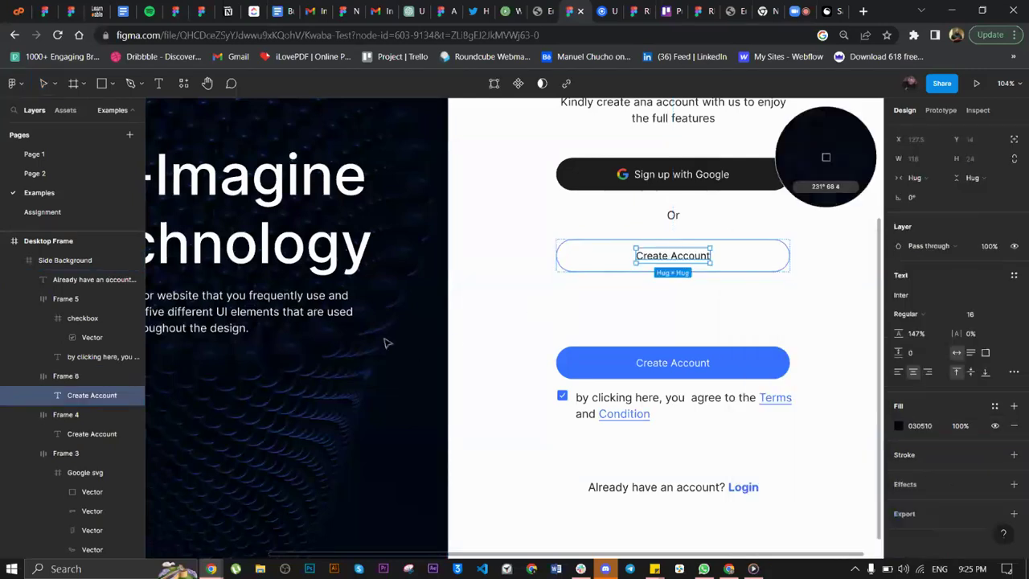
- Left-align the copied button's content and set its horizontal padding to 16
left_click(792, 274)
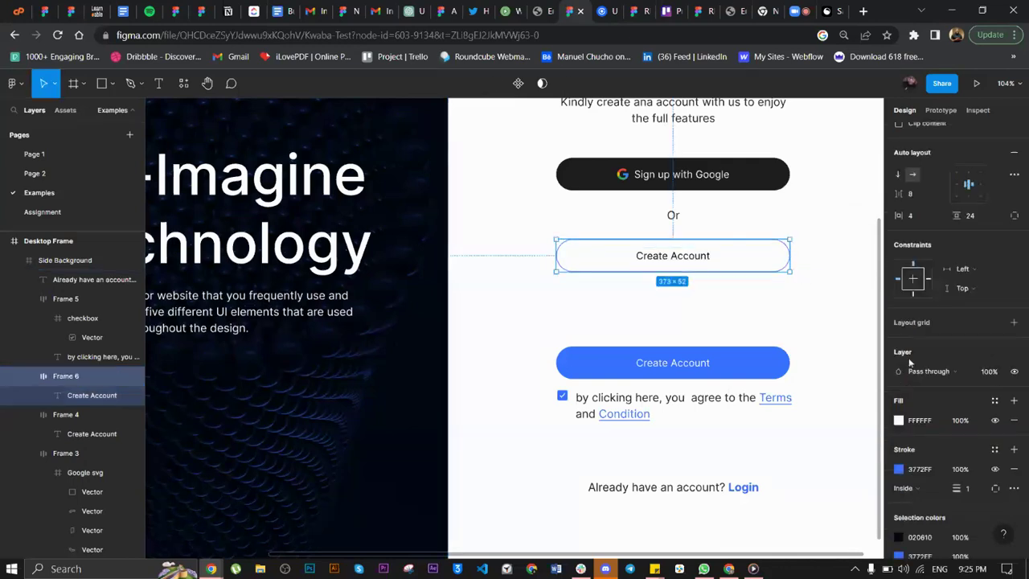
scroll(909, 362, "down", 1)
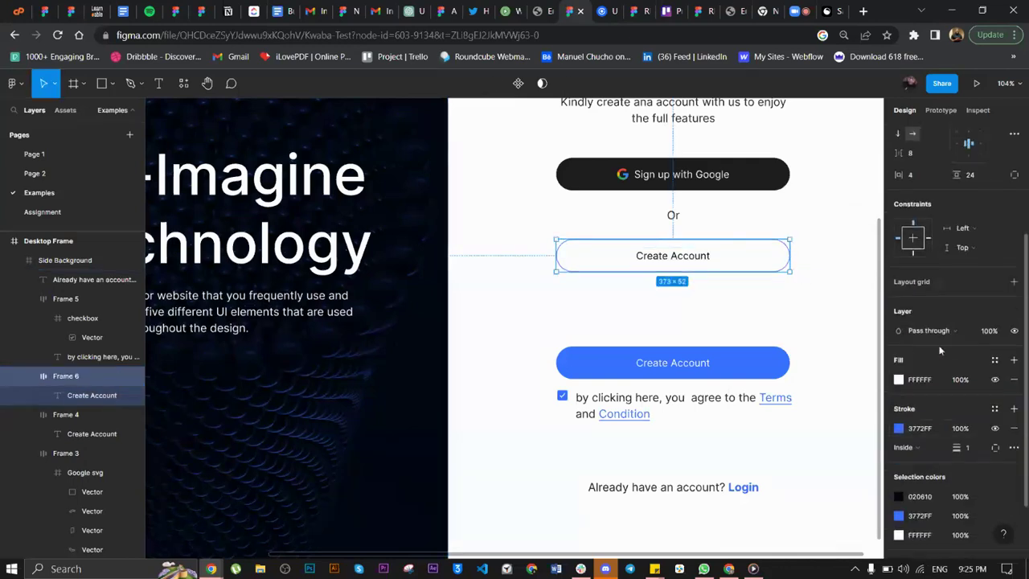
left_click(957, 145)
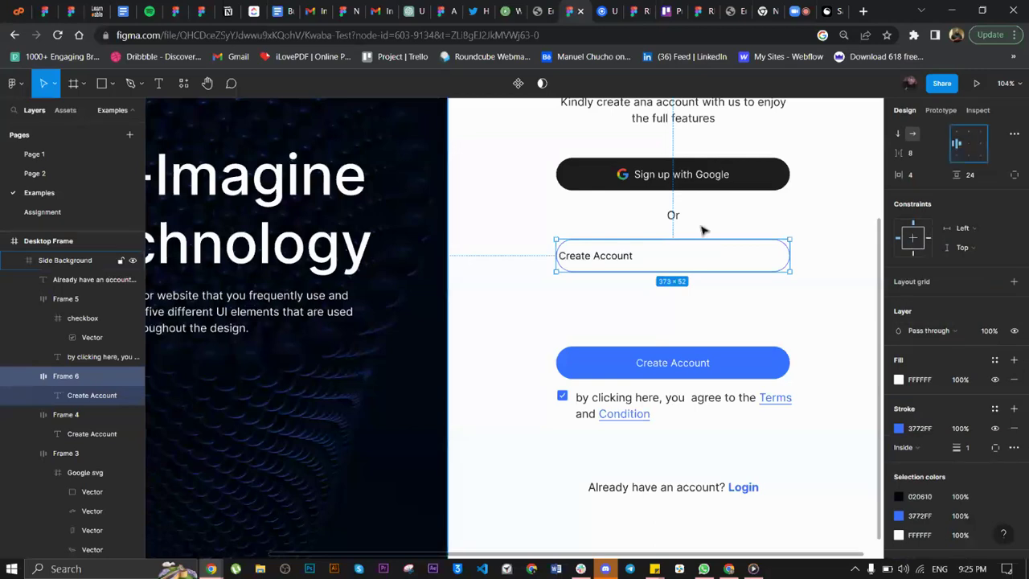
type("16")
key("Return")
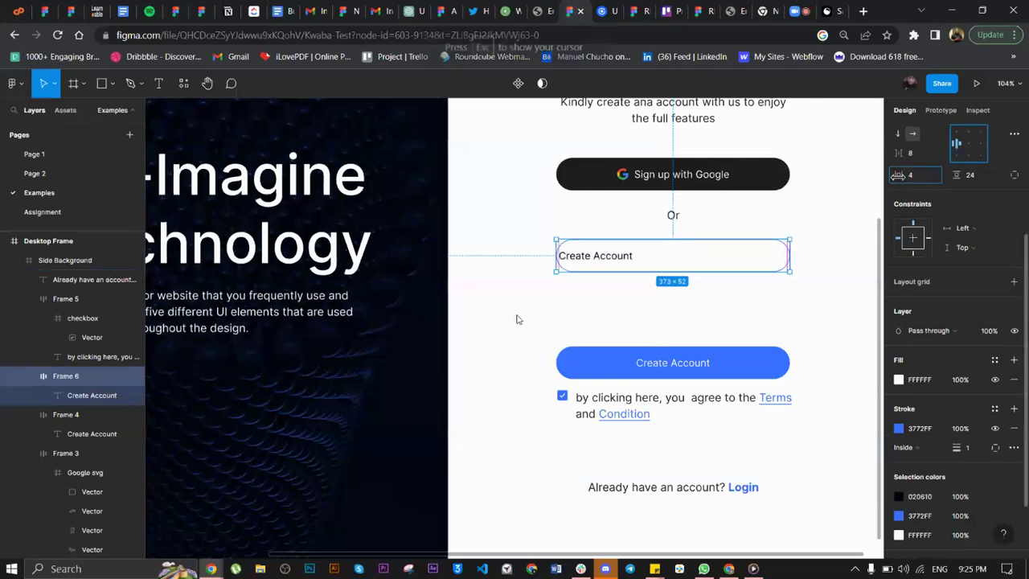
- Replace the copied button's text with the placeholder "Enter full name"
double_click(632, 257)
key("Return")
type("Enter")
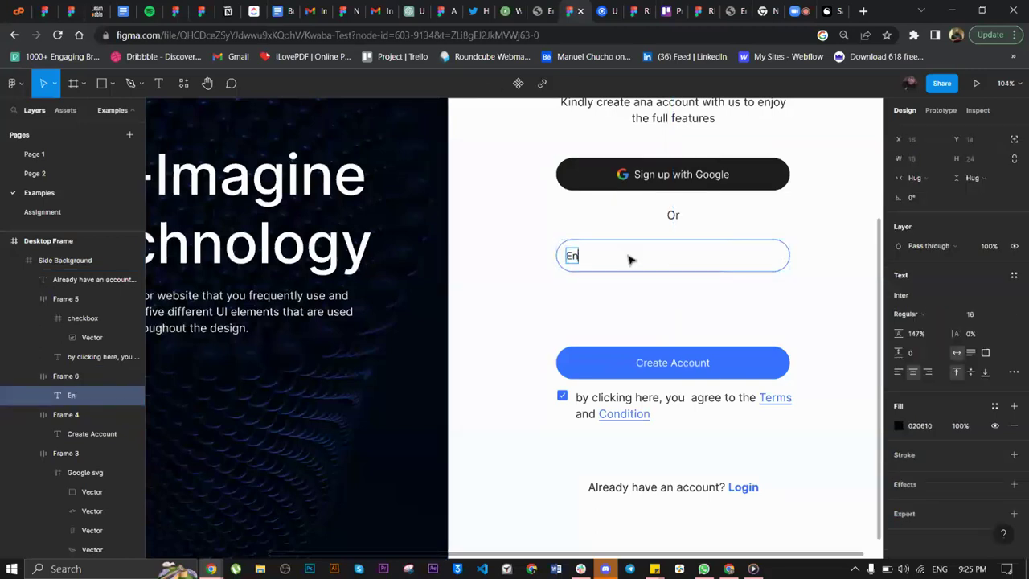
type("Full")
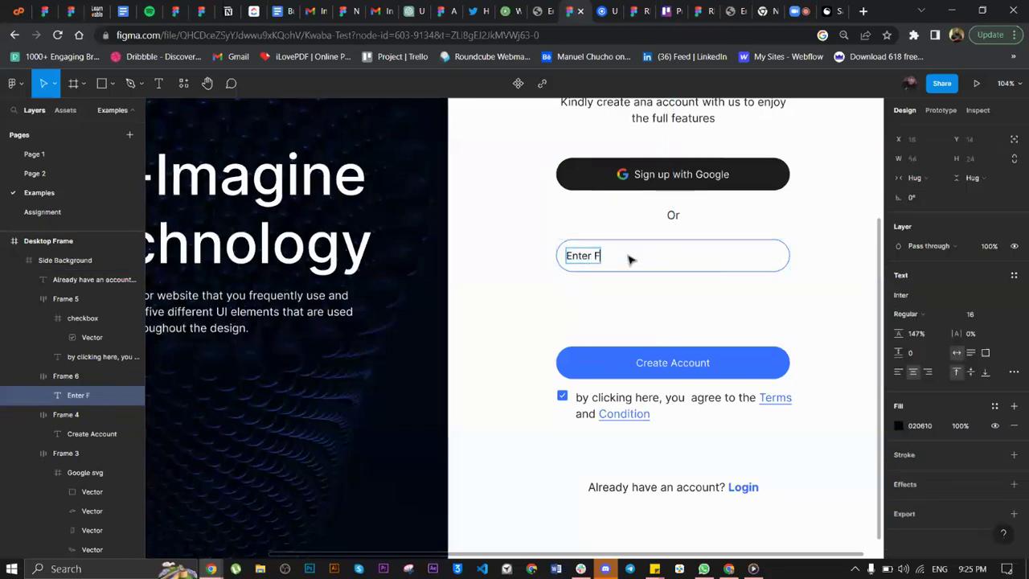
key("BackSpace")
key("BackSpace")
key("BackSpace")
key("BackSpace")
key("BackSpace")
type("full name")
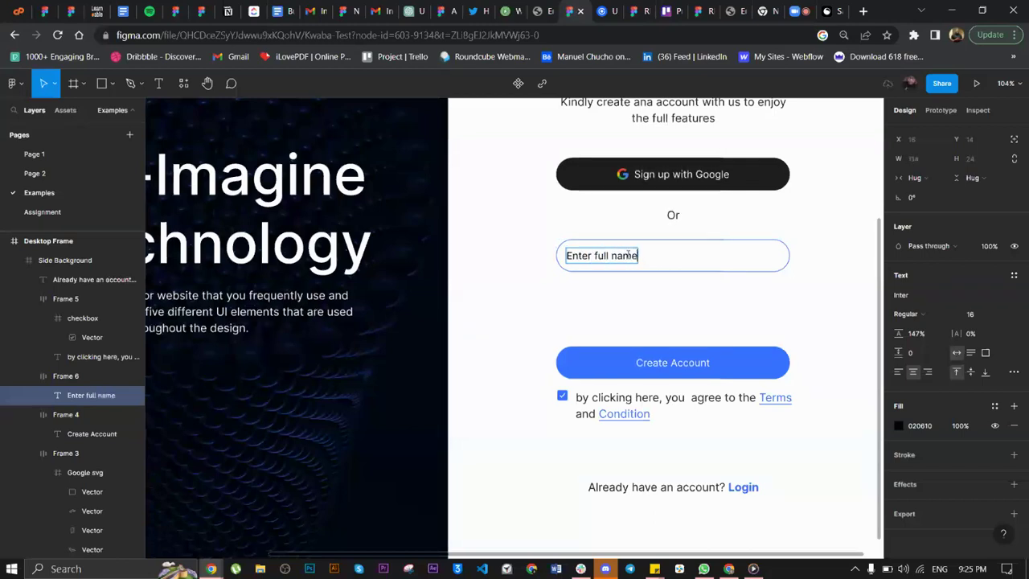
key("Escape")
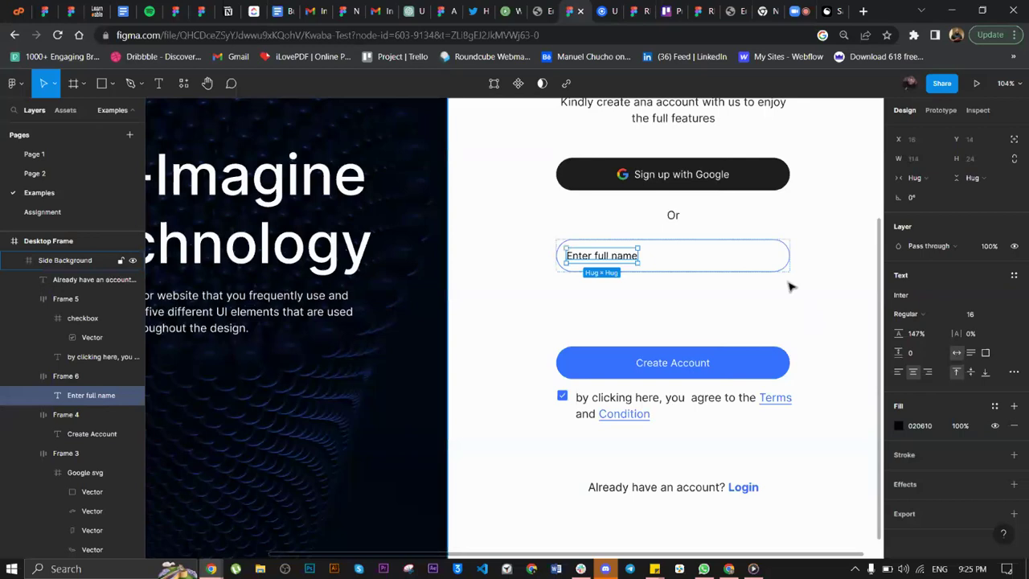
- Color the "Enter full name" placeholder grey 8D8F94
scroll(790, 287, "up", 2, "ctrl")
left_click(900, 427)
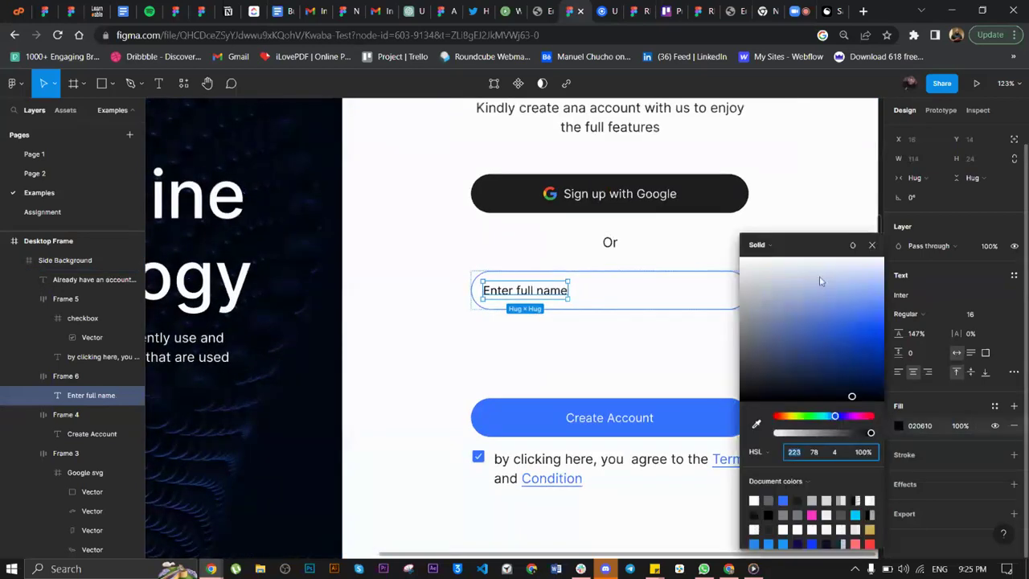
left_click_drag(775, 279, 745, 322)
key("Escape")
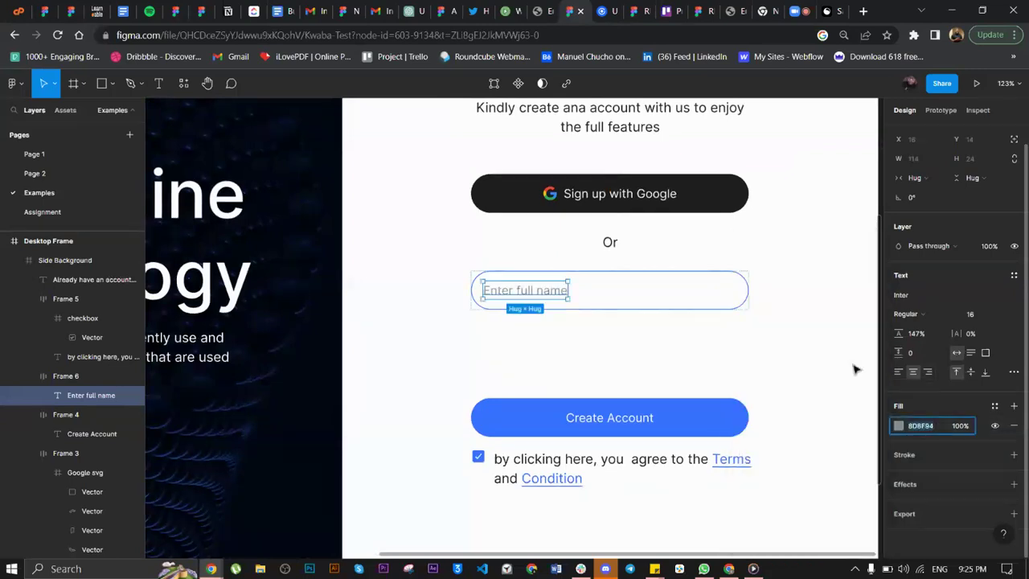
- Change the "Enter full name" field's stroke color to dark 1E1E1E
left_click(734, 296)
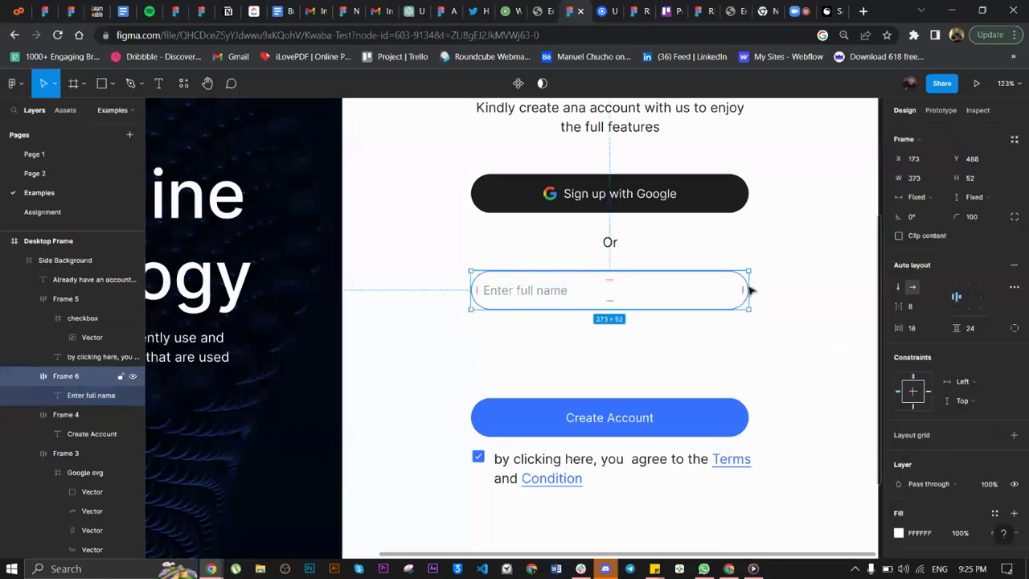
scroll(928, 483, "down", 3)
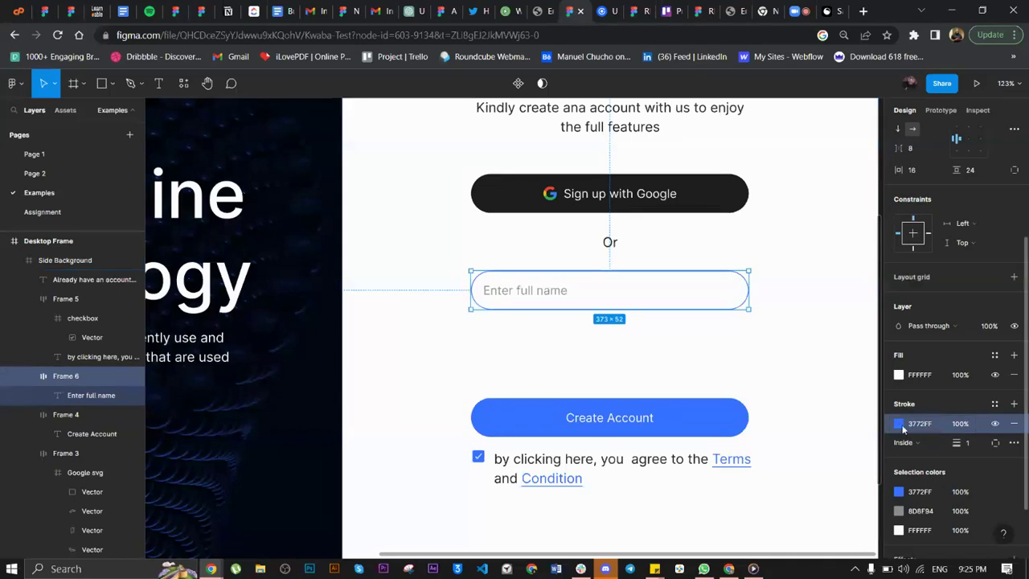
left_click(899, 424)
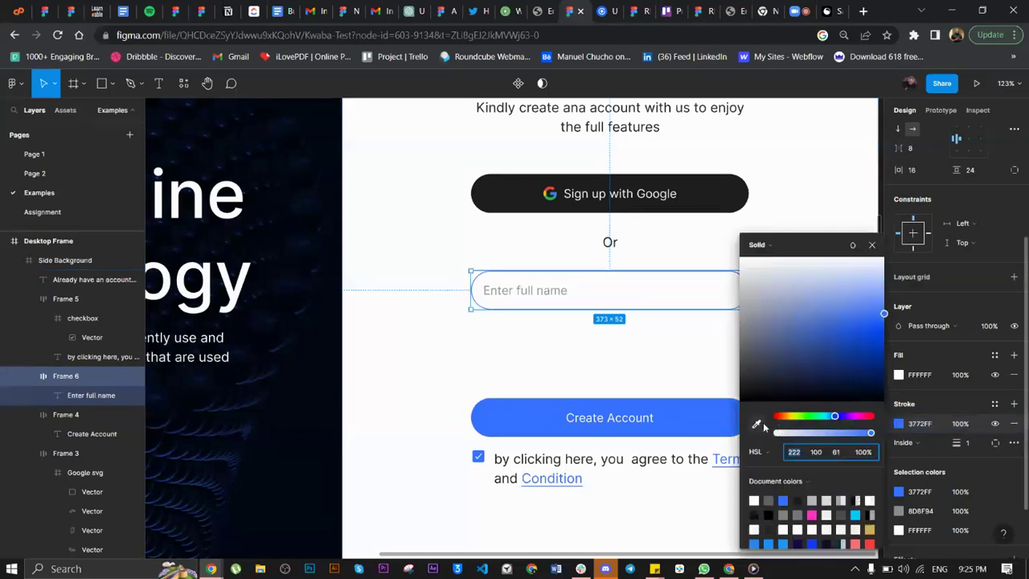
left_click(800, 501)
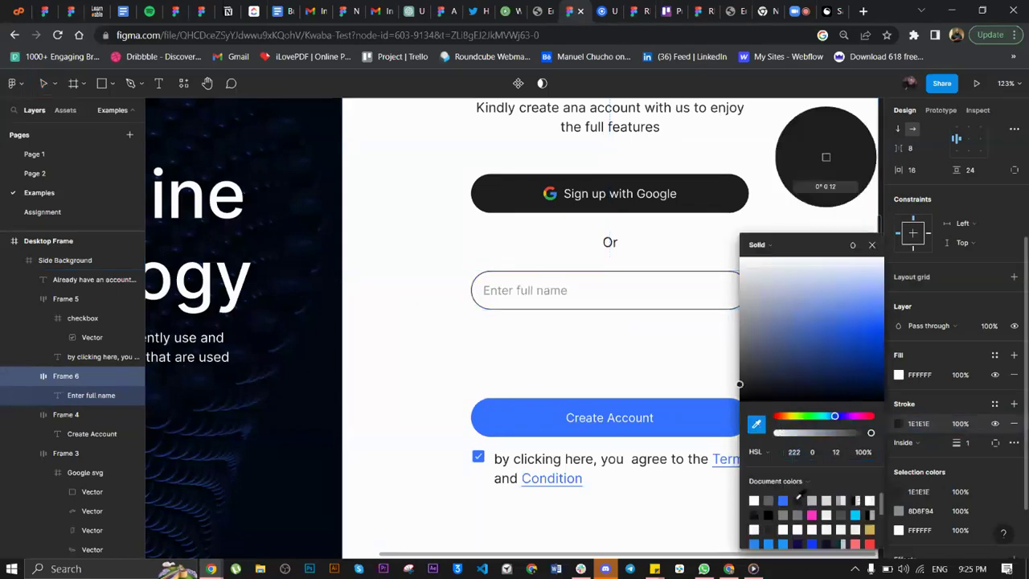
left_click(871, 245)
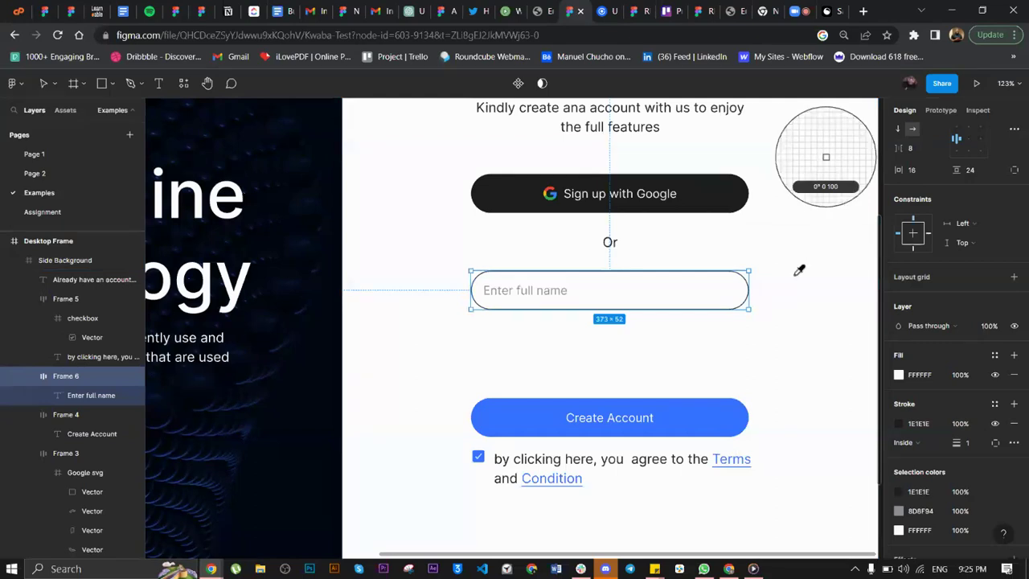
scroll(800, 271, "right", 1)
scroll(800, 271, "right", 2)
key("Escape")
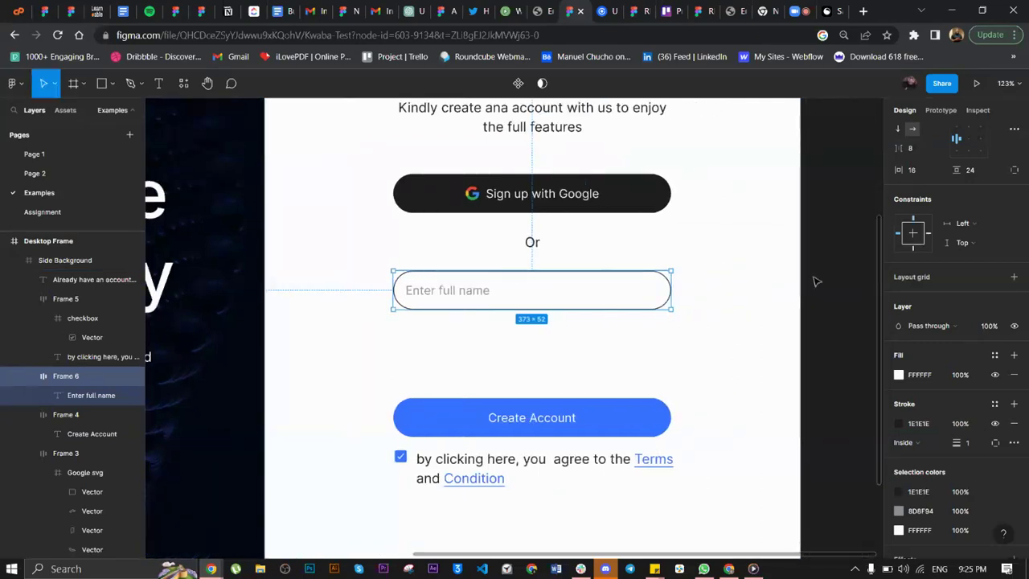
left_click(829, 284)
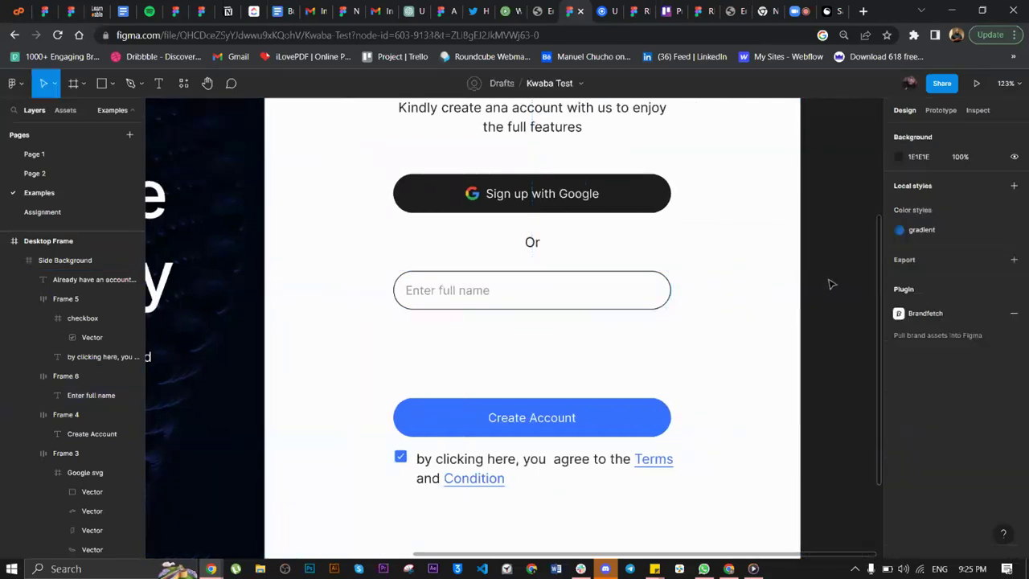
- Duplicate the "Enter full name" field directly beneath the original
left_click(607, 297)
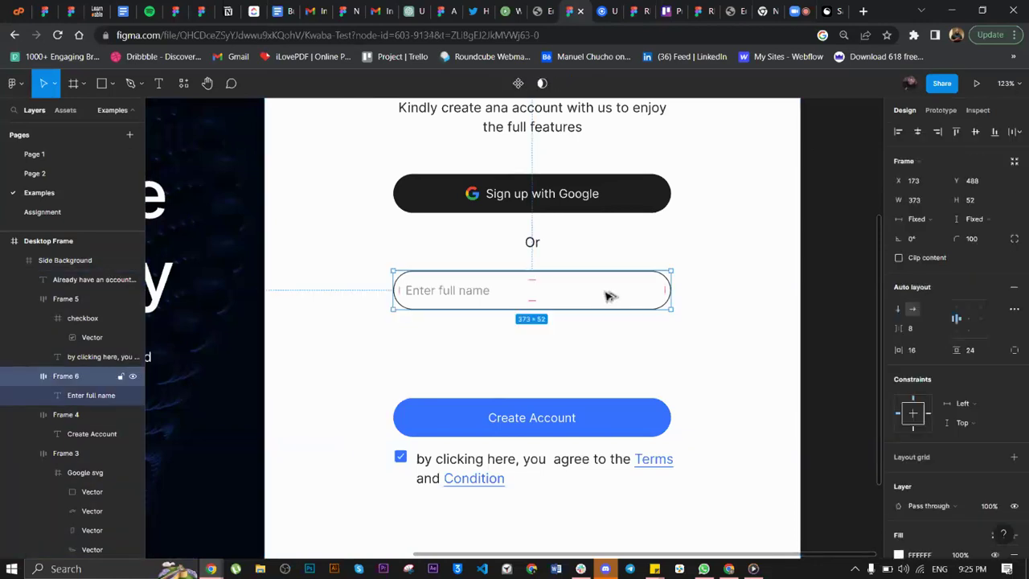
mouse_move(609, 310)
left_mouse_down()
mouse_move(608, 341)
mouse_move(609, 329)
left_mouse_up()
scroll(609, 329, "down", 3)
- Wrap the Create Account button and terms line in a vertical auto layout placed at Y 690
left_click(607, 398)
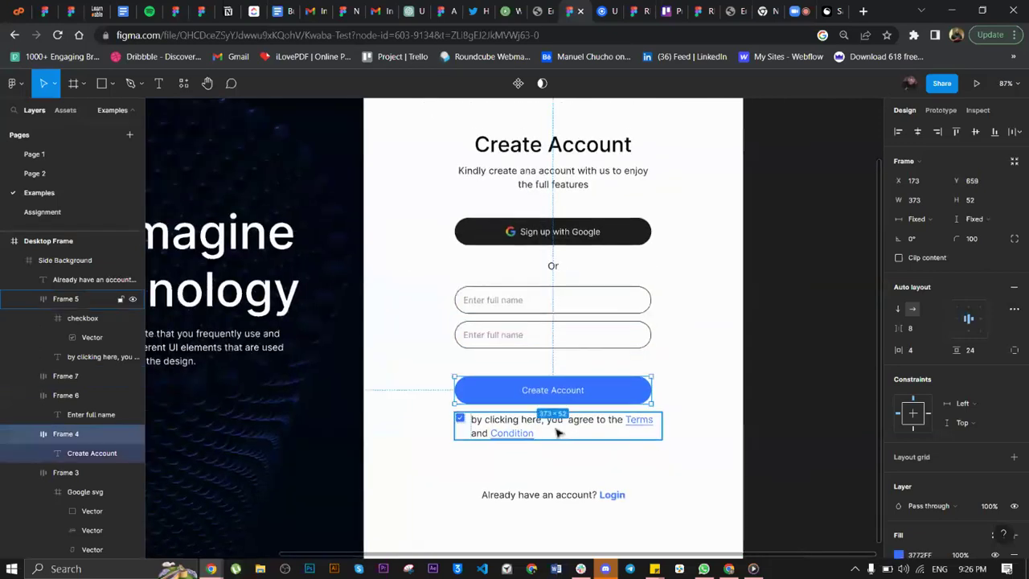
left_click(559, 432, "shift")
key("shift+a")
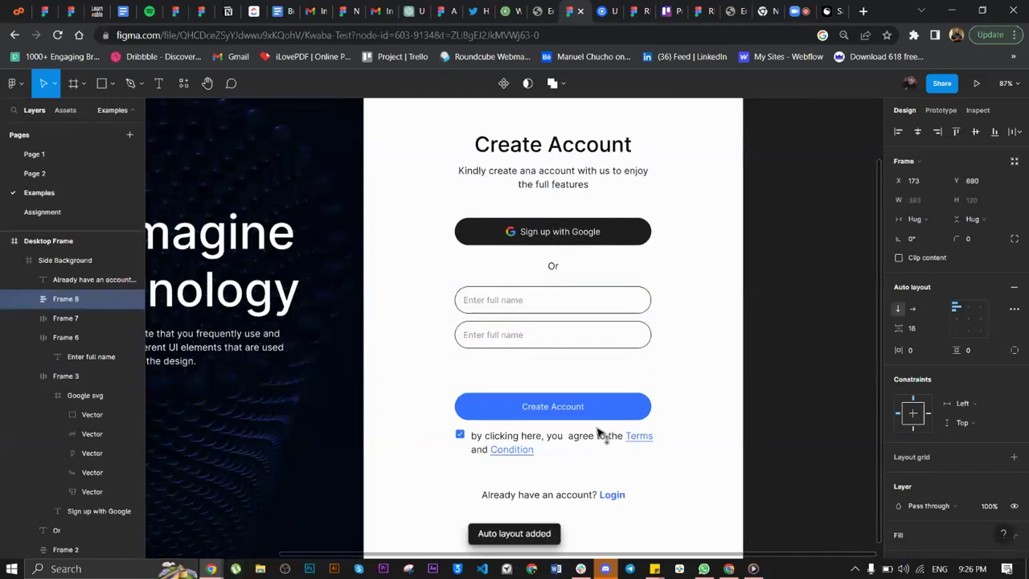
- Add a third copy of the input field beneath the second and wrap all three in a vertical auto layout with 14 spacing
left_click(607, 347)
left_click_drag(608, 346, 609, 369)
left_click(611, 306, "shift")
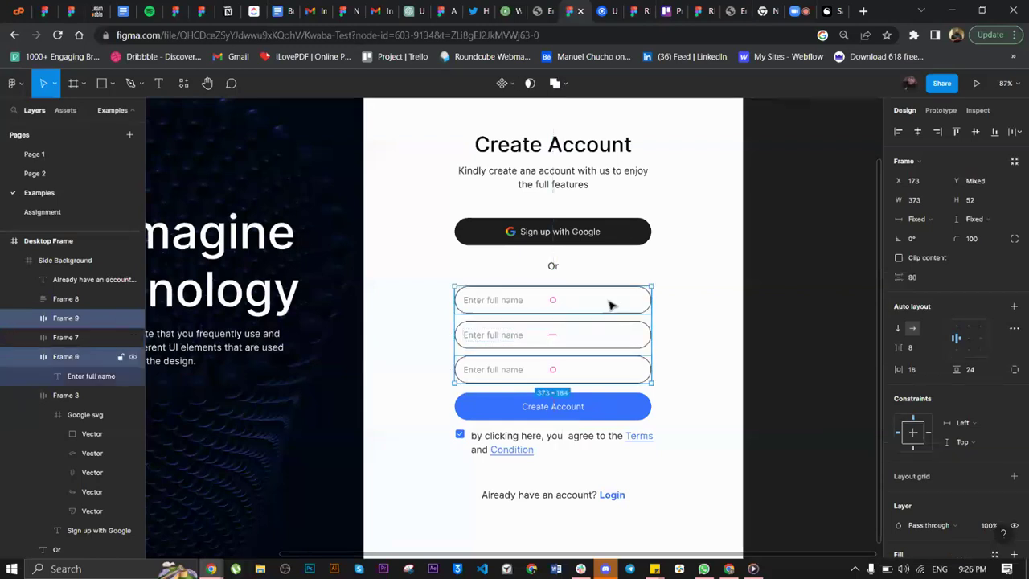
left_click(608, 349, "shift")
key("shift+a")
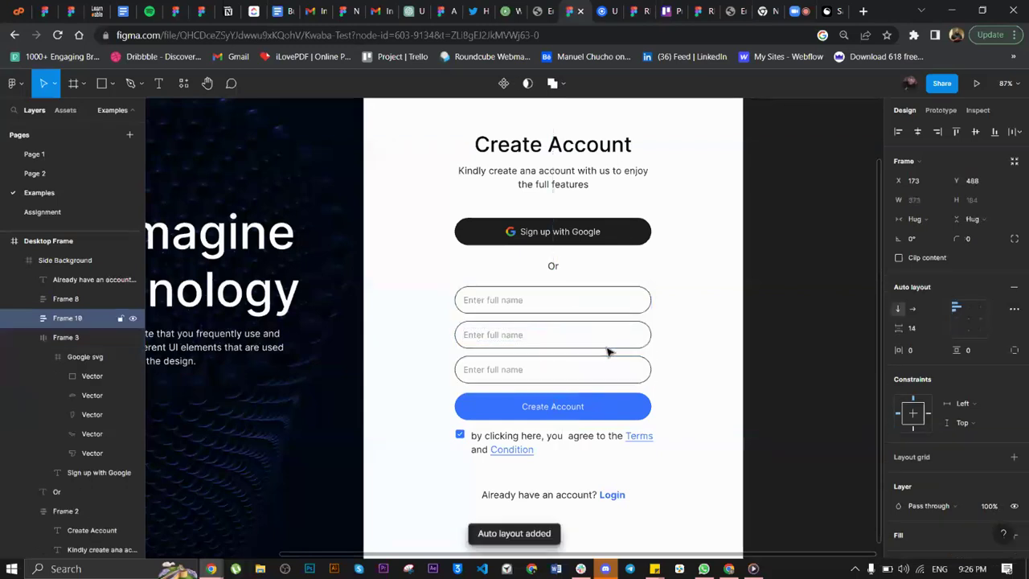
- Replace the second field's placeholder with "Enter email address"
scroll(581, 346, "up", 2, "ctrl")
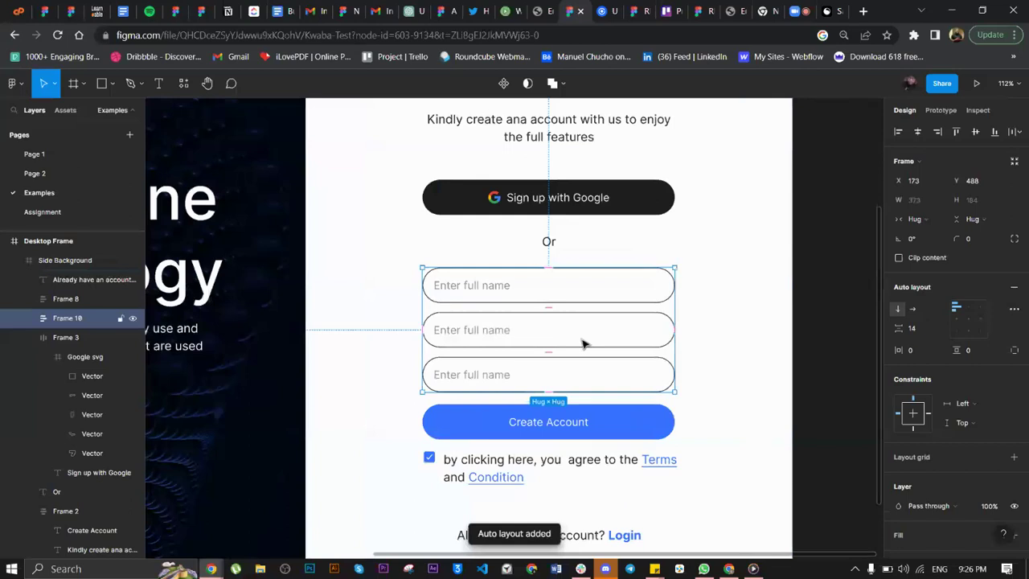
double_click(472, 336)
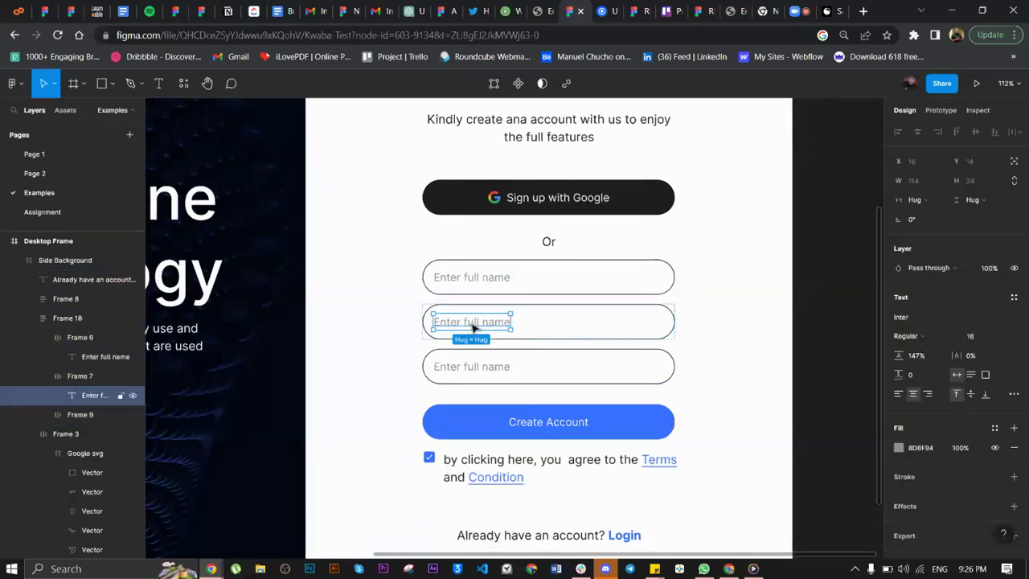
double_click(472, 322)
type("Enter email address")
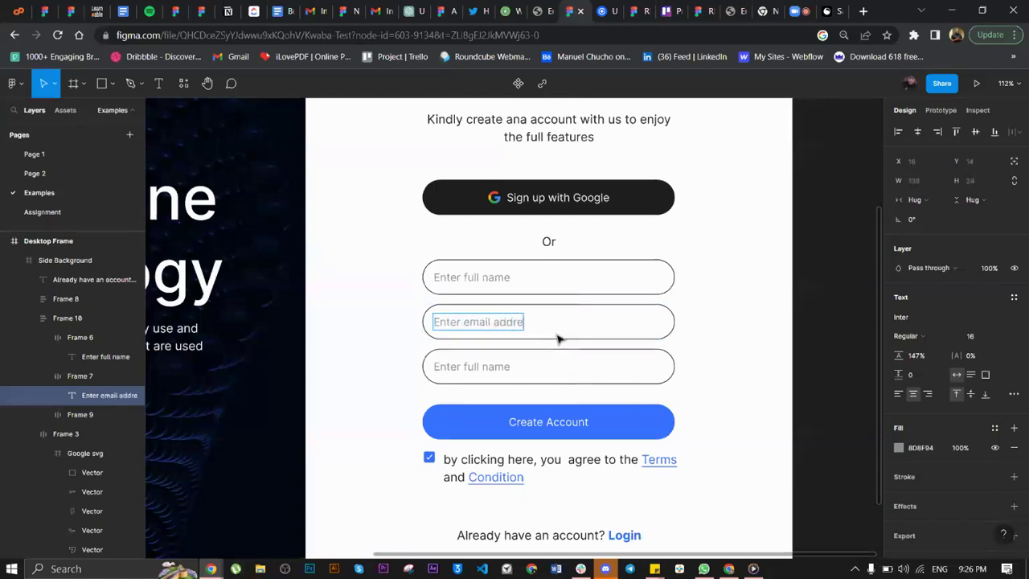
- Replace the third input field's placeholder with "Enter phone number"
left_click(473, 367)
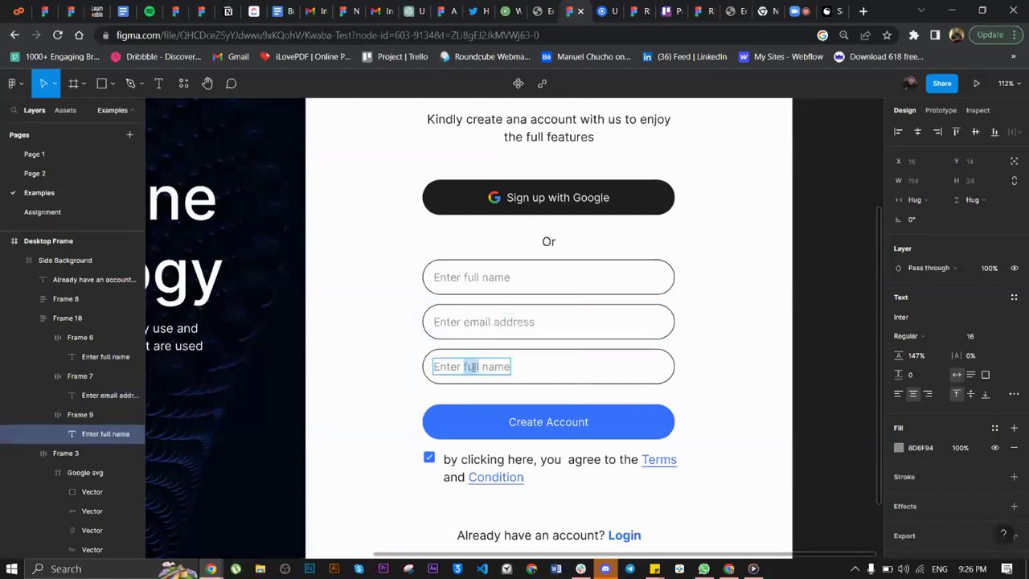
double_click(473, 366)
key("Right")
key("BackSpace")
key("BackSpace")
key("BackSpace")
key("BackSpace")
key("BackSpace")
key("BackSpace")
key("BackSpace")
key("BackSpace")
key("BackSpace")
key("BackSpace")
type("phonenumber")
left_click(496, 367)
left_click(808, 356)
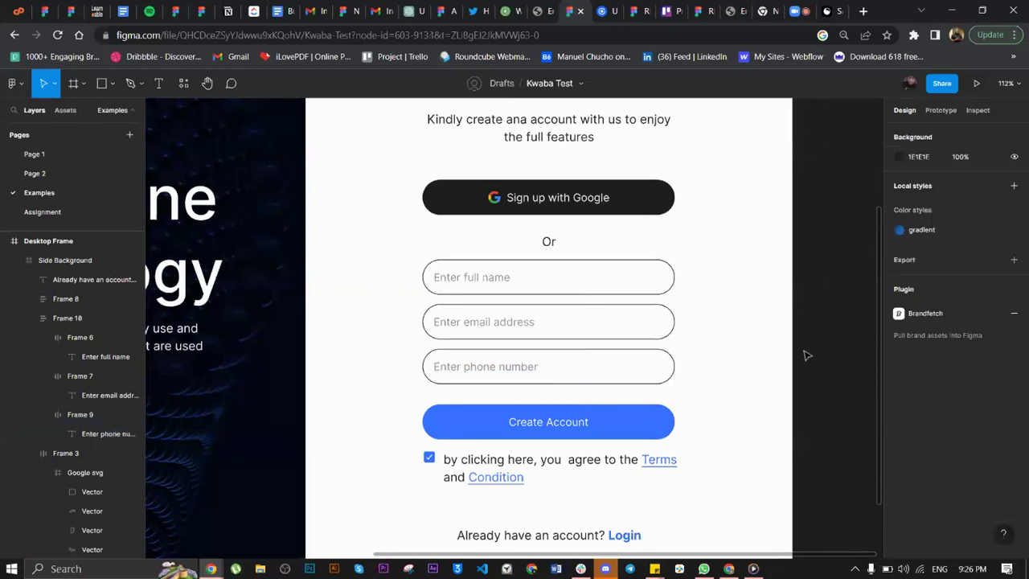
- Copy the terms line's checkbox and place the copy before the placeholder text in the phone number field
scroll(609, 333, "up", 1)
scroll(609, 333, "up", 1)
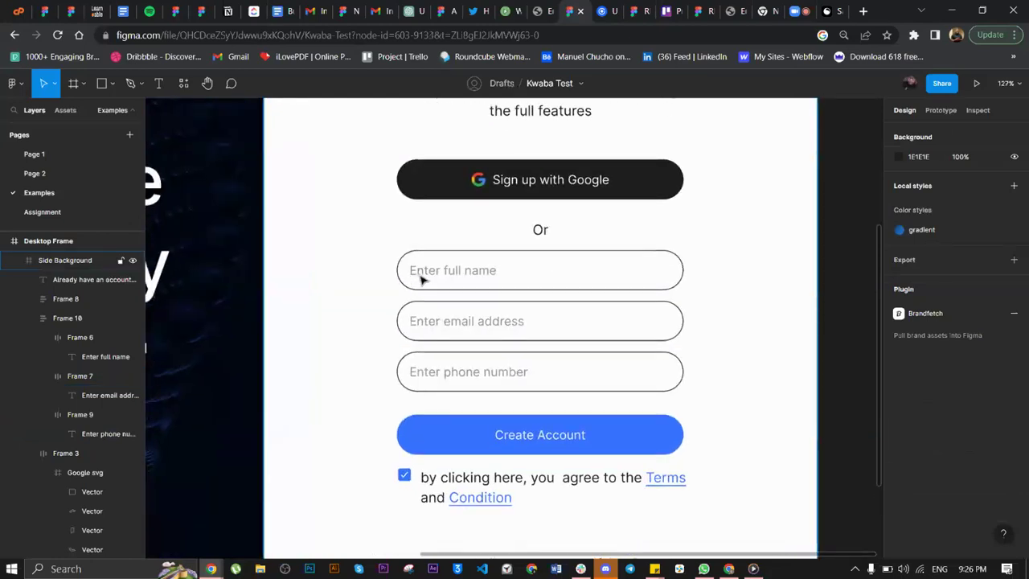
left_click(406, 475)
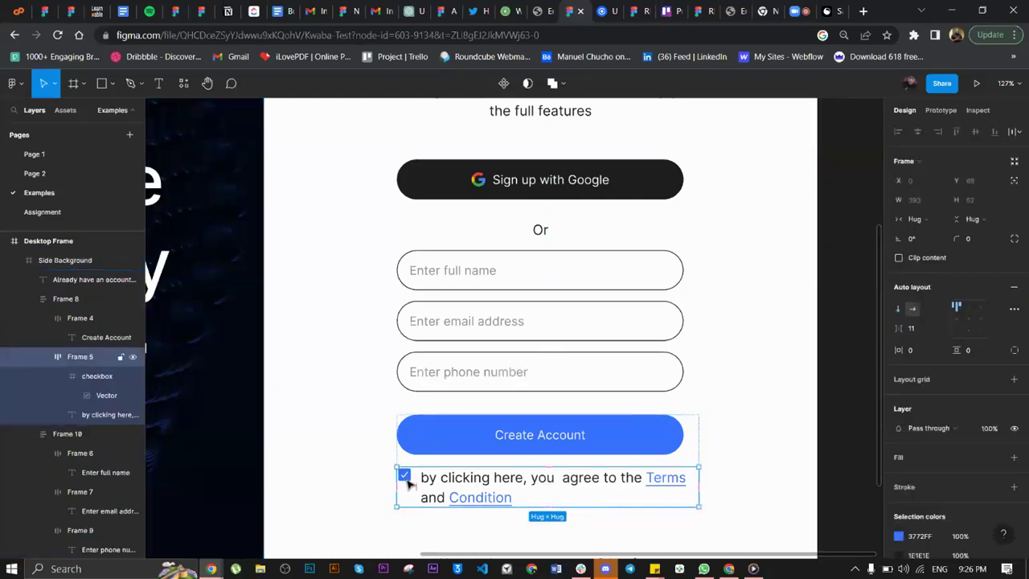
double_click(405, 476)
key("ctrl+v")
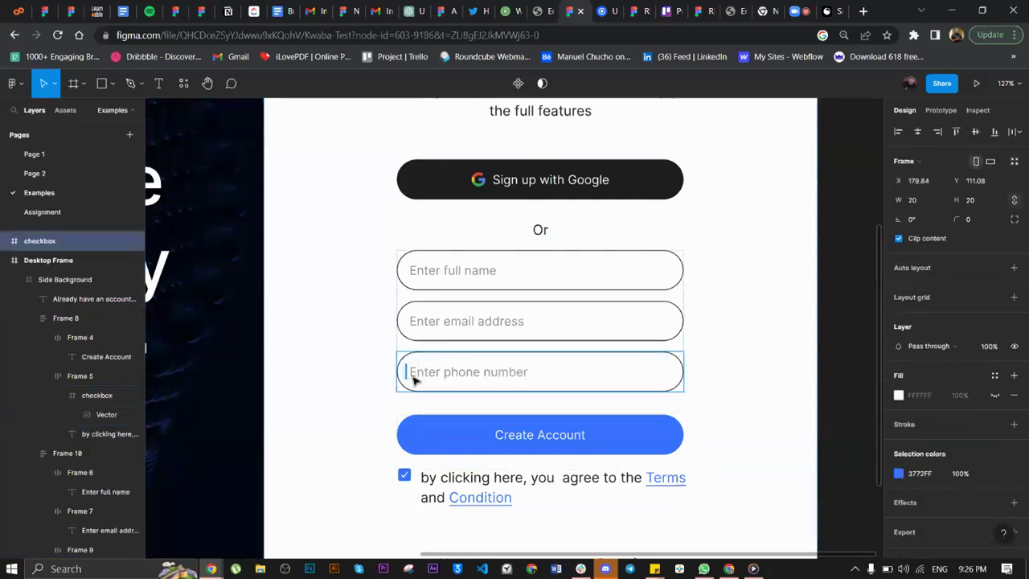
left_click_drag(414, 379, 417, 378)
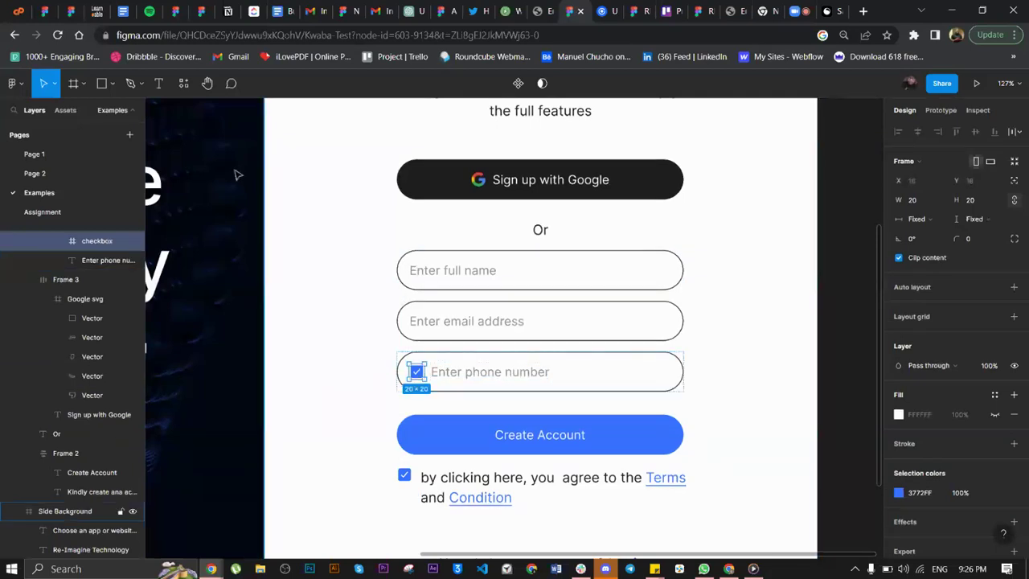
- Run the Ionicons plugin, search for "phone" and insert the solid phone handset icon
key("ctrl+alt+p")
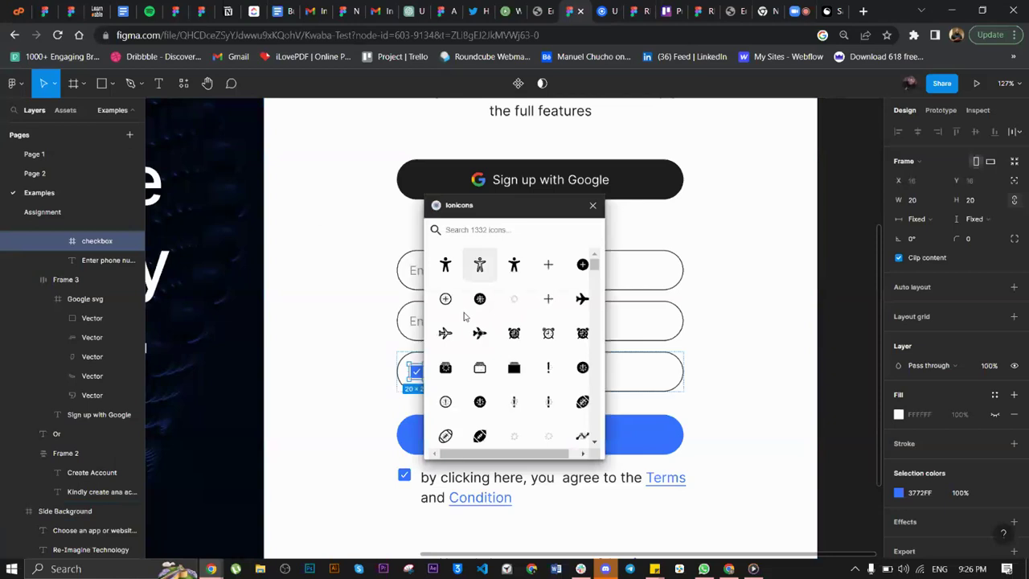
scroll(344, 346, "right", 3)
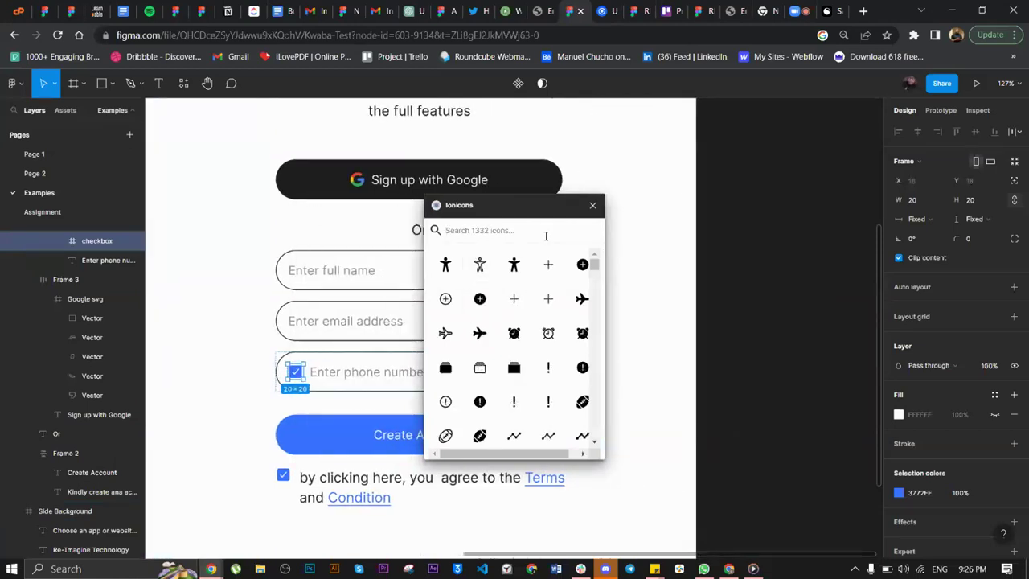
type("phone")
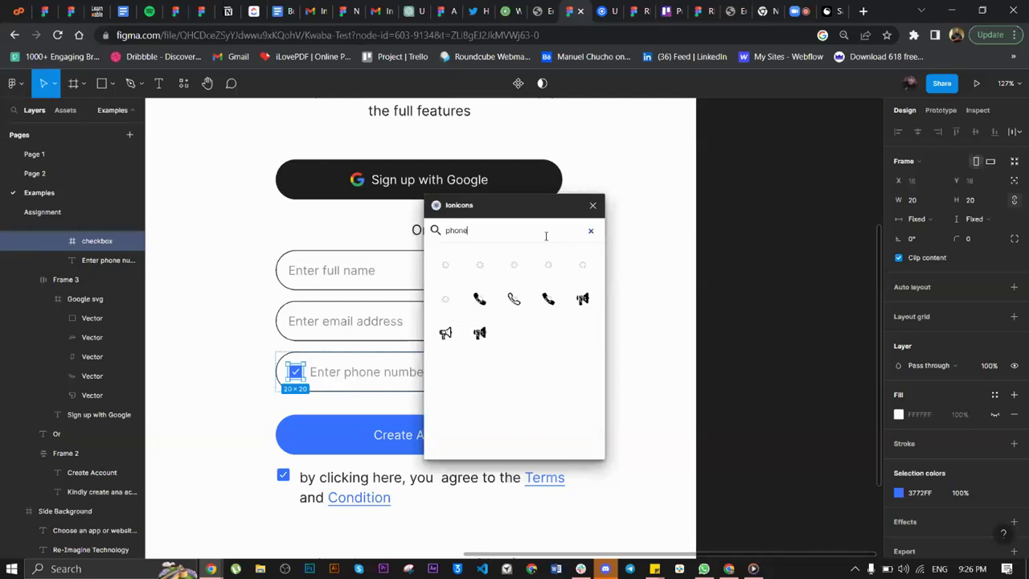
left_click(480, 299)
scroll(708, 424, "down", 10)
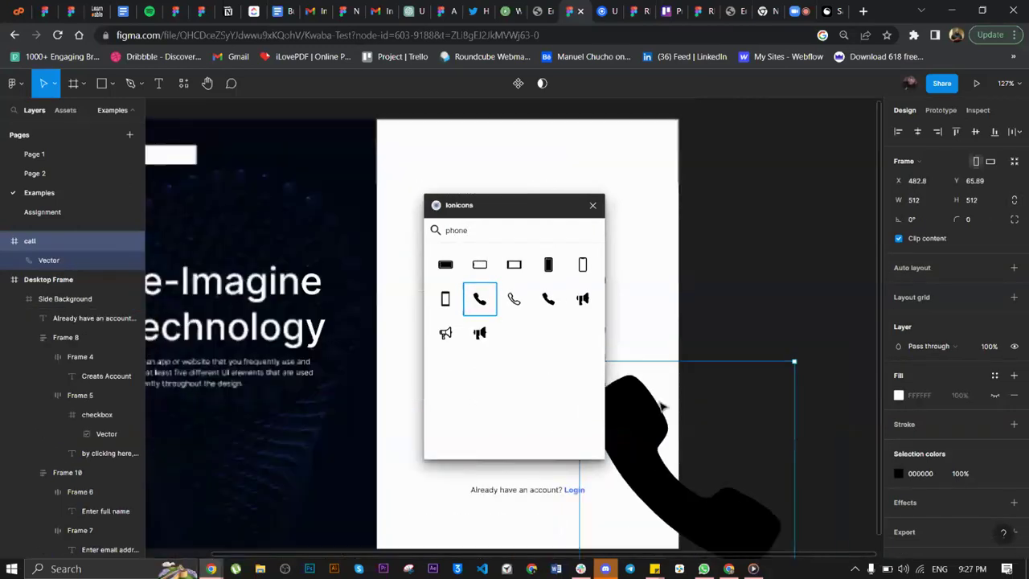
scroll(708, 424, "up", 10)
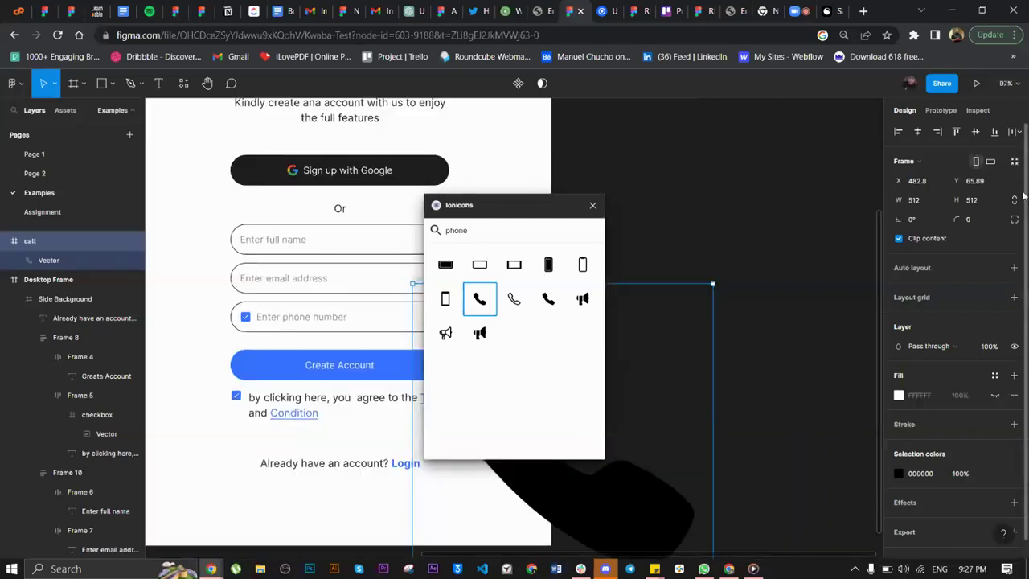
- Resize the phone icon to 20 × 20 and cut it from the canvas
left_click(992, 202)
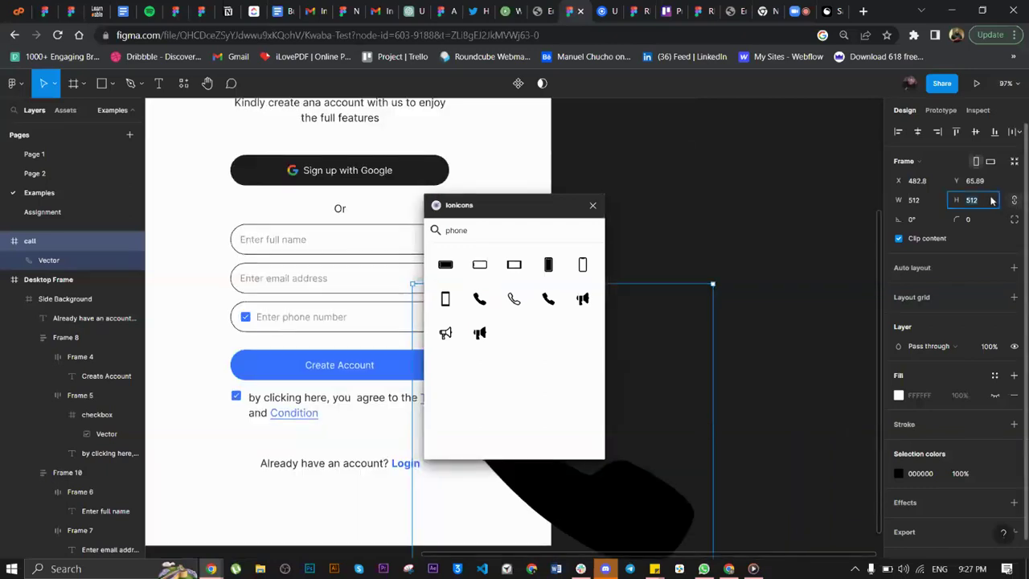
type("20")
key("Return")
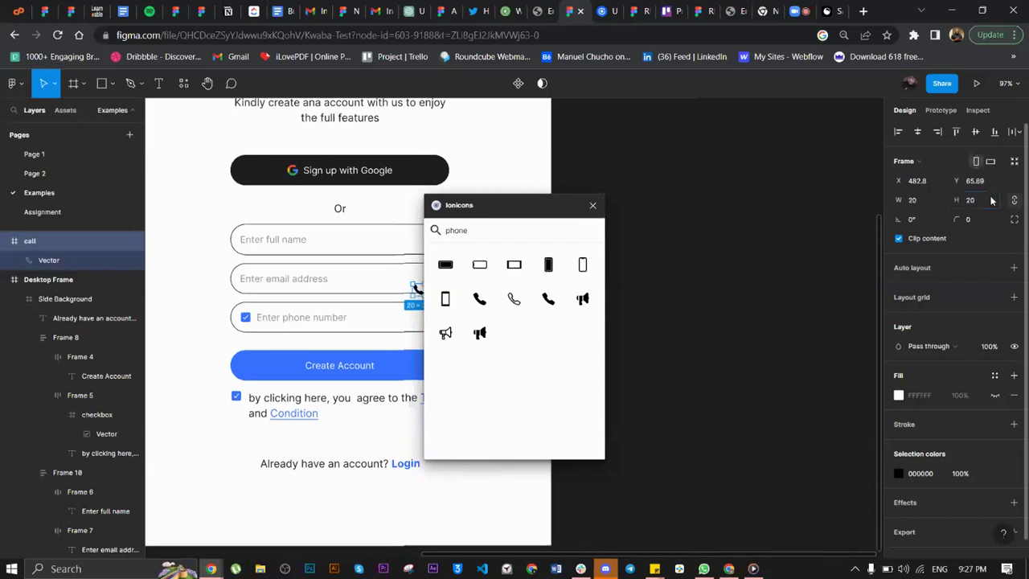
key("Delete")
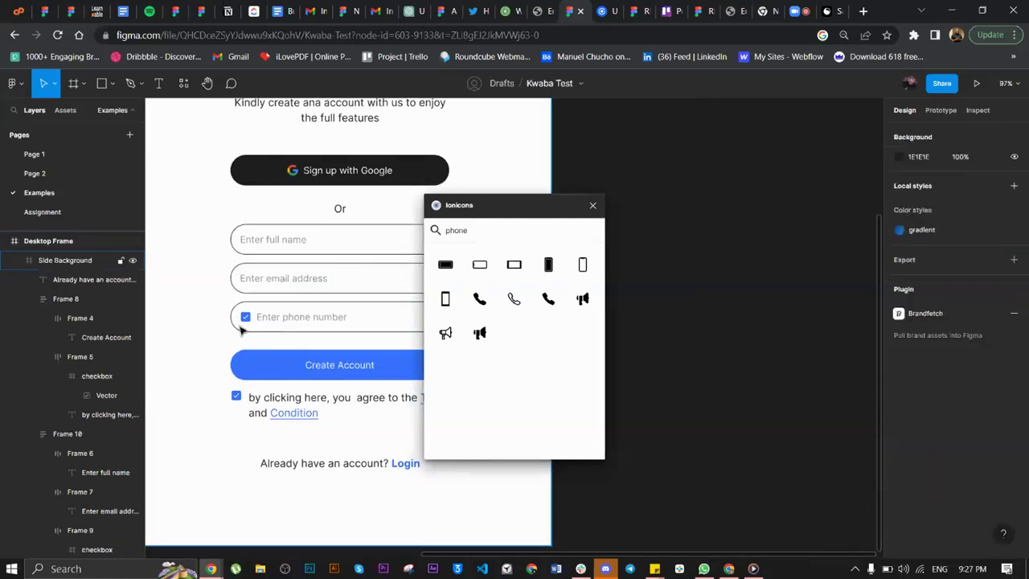
- Replace the checkbox in the phone number field with the cut phone icon and recolour it dark grey
left_click(249, 320)
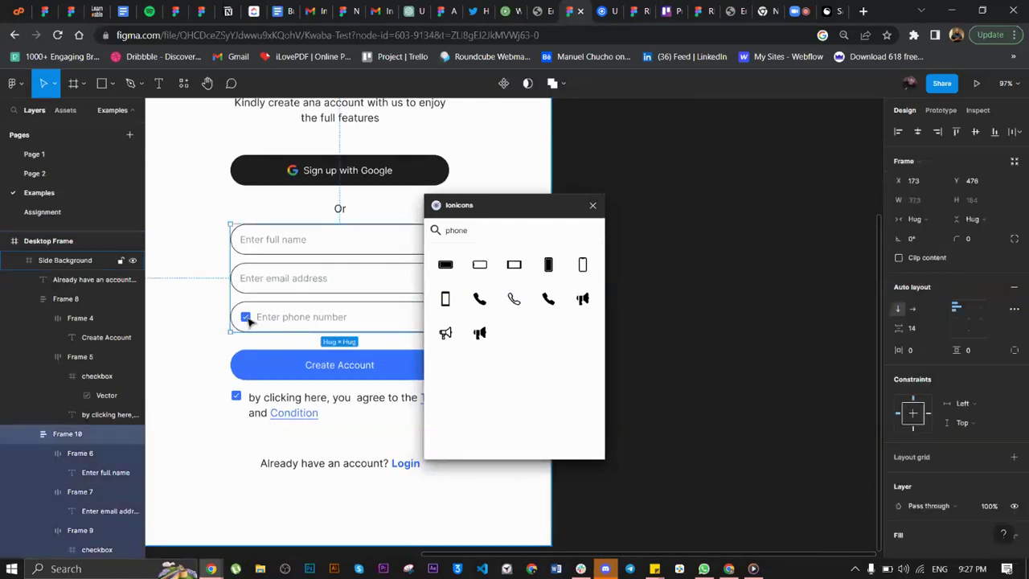
left_click(249, 320)
left_click_drag(250, 320, 250, 320)
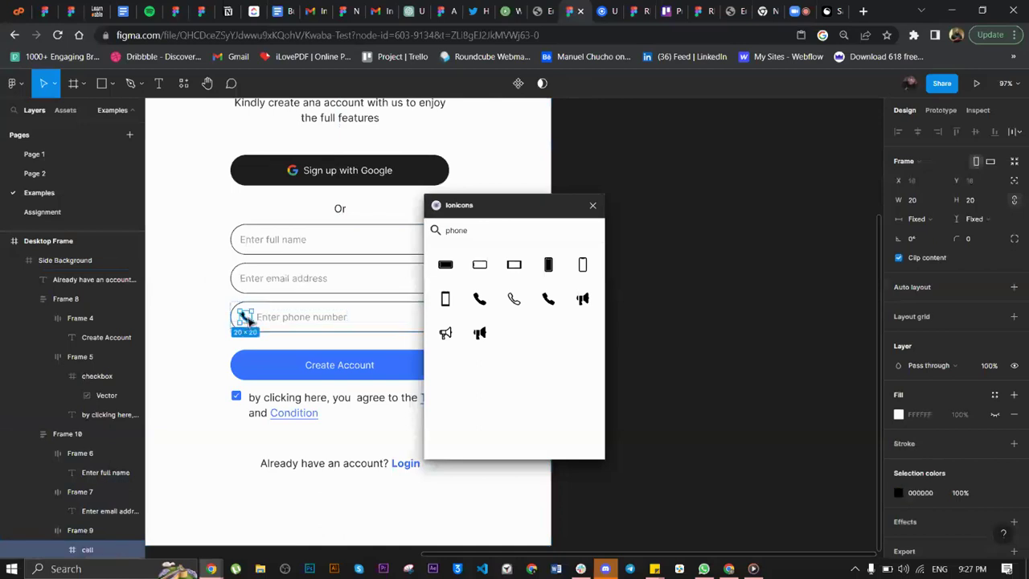
left_click(899, 493)
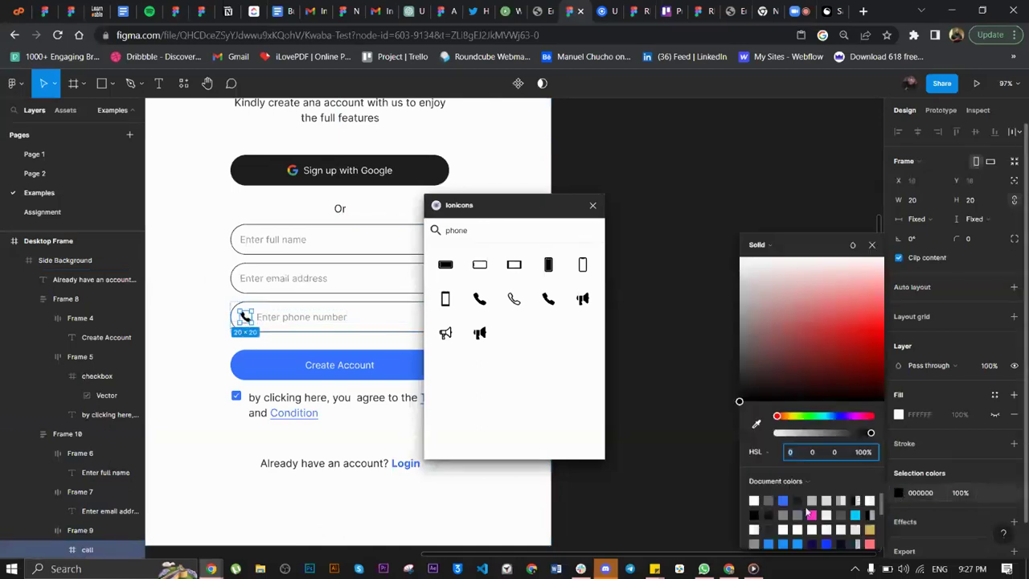
left_click(769, 502)
left_click(609, 395)
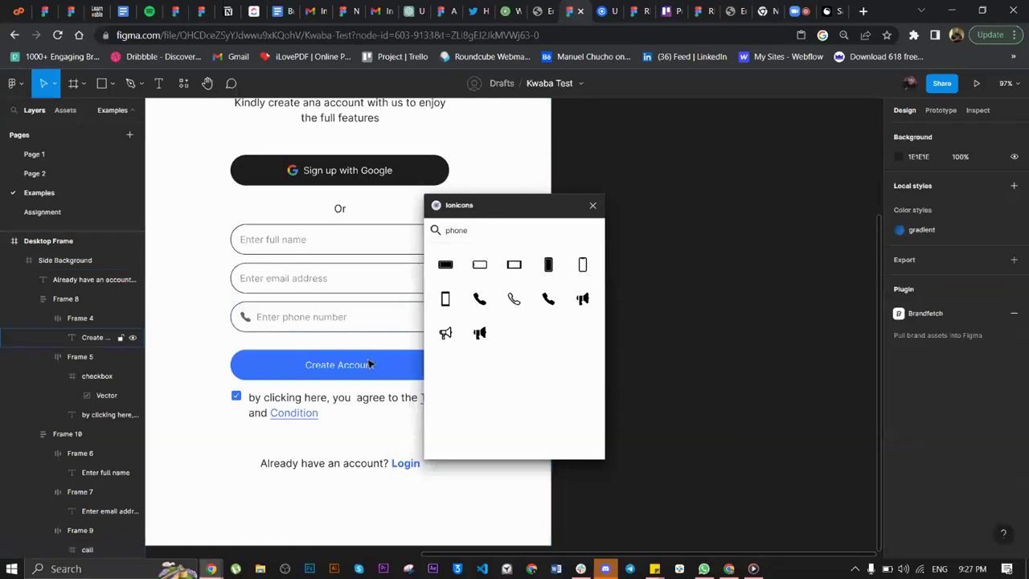
- Search Ionicons for "email" and insert the solid envelope icon
scroll(370, 364, "up", 2)
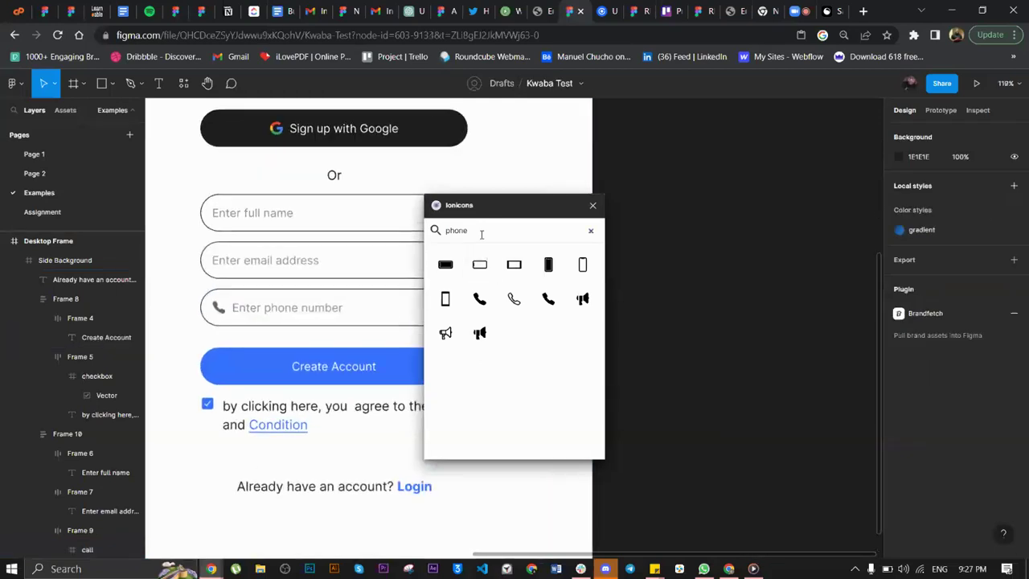
key("BackSpace")
key("BackSpace")
key("BackSpace")
key("BackSpace")
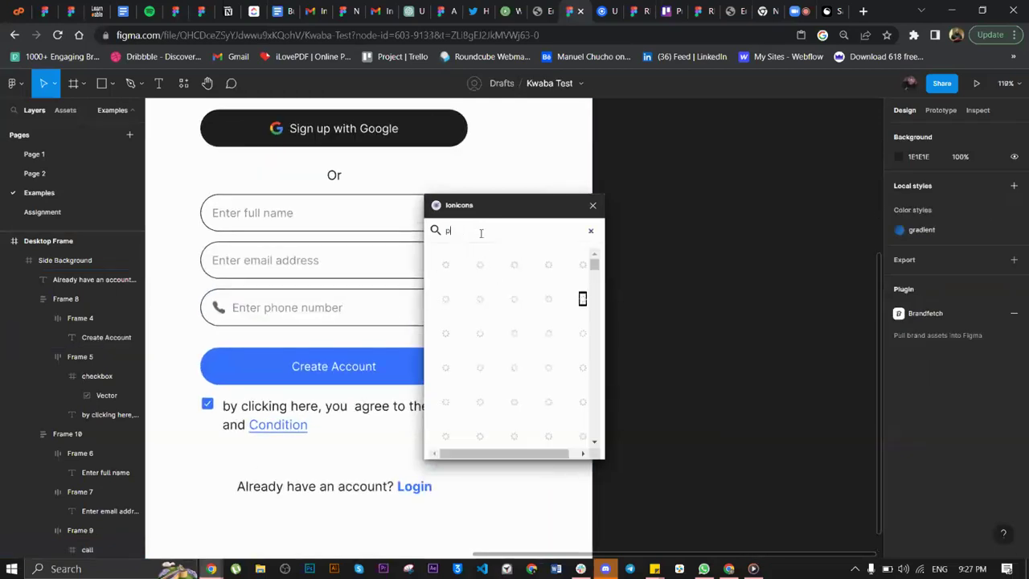
key("BackSpace")
type("email")
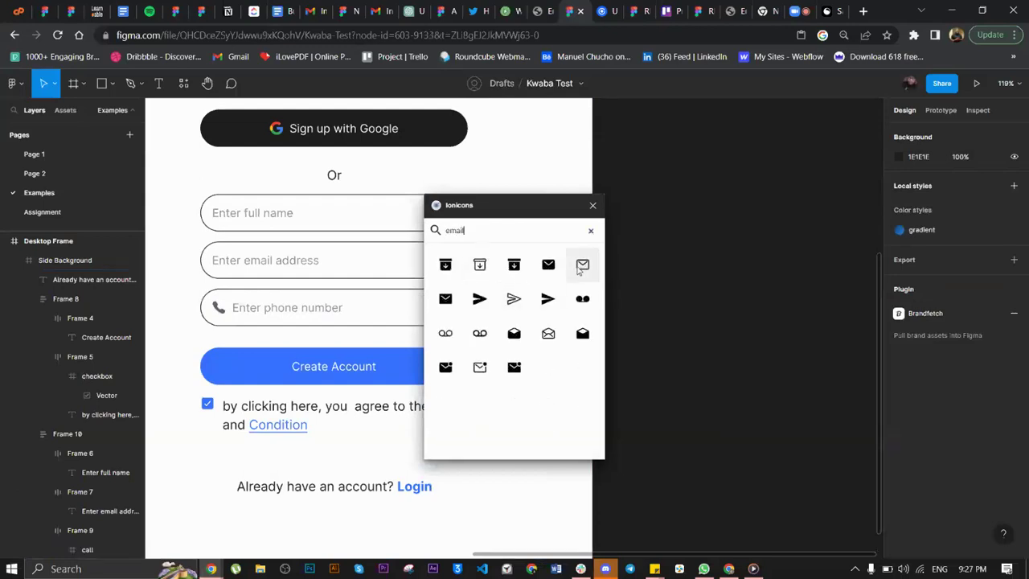
left_click(550, 269)
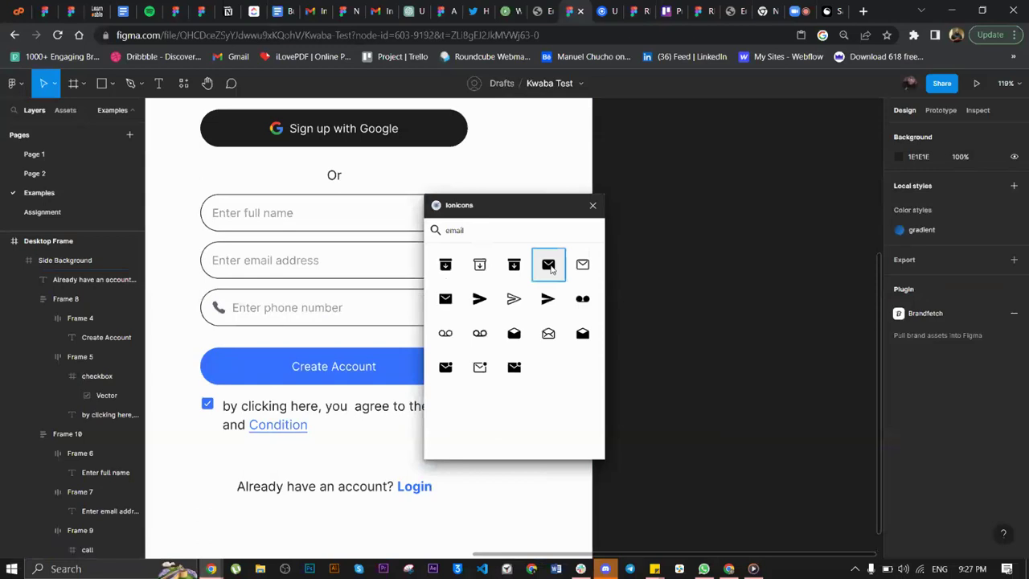
left_click(550, 269)
- Resize the envelope icon to 20 × 20 and cut it from the canvas
left_click(992, 200)
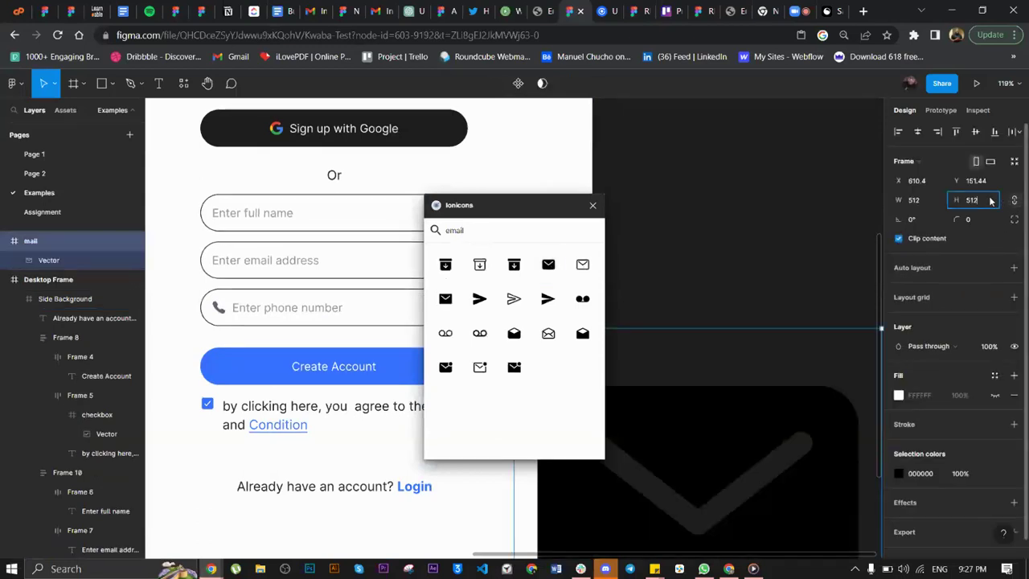
key("Return")
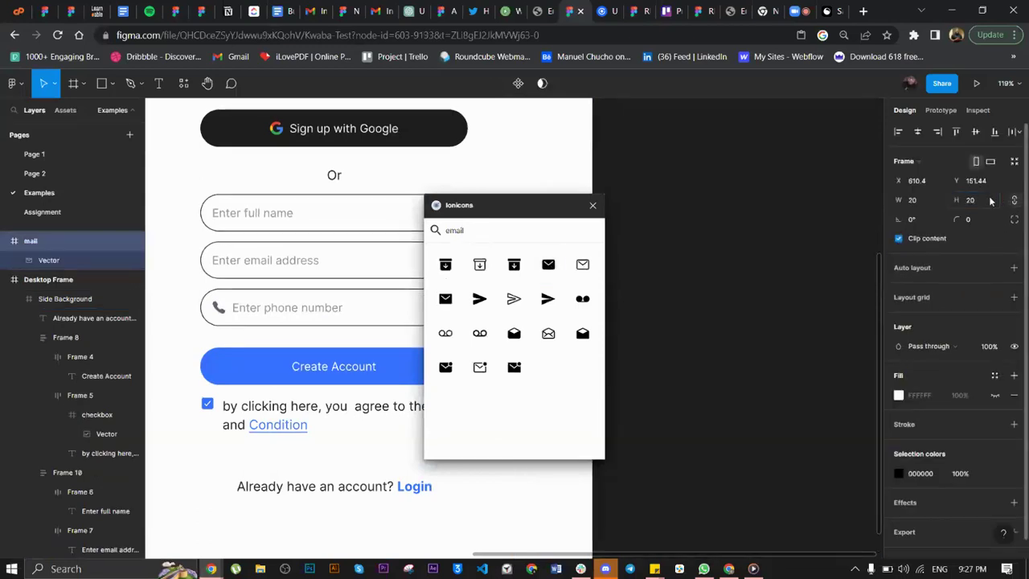
key("Delete")
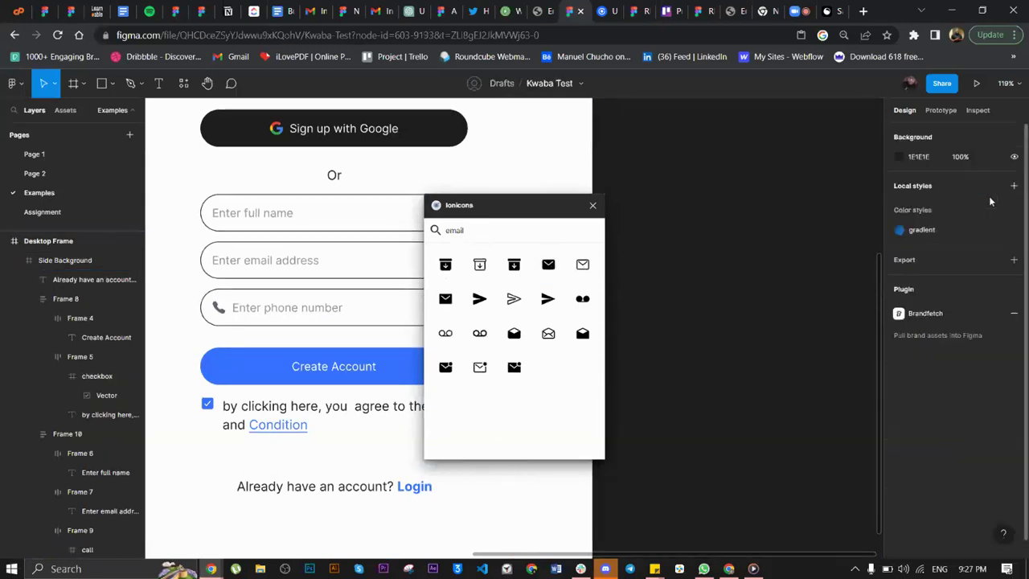
- Paste the envelope icon before the email address placeholder and recolour it grey 5E636D
left_click(316, 255)
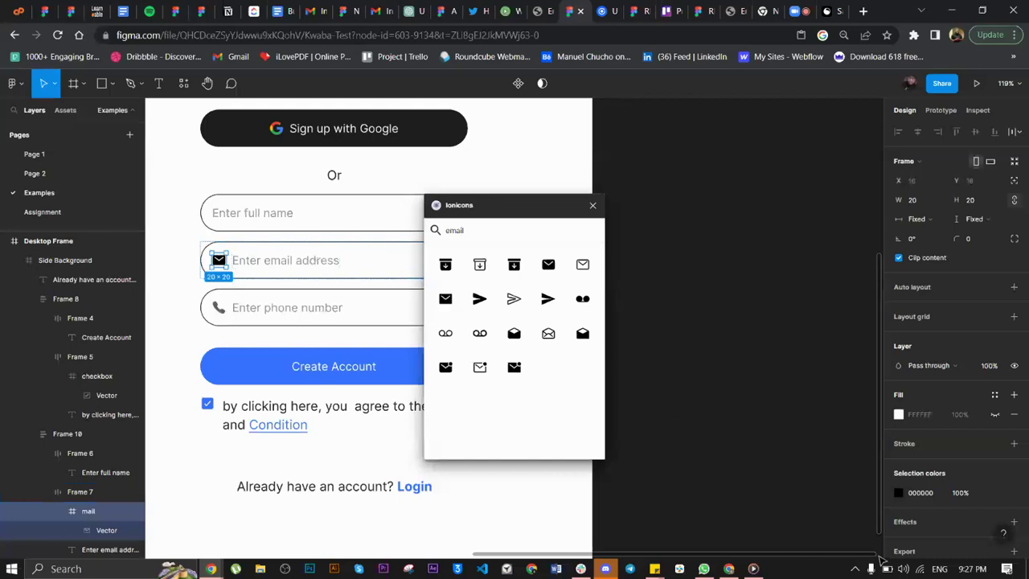
left_click(899, 493)
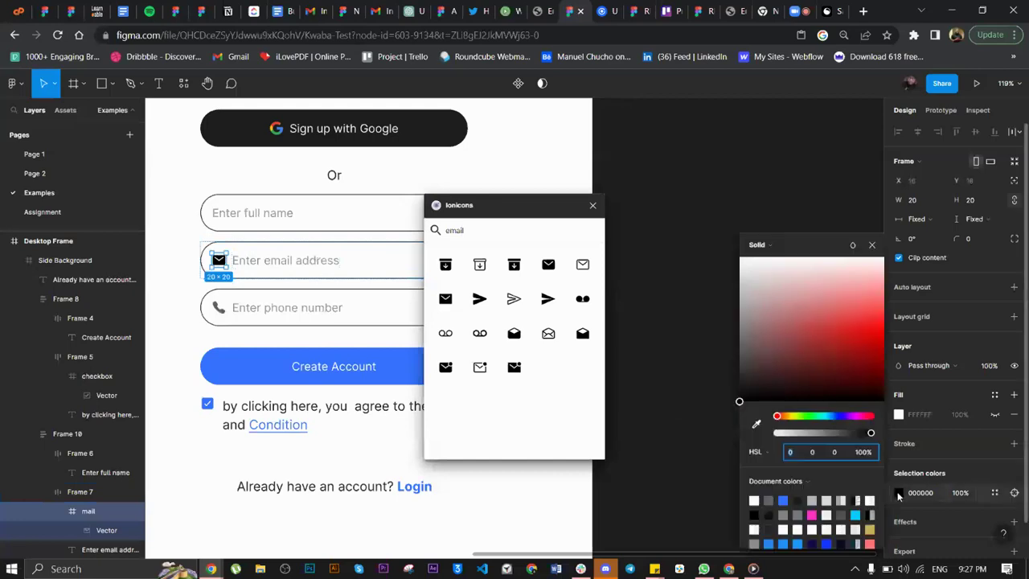
left_click(769, 501)
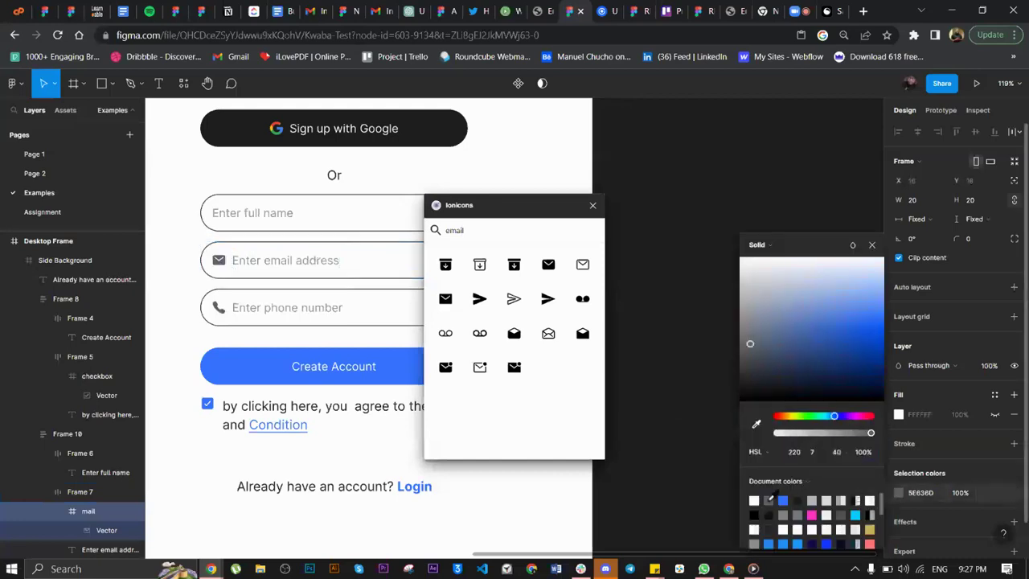
- Search Ionicons for "User" and insert the solid sharp person icon
left_click(281, 231)
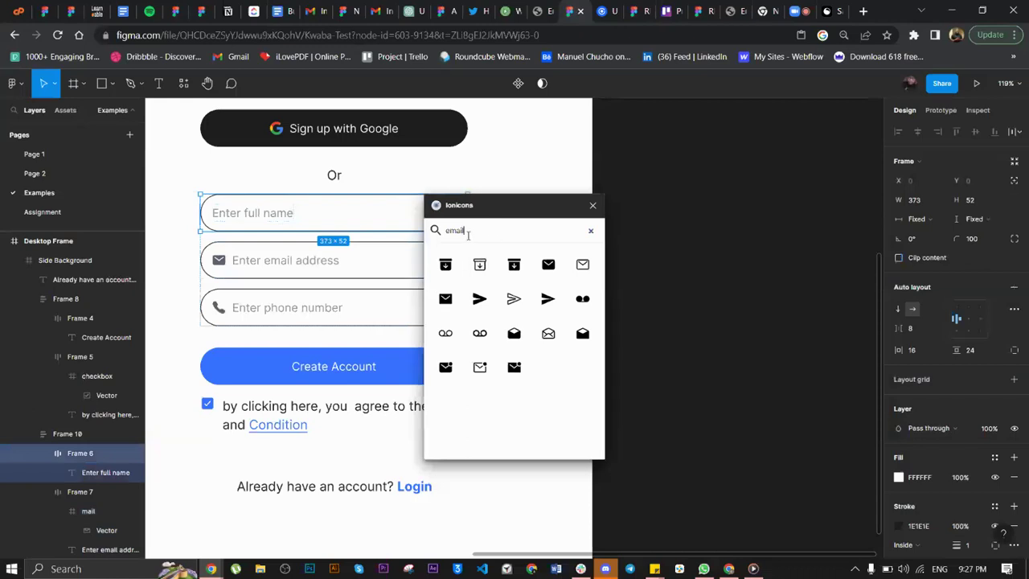
left_click_drag(468, 234, 446, 233)
type("user")
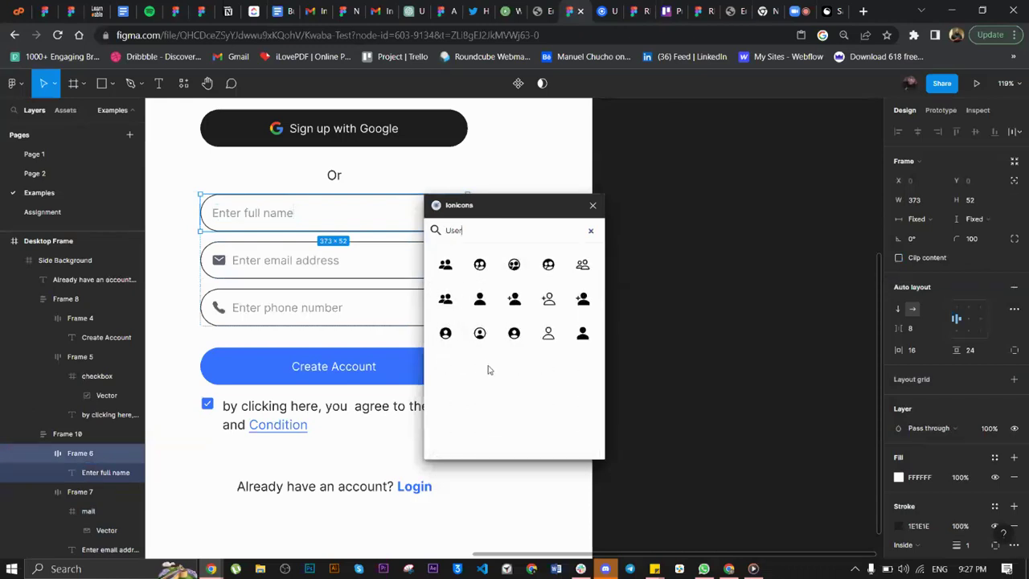
left_click(583, 335)
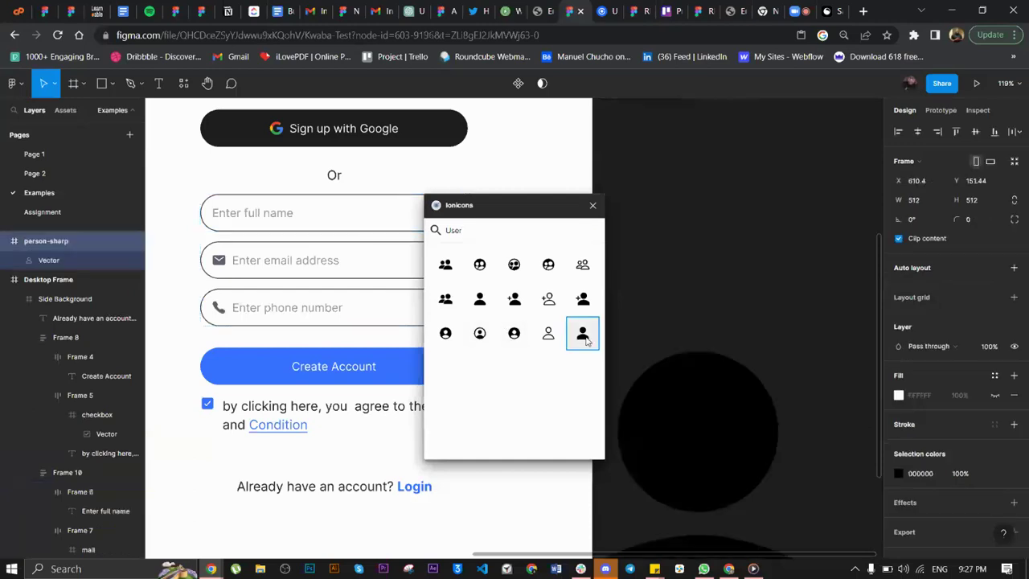
- Resize the person icon to 20 × 20 and cut it from the canvas
left_click(990, 201)
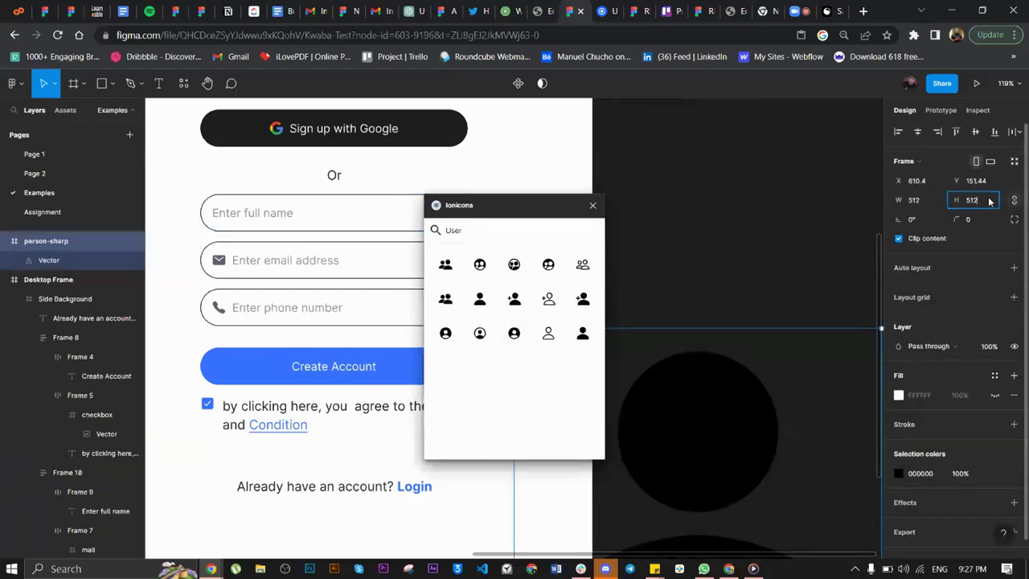
type("20")
key("Return")
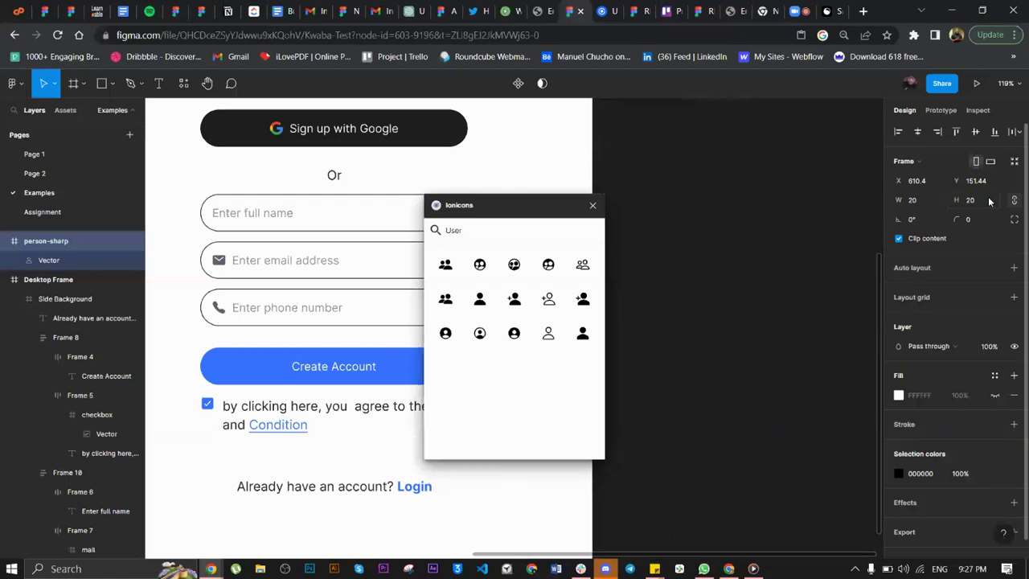
key("Delete")
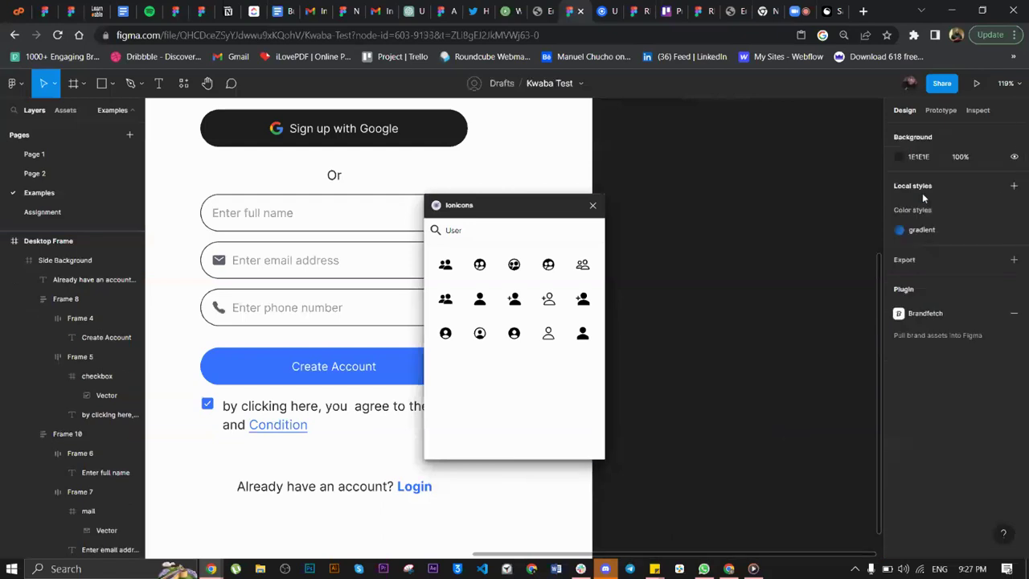
- Paste the person icon before the full name placeholder, recolour it grey 5E636D and close the Ionicons plugin
left_click(382, 211)
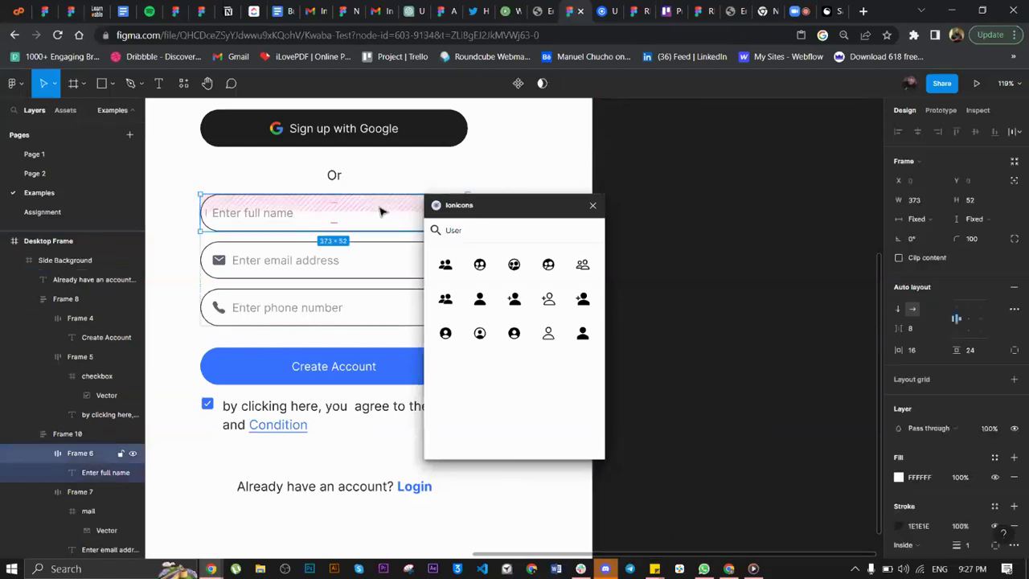
key("ctrl+v")
key("Left")
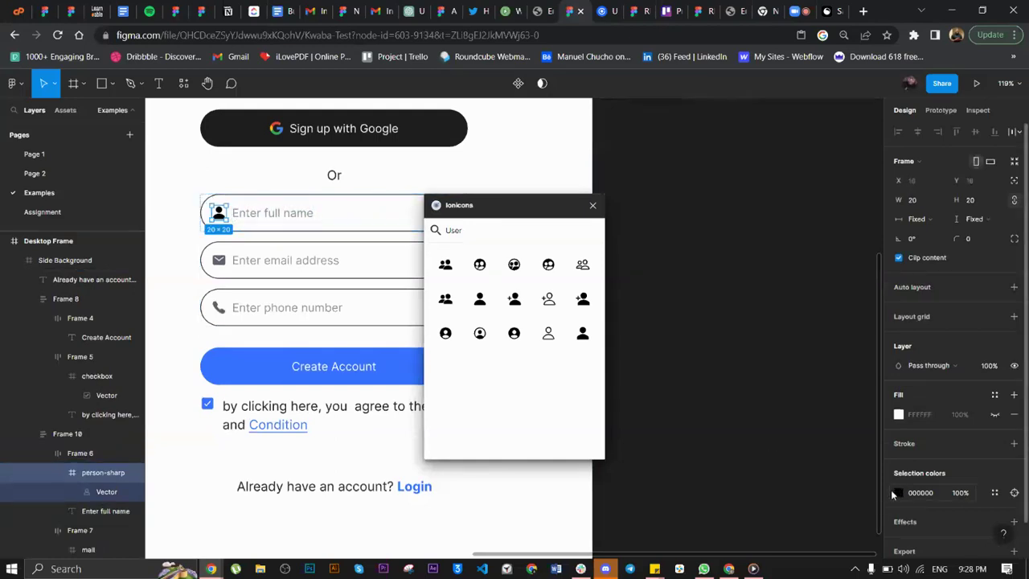
left_click(894, 492)
left_click(768, 501)
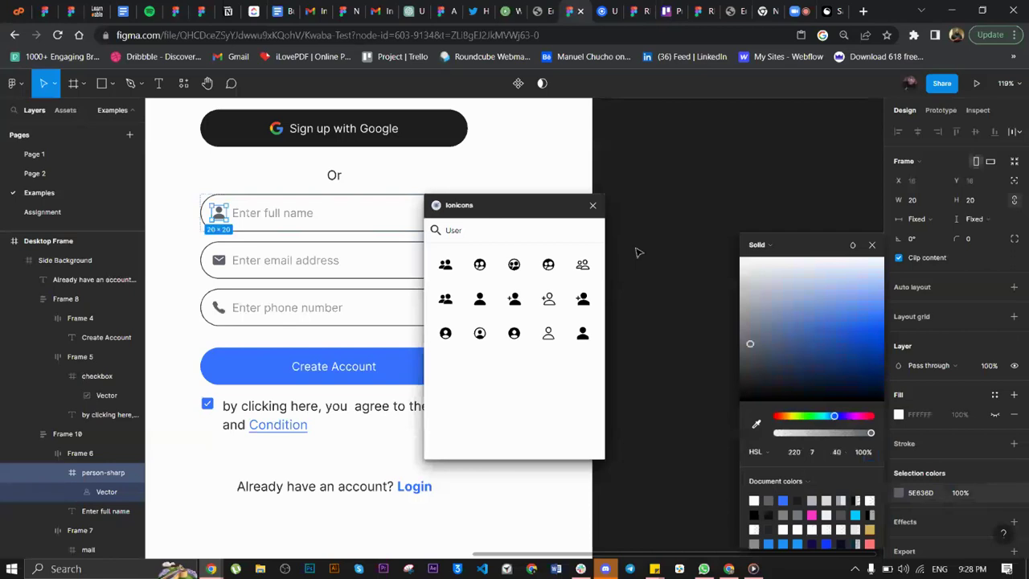
left_click(595, 205)
left_click(681, 209)
- Review the whole desktop sign-up page, from the Create Account heading and form down to the login prompt
scroll(682, 209, "left", 3)
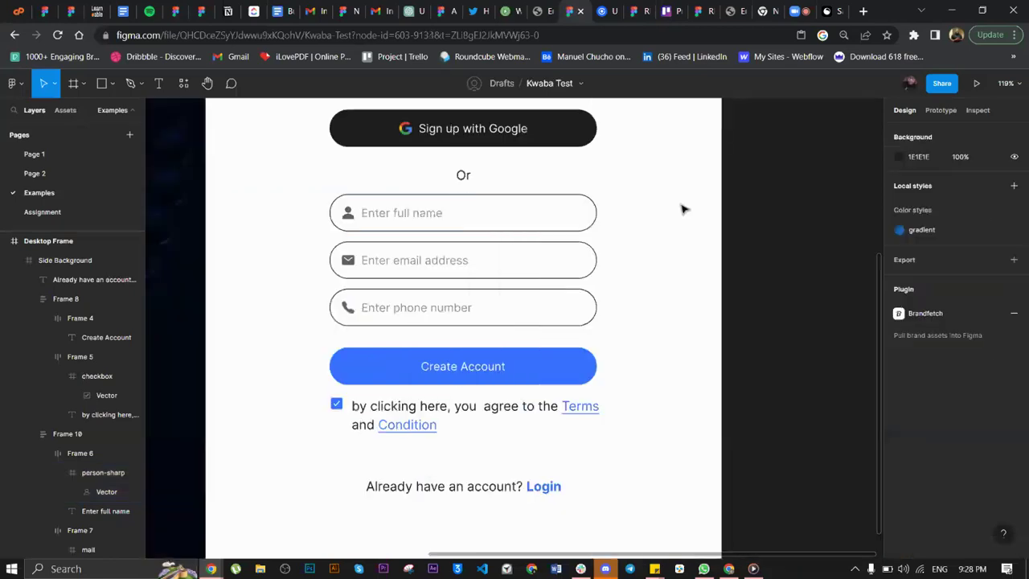
scroll(682, 209, "down", 2)
scroll(682, 209, "up", 2)
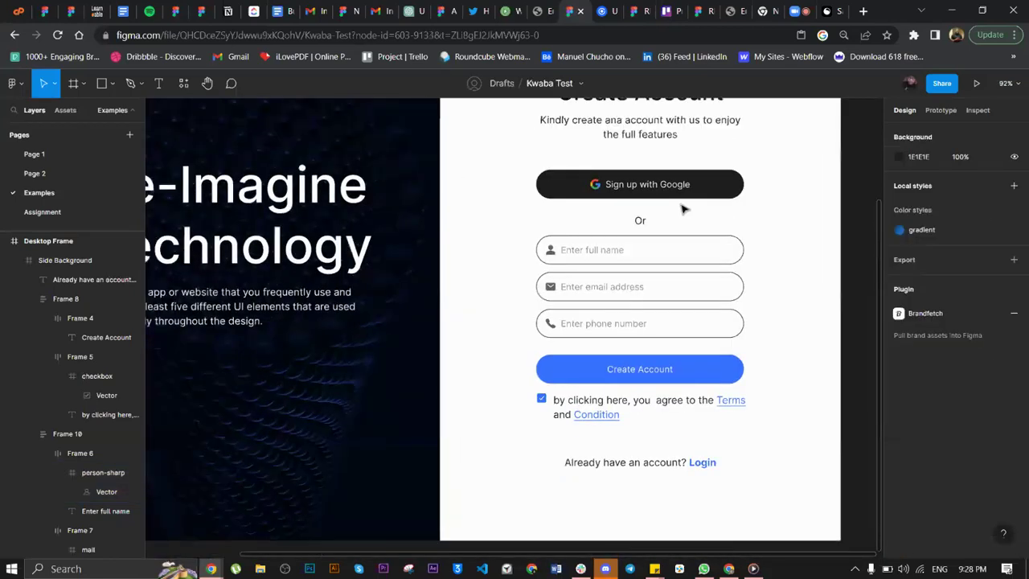
scroll(681, 209, "down", 2)
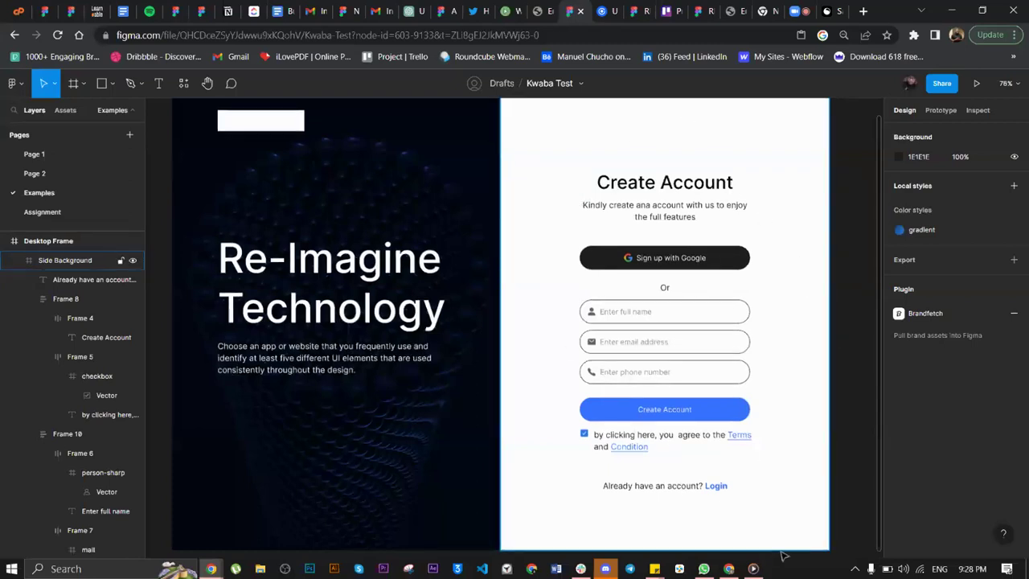
scroll(702, 472, "up", 5)
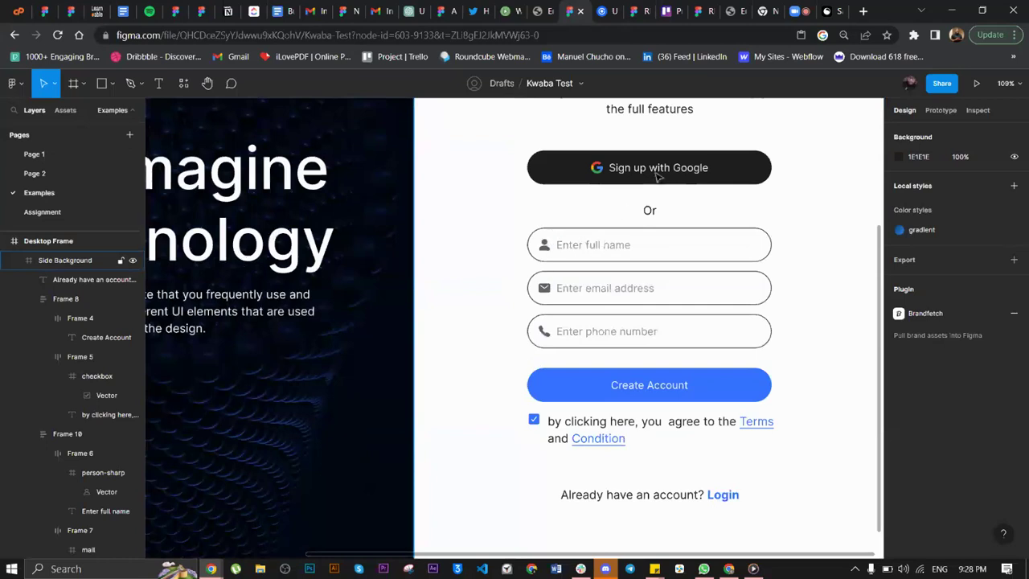
scroll(659, 177, "up", 1)
scroll(659, 177, "up", 3)
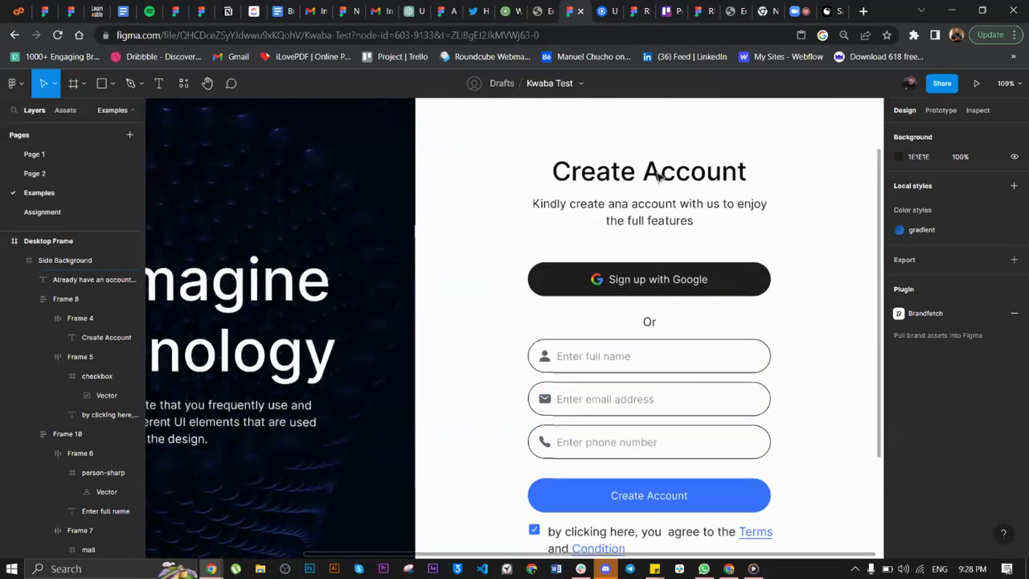
scroll(659, 177, "down", 2, "ctrl")
scroll(659, 177, "down", 2, "ctrl")
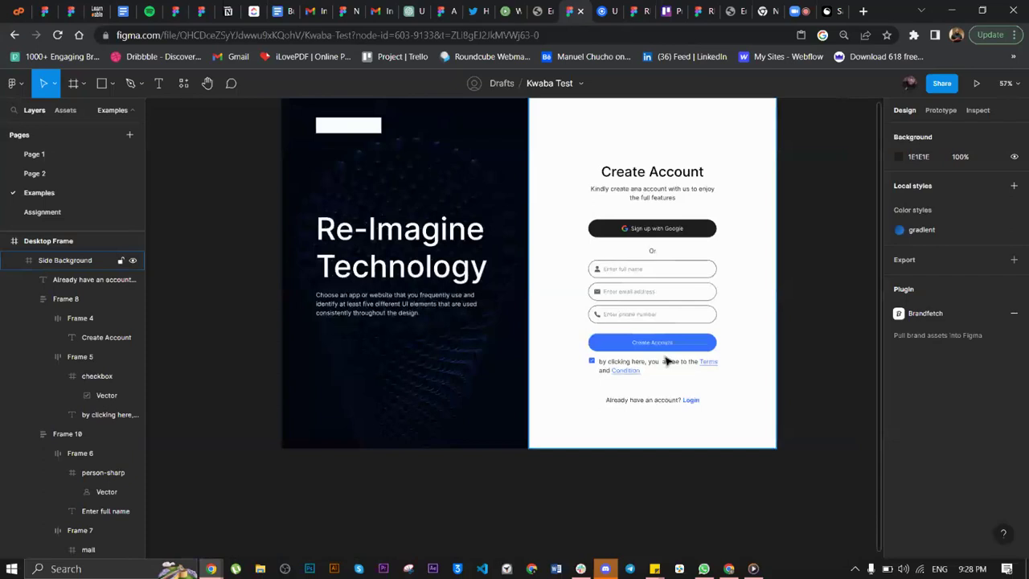
scroll(666, 361, "up", 2)
scroll(666, 361, "up", 1, "ctrl")
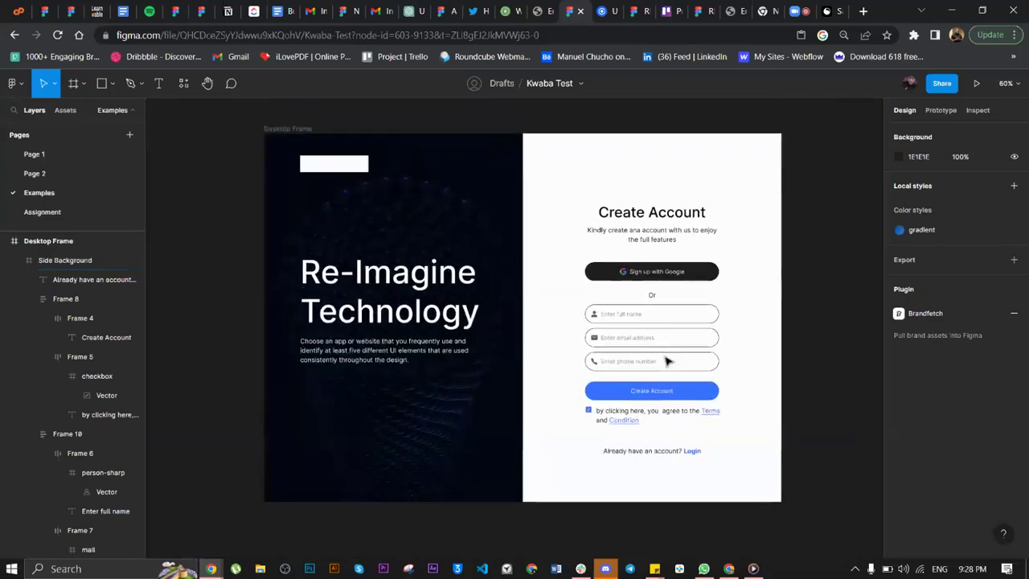
scroll(667, 361, "up", 1)
scroll(667, 362, "left", 1)
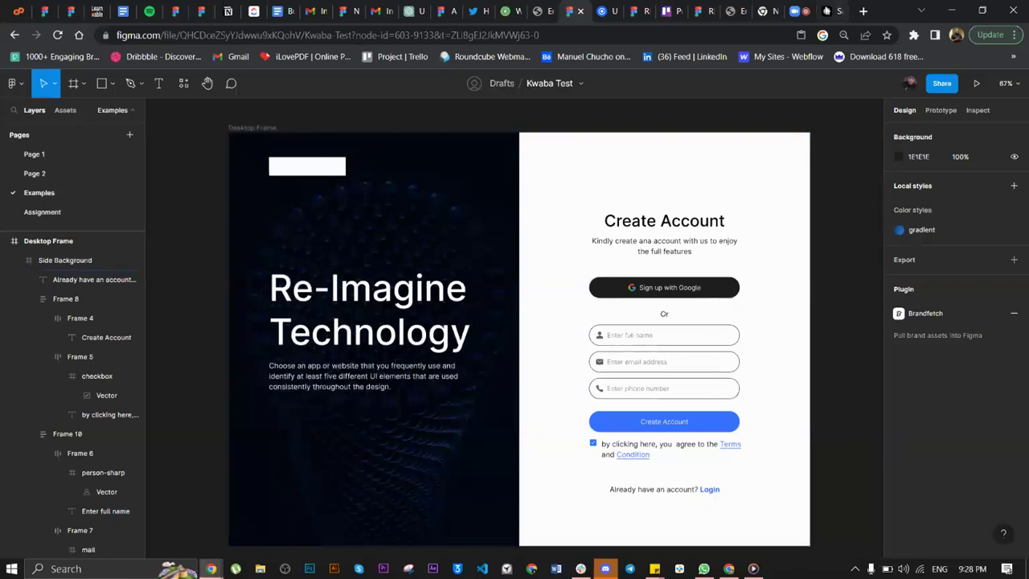
- Switch to the Zoom meeting and read through the participants' recent chat messages
left_click(798, 12)
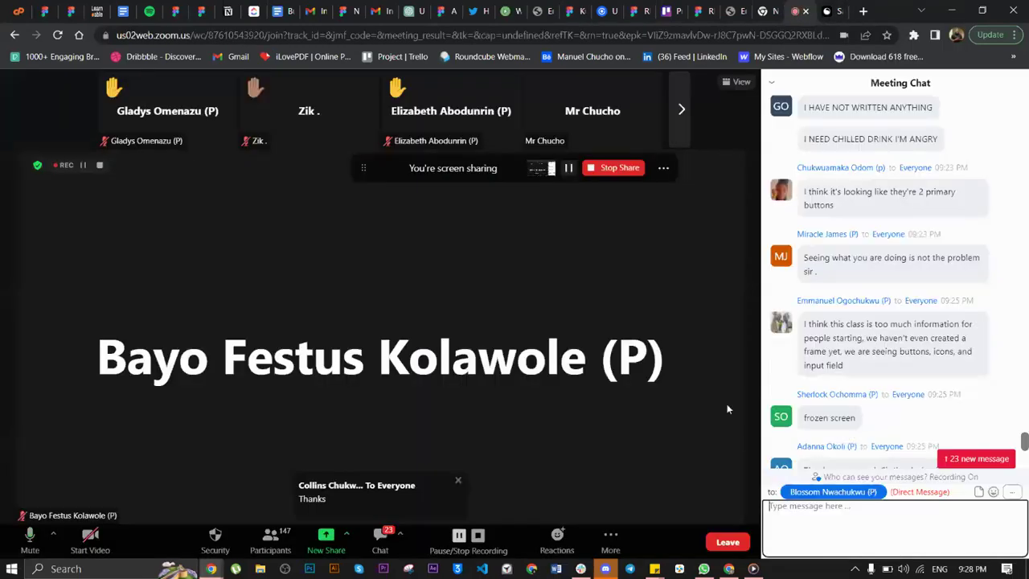
scroll(895, 380, "down", 10)
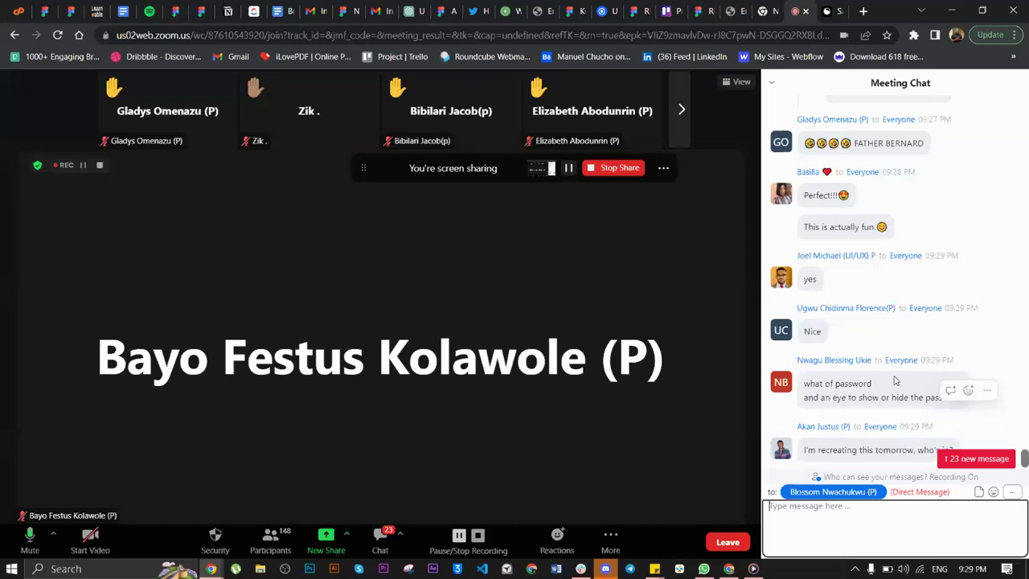
scroll(896, 380, "down", 2)
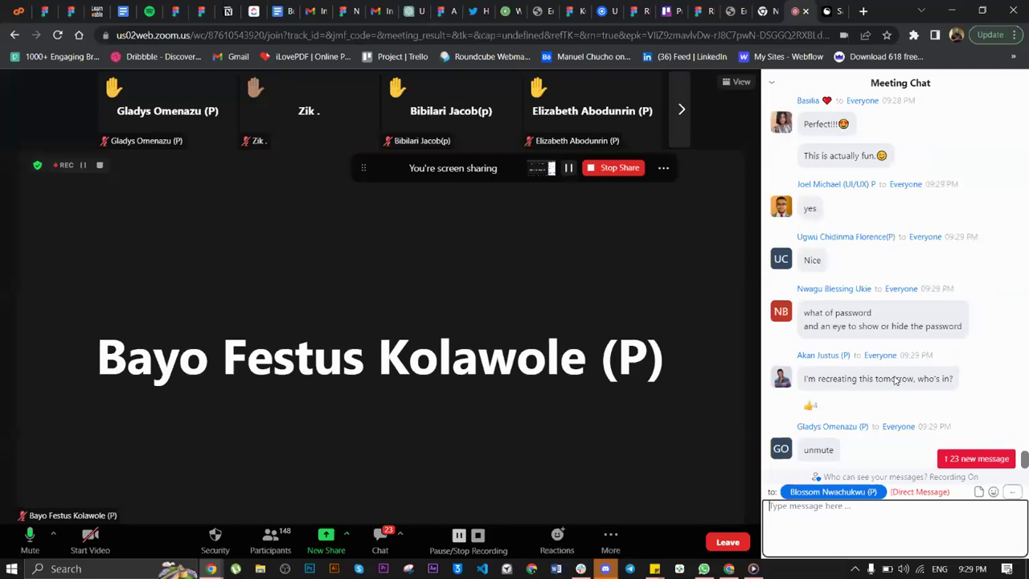
scroll(896, 381, "down", 3)
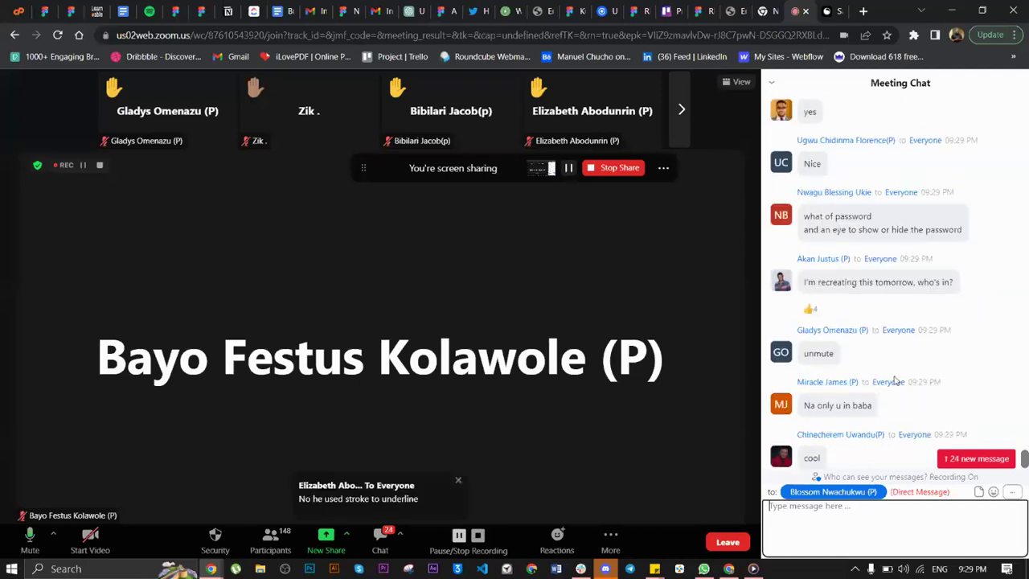
scroll(896, 380, "up", 5)
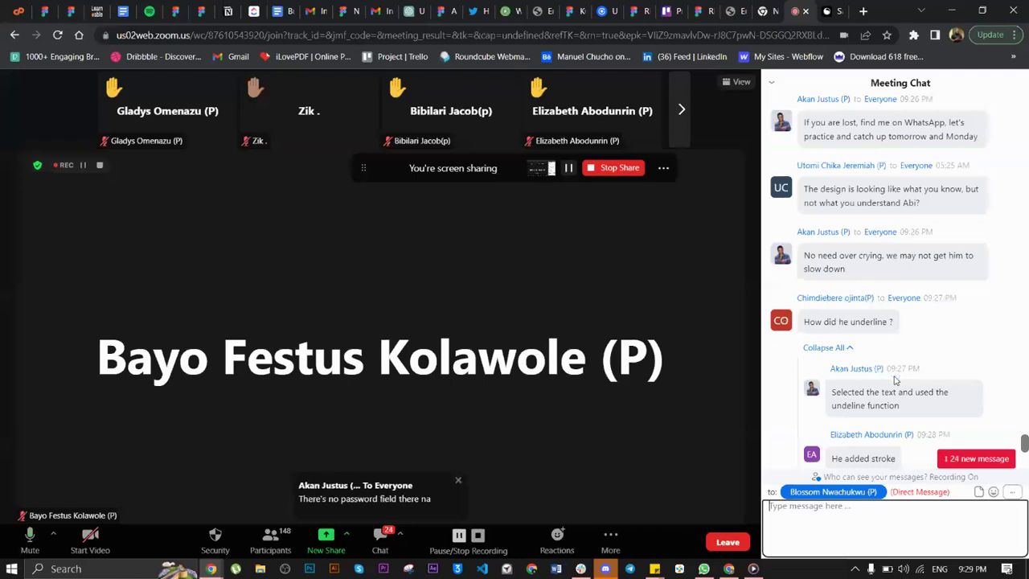
scroll(896, 381, "down", 5)
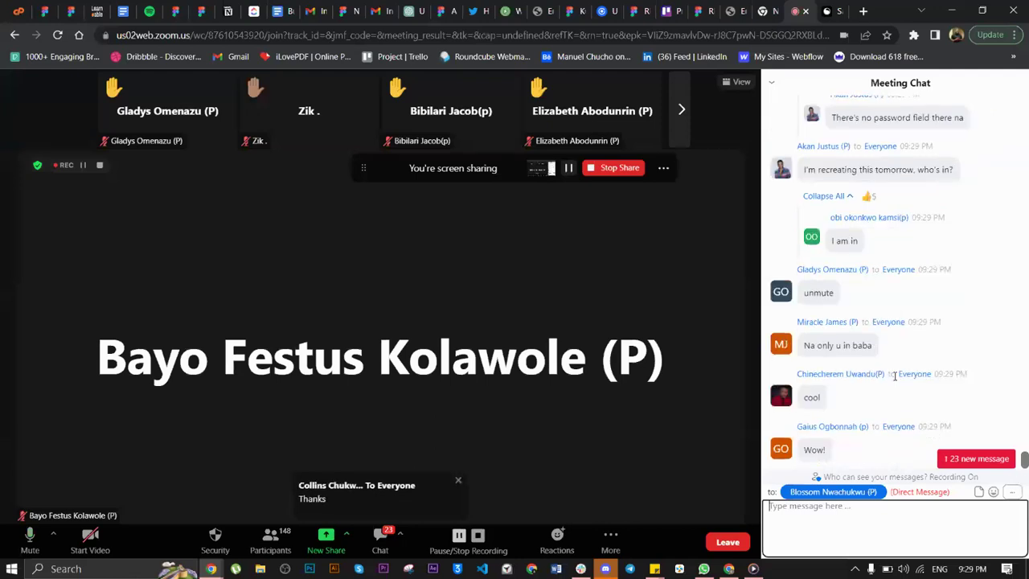
scroll(895, 376, "up", 5)
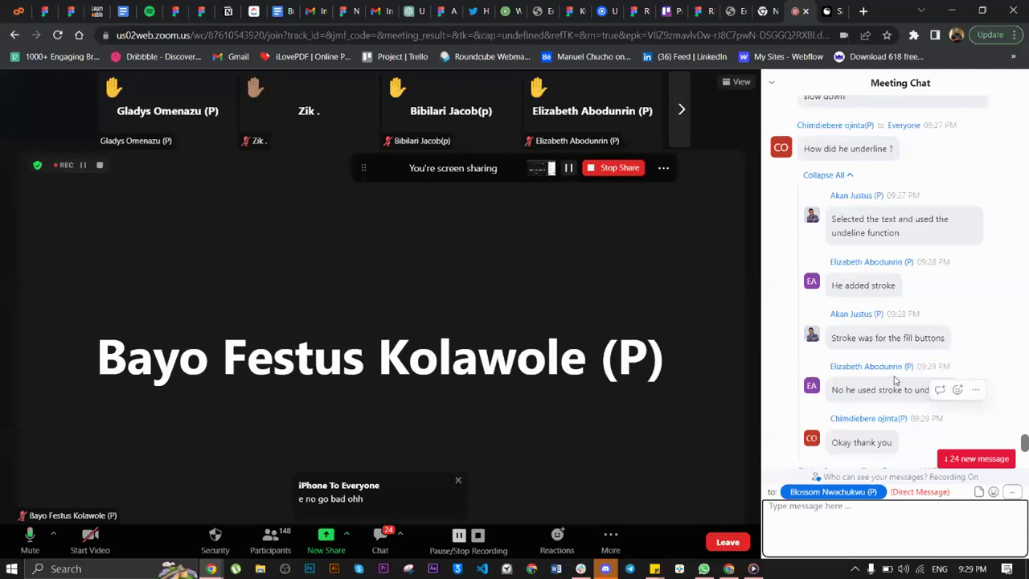
scroll(897, 380, "up", 3)
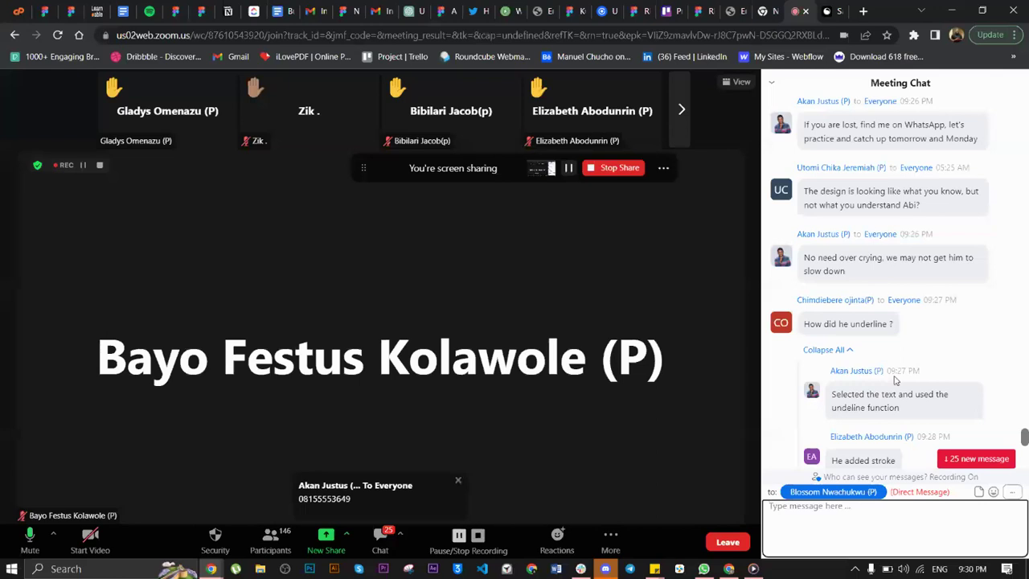
scroll(895, 381, "down", 10)
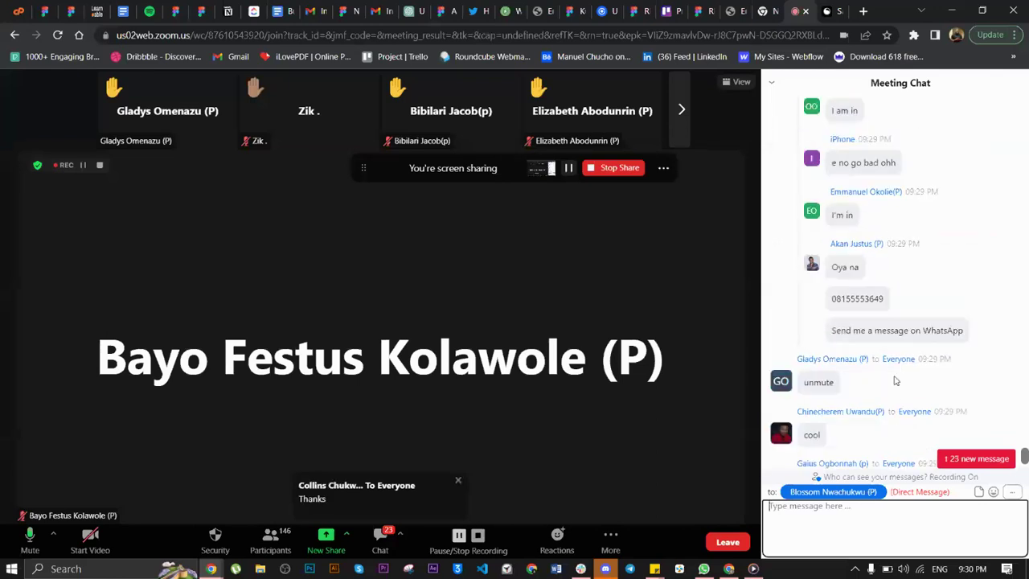
scroll(895, 381, "down", 3)
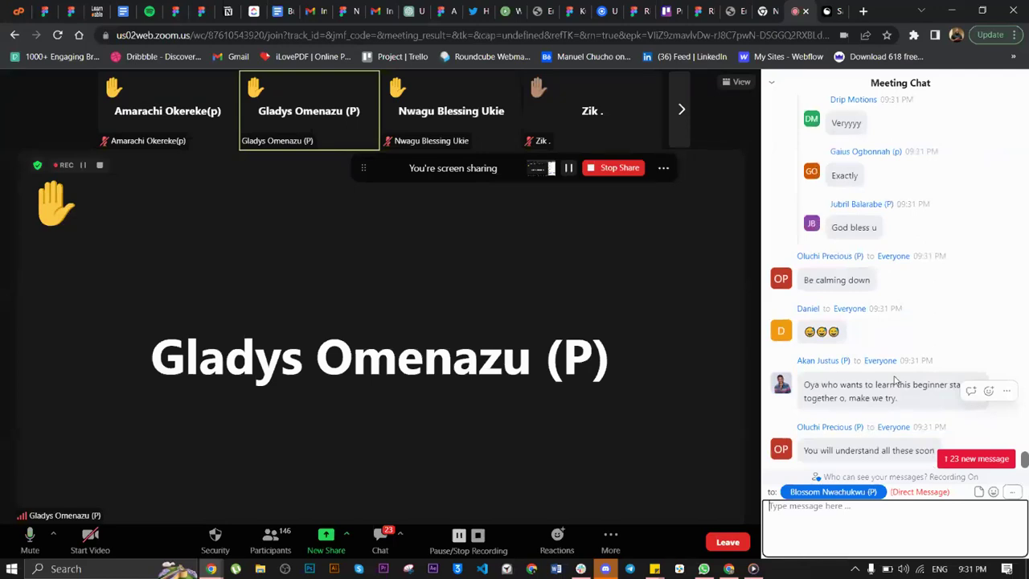
scroll(896, 382, "up", 4)
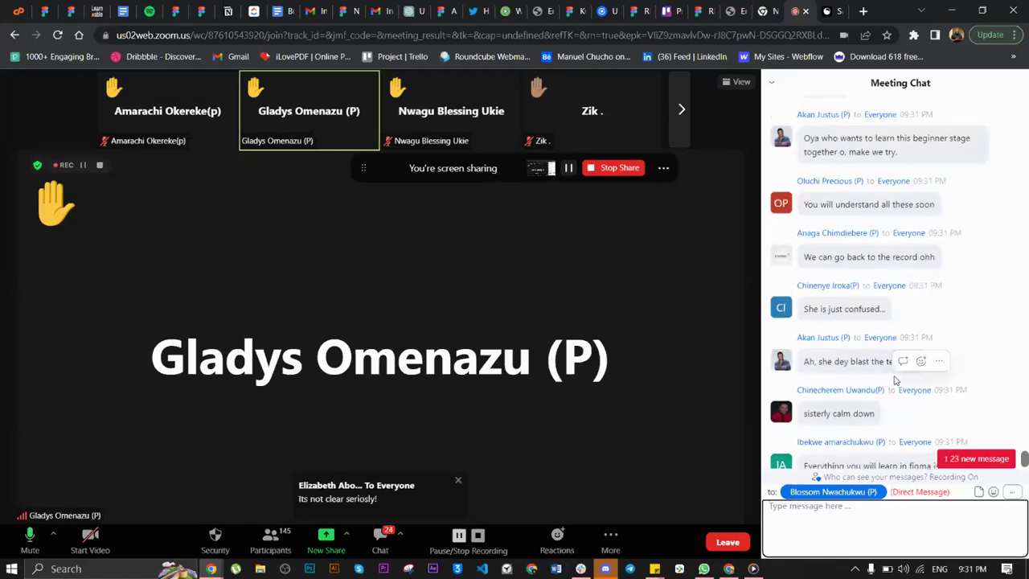
scroll(895, 376, "down", 1)
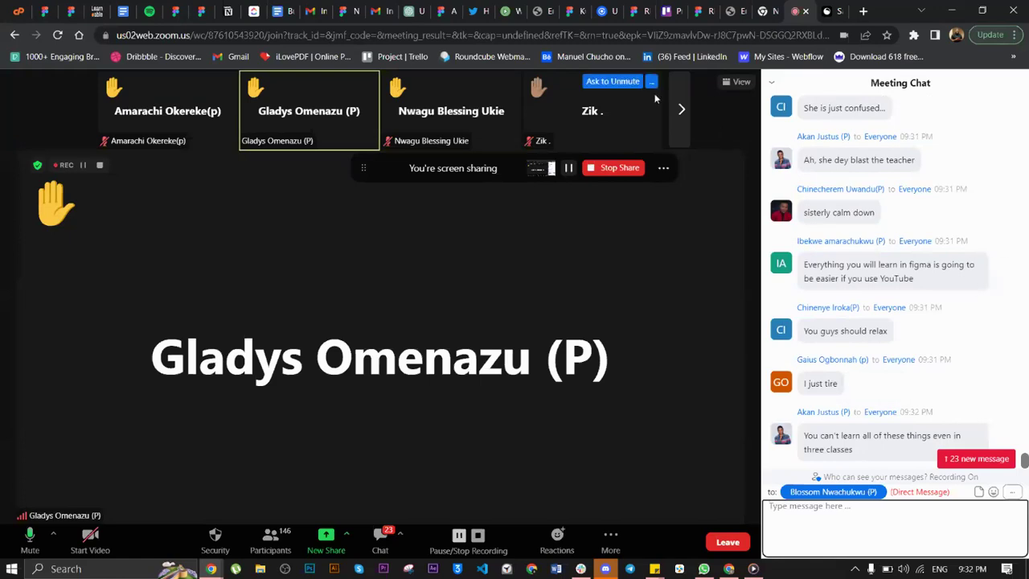
- Switch to the Ionic documentation and look through the cards on the UI Components page
left_click(605, 13)
scroll(450, 359, "up", 10)
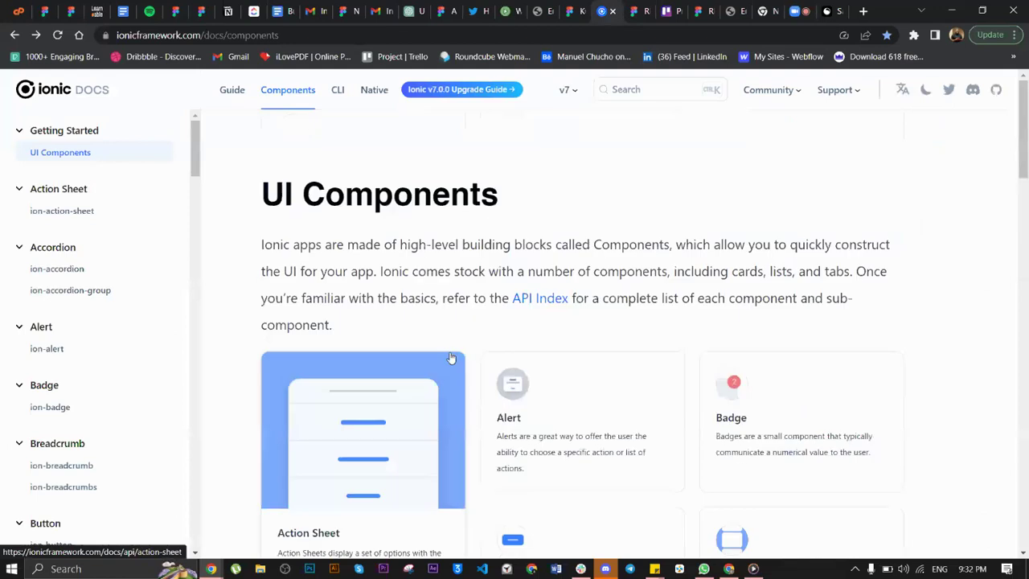
scroll(439, 370, "down", 2)
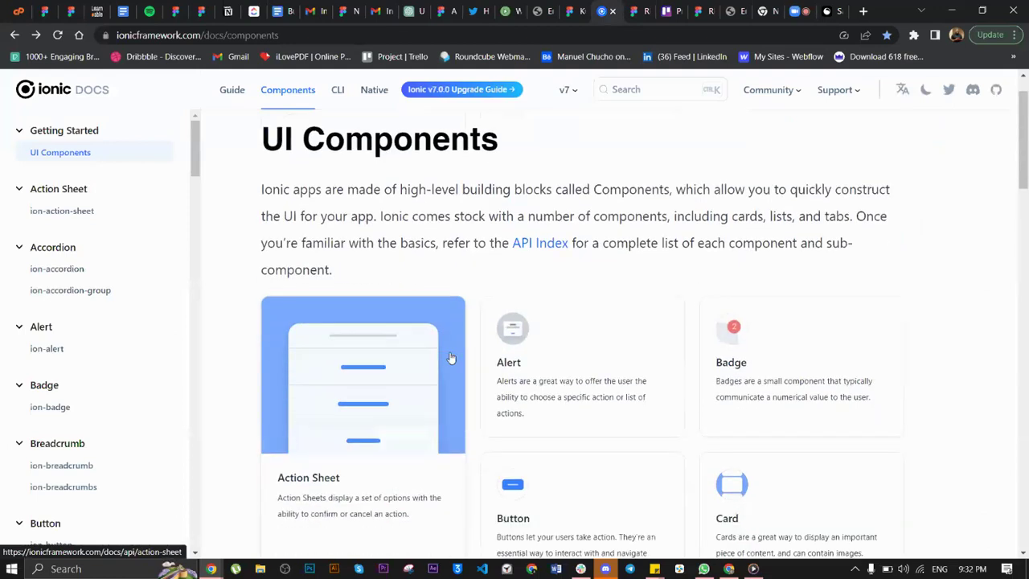
scroll(380, 432, "down", 2)
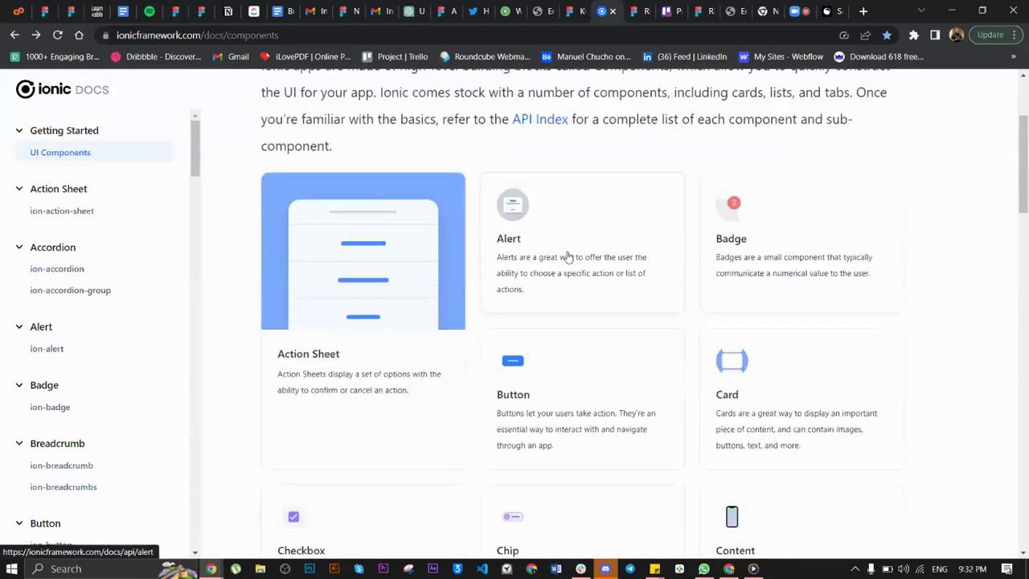
scroll(523, 414, "down", 2)
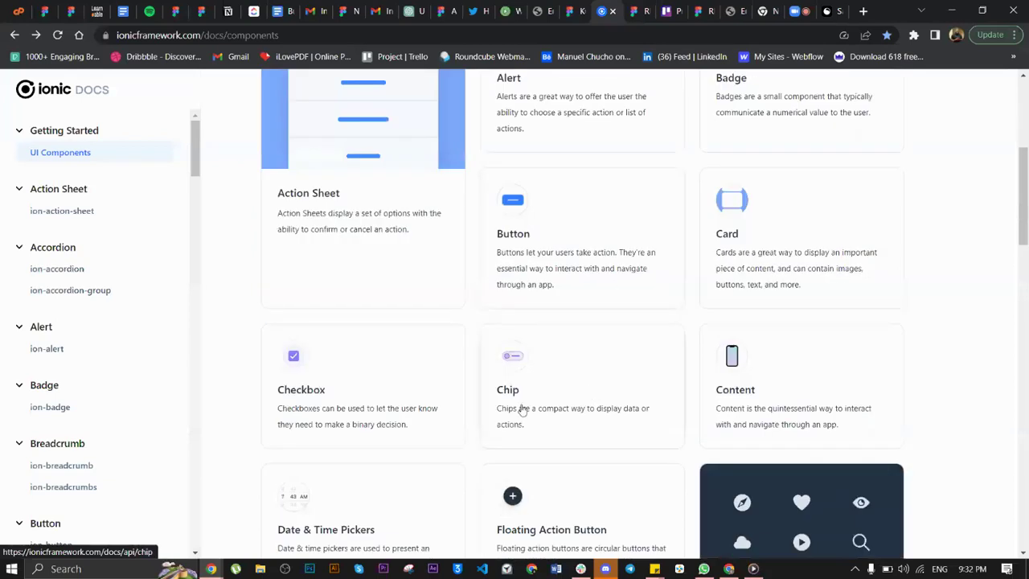
scroll(523, 410, "down", 7)
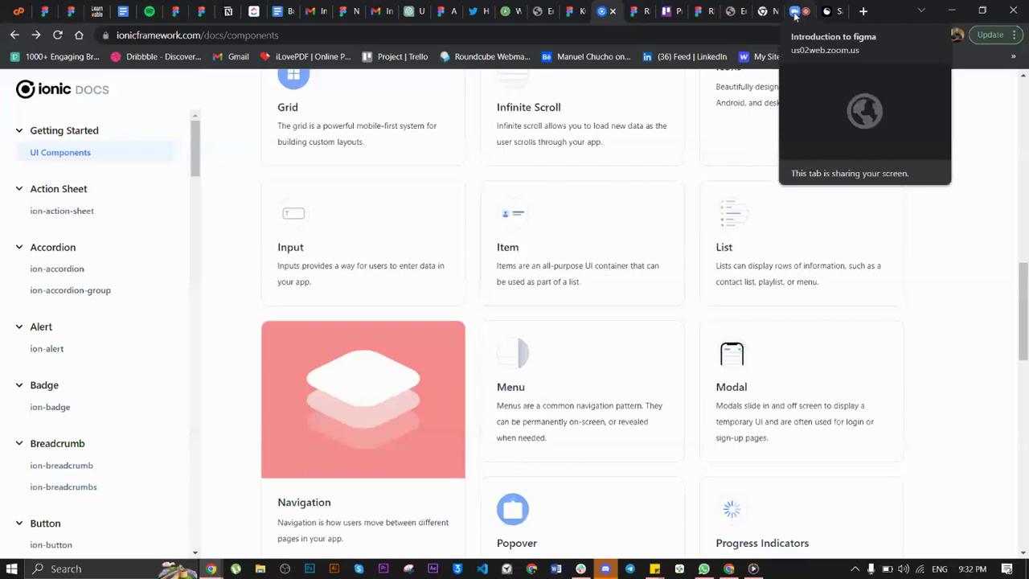
- Check the Zoom meeting, return to the Figma file and examine the sign-up form's fields and buttons up close
left_click(794, 12)
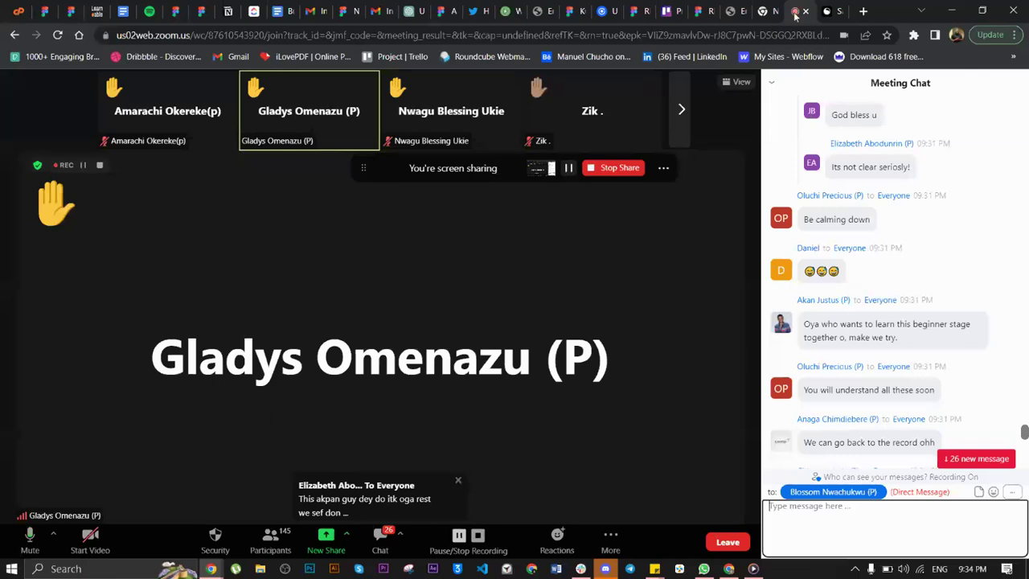
left_click(571, 11)
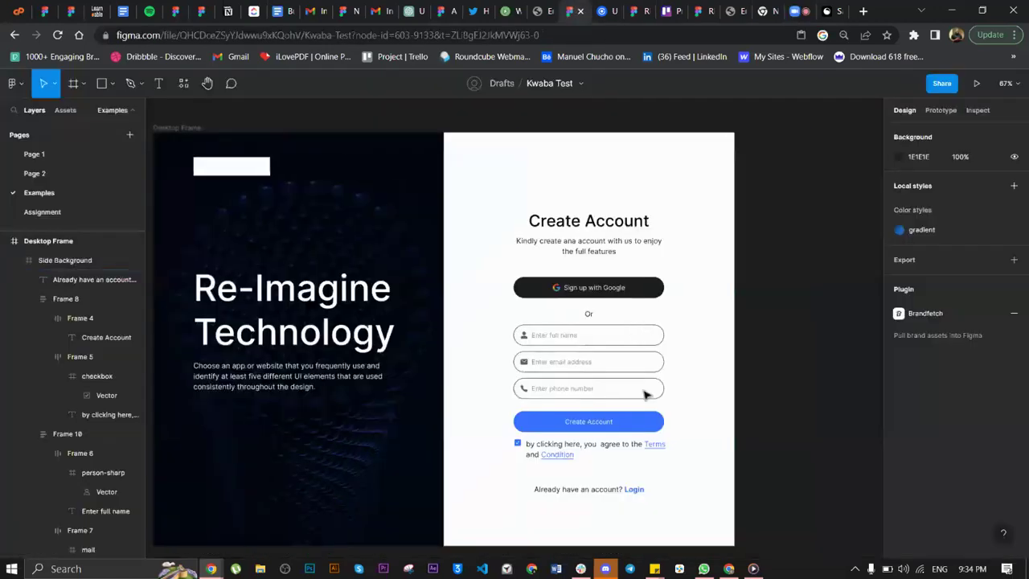
scroll(645, 393, "up", 5)
scroll(644, 395, "down", 1)
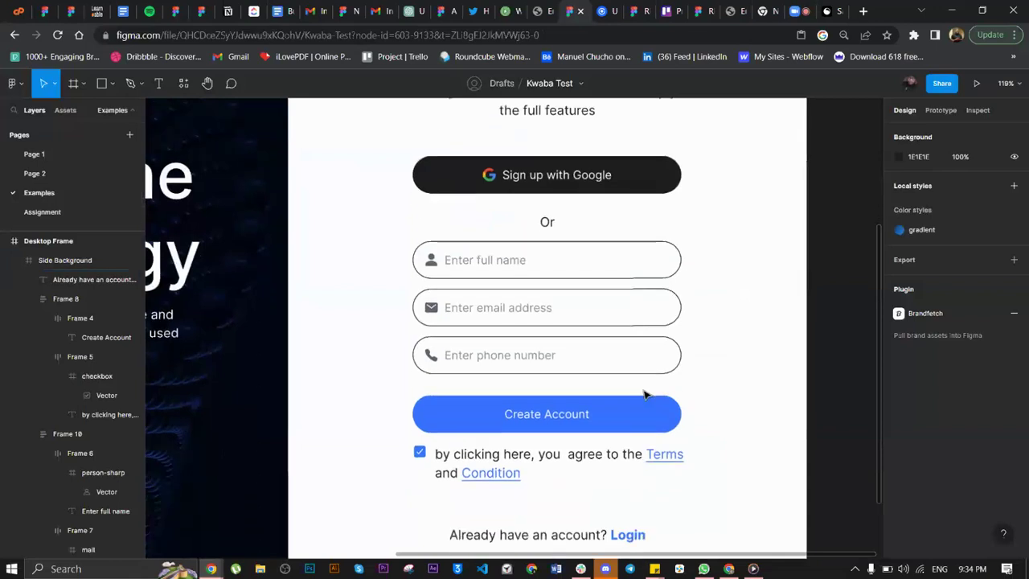
scroll(643, 394, "up", 2)
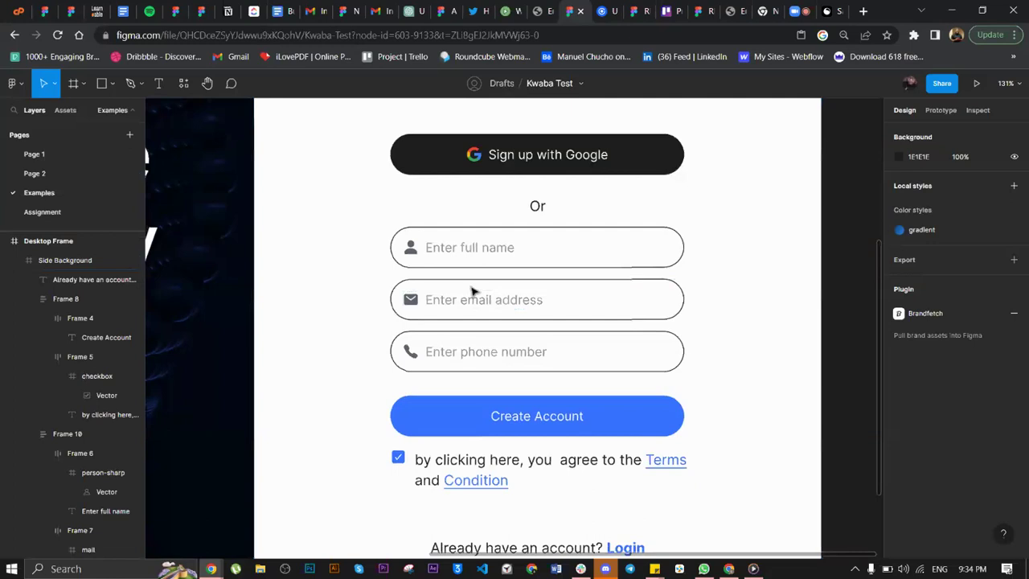
- Look over the Re-Imagine Technology headline panel and the sign-up form side by side
scroll(473, 291, "down", 3, "ctrl")
scroll(443, 467, "left", 5)
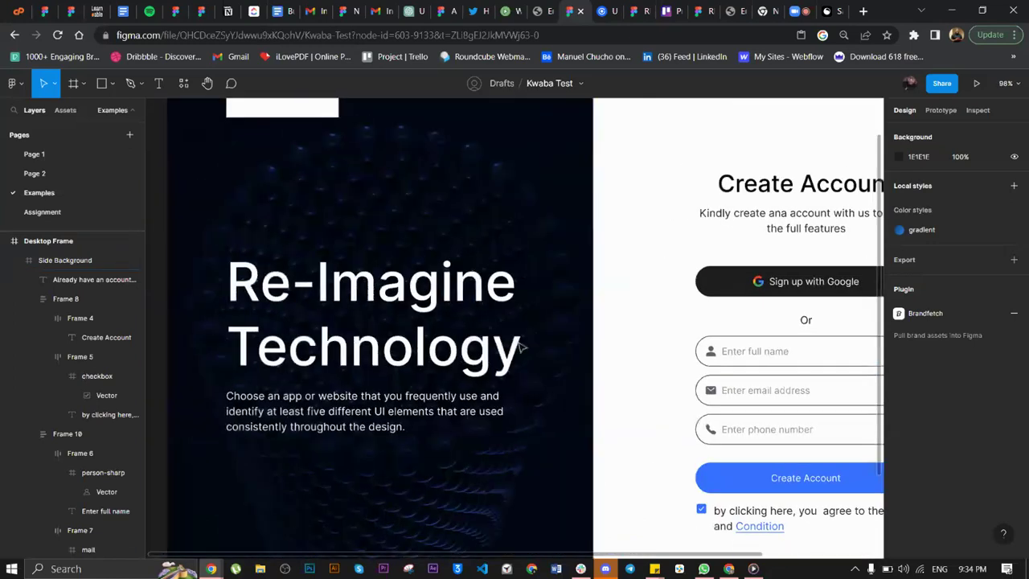
scroll(400, 378, "down", 2, "ctrl")
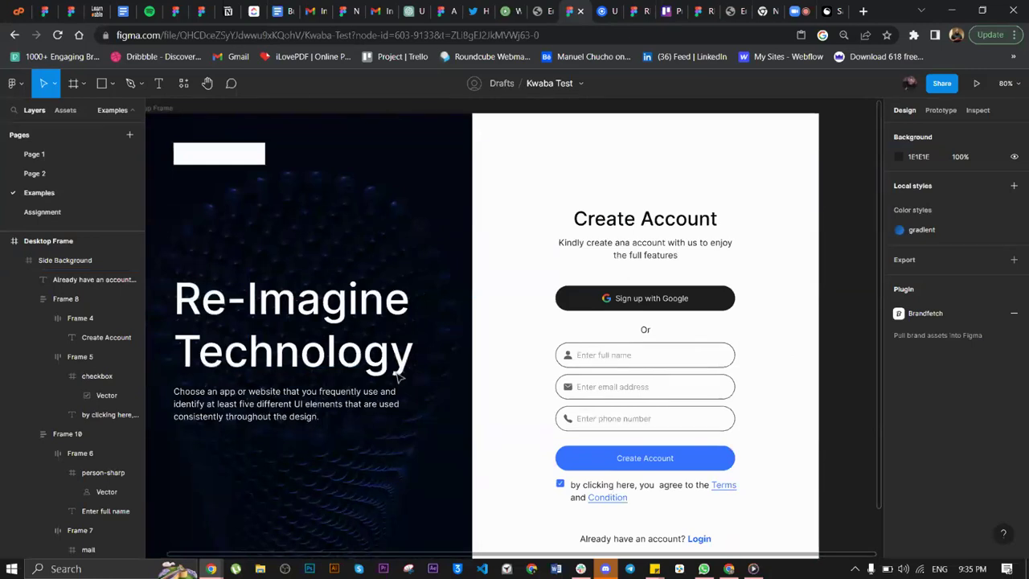
- Switch to the Zoom meeting and catch up on the newer messages in the meeting chat
left_click(802, 15)
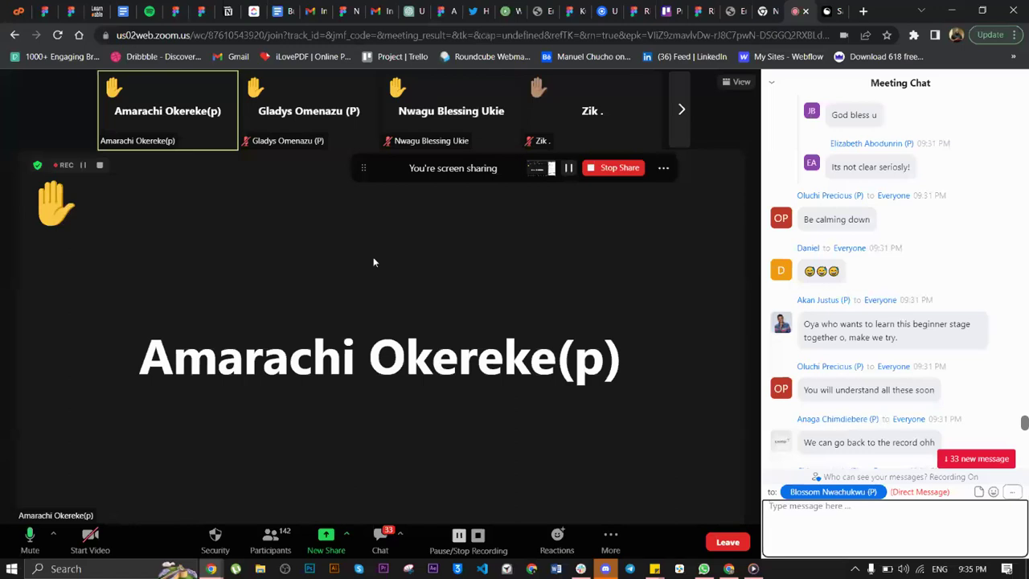
scroll(894, 376, "down", 5)
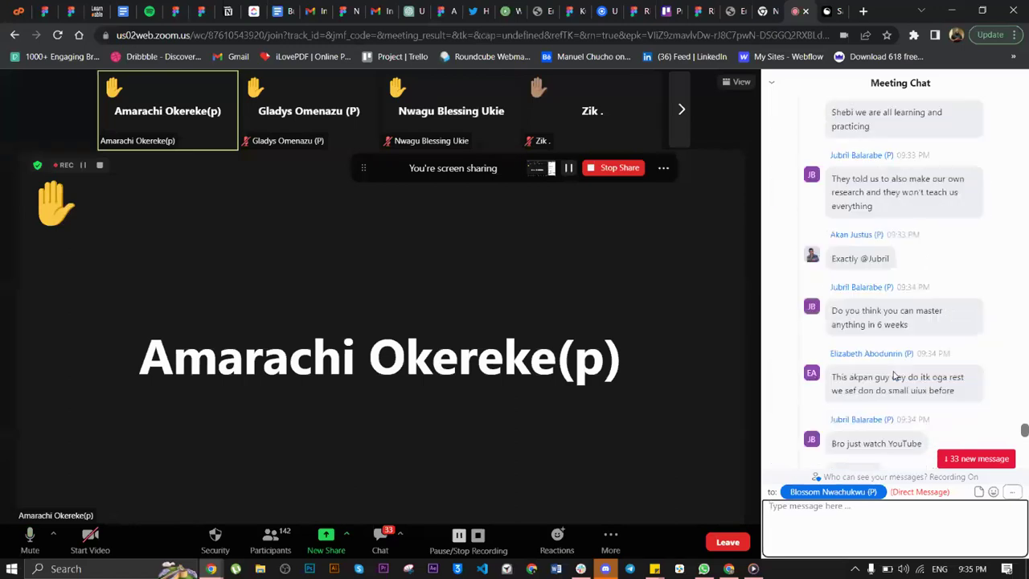
scroll(894, 375, "down", 5)
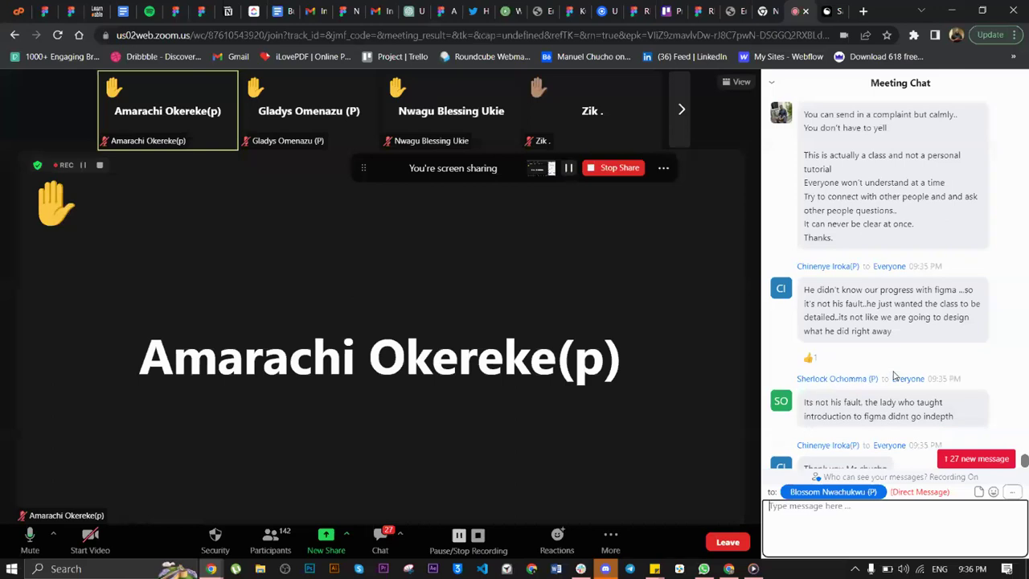
scroll(894, 376, "up", 5)
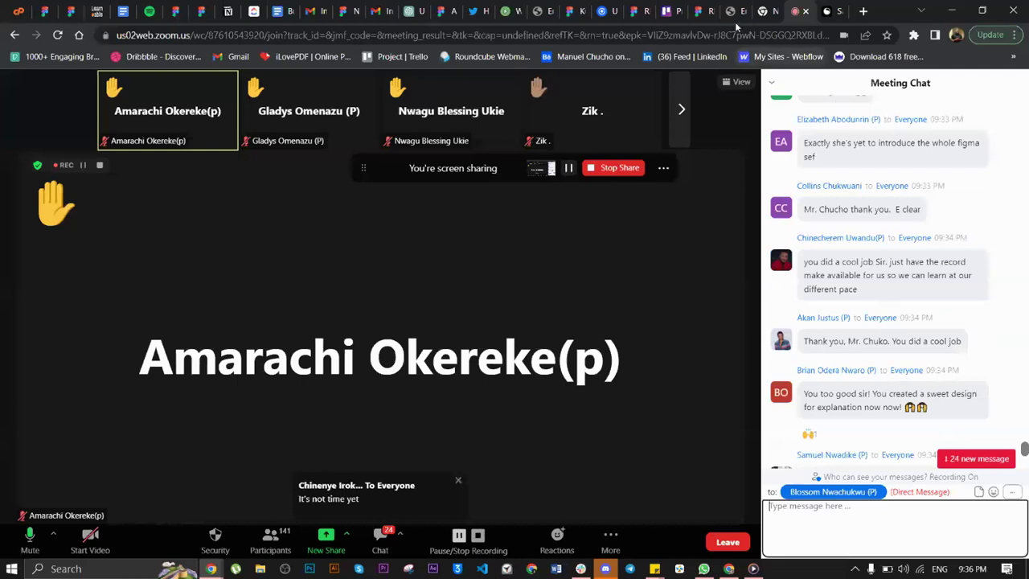
- Return to the Figma file, show the layout grids and inspect the white logo block against the first column
left_click(576, 11)
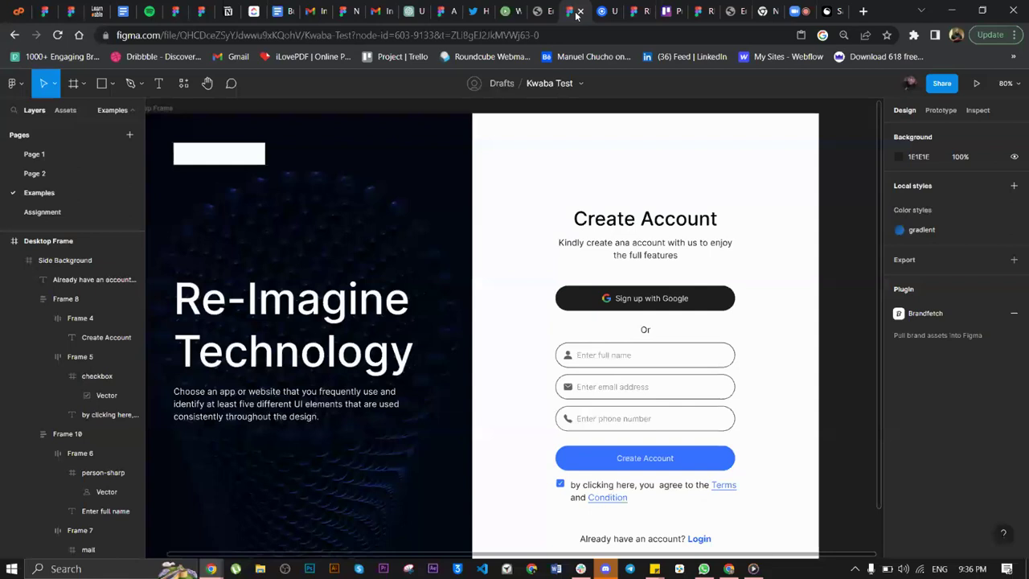
key("shift+g")
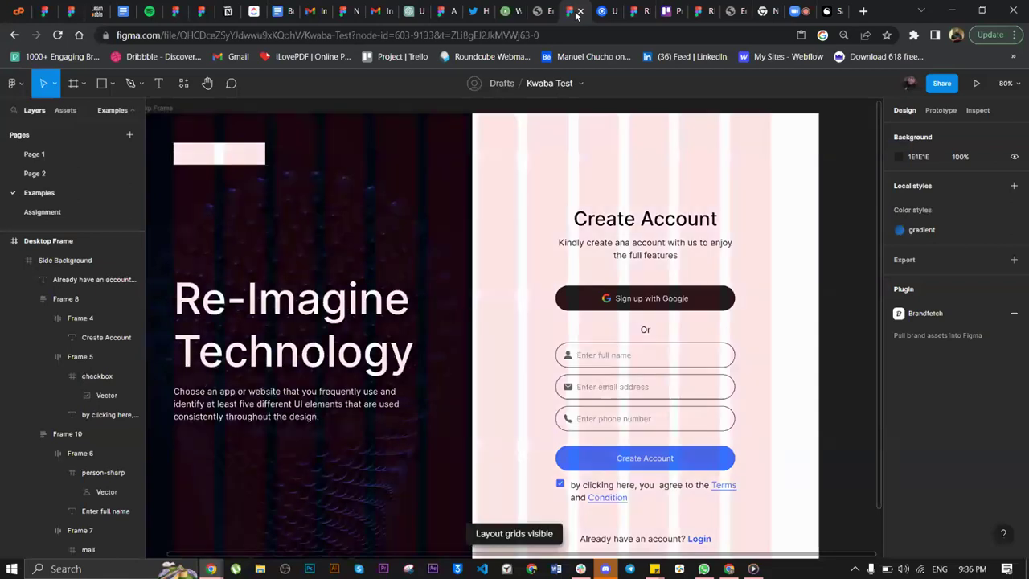
scroll(460, 221, "left", 2)
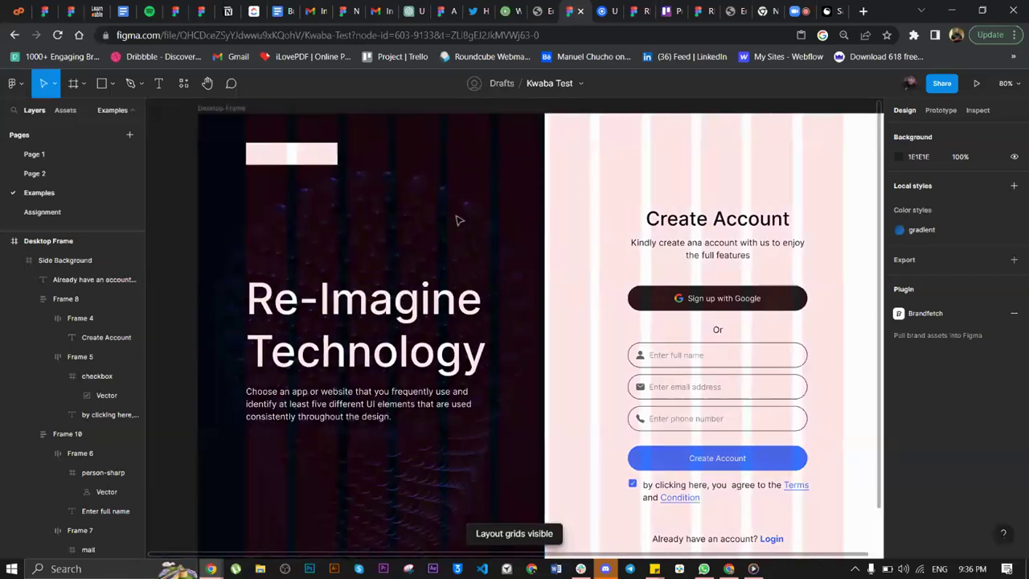
scroll(286, 250, "left", 1)
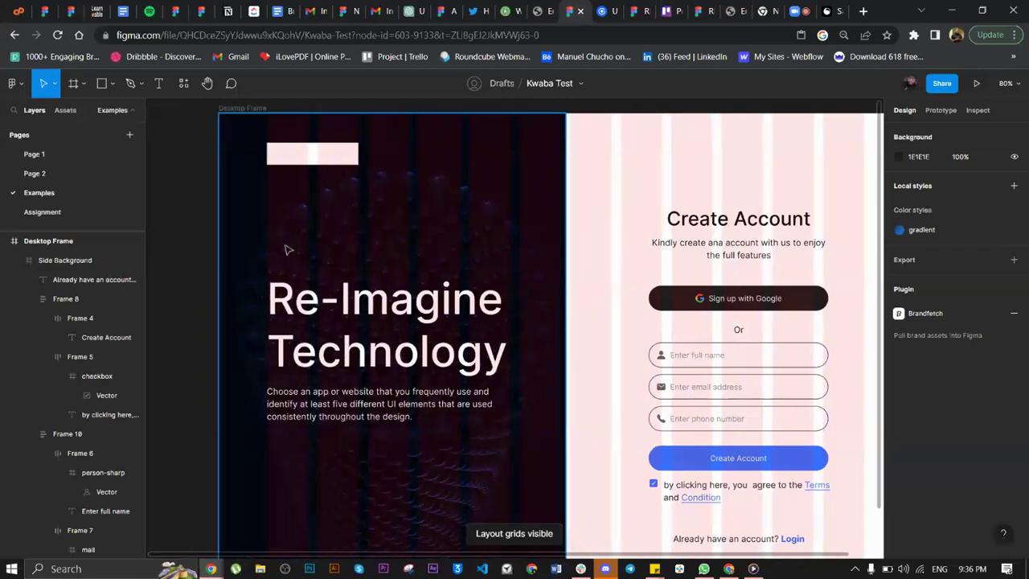
scroll(287, 250, "up", 3, "ctrl")
scroll(288, 245, "up", 5)
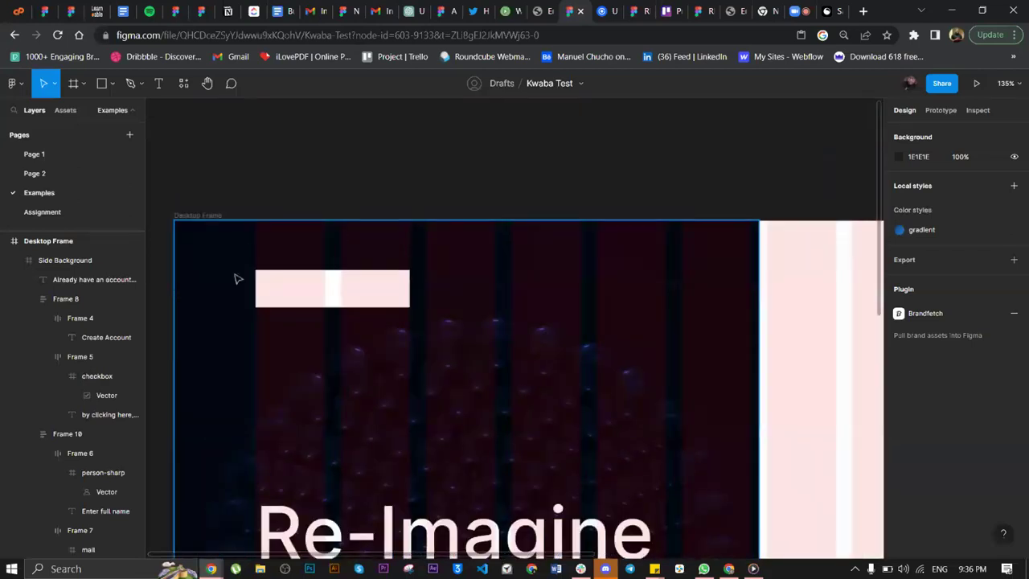
scroll(237, 279, "up", 3, "ctrl")
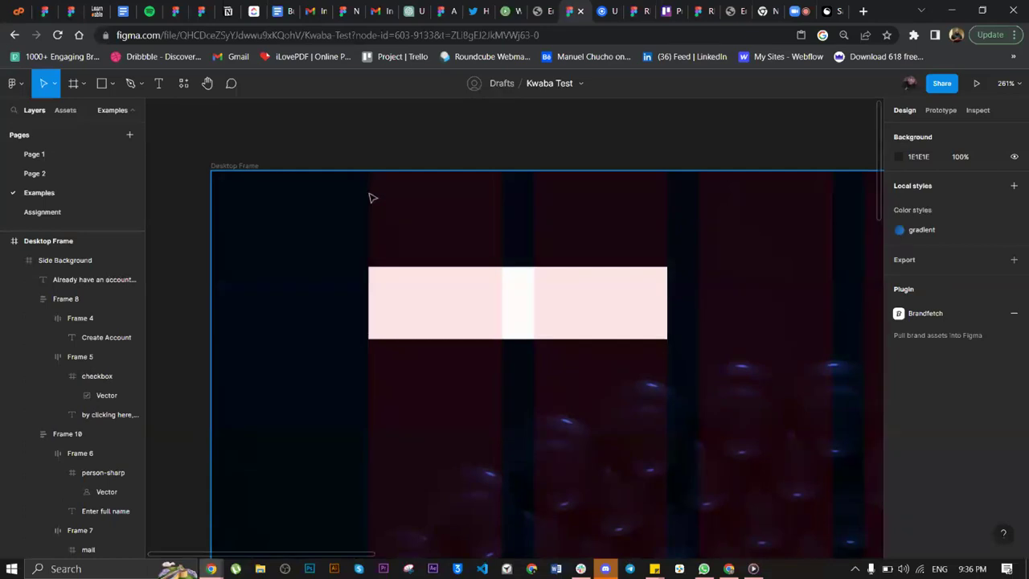
- Examine how the logo block, headline and paragraph line up with the grid's first column along the page's outer margin
scroll(376, 198, "right", 4)
scroll(301, 214, "left", 5)
scroll(305, 188, "up", 4)
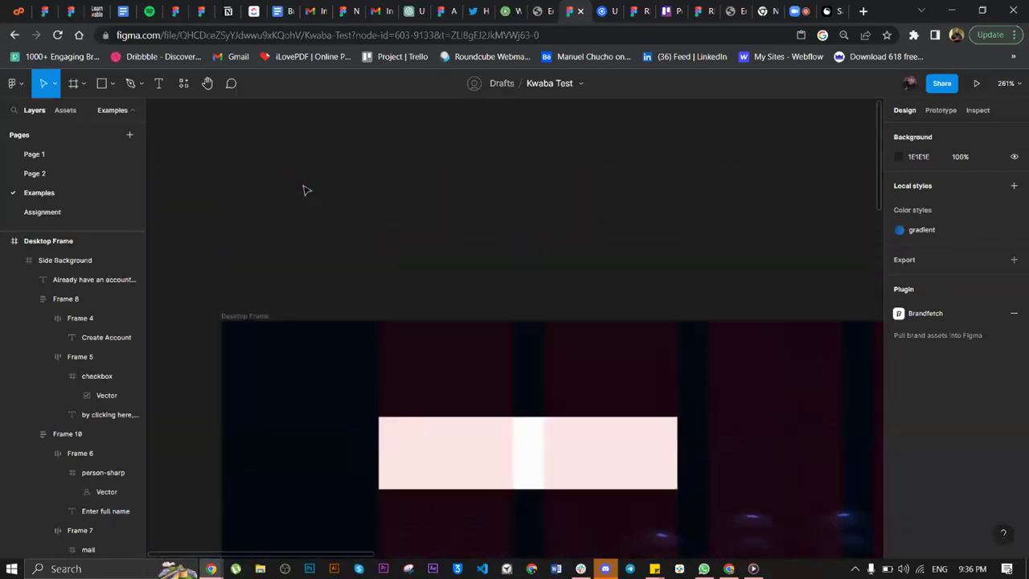
scroll(304, 189, "down", 8)
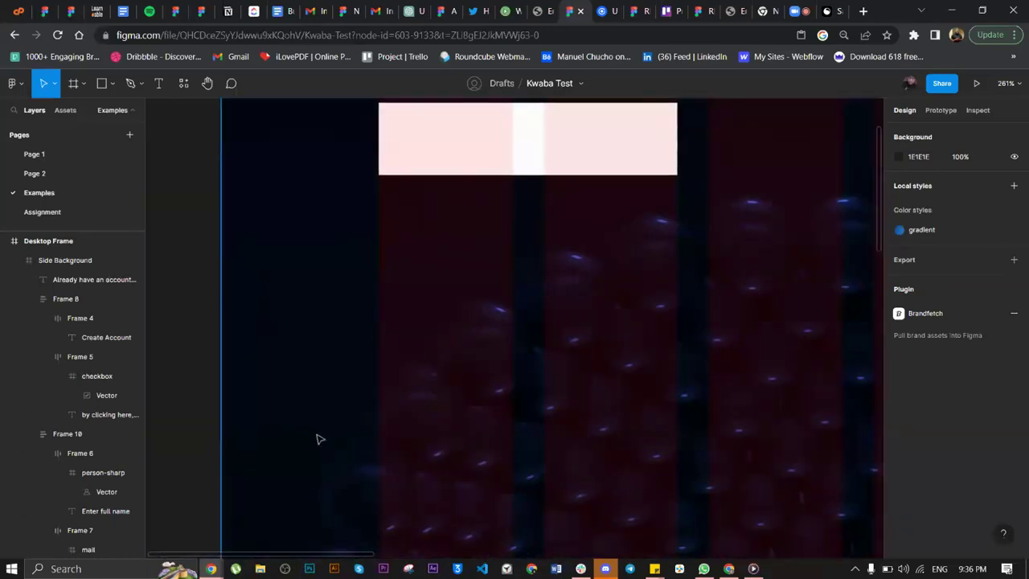
scroll(318, 439, "down", 7)
scroll(318, 439, "down", 12)
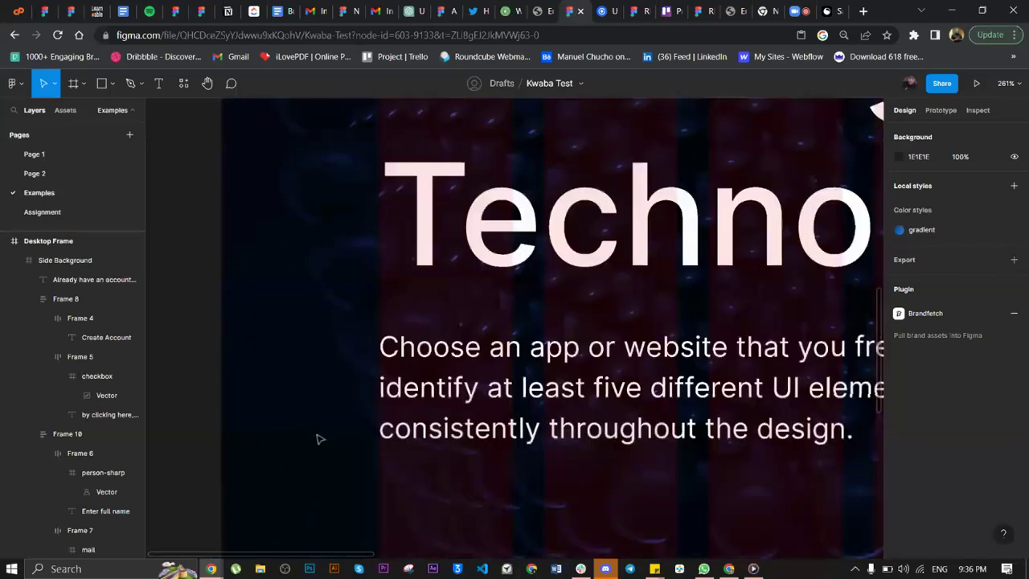
scroll(318, 439, "up", 4)
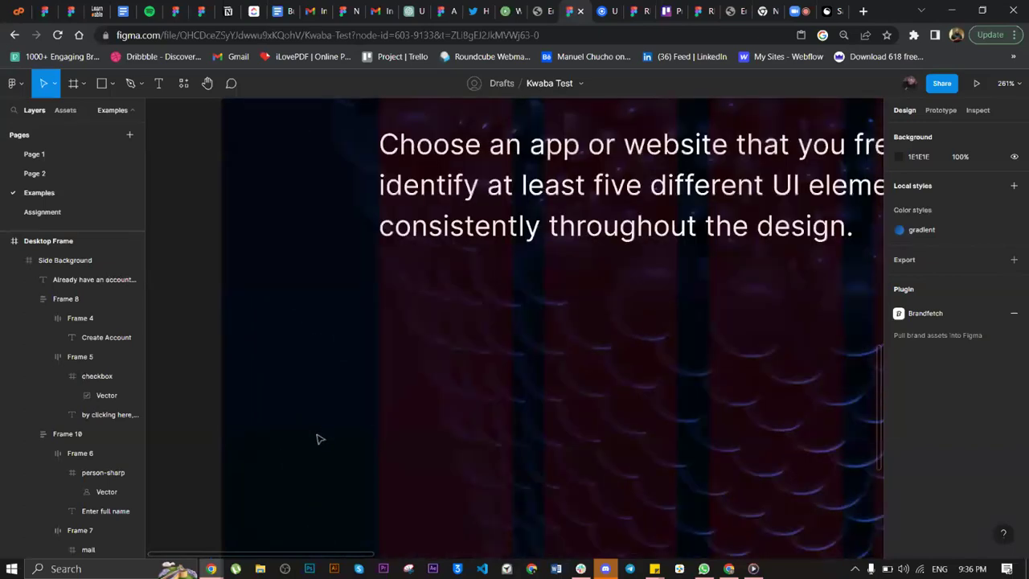
scroll(319, 439, "up", 4)
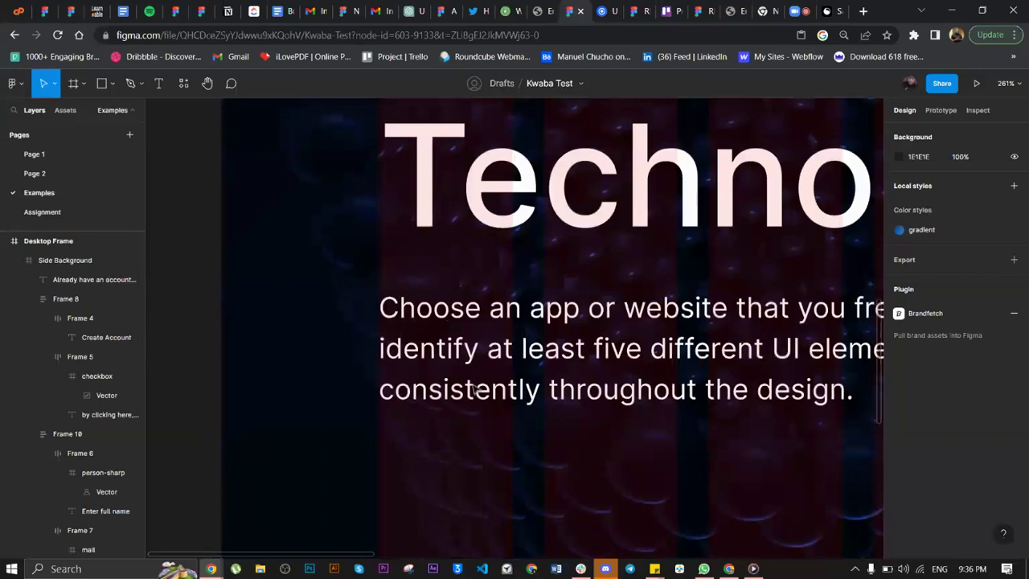
scroll(474, 390, "up", 10)
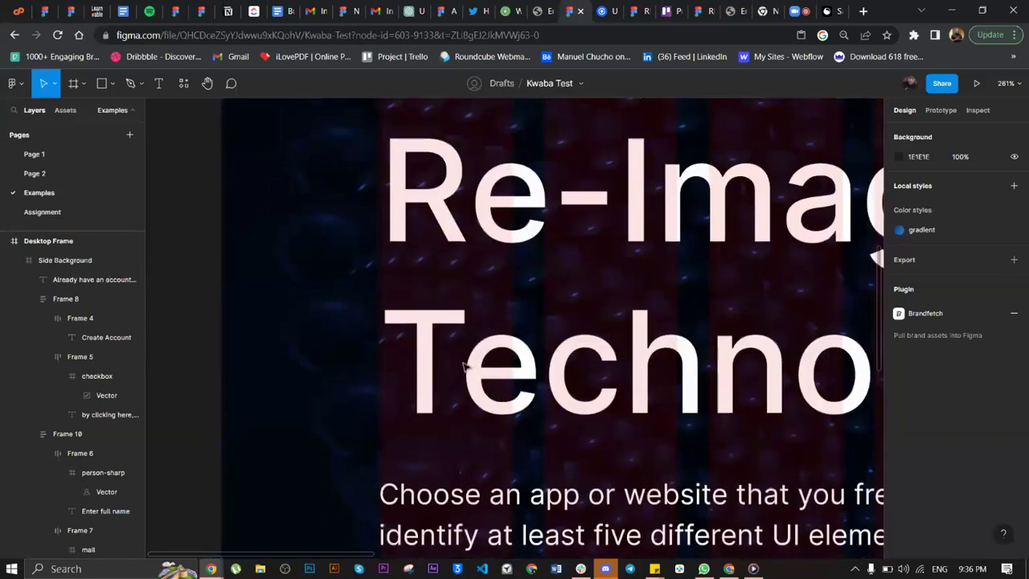
- Examine the margin outside the last grid column on the Create Account panel, from its top edge to its bottom
scroll(476, 316, "down", 2)
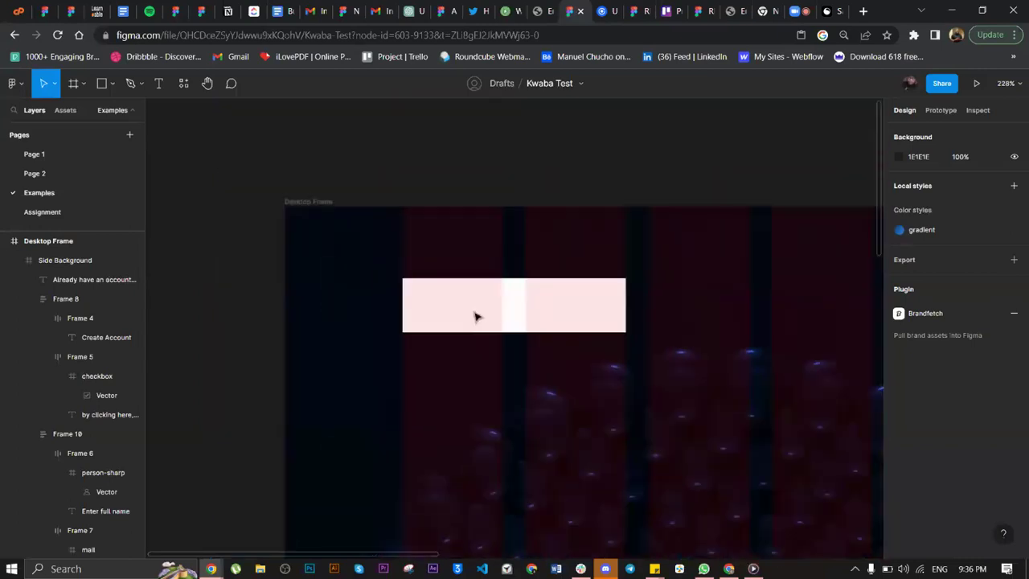
scroll(476, 316, "down", 10)
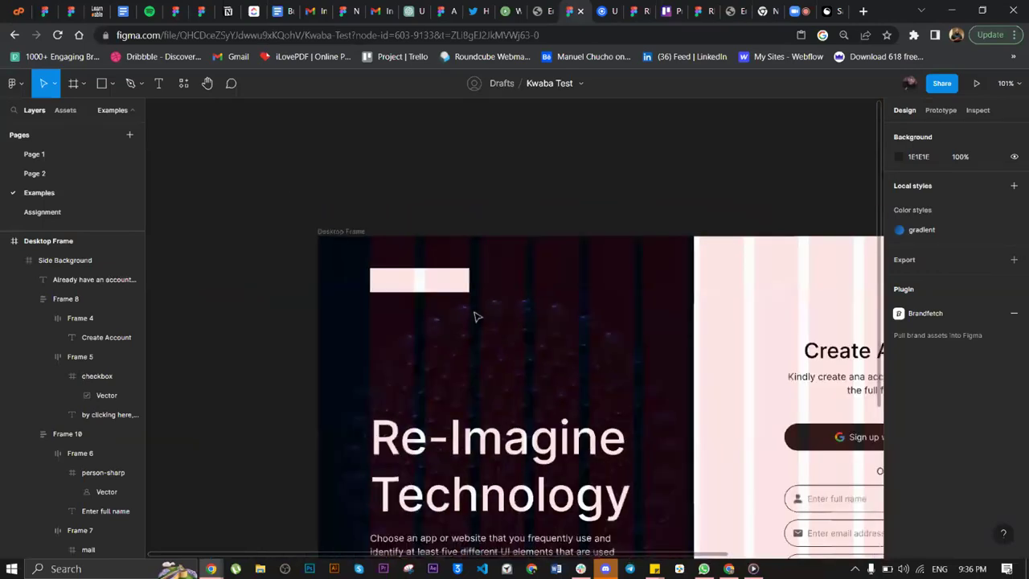
scroll(476, 316, "down", 2)
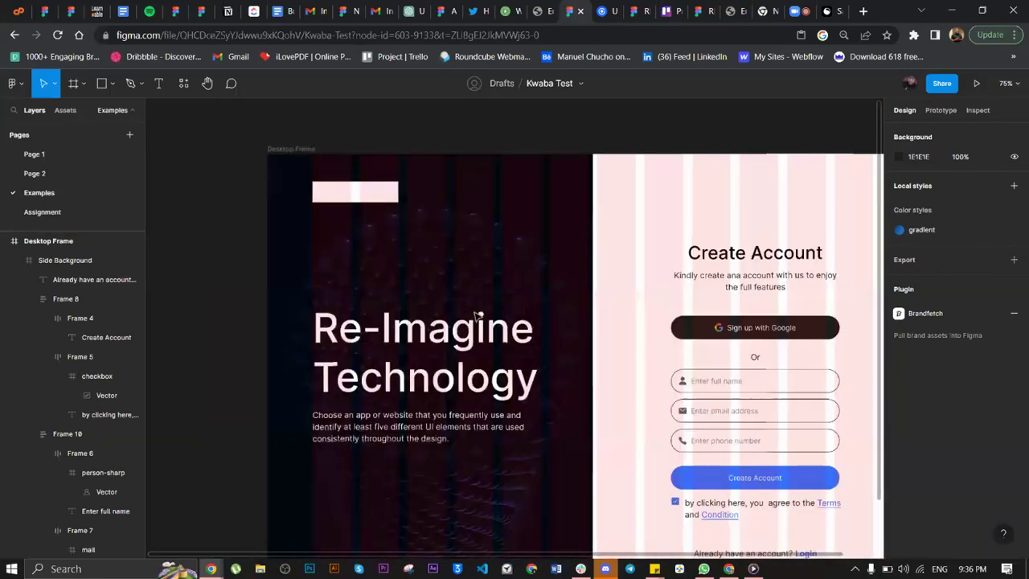
scroll(580, 211, "right", 4)
scroll(580, 211, "up", 3)
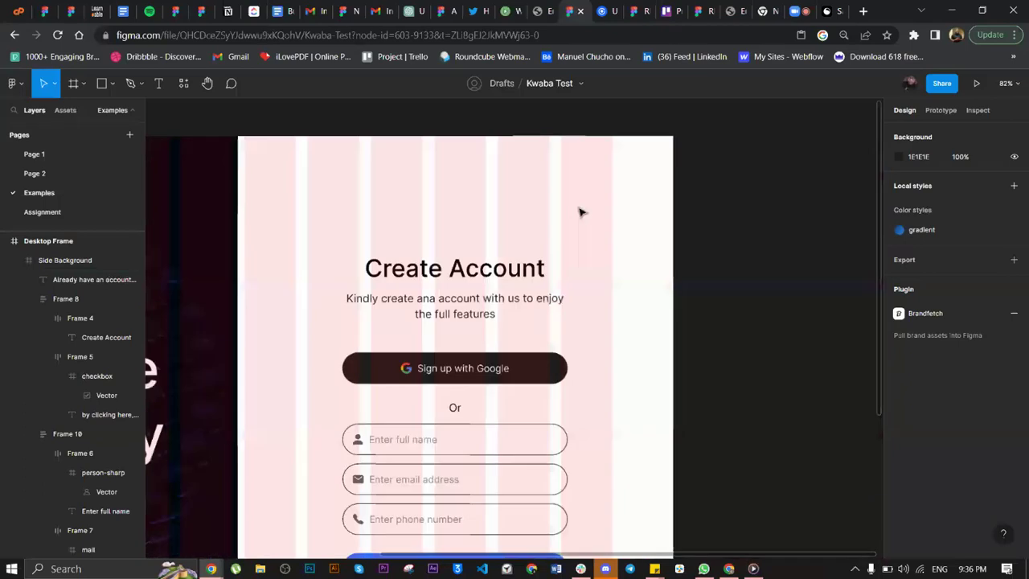
scroll(581, 211, "up", 3)
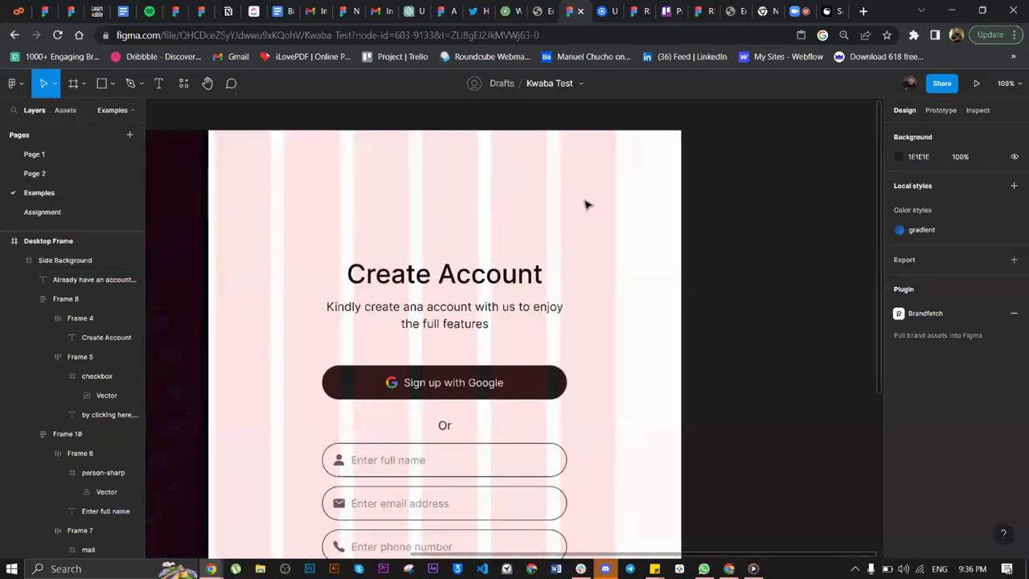
scroll(659, 344, "down", 1)
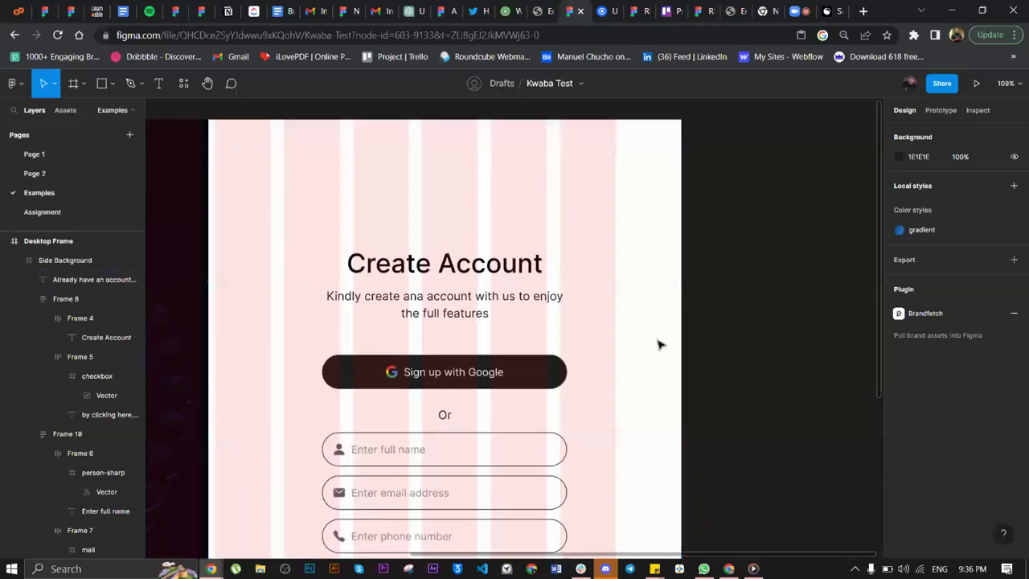
scroll(659, 344, "down", 5)
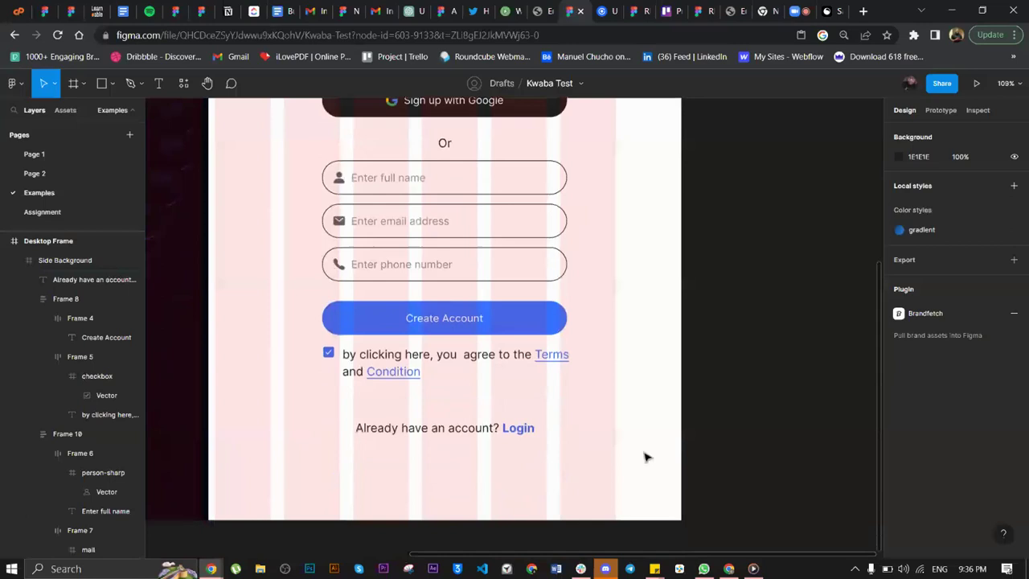
scroll(645, 457, "up", 3)
scroll(645, 456, "up", 1)
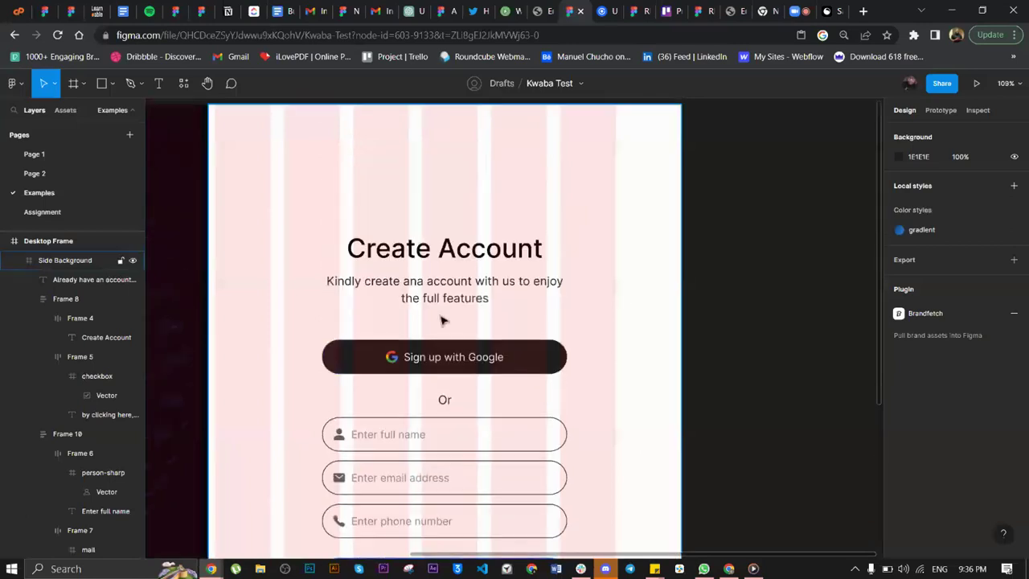
- Select the white Side Background frame and review both halves of the desktop page against the column grid
left_click(483, 290)
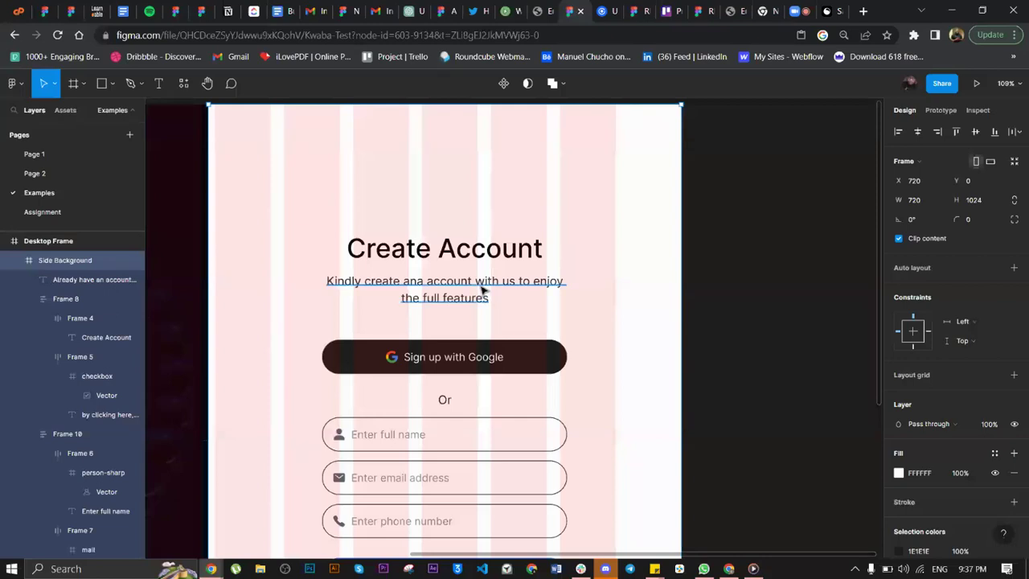
scroll(482, 291, "down", 3)
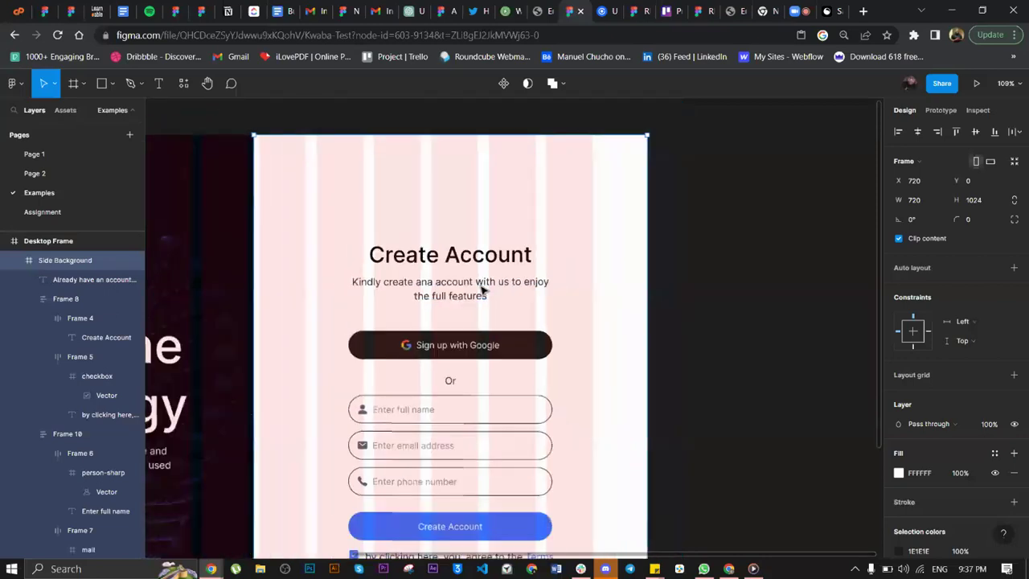
scroll(483, 291, "down", 2)
scroll(483, 291, "left", 2)
scroll(483, 291, "down", 1)
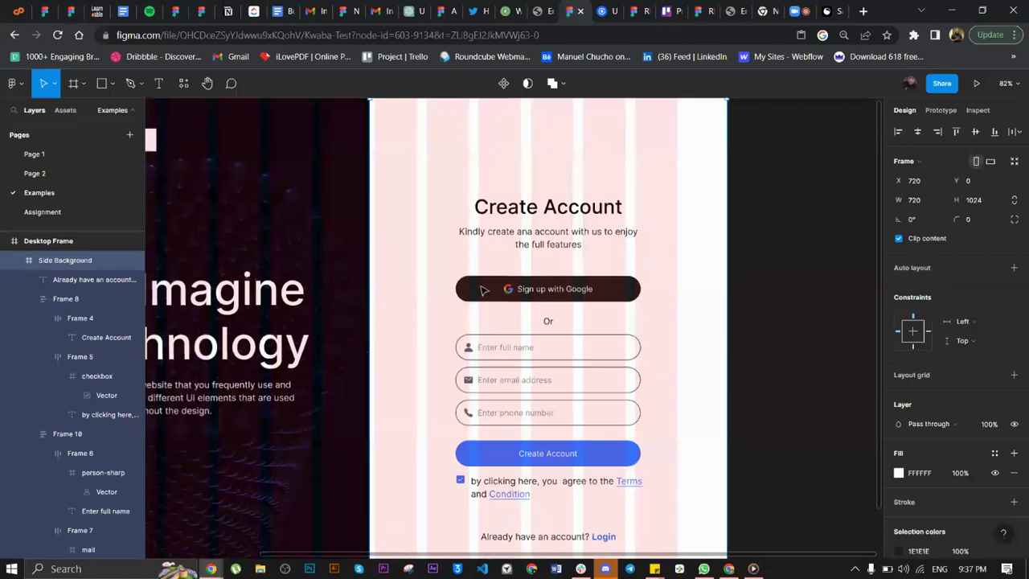
scroll(482, 291, "left", 1)
scroll(483, 291, "down", 1)
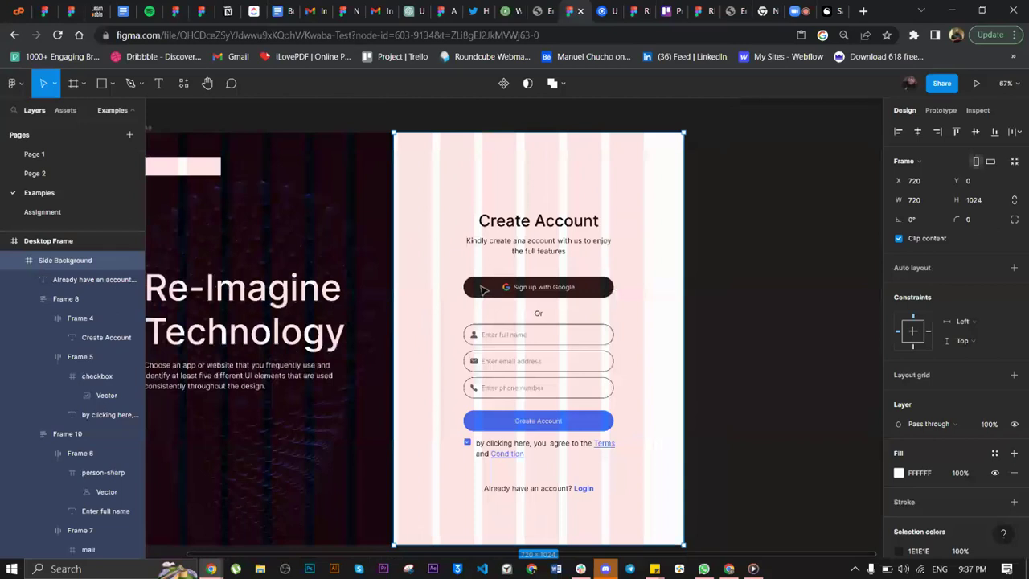
scroll(482, 291, "left", 3)
scroll(403, 283, "down", 2)
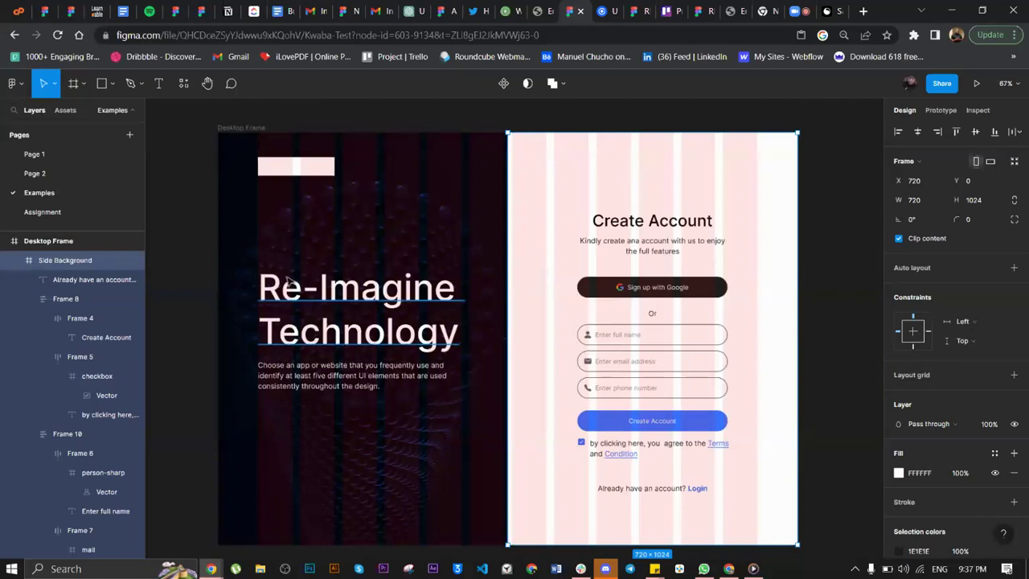
- Inspect the headline and paragraph against the grid columns up close, then view the selected sign-up panel
scroll(287, 279, "up", 1)
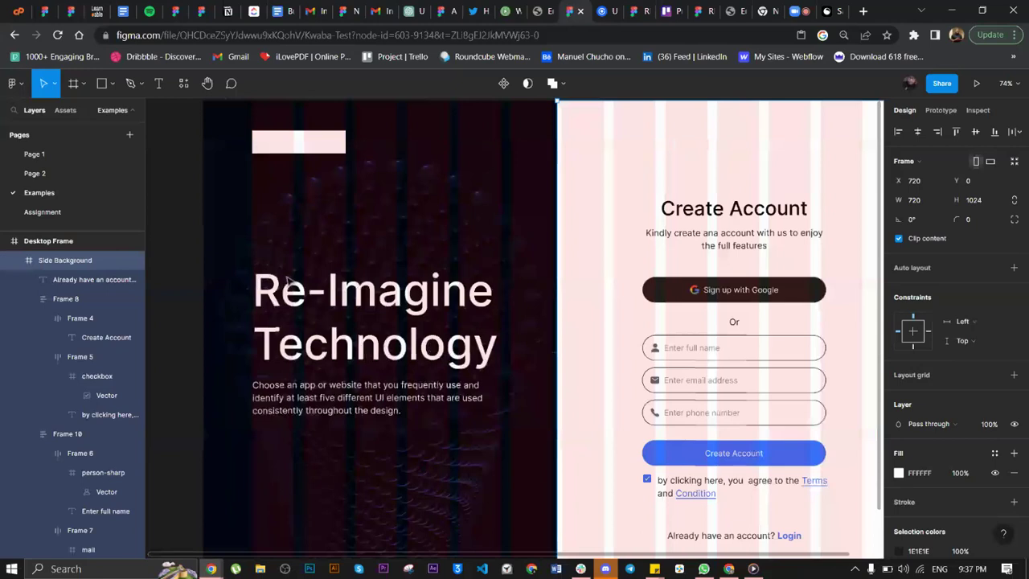
scroll(287, 279, "up", 3)
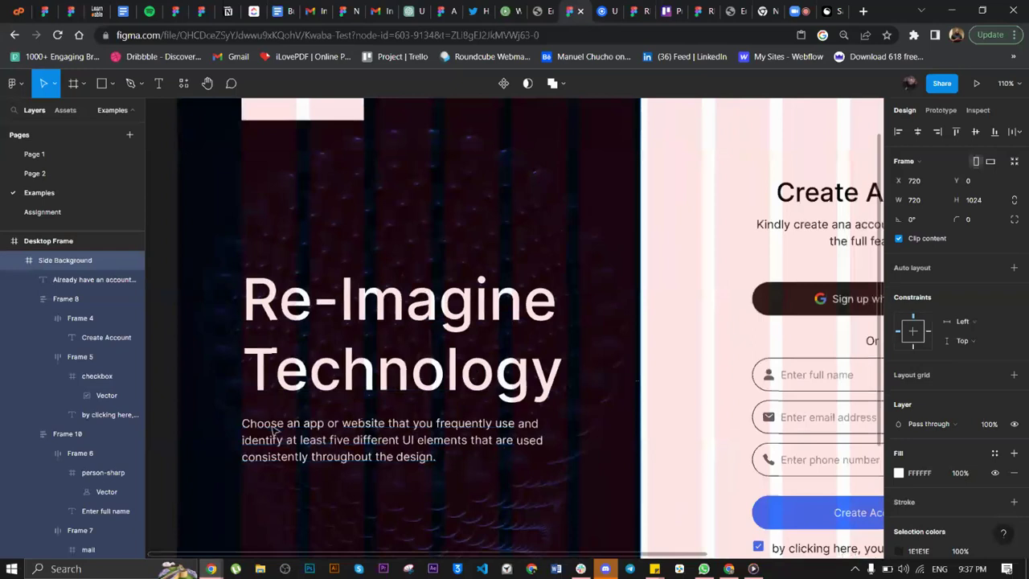
scroll(274, 432, "down", 3)
scroll(274, 432, "down", 3)
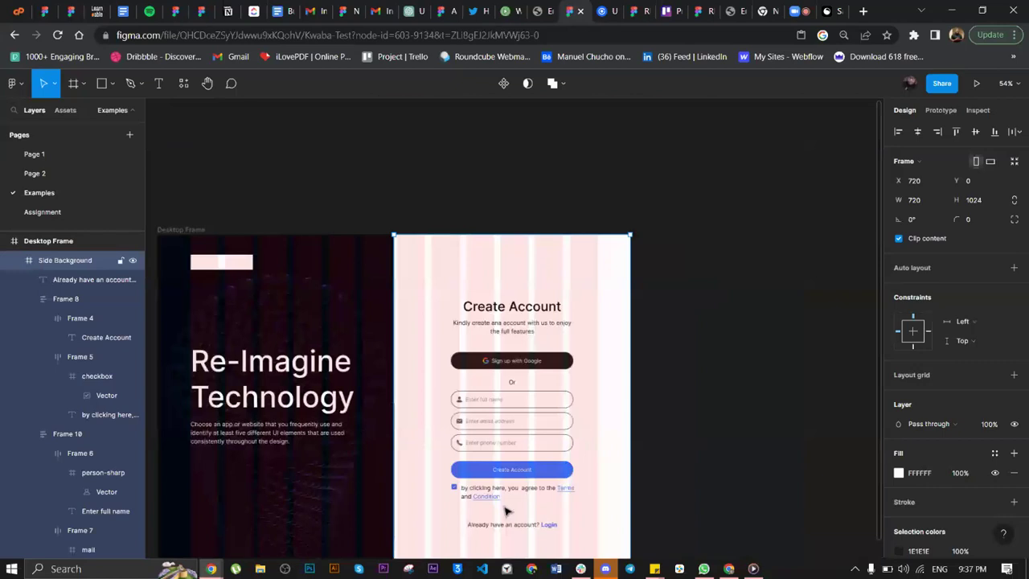
key("shift+2")
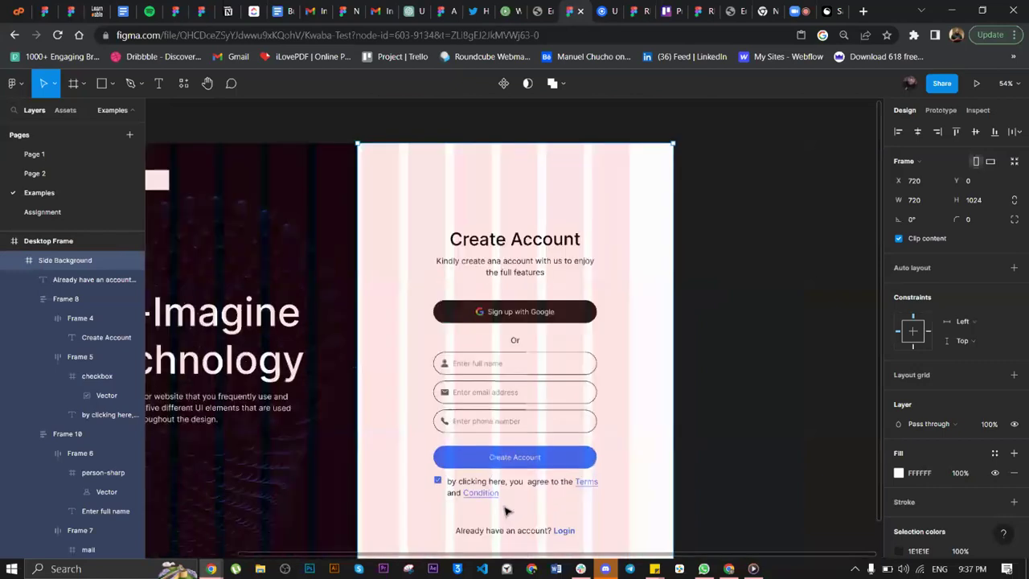
- Select the Create Account heading block, Google sign-up button and input-field group together to examine their shared alignment against the column grid
scroll(507, 511, "up", 2)
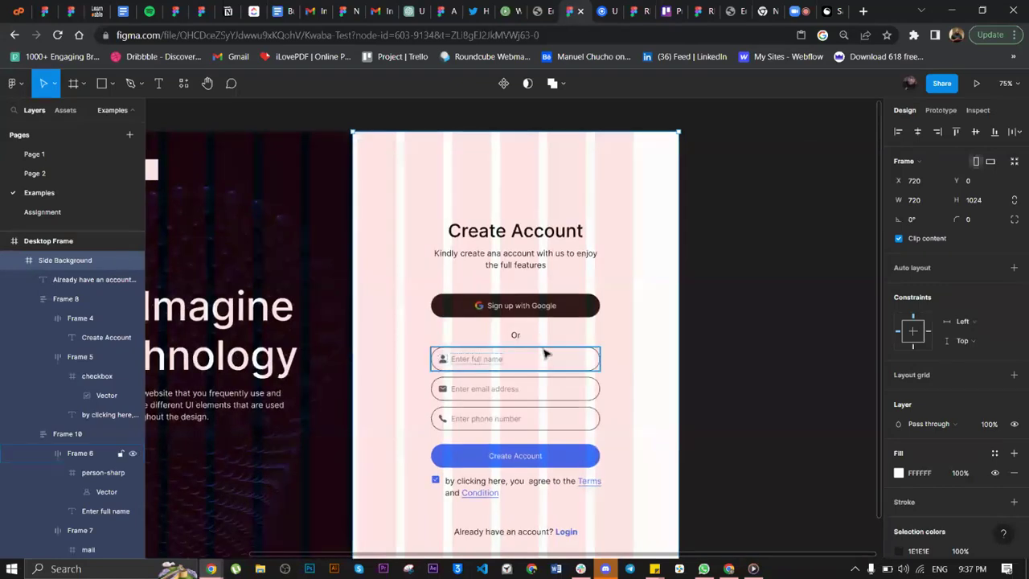
scroll(544, 353, "up", 2)
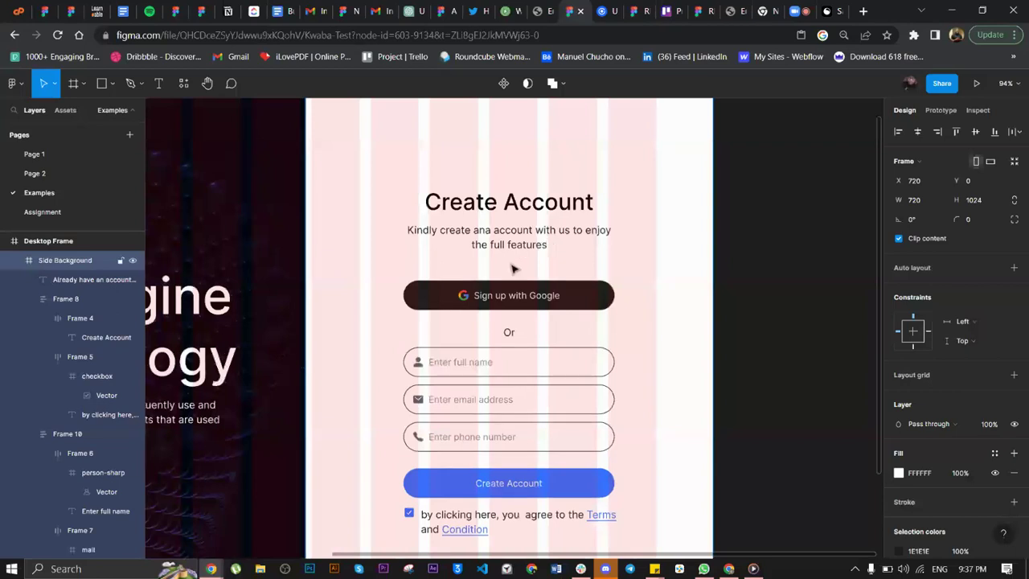
scroll(513, 269, "down", 1)
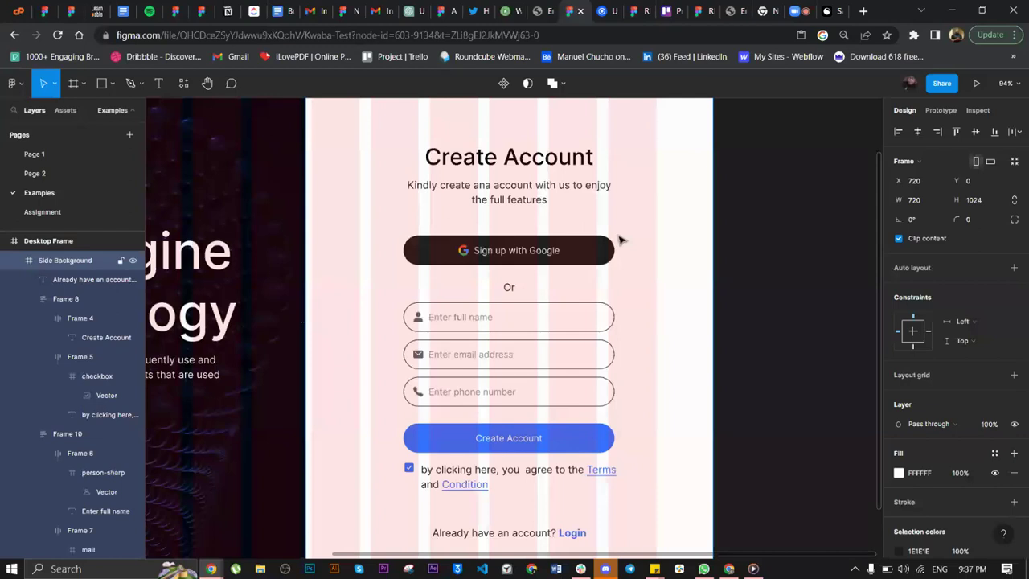
left_click(424, 255)
left_click(434, 187, "shift")
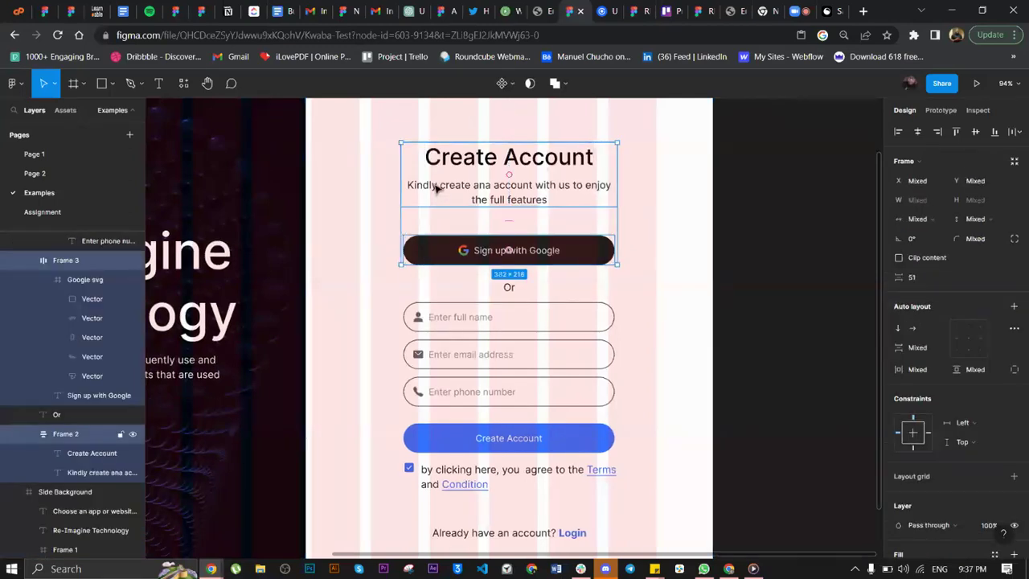
left_click(509, 438)
left_click(496, 333, "shift")
scroll(496, 333, "down", 2)
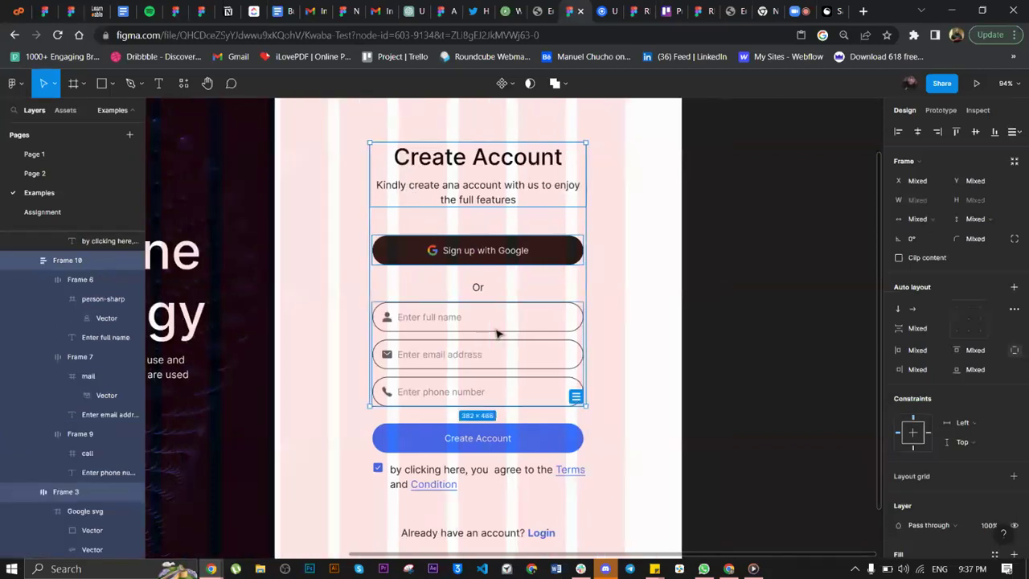
- Release the group selection and review the Create Account button, terms checkbox and login line against the column grid
key("Escape")
scroll(476, 209, "down", 2)
scroll(452, 347, "up", 4)
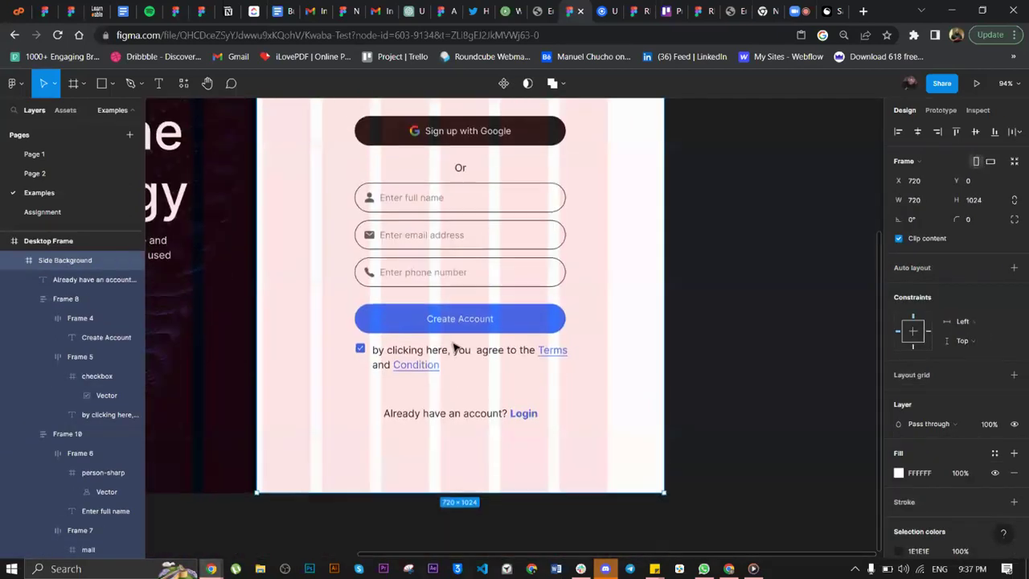
scroll(452, 346, "left", 5)
scroll(453, 347, "down", 3)
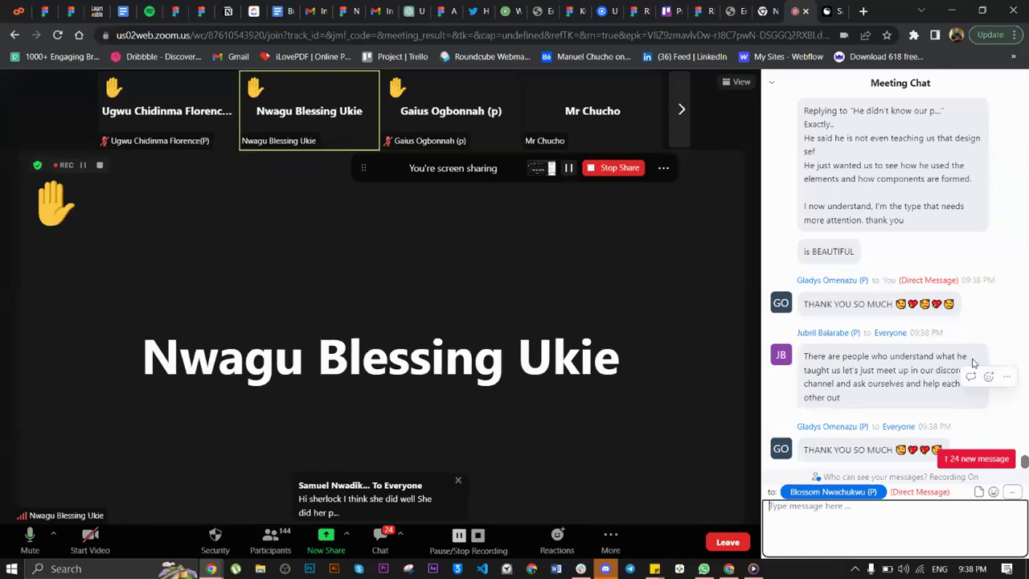
- Switch to the Zoom meeting and stop sharing the screen
left_click(619, 167)
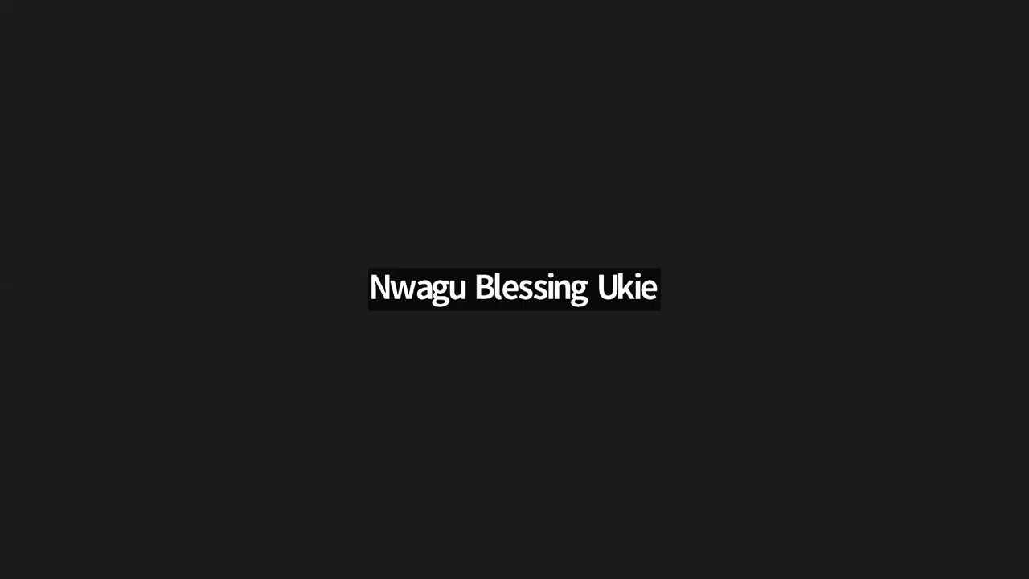